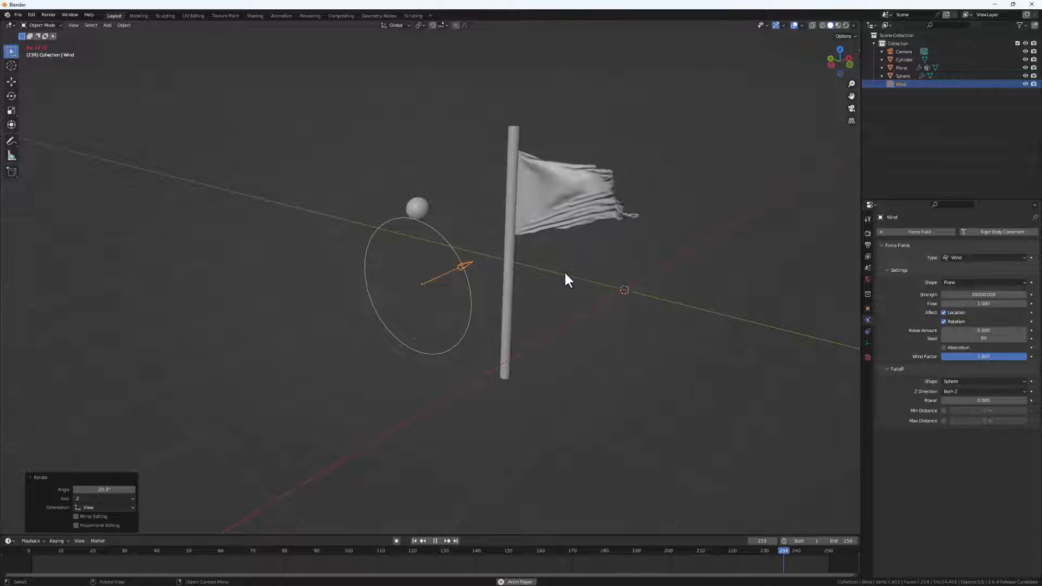
- Stop the flag animation playback and set the wind force field's strength to 100
key("space")
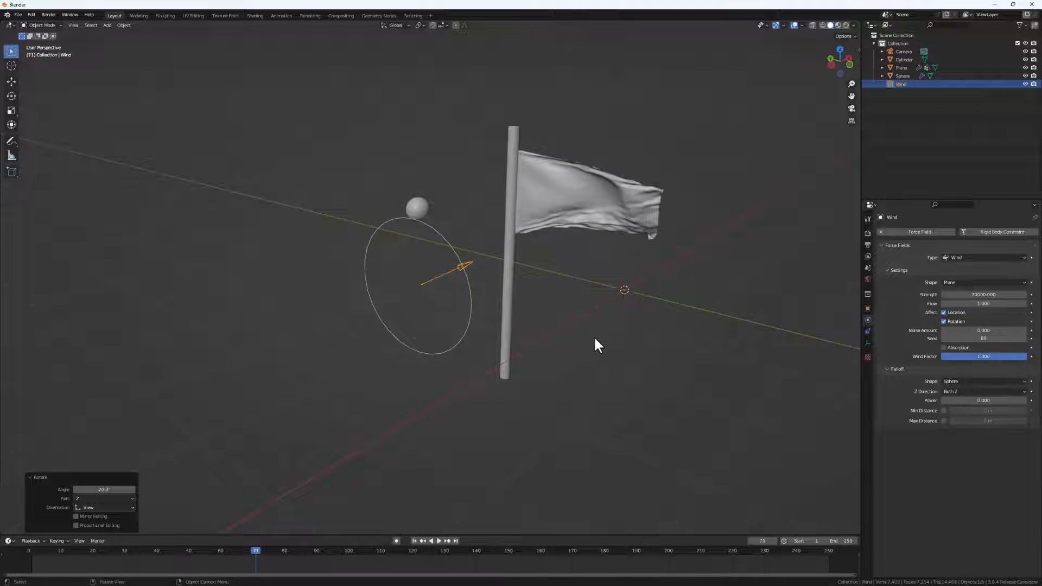
left_click(983, 295)
type("100")
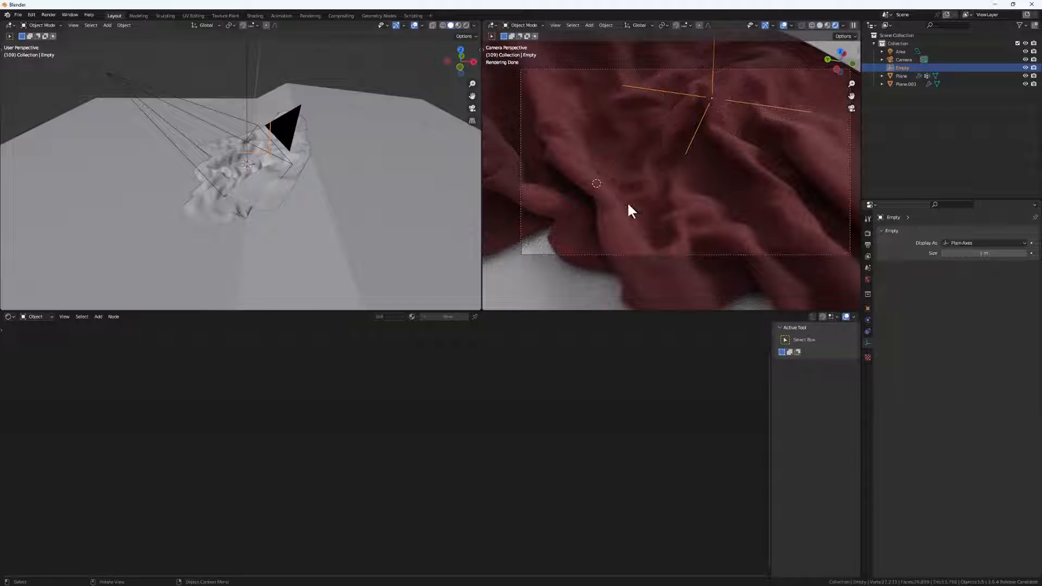
- Select the ground plane under the red cloth and adjust its material's base color with the color wheel
left_click(333, 286)
left_click(553, 376)
left_click(558, 314)
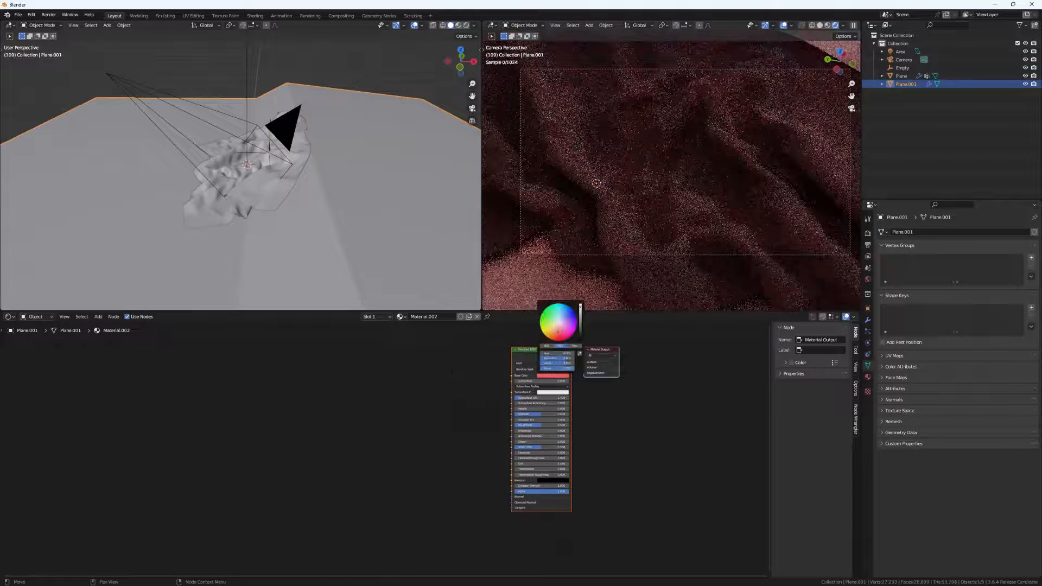
left_click(558, 375)
left_click(559, 315)
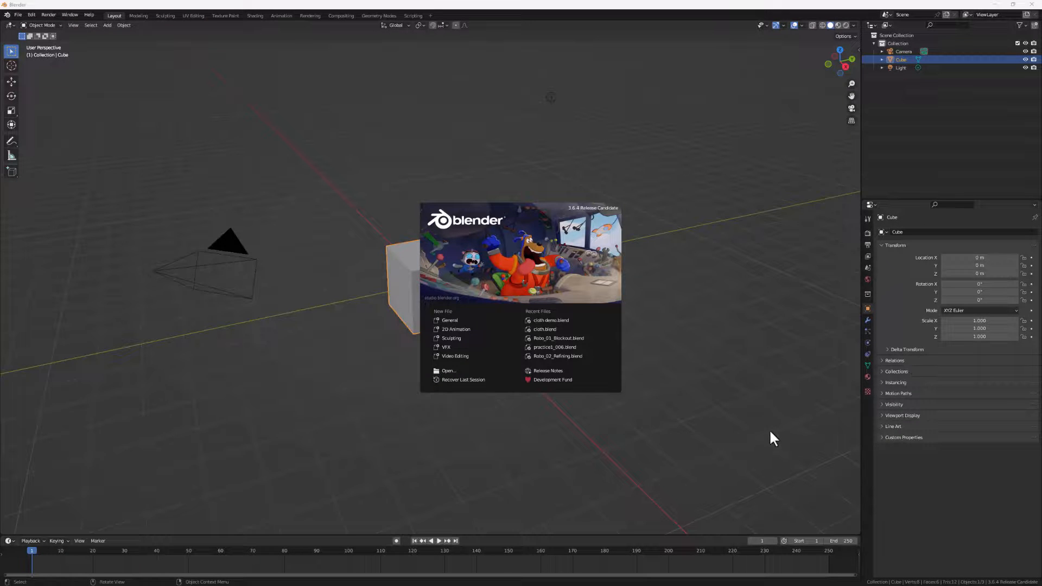
- Start a new General scene and delete the default cube and light, keeping the camera
left_click(453, 319)
middle_click_drag(449, 322, 422, 236)
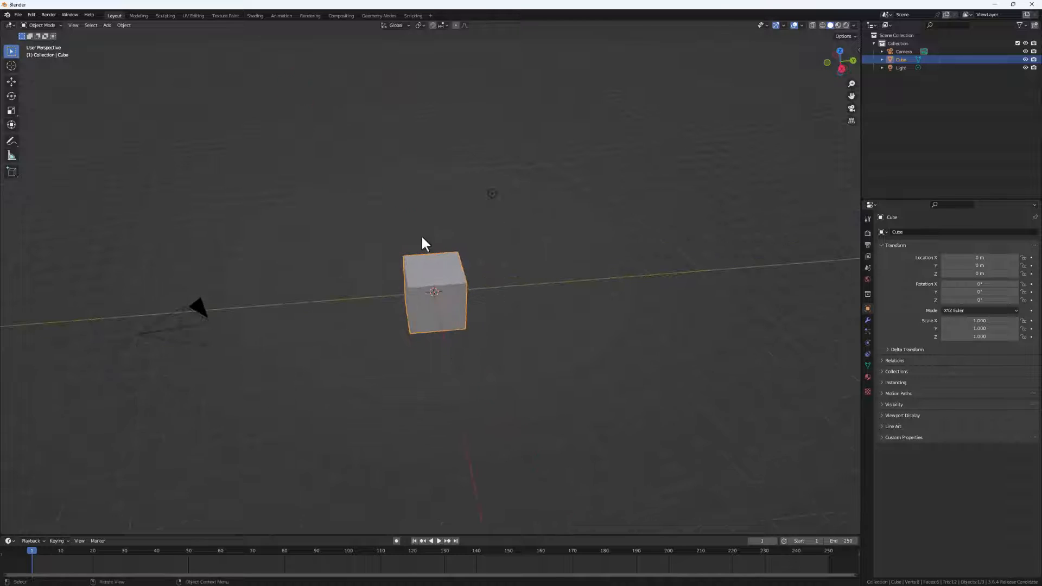
middle_click_drag(487, 363, 558, 242)
left_click_drag(561, 105, 329, 378)
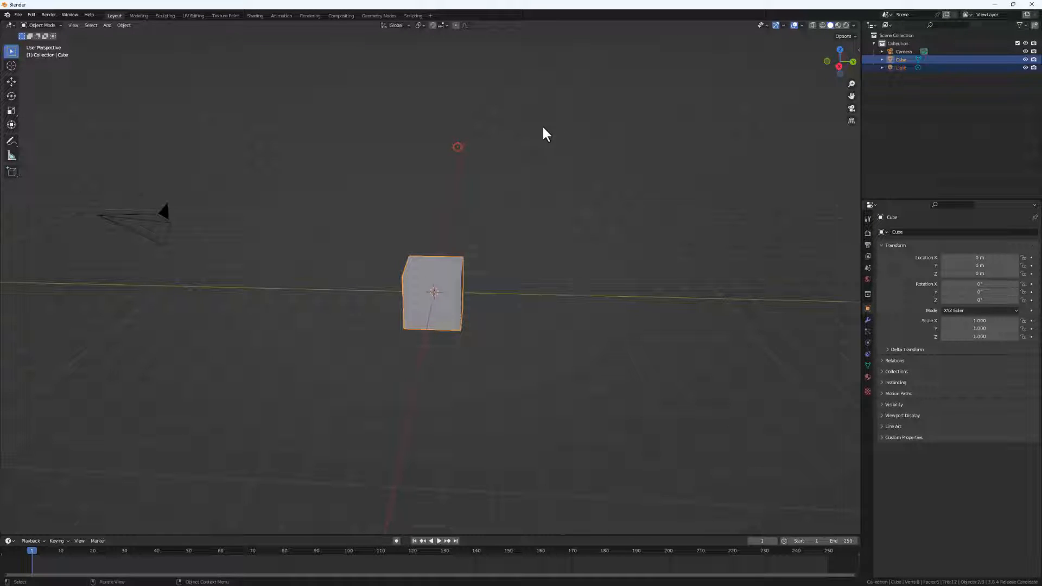
key("x")
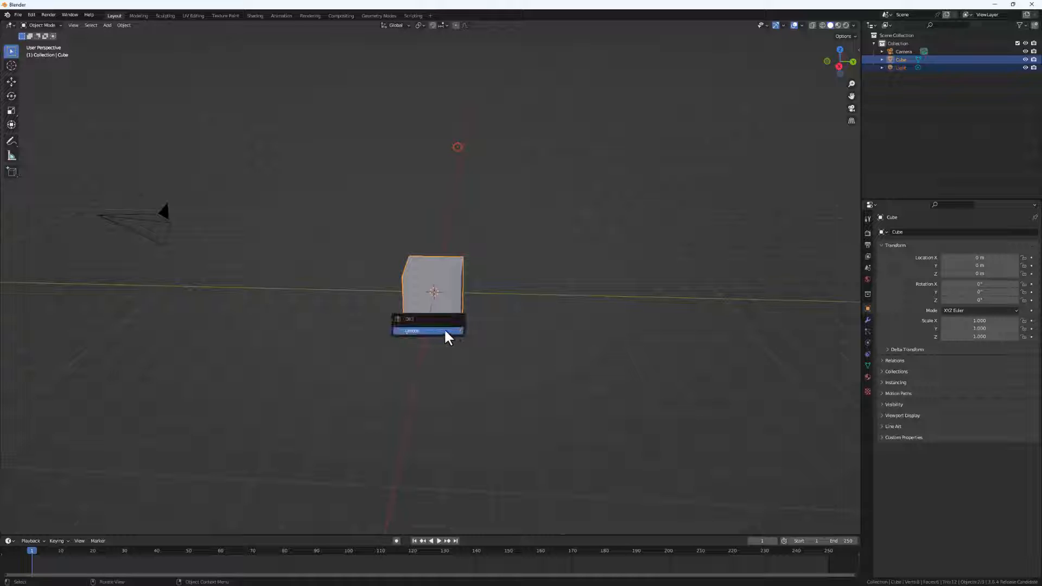
left_click(445, 330)
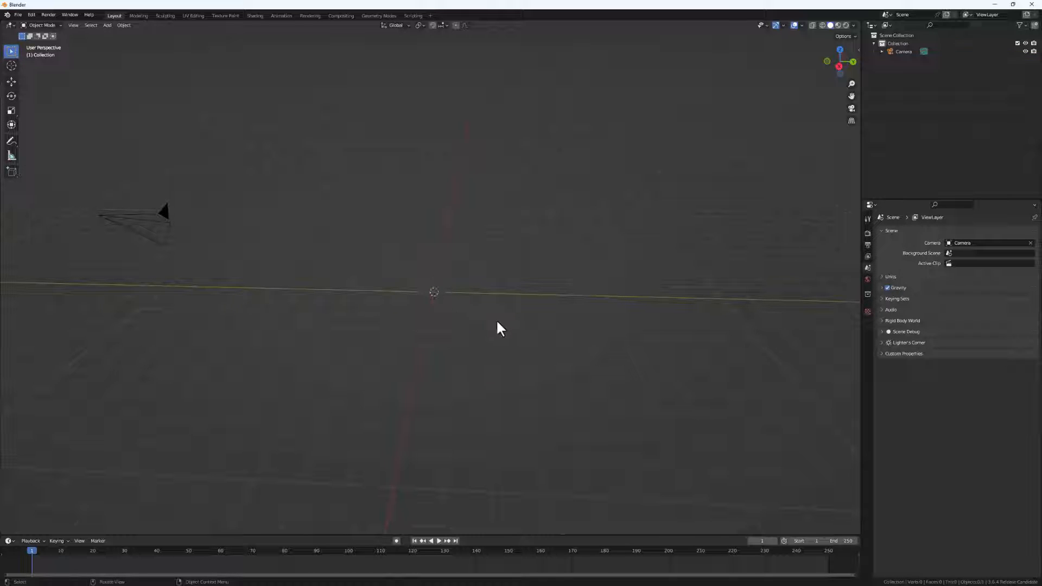
- Add a UV sphere at the world origin
key("shift+a")
mouse_move(448, 321)
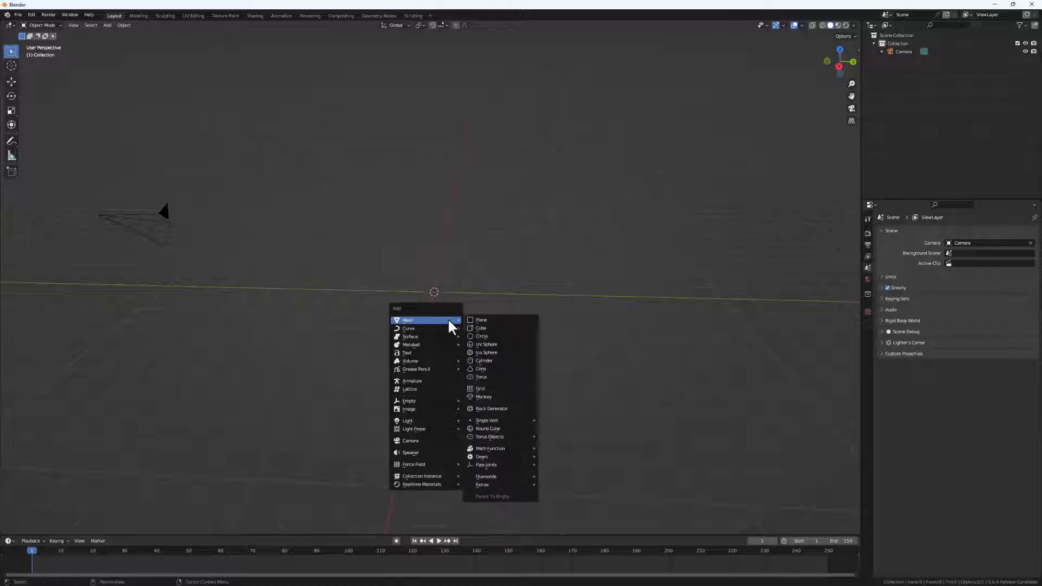
left_click(490, 343)
scroll(428, 304, "up", 2)
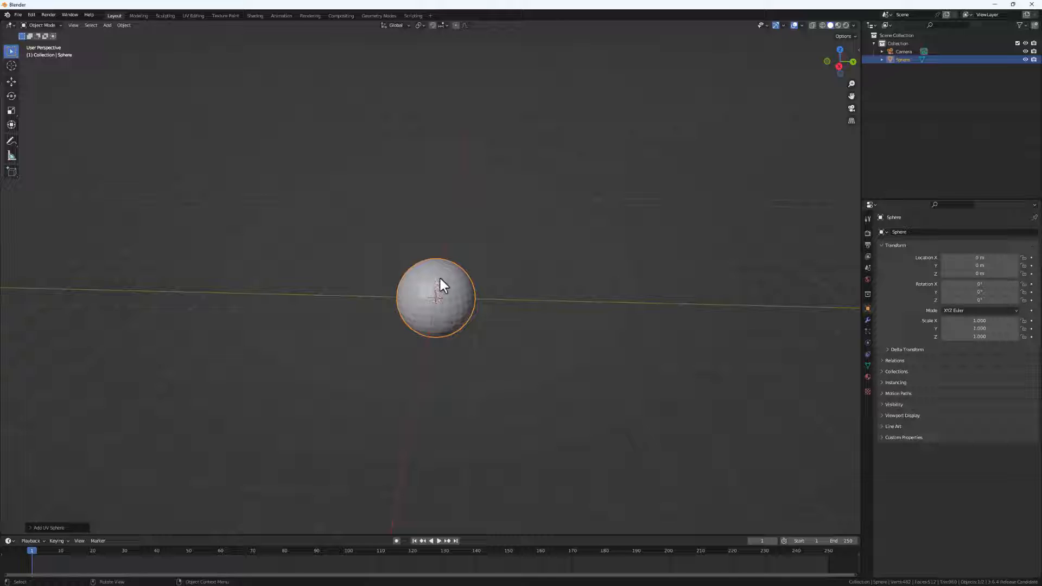
- Scale the sphere down uniformly to about 0.36 and shade it smooth
key("s")
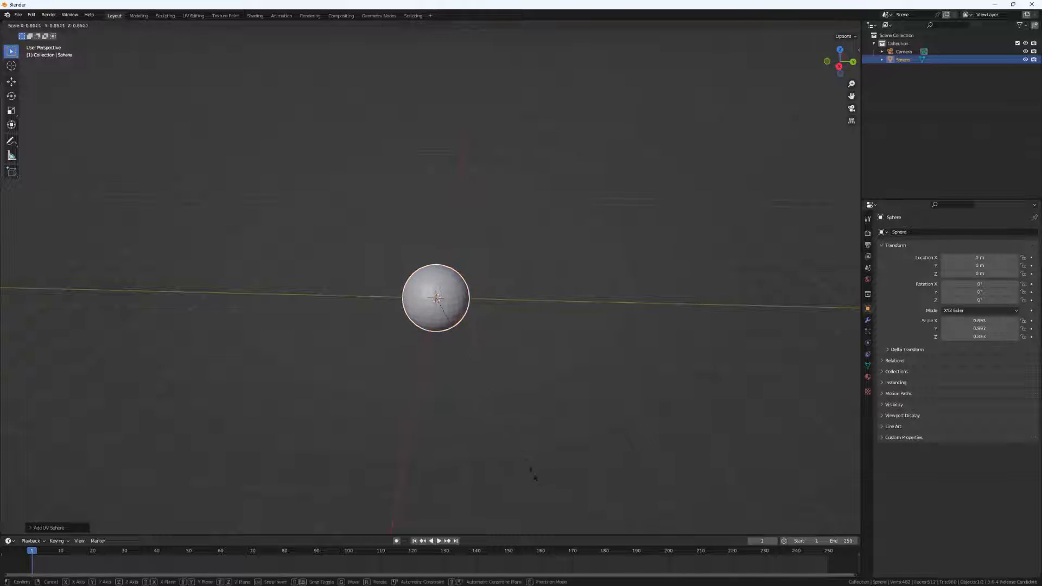
left_click(455, 306)
key("s")
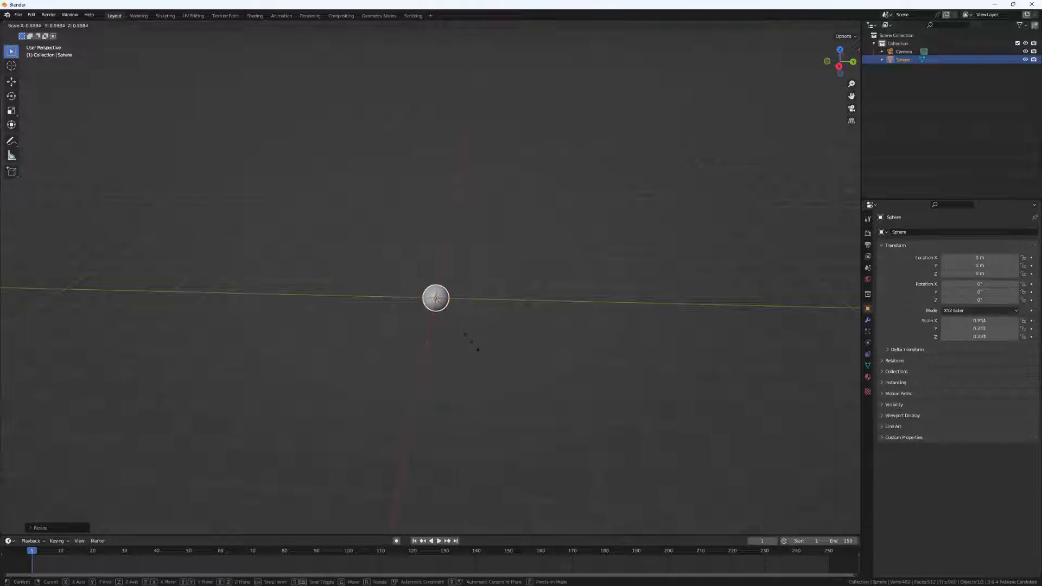
left_click(475, 343)
scroll(439, 292, "up", 6)
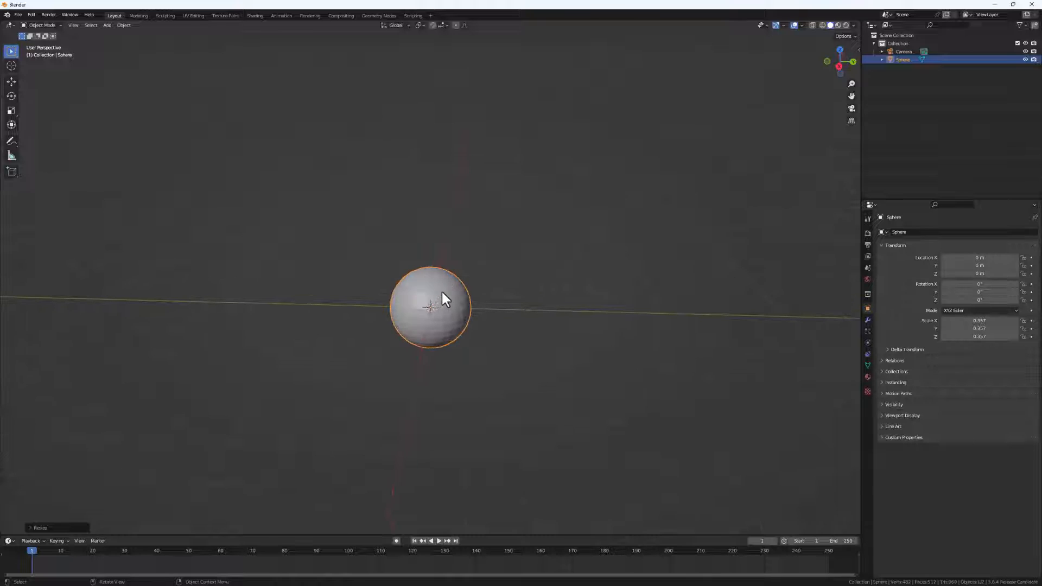
right_click(441, 290)
left_click(441, 289)
- Add a plane and raise it along the Z axis to about 0.98 m, above the sphere
key("shift+a")
left_click(519, 313)
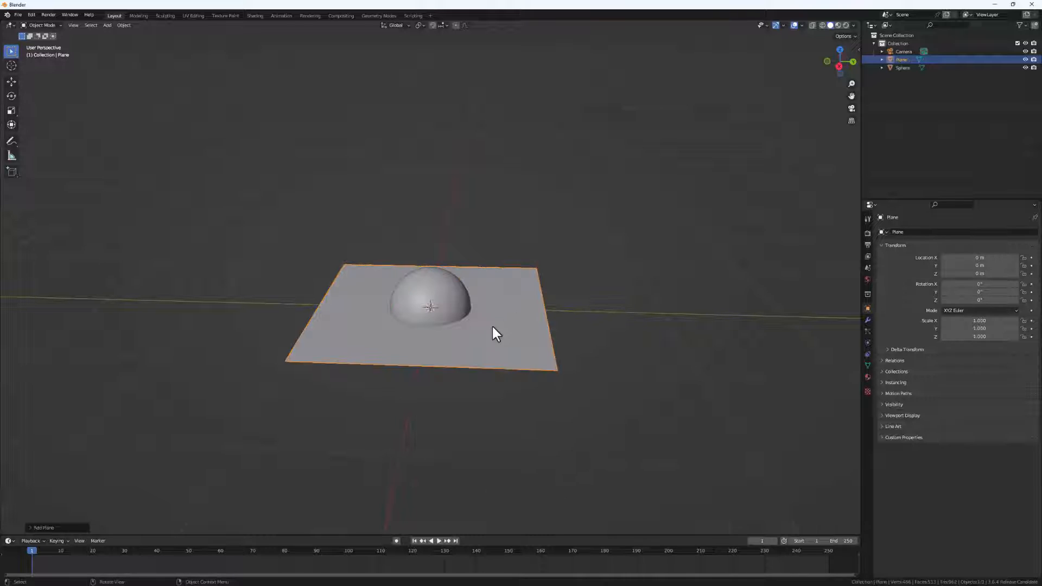
middle_click_drag(470, 429, 463, 405)
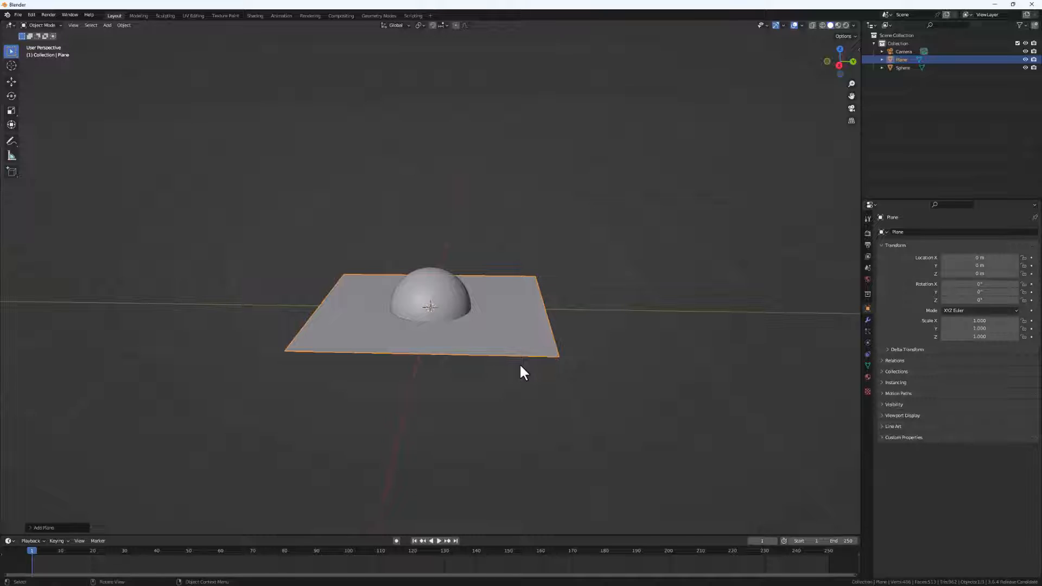
key("g")
key("z")
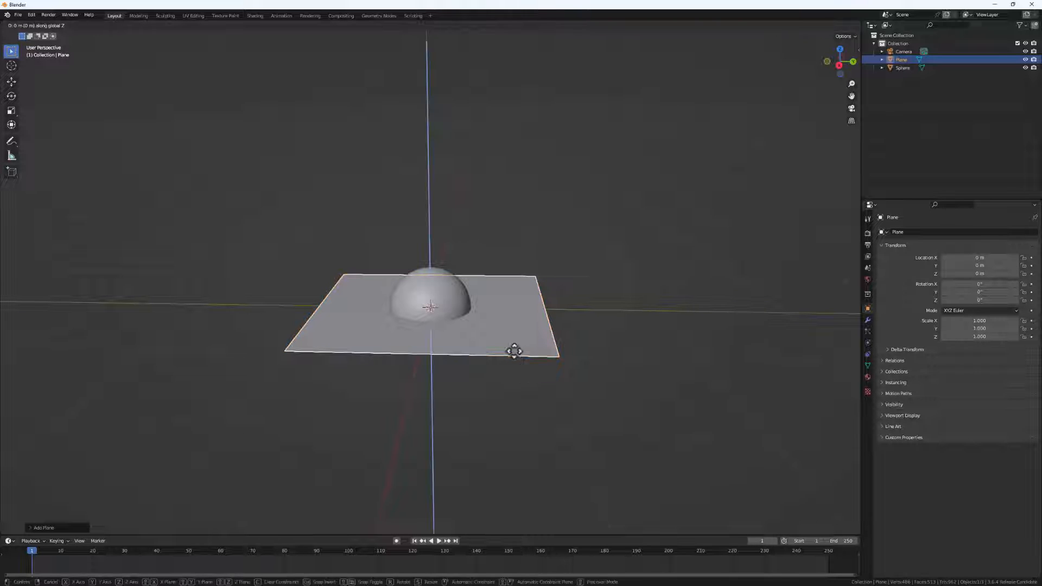
left_click(461, 265)
- Subdivide the plane's mesh in Edit Mode with 30 cuts
middle_click_drag(460, 265, 498, 368)
key("Tab")
scroll(462, 263, "up", 3)
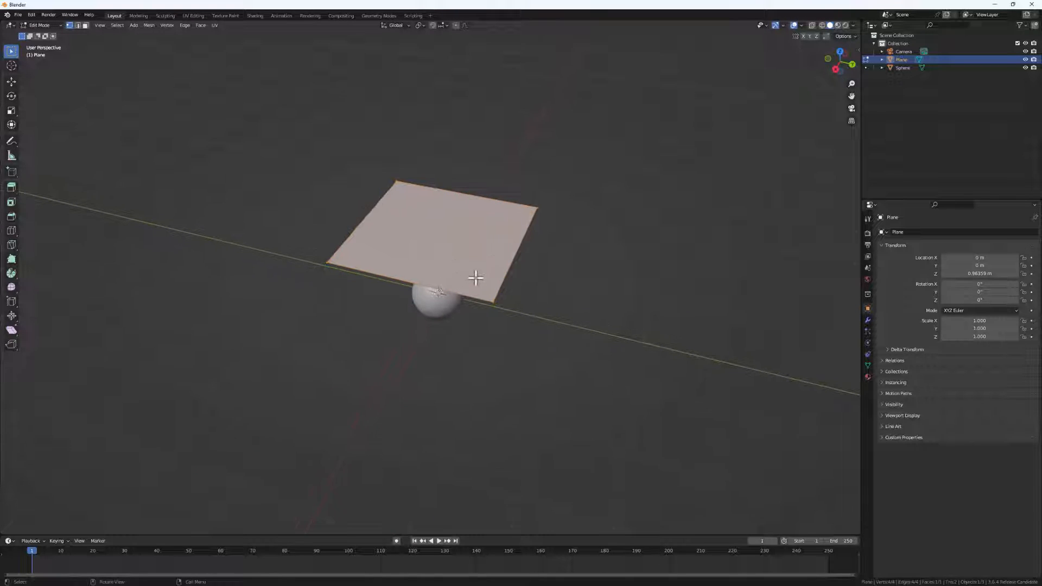
middle_click_drag(470, 258, 477, 243)
right_click(476, 243)
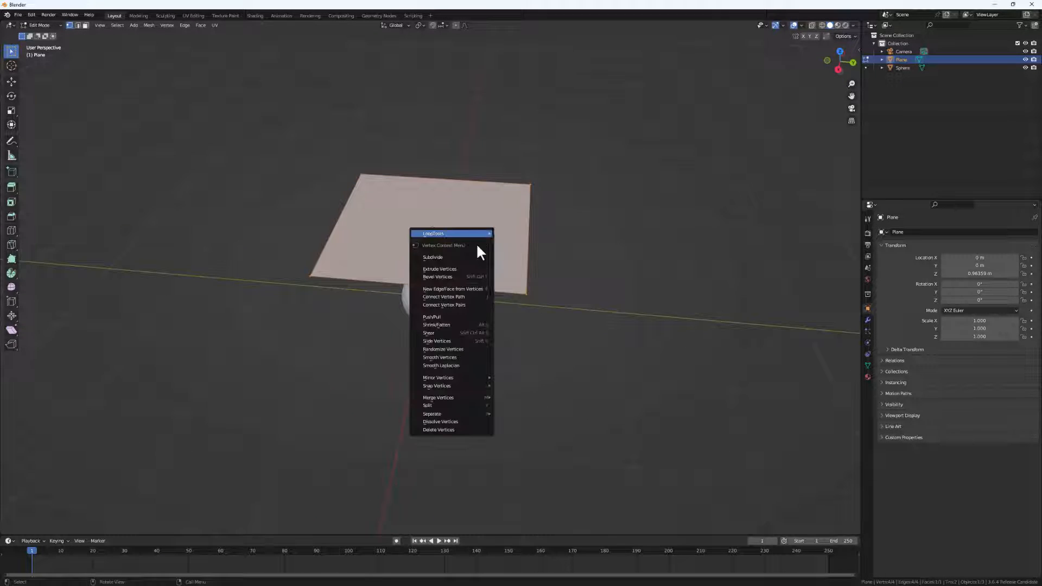
left_click(452, 257)
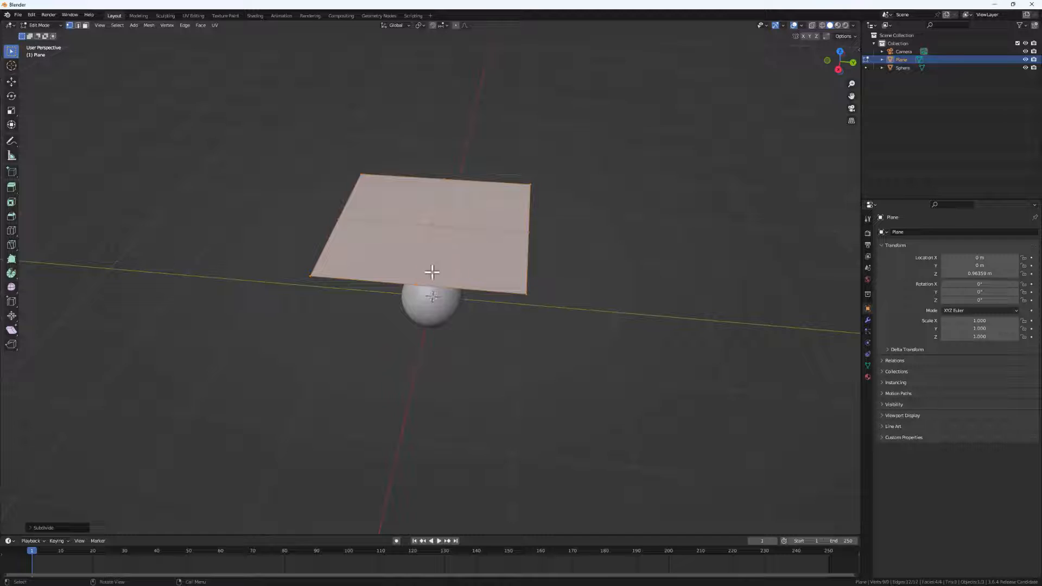
left_click(35, 525)
double_click(115, 473)
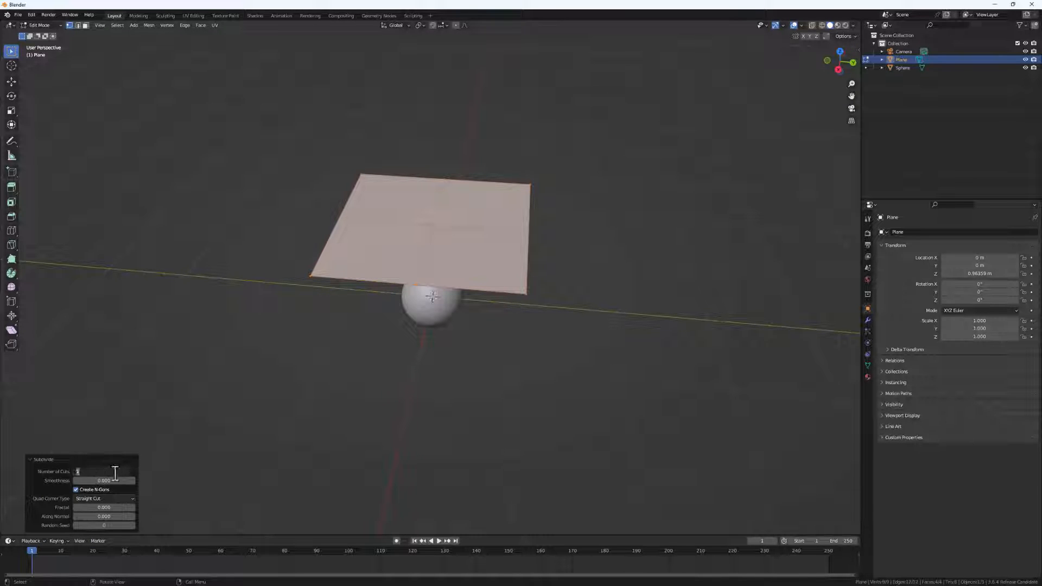
type("30")
key("Return")
- Set the plane's subdivision to 40 cuts and return to Object Mode
mouse_move(551, 287)
middle_mouse_down()
mouse_move(556, 326)
mouse_move(556, 296)
middle_mouse_up()
double_click(108, 471)
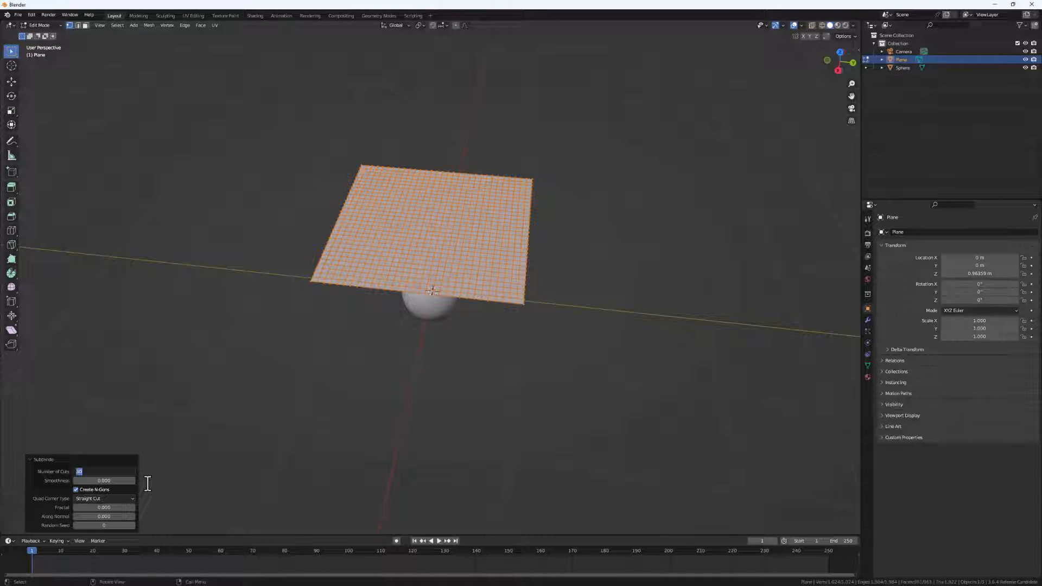
type("40")
key("Return")
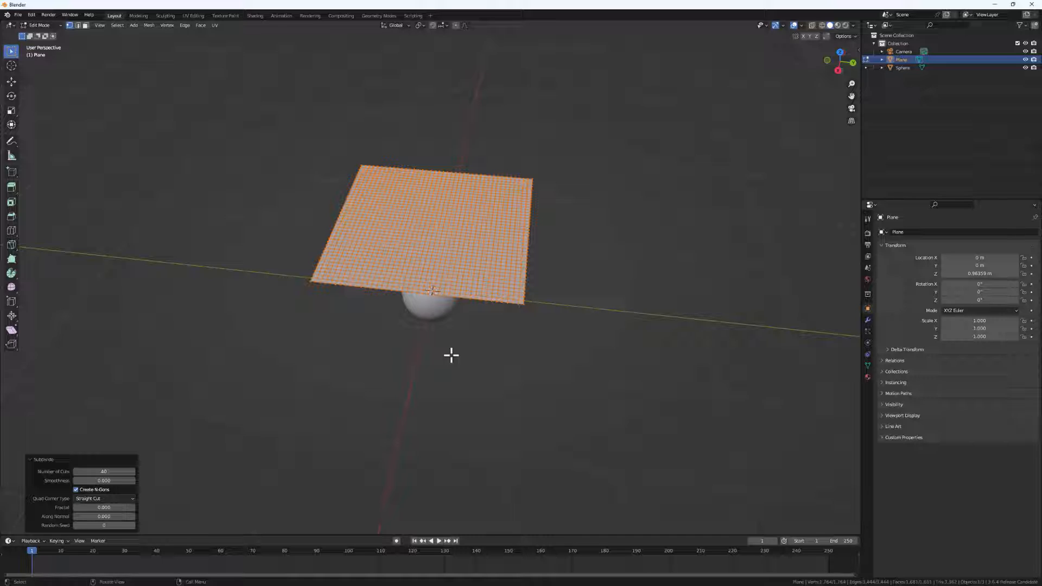
key("Tab")
- Add Cloth physics to the plane
scroll(477, 331, "up", 2)
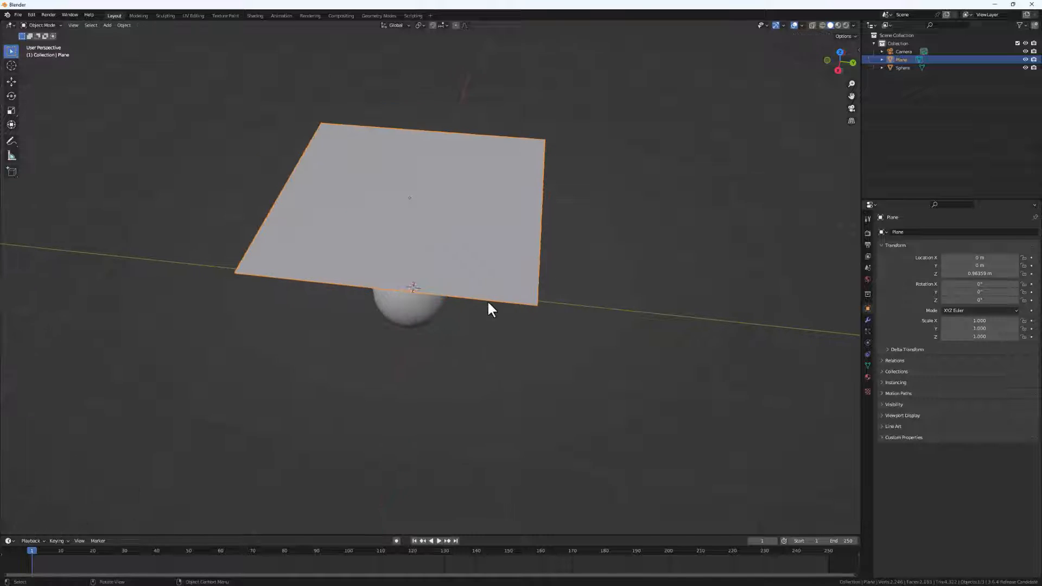
scroll(487, 301, "up", 1)
middle_click_drag(480, 333, 445, 251)
scroll(490, 316, "down", 2)
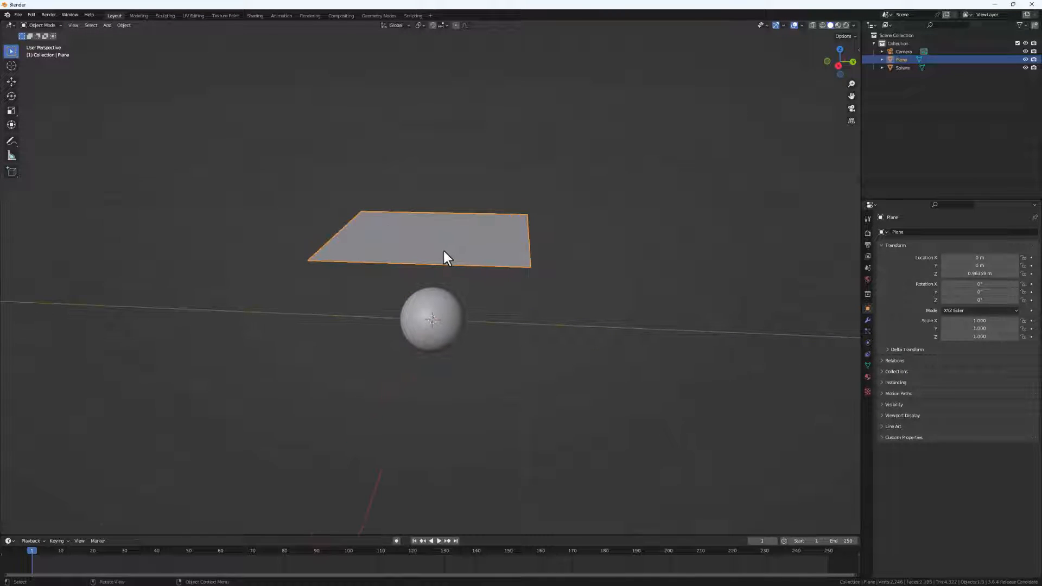
left_click(868, 343)
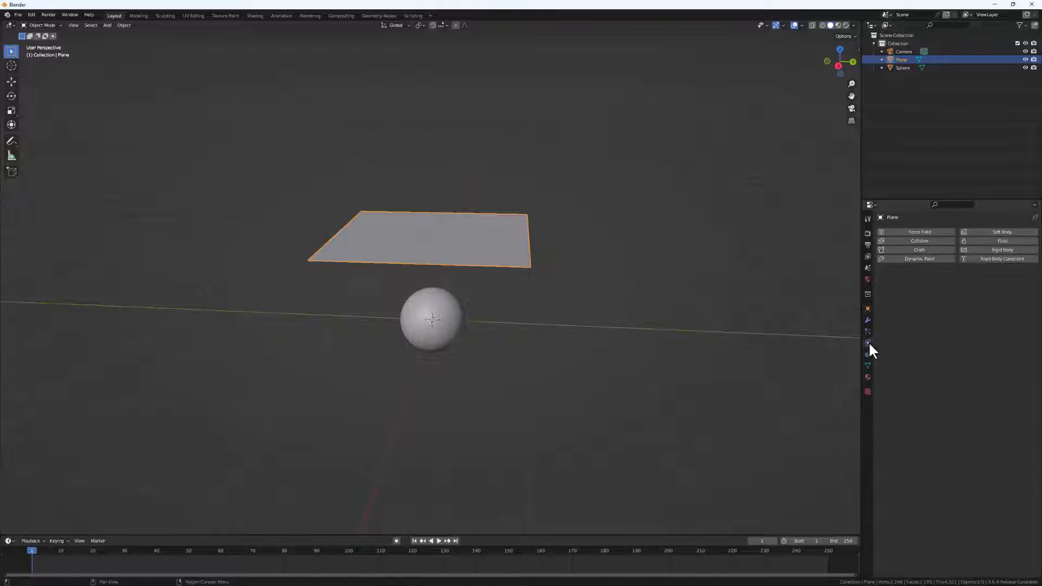
left_click(918, 251)
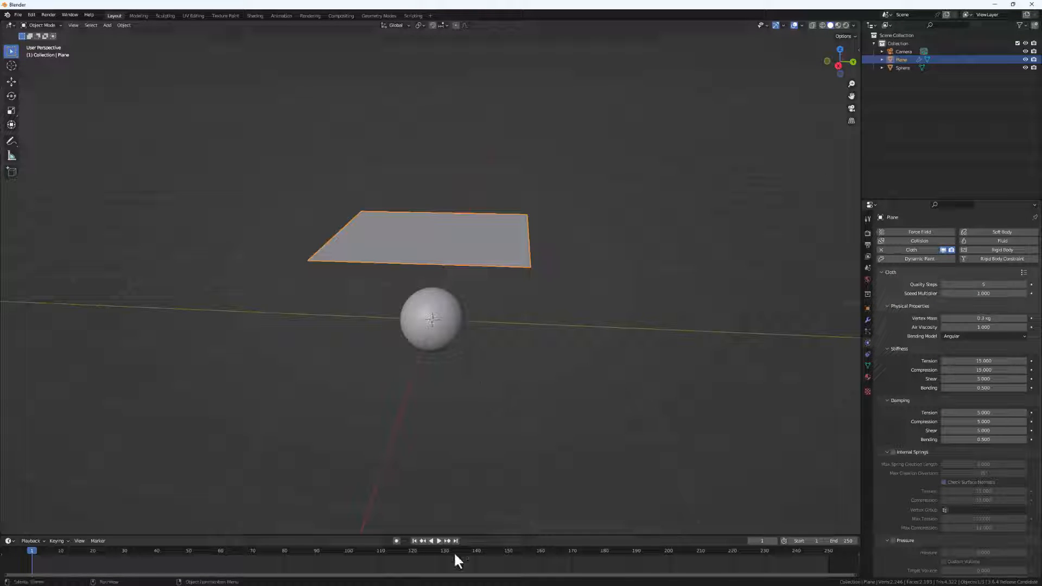
- Play the cloth simulation briefly to check how the plane falls, then return to frame 1
left_click(440, 540)
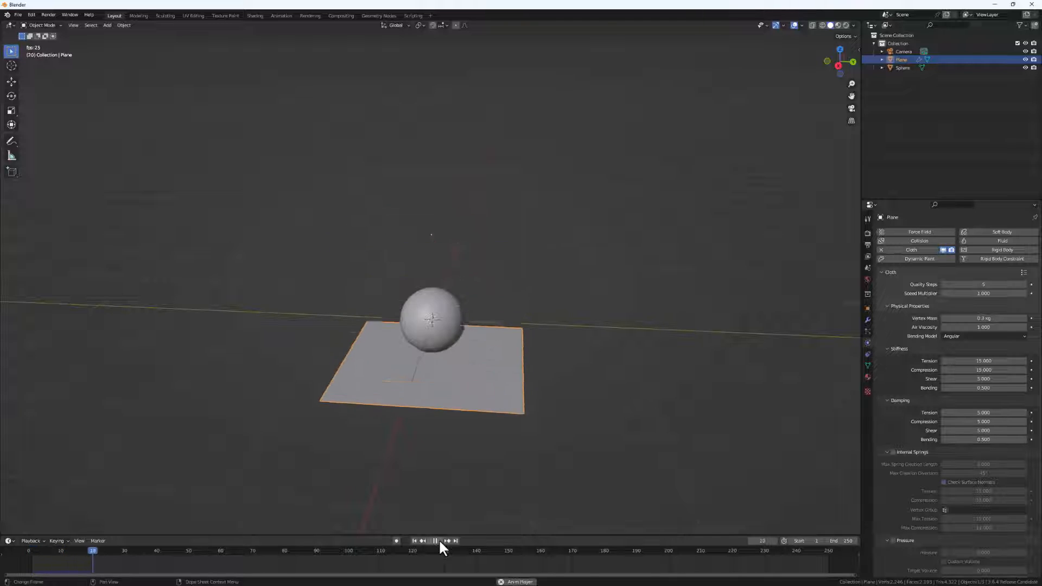
left_click(439, 541)
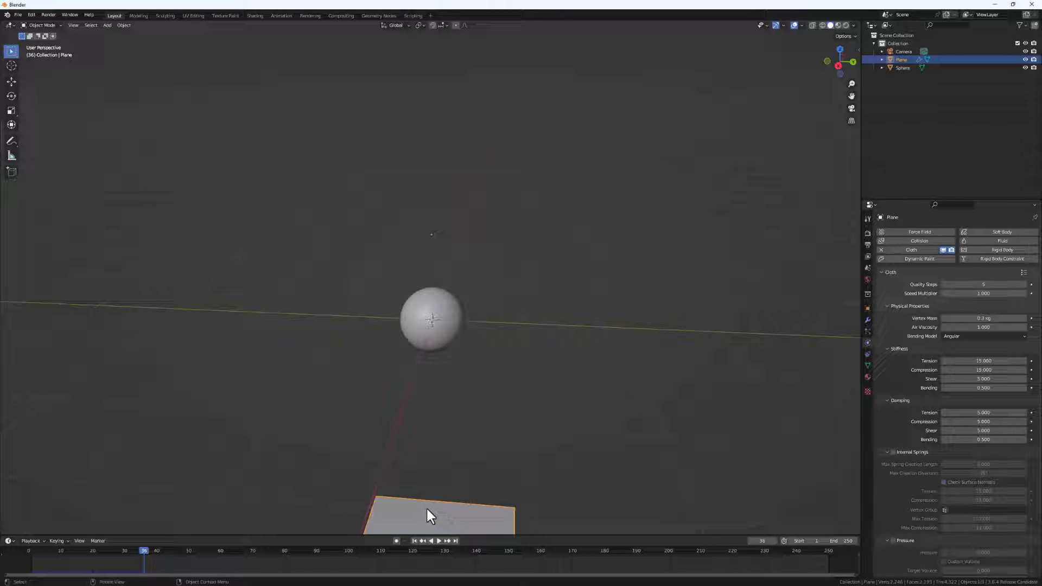
left_click(415, 540)
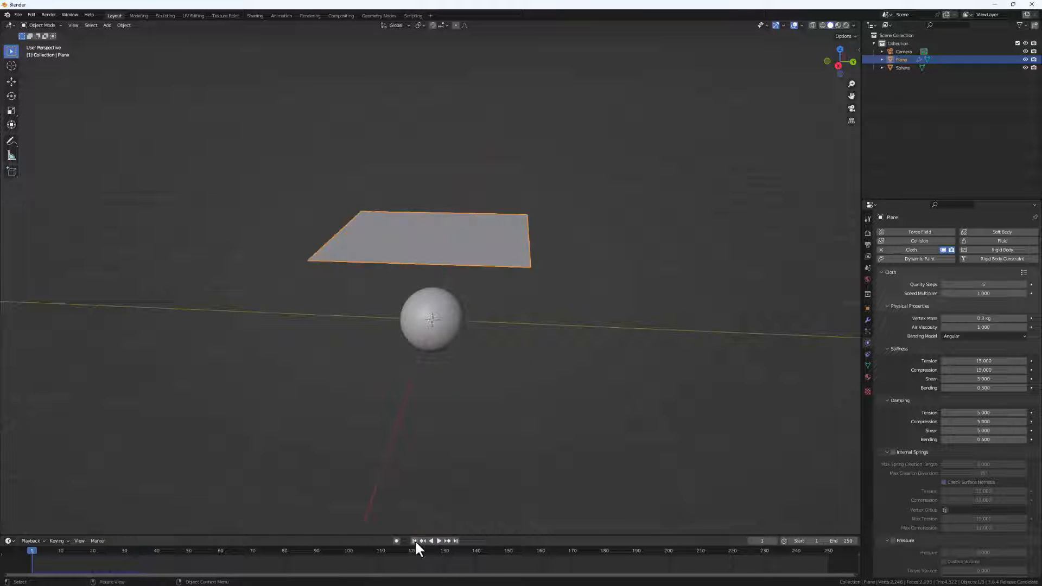
- Add Collision physics to the sphere and play the simulation to about frame 42 to test the cloth drape
middle_click_drag(461, 478, 456, 456)
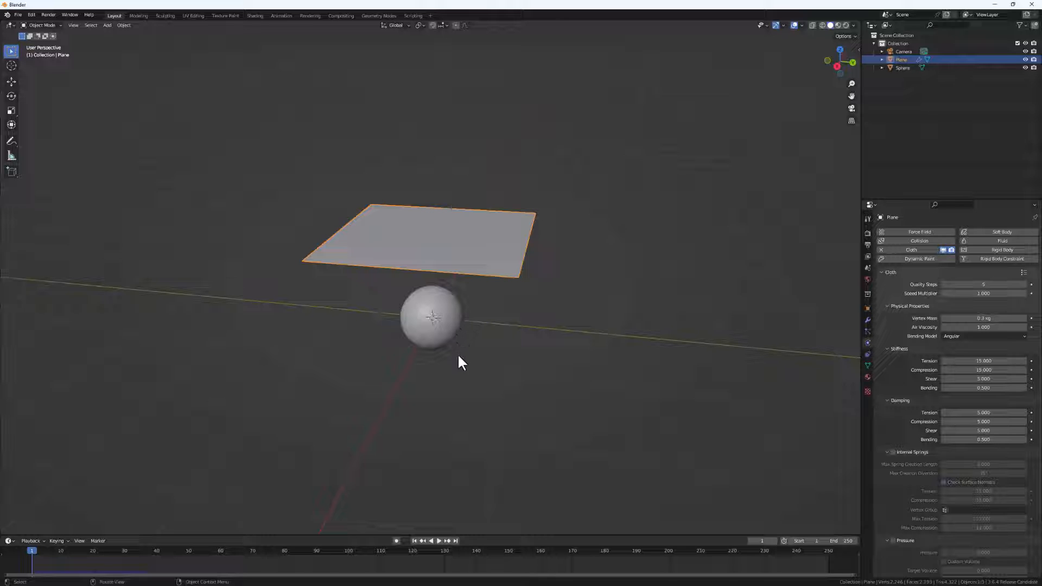
left_click(451, 321)
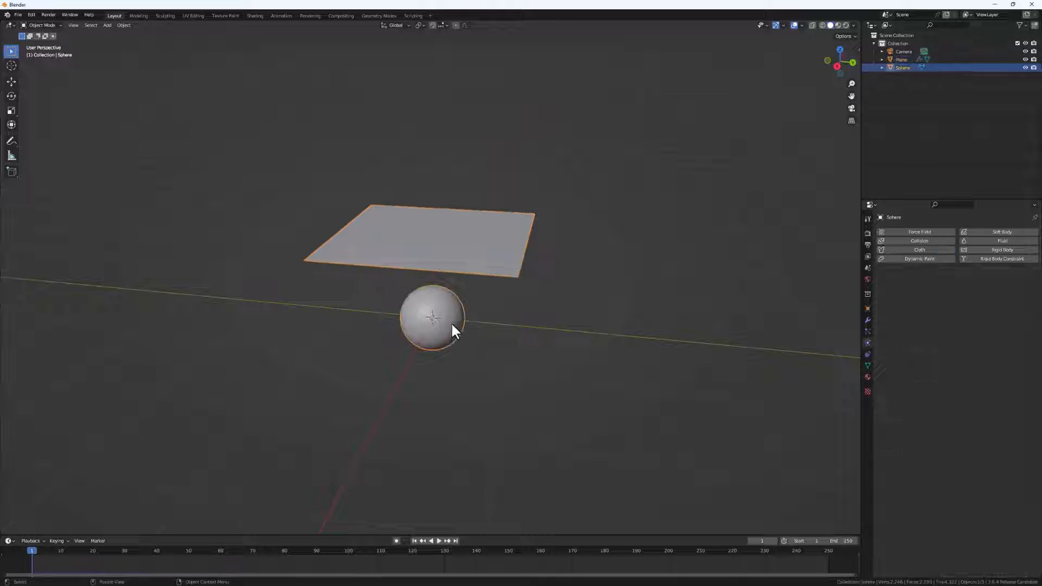
middle_click_drag(478, 369, 431, 304)
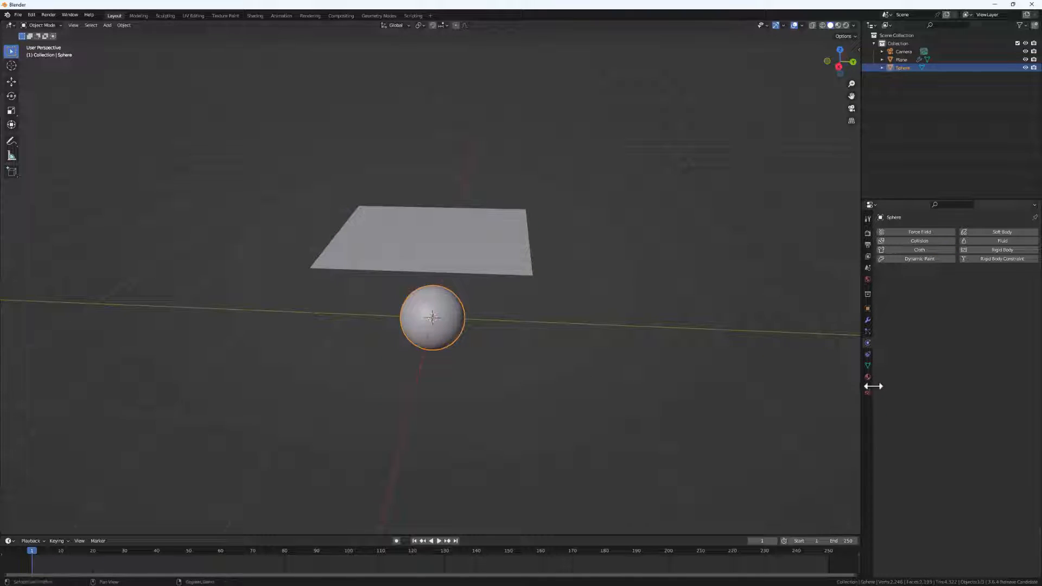
left_click(918, 241)
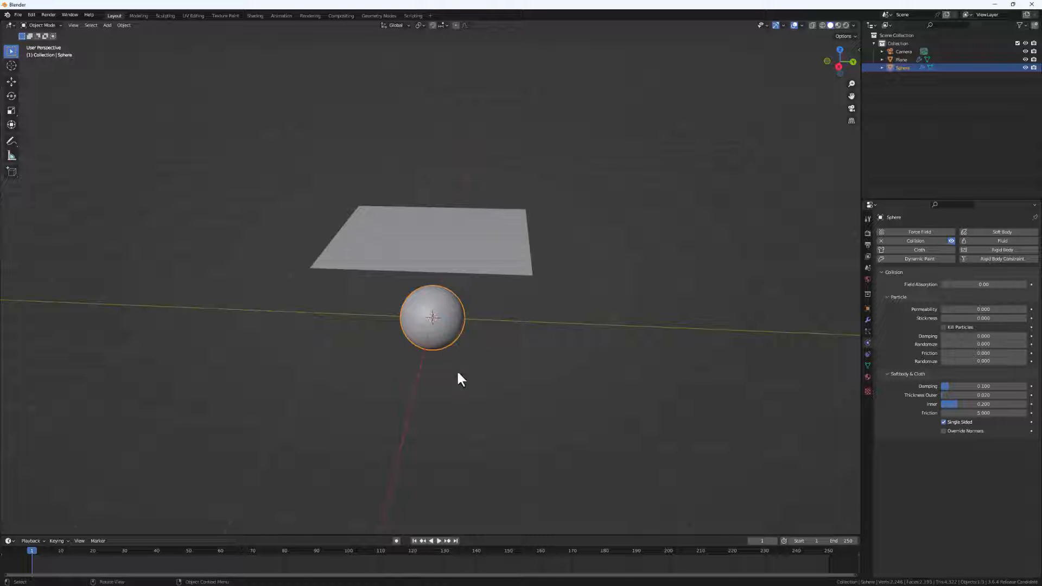
left_click(438, 542)
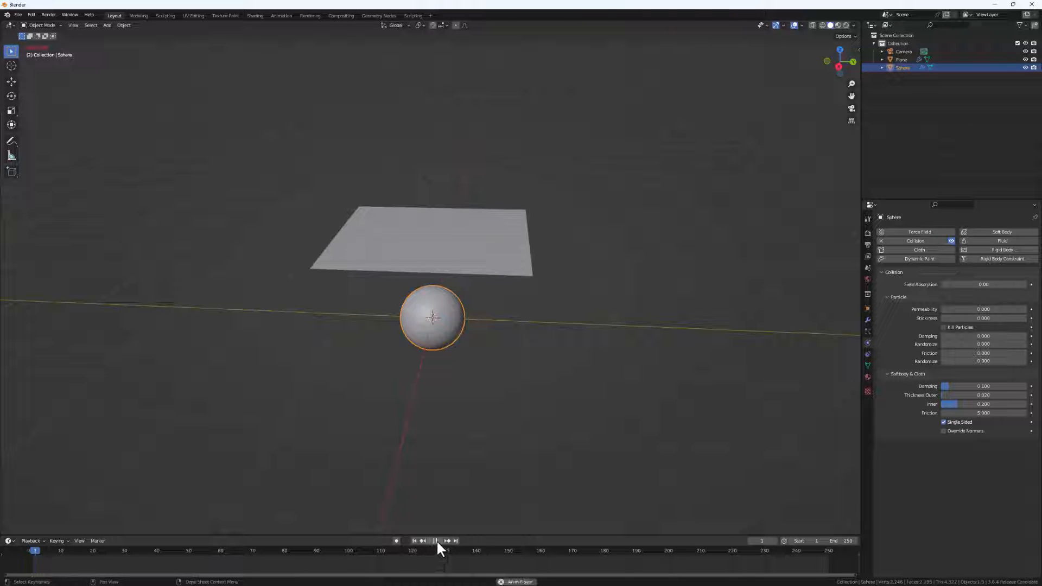
left_click(437, 541)
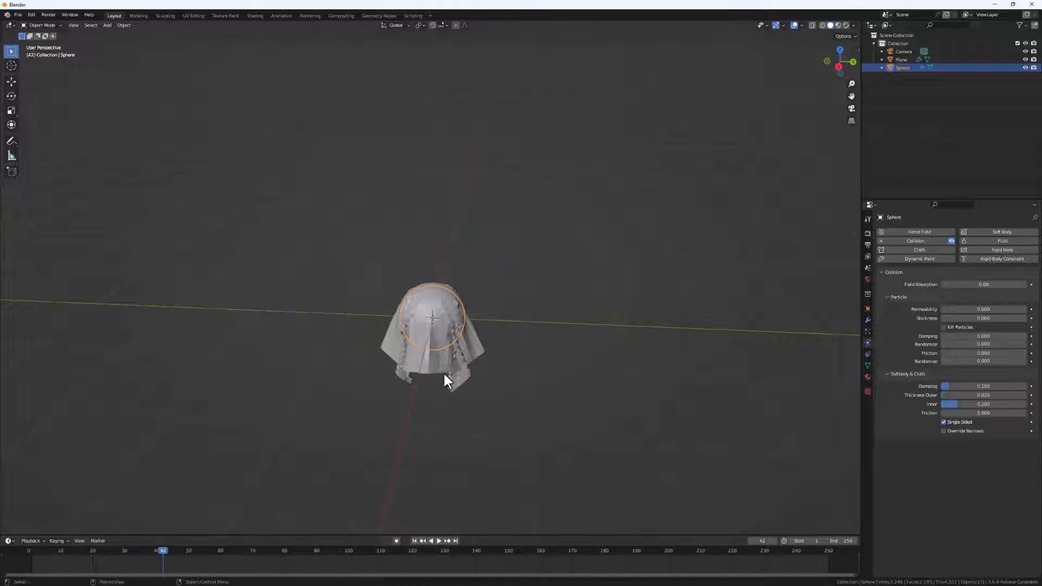
- Return to frame 1, scale the sphere down to about 0.343 and apply its scale
middle_click_drag(441, 341, 477, 391)
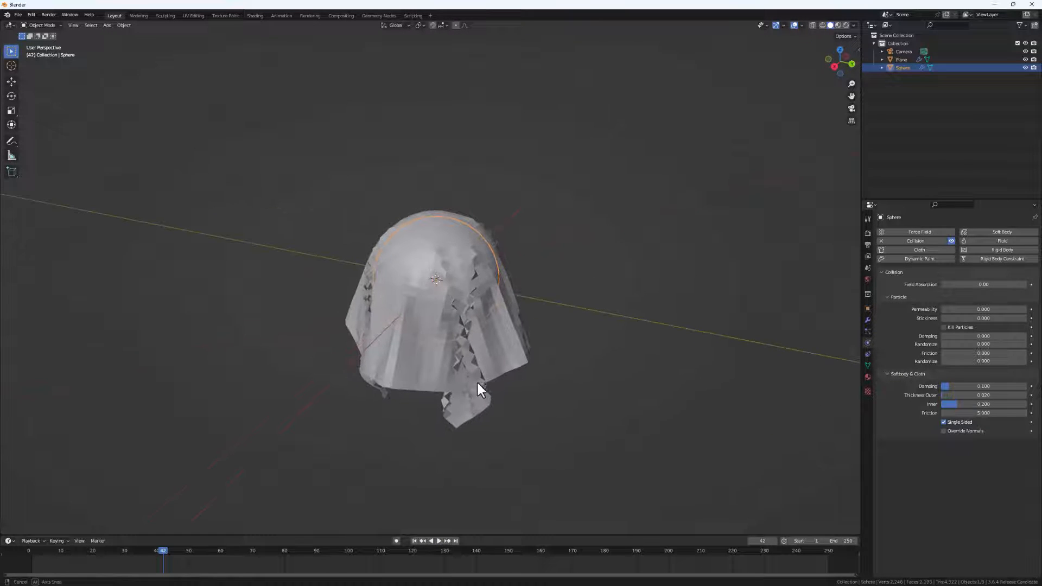
left_click(414, 540)
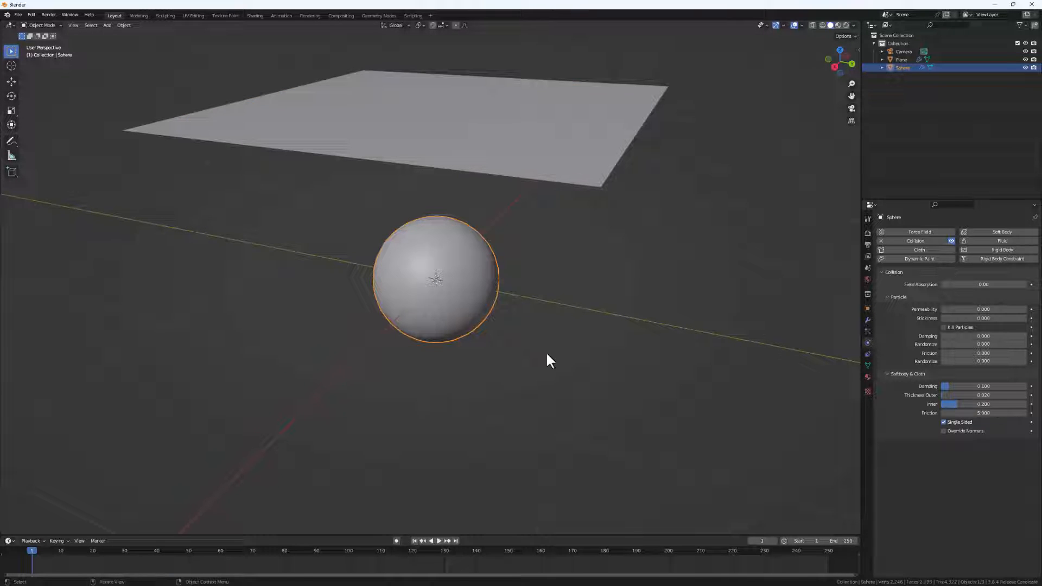
key("s")
left_click(436, 317)
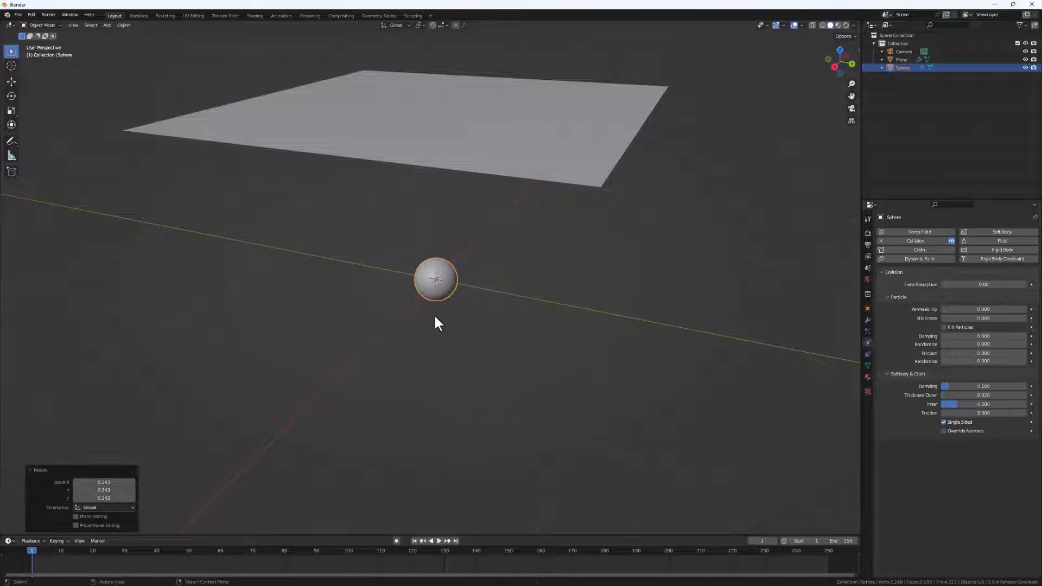
middle_click_drag(434, 314, 417, 253)
right_click(453, 278)
key("Escape")
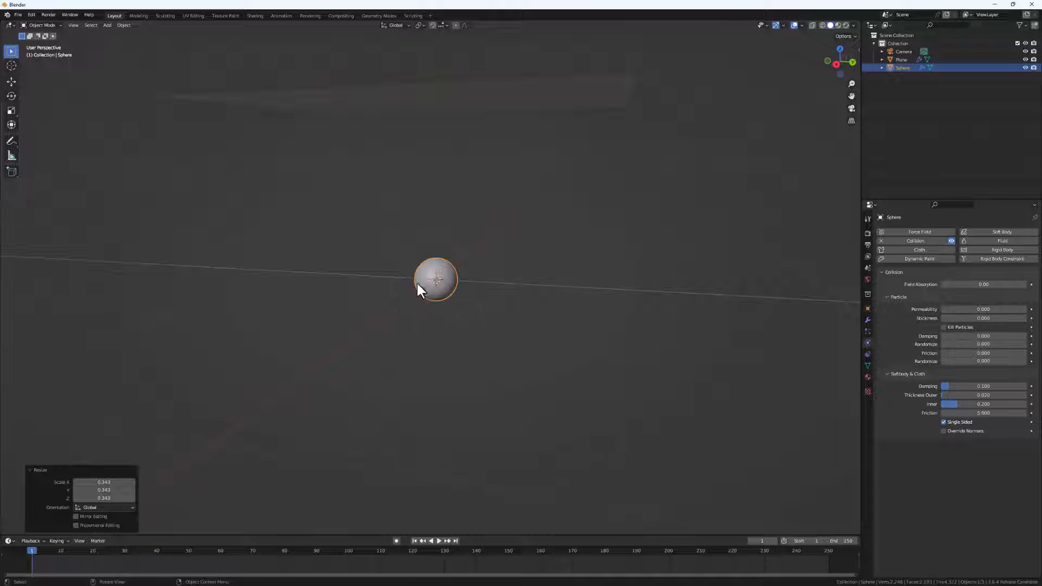
key("ctrl+a")
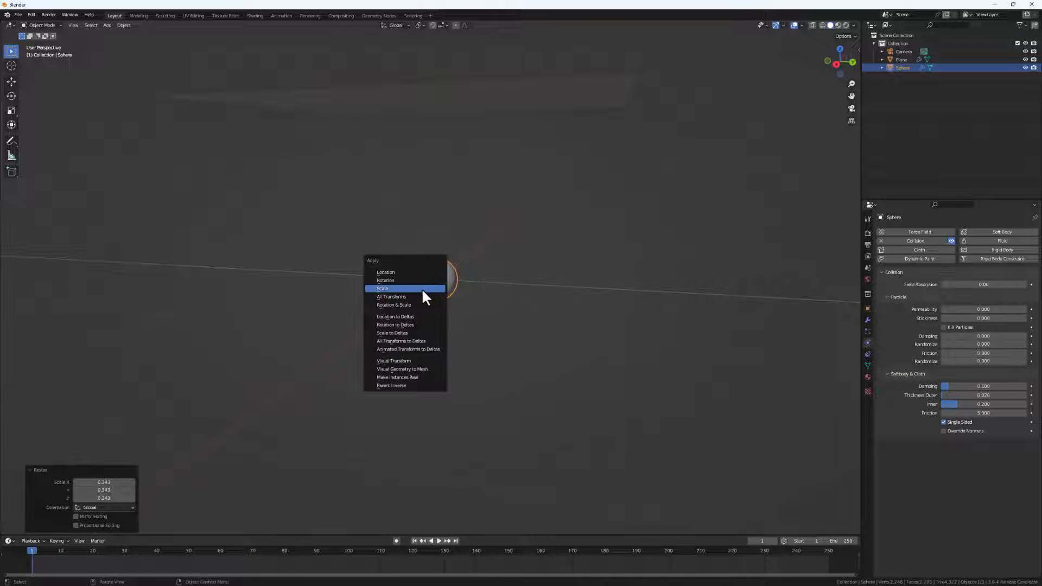
left_click(422, 288)
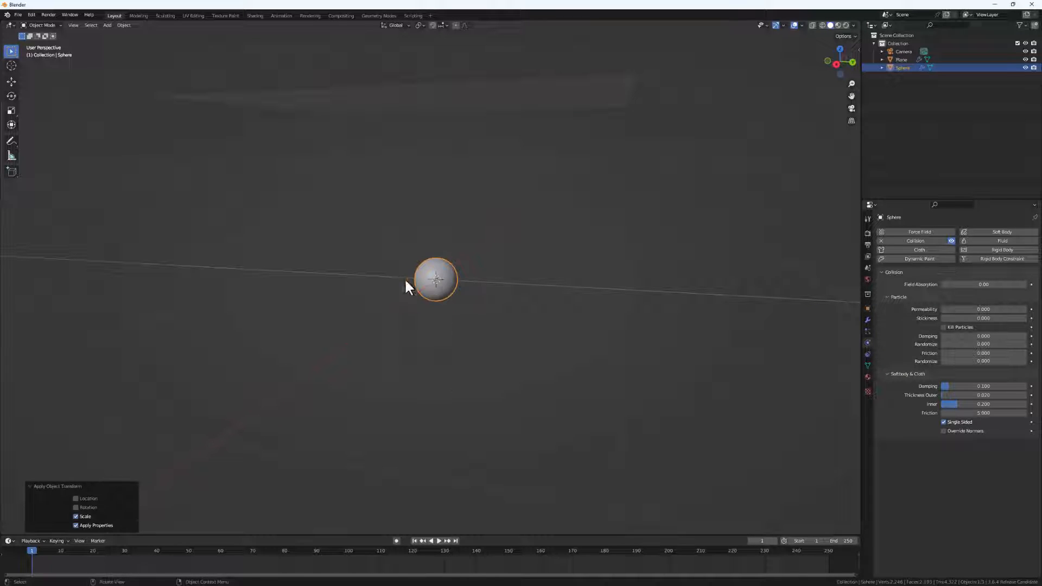
- Test the cloth drop on the smaller sphere, then enlarge the sphere by about 1.84 from frame 1 and apply its scale
left_click(438, 541)
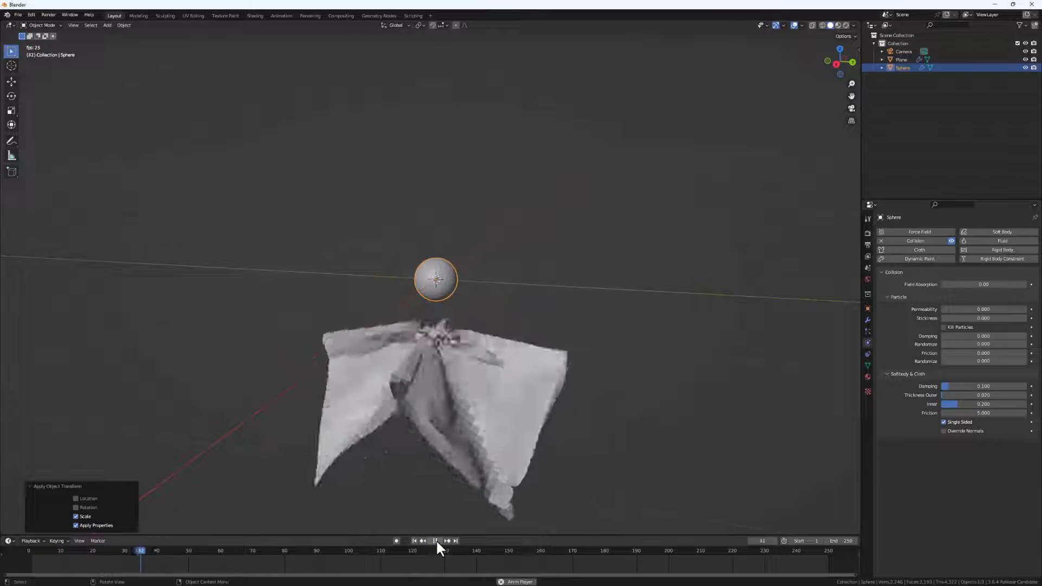
left_click(414, 540)
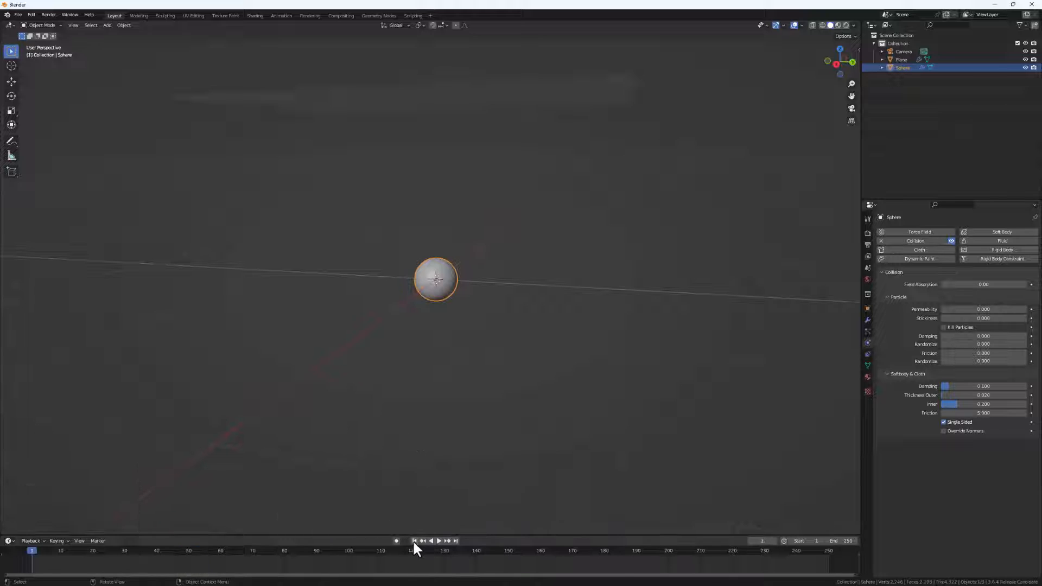
key("s")
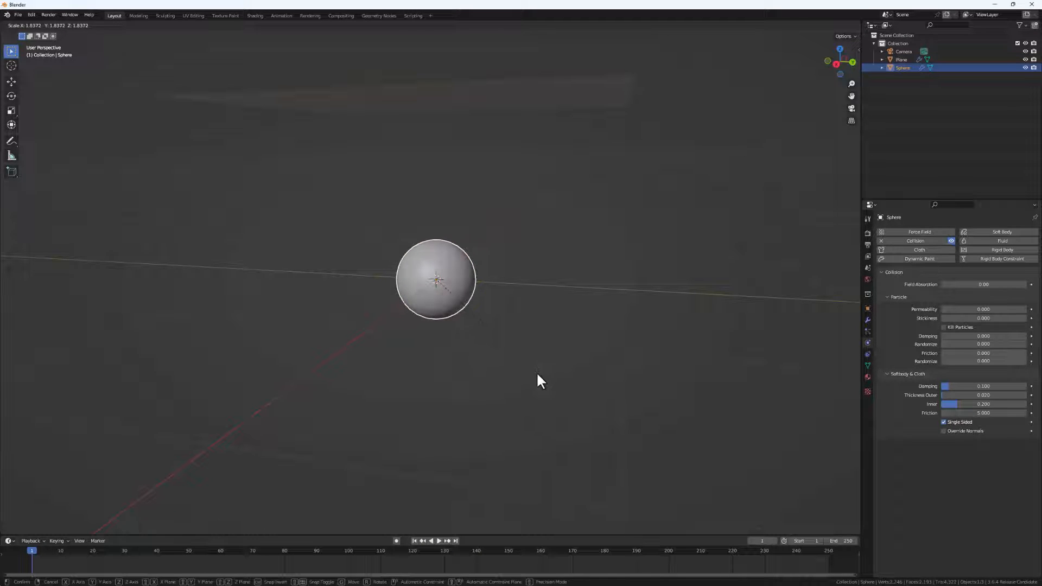
left_click(536, 371)
key("ctrl+a")
left_click(508, 392)
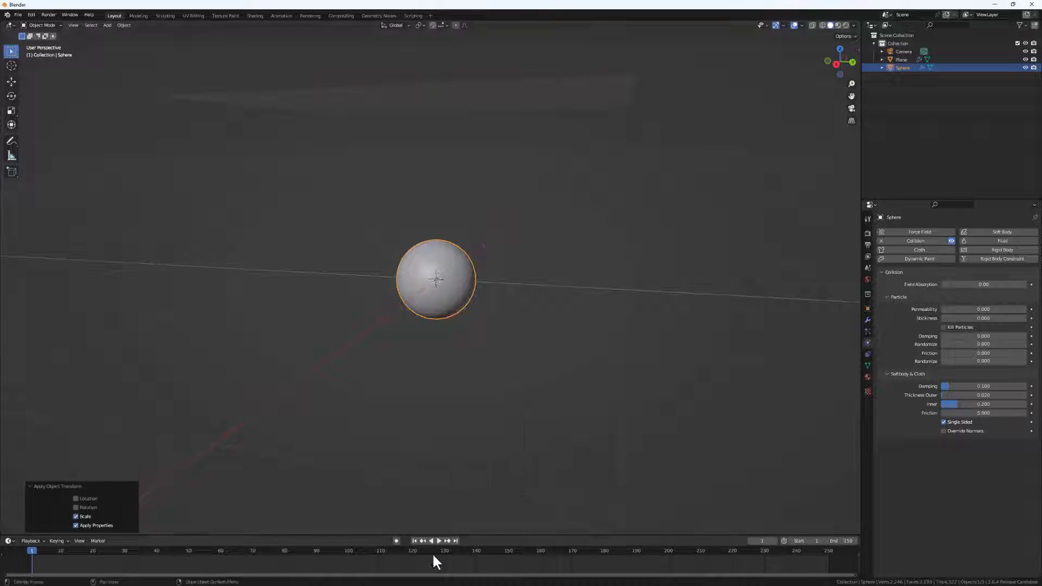
- Play the simulation to about frame 71 and inspect the cloth's draped corners from several angles and close up
left_click(434, 540)
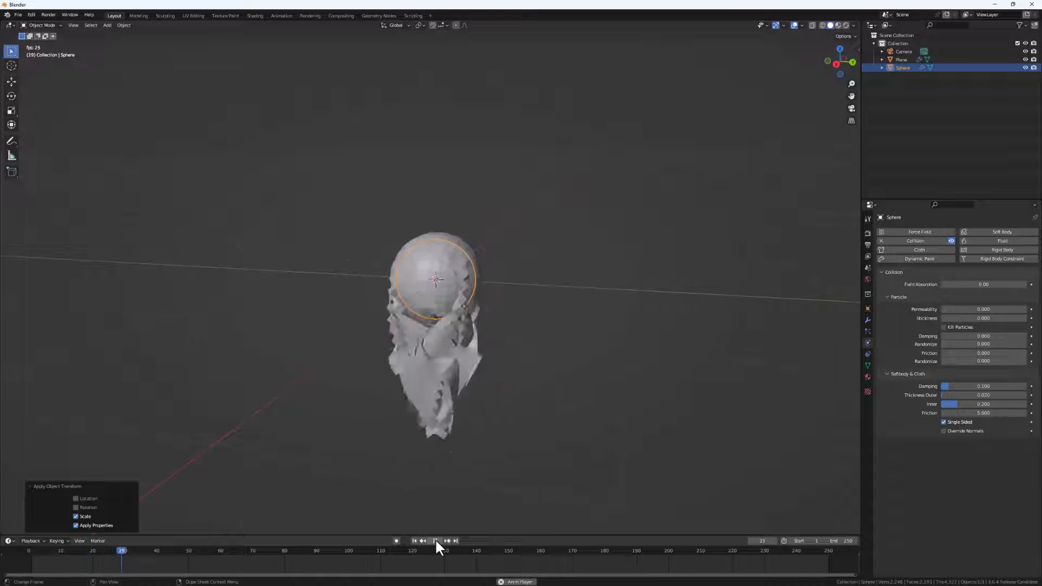
left_click(435, 541)
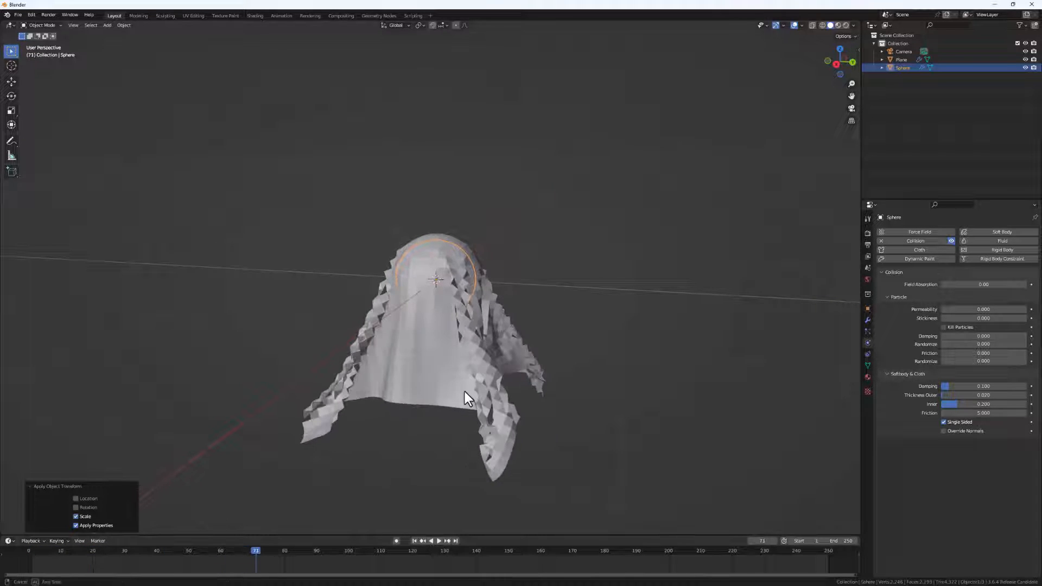
middle_click_drag(464, 392, 461, 359)
middle_click_drag(454, 396, 508, 418)
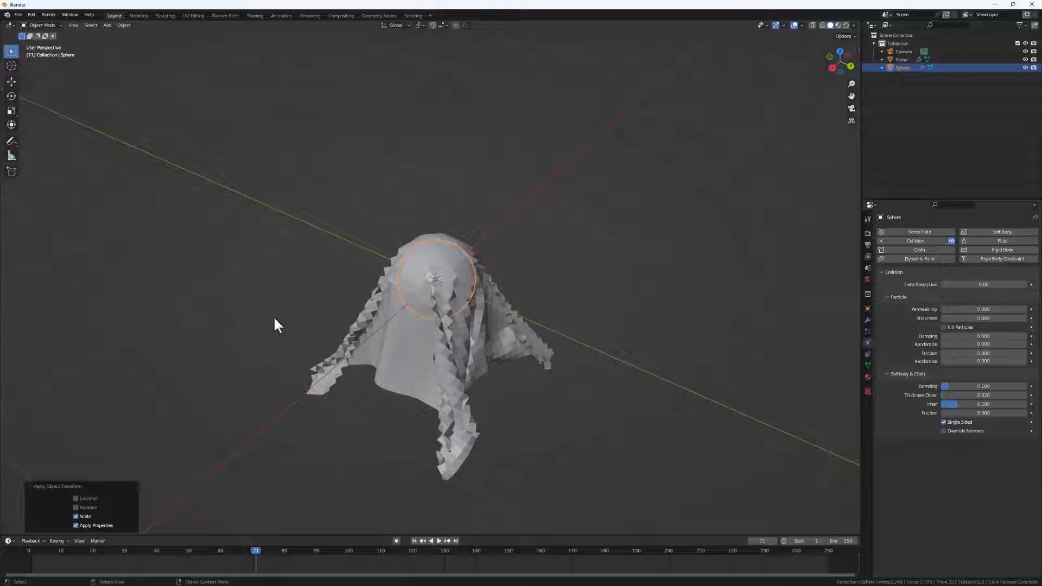
middle_click_drag(399, 337, 406, 276)
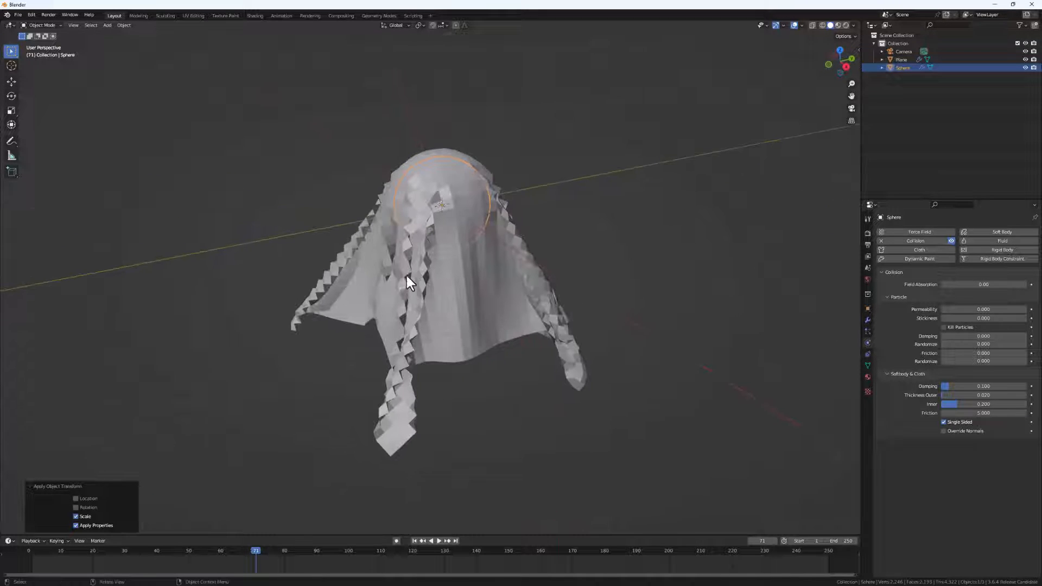
scroll(418, 313, "up", 5)
mouse_move(417, 314)
middle_mouse_down()
mouse_move(431, 302)
mouse_move(418, 314)
middle_mouse_up()
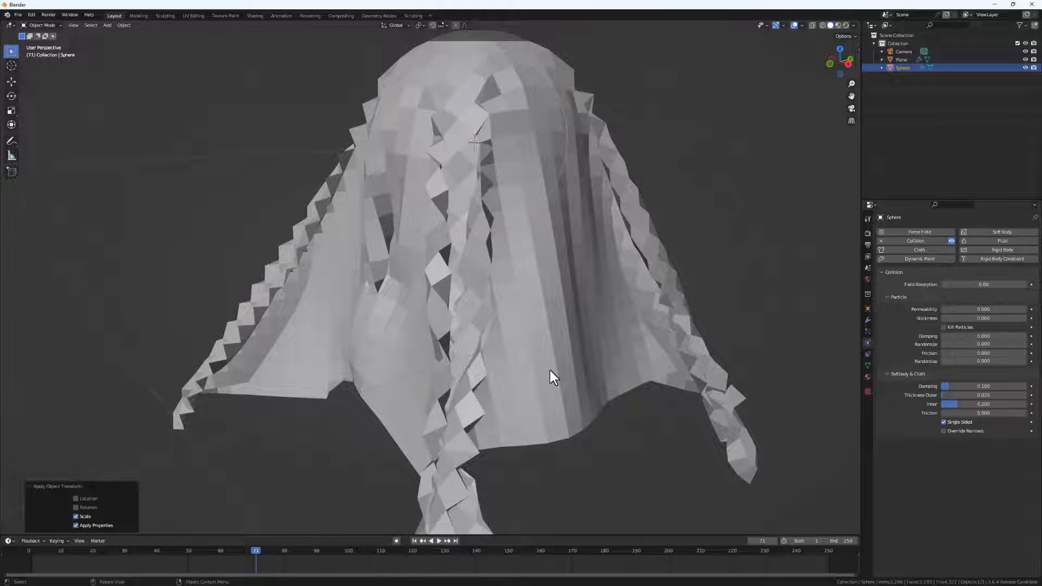
- Apply Shade Smooth to the draped cloth plane
left_click(510, 346)
right_click(512, 343)
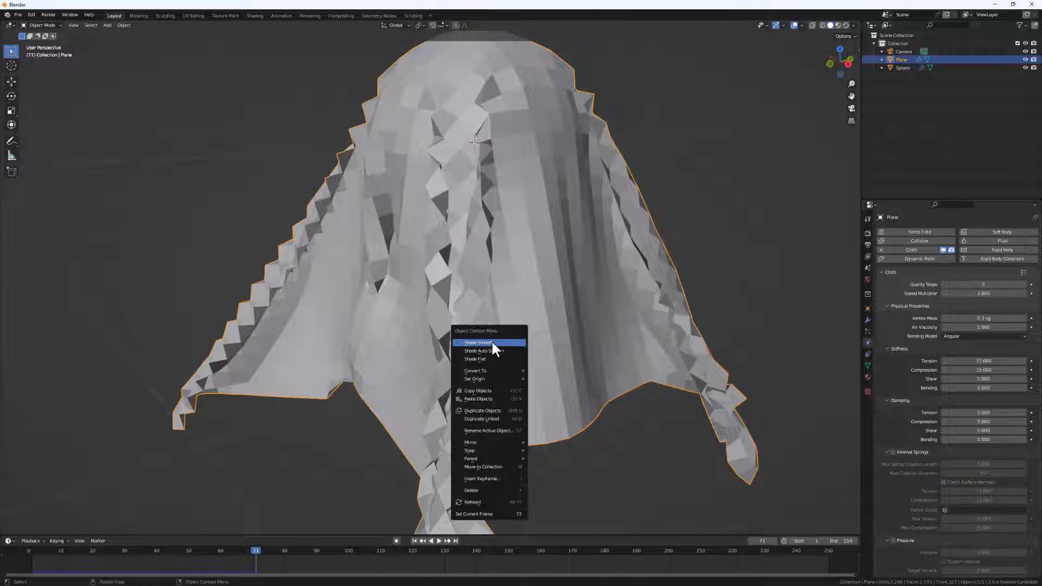
left_click(475, 342)
middle_click_drag(476, 340, 576, 282)
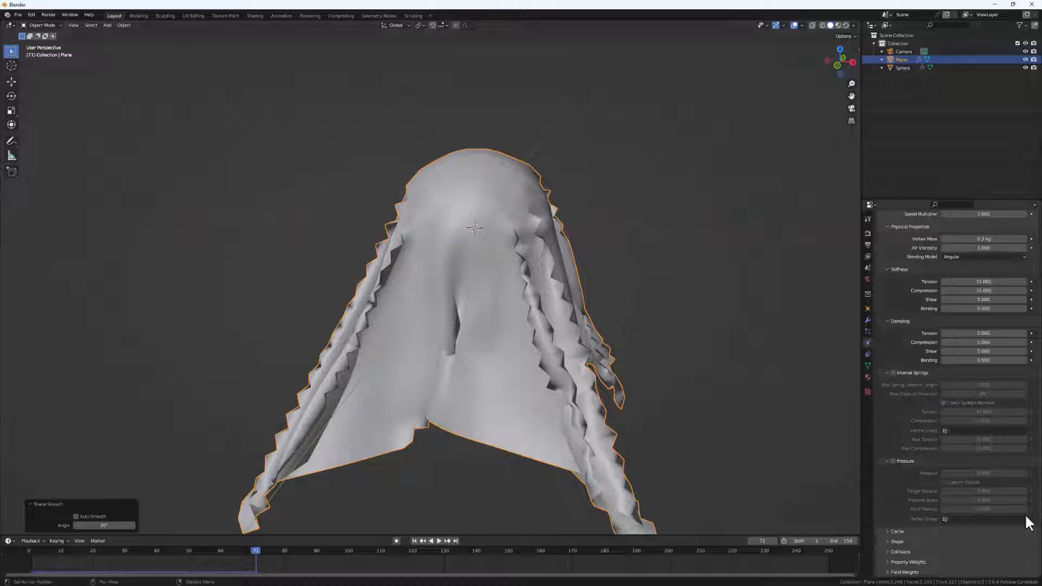
- Enable Self Collisions in the plane's cloth collision settings
left_click(889, 552)
scroll(923, 524, "down", 2)
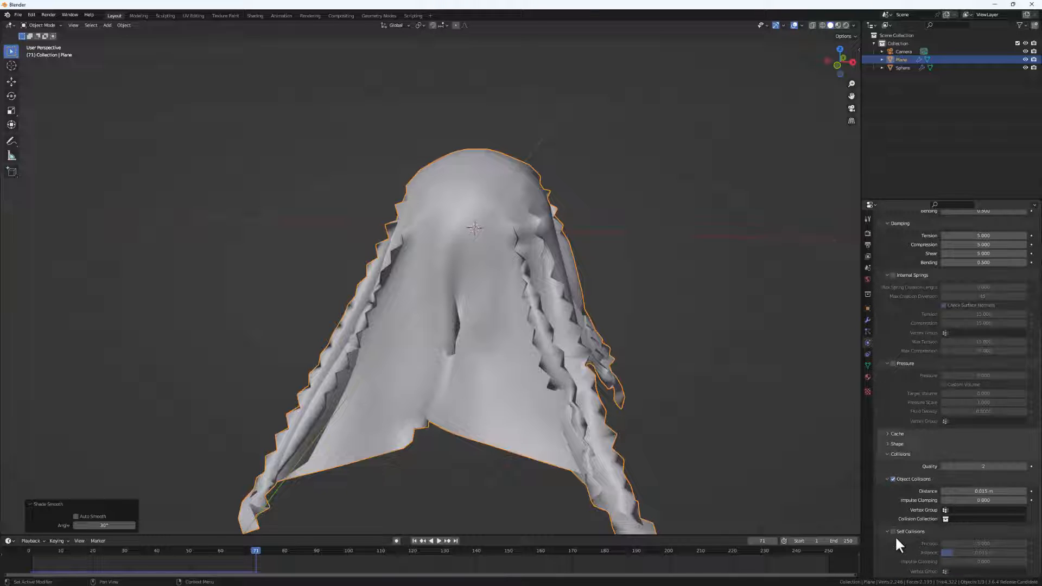
left_click(893, 532)
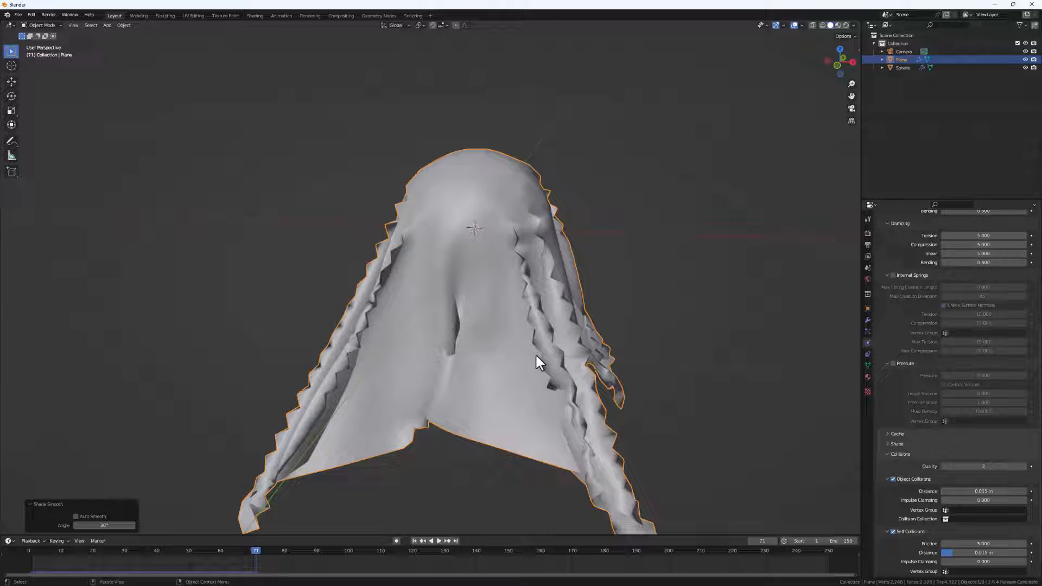
- Replay the simulation from frame 1 twice, stopping around frames 58 and 55, to examine the cloth folds with self collisions
left_click(413, 540)
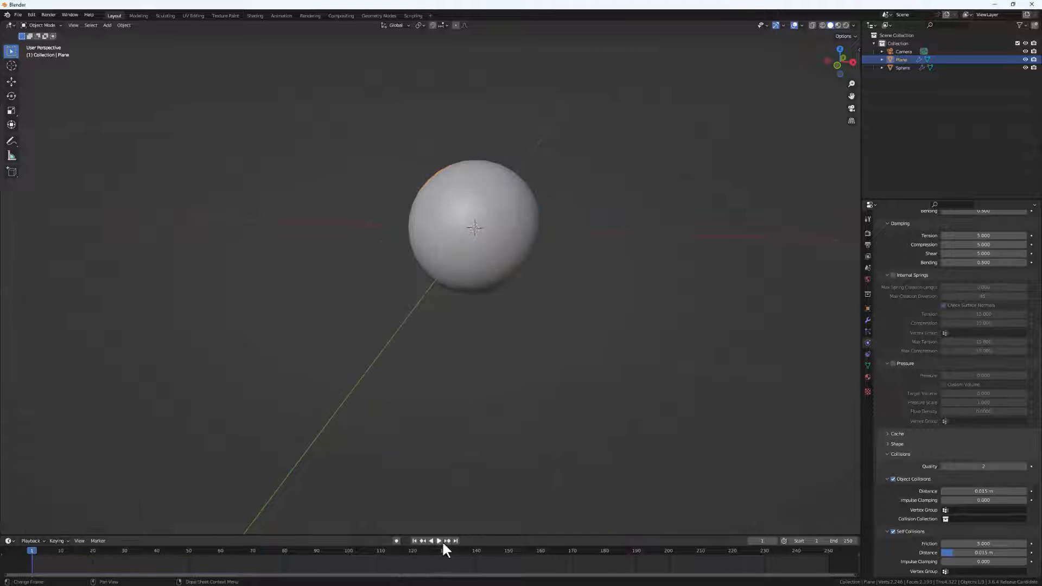
left_click(437, 541)
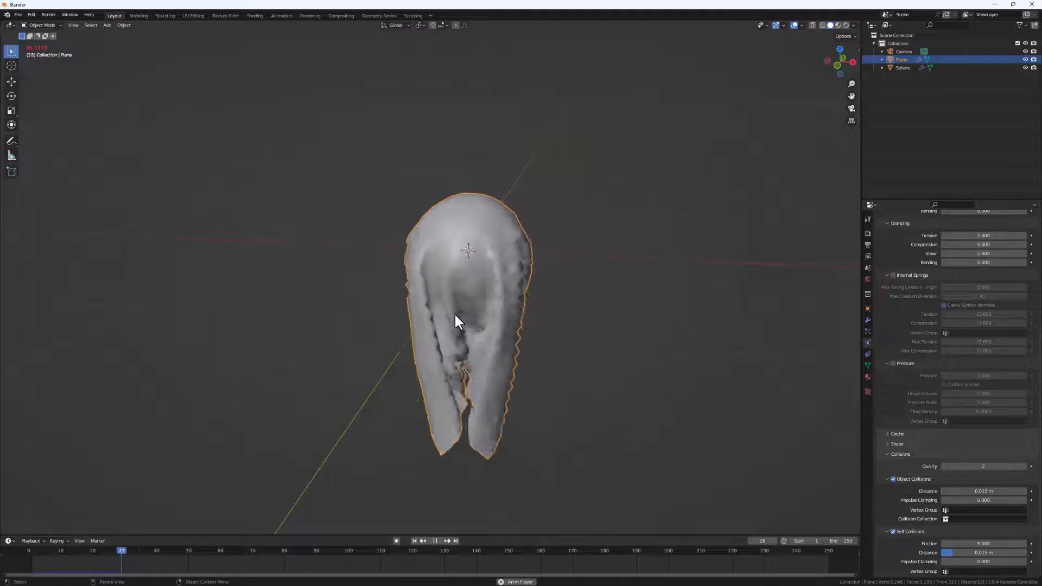
key("space")
middle_click_drag(510, 375, 456, 373)
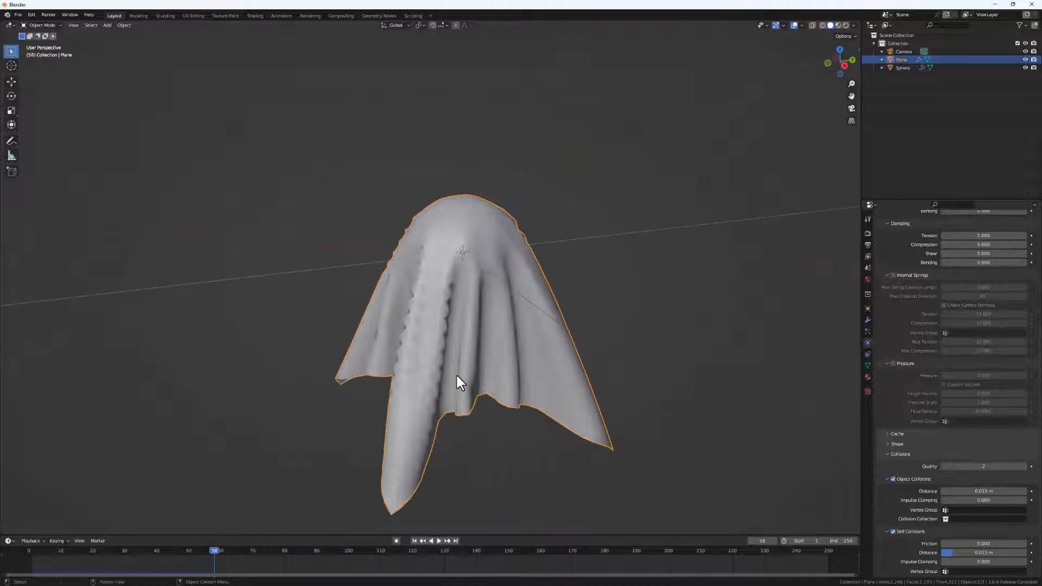
left_click(413, 541)
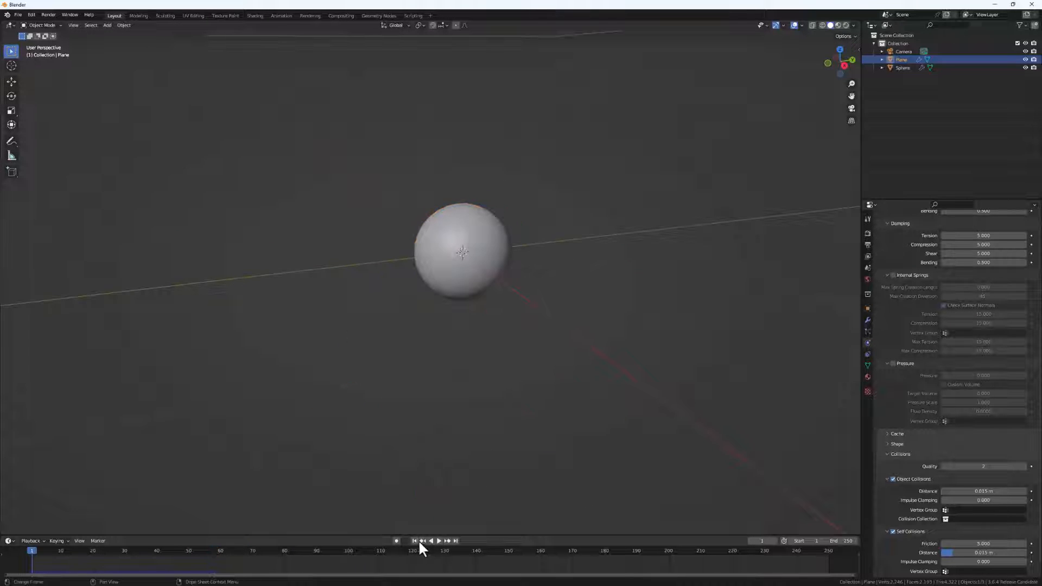
left_click(438, 540)
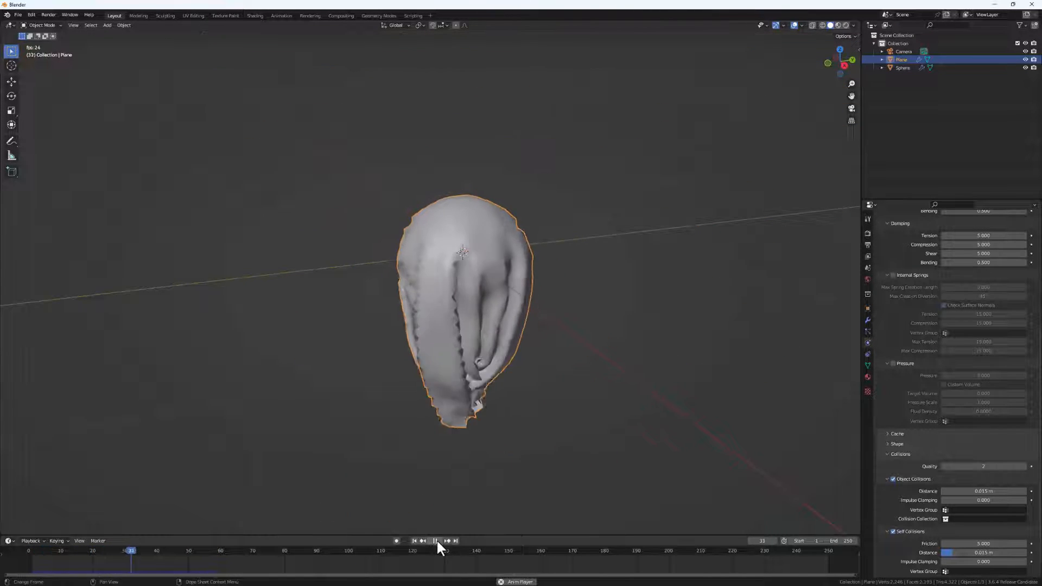
left_click(435, 540)
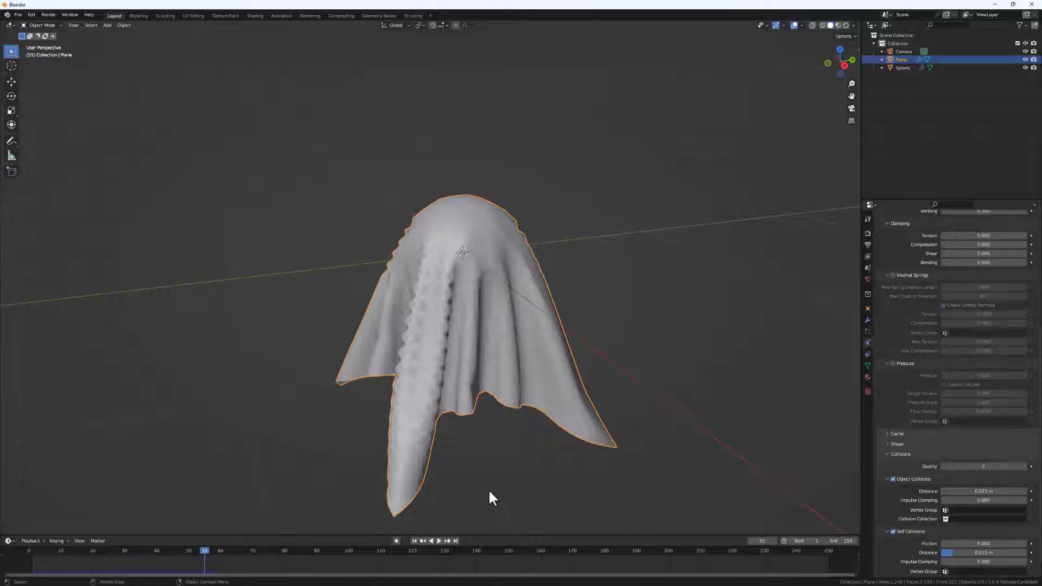
- Add a Subdivision Surface modifier to the cloth plane, keeping viewport level 1 and render level 2
left_click(868, 320)
left_click(901, 232)
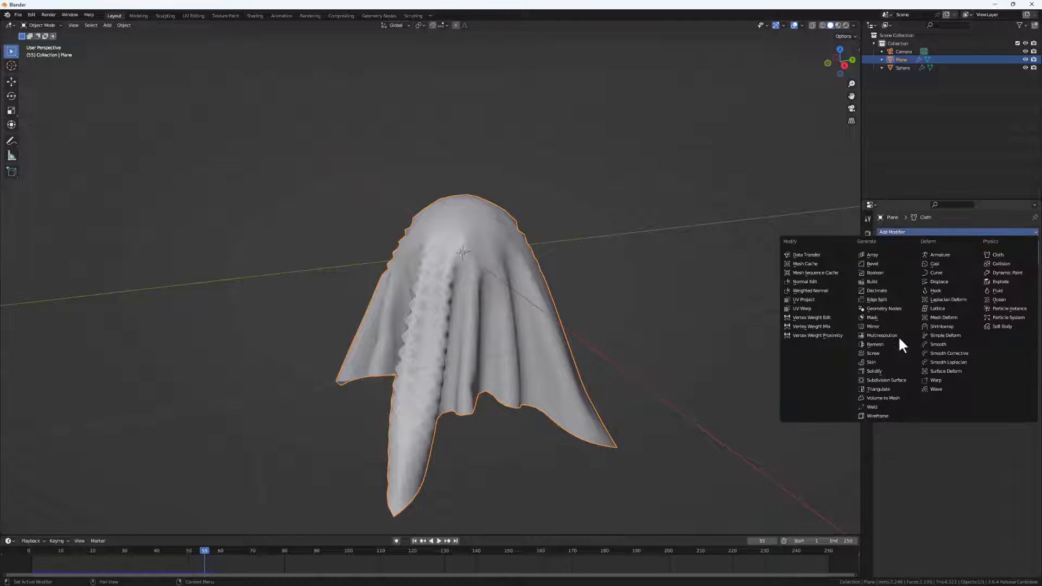
left_click(897, 380)
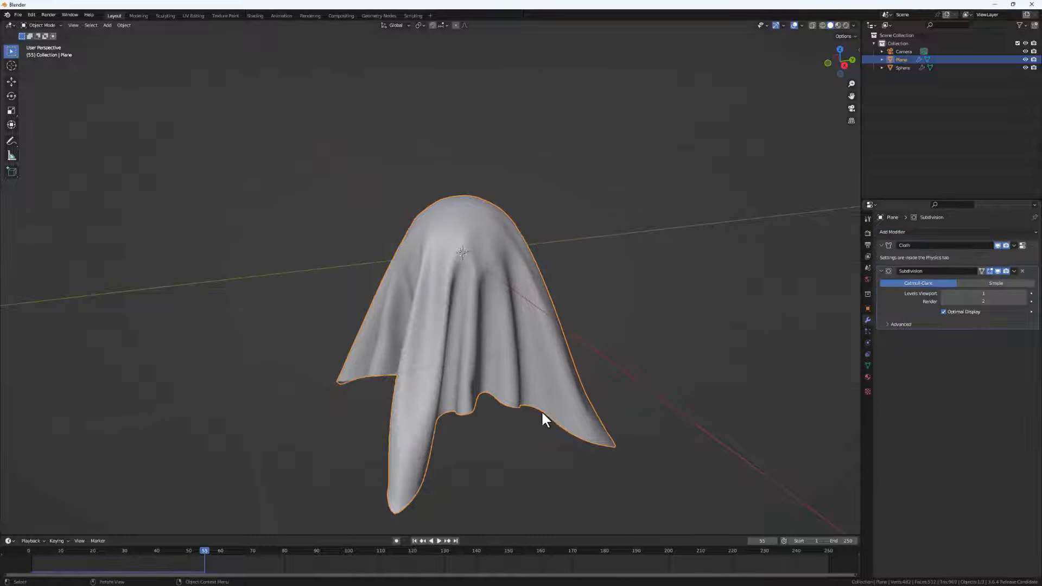
middle_click_drag(543, 413, 436, 302)
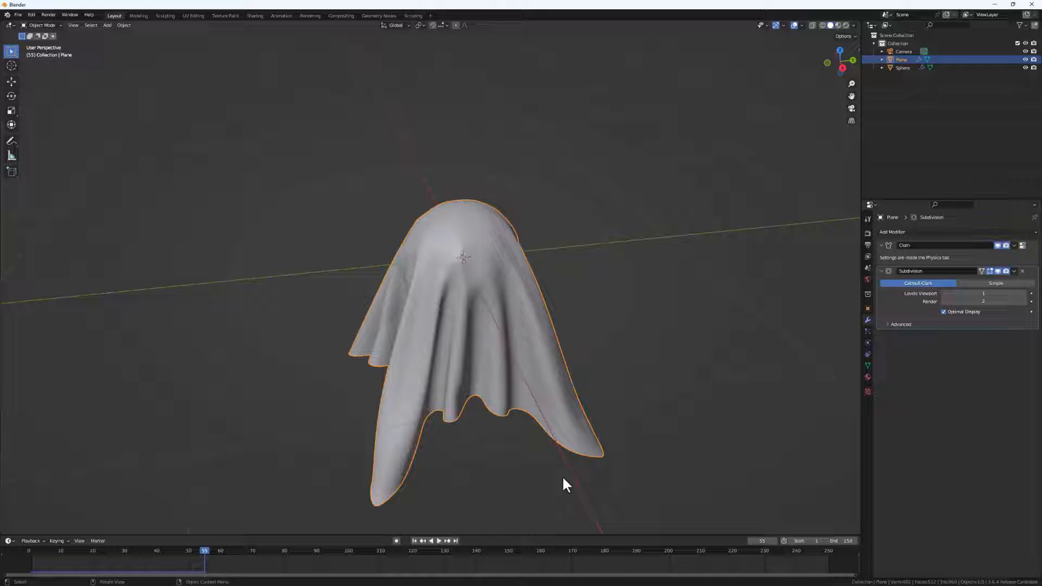
- Replay the subdivided cloth simulation to about frame 58, inspect the drape, and return to frame 1
left_click(414, 541)
left_click(437, 540)
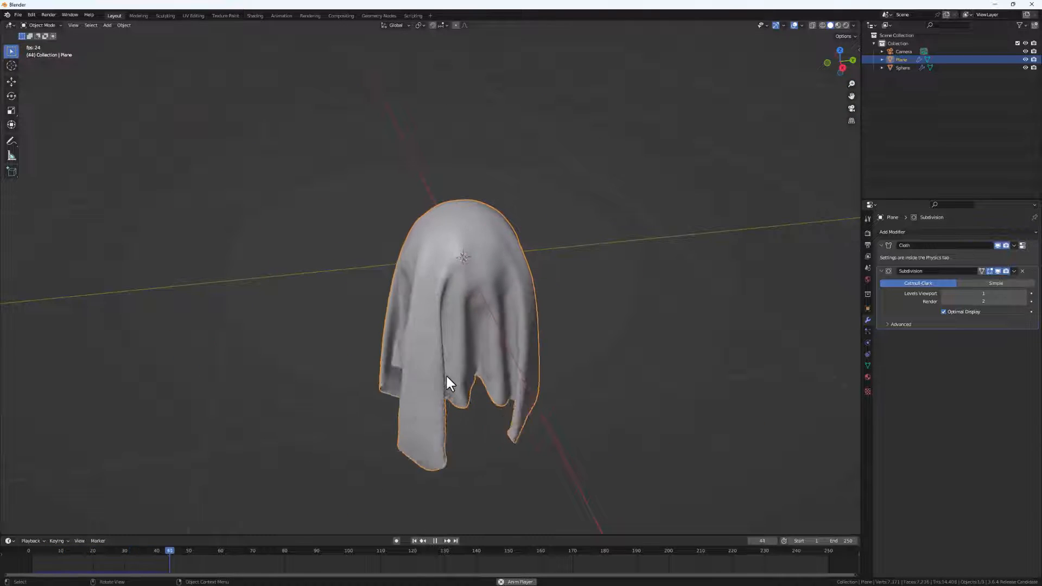
key("space")
middle_click_drag(416, 407, 515, 369)
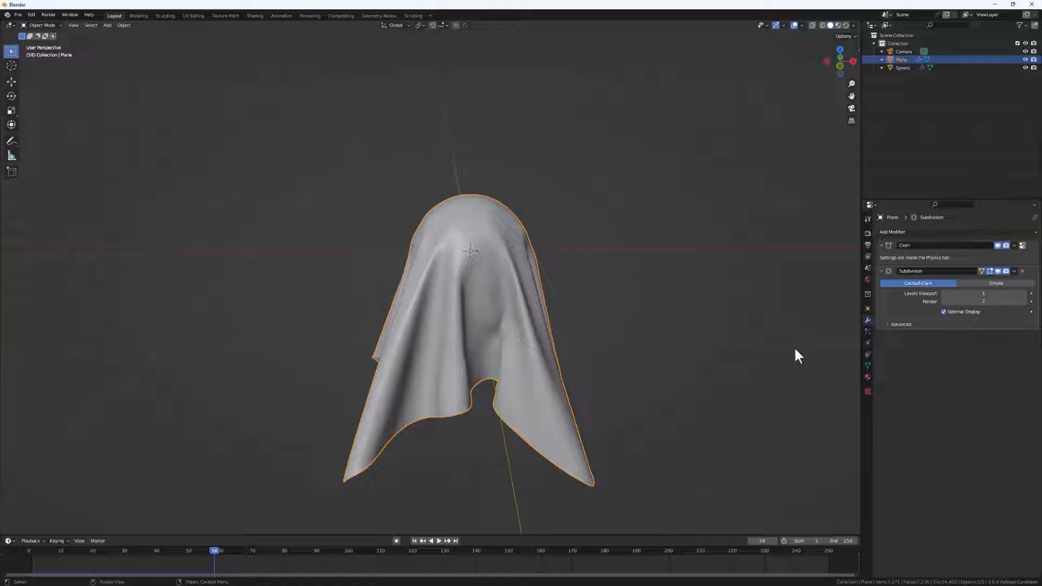
left_click(414, 541)
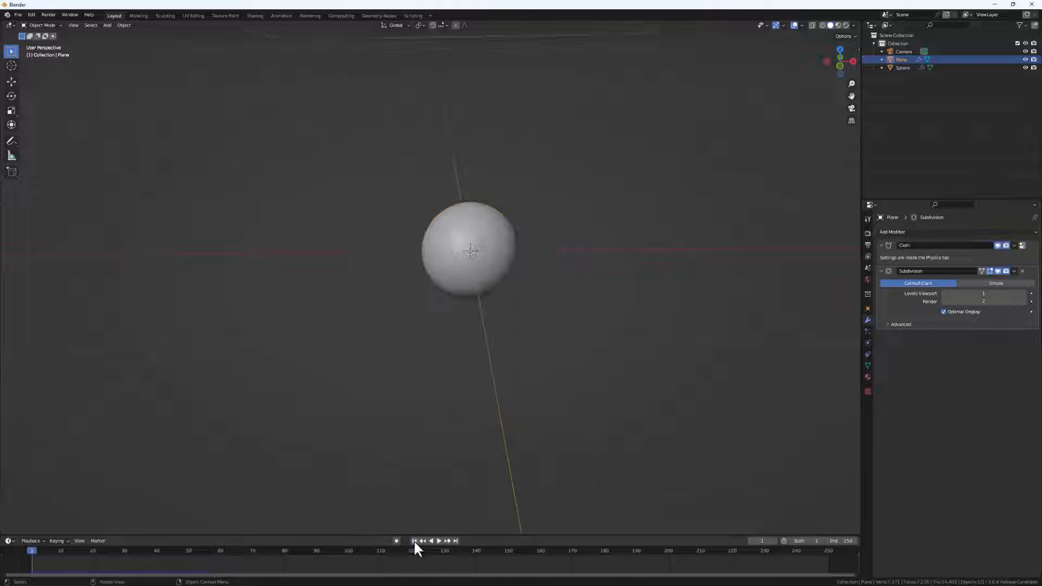
middle_click_drag(459, 250, 547, 225)
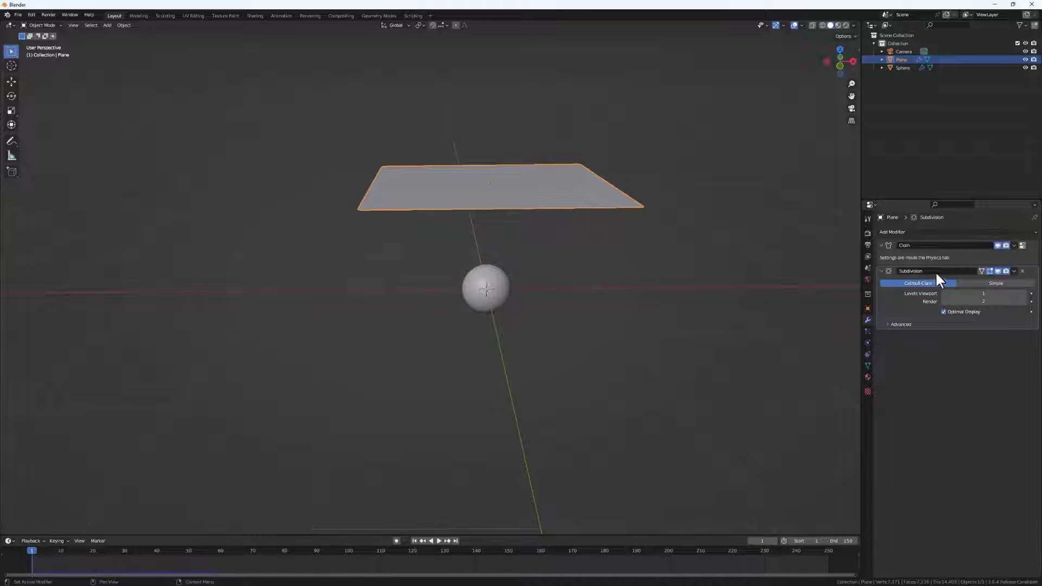
- Review the plane's cloth physics settings, including physical properties, stiffness and damping
left_click(868, 342)
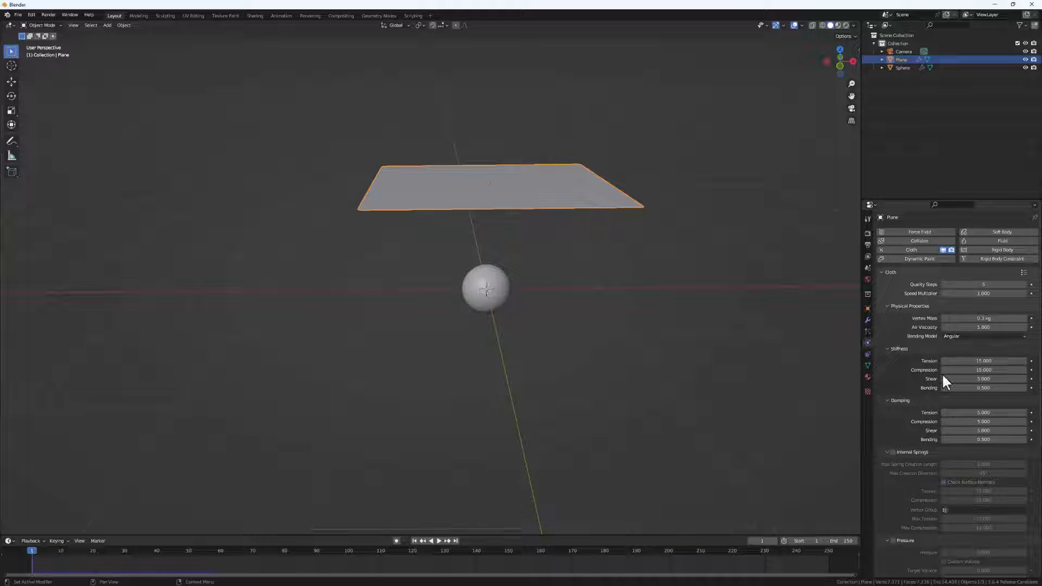
scroll(943, 376, "down", 4)
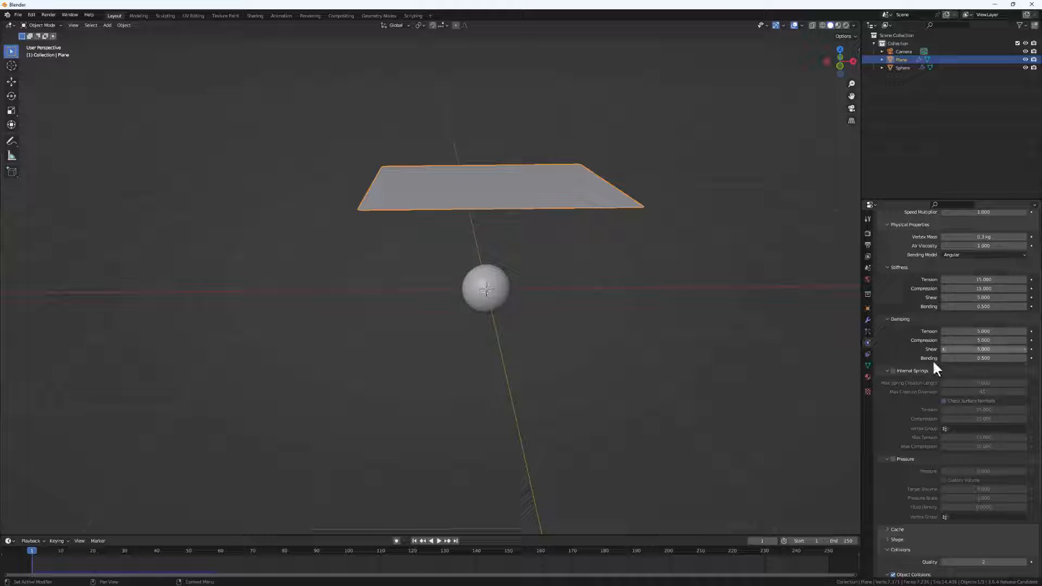
scroll(959, 412, "up", 1)
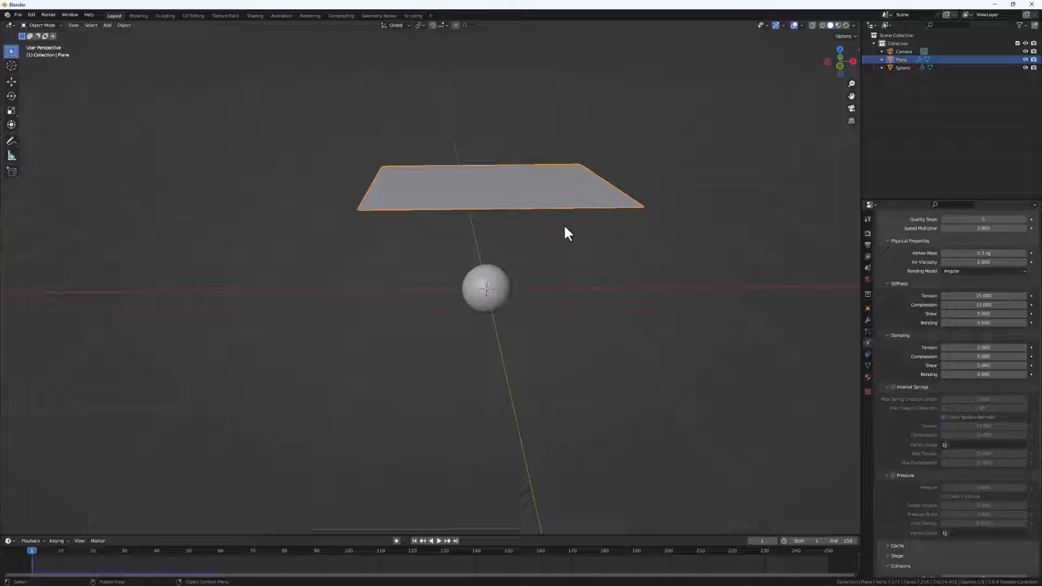
- Apply the Denim cloth preset to the plane
scroll(947, 324, "up", 3)
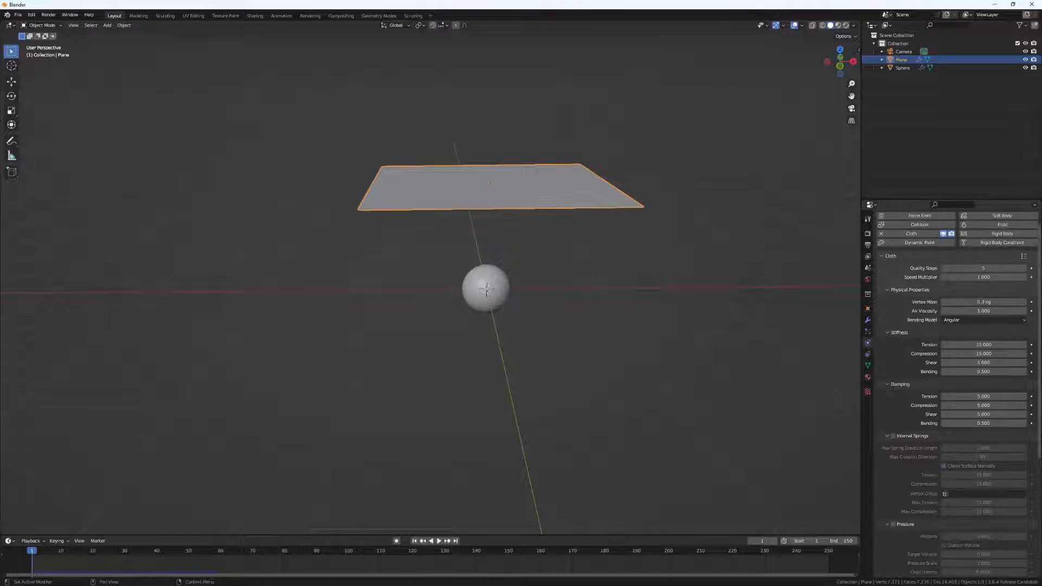
left_click(1024, 256)
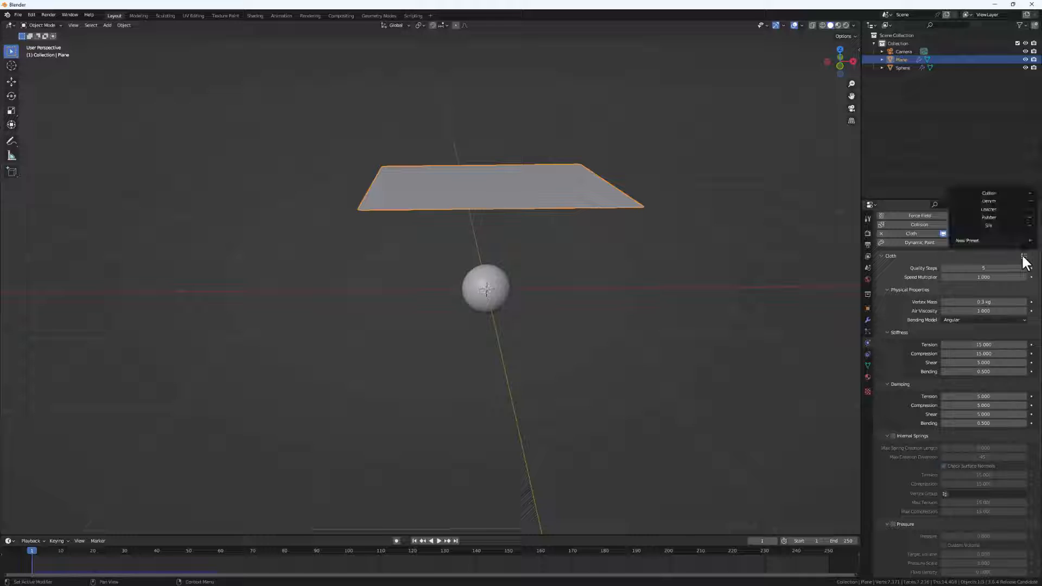
left_click(991, 201)
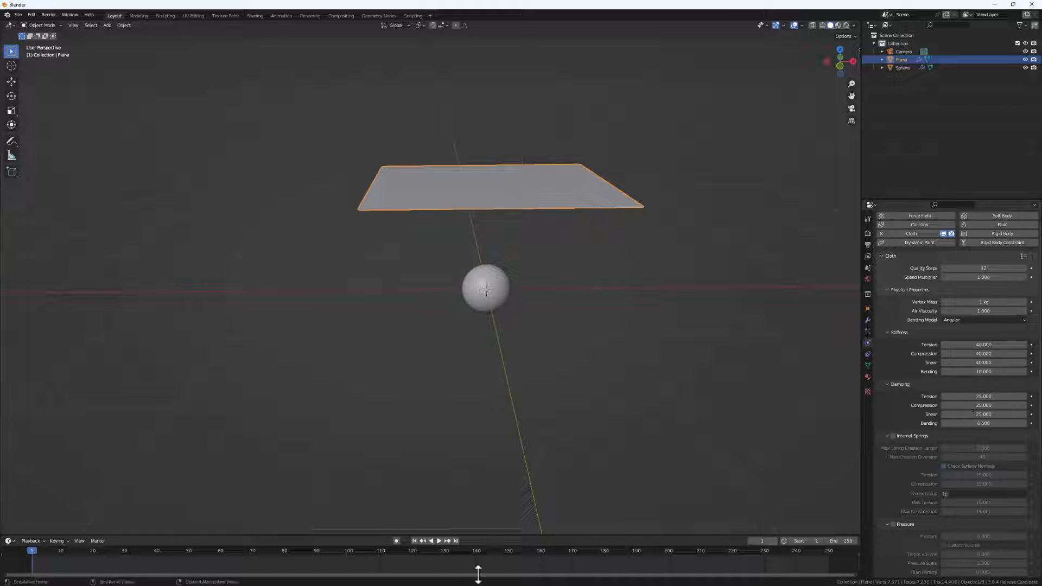
- Play the denim cloth simulation to about frame 37 and inspect the drape up close
left_click(438, 539)
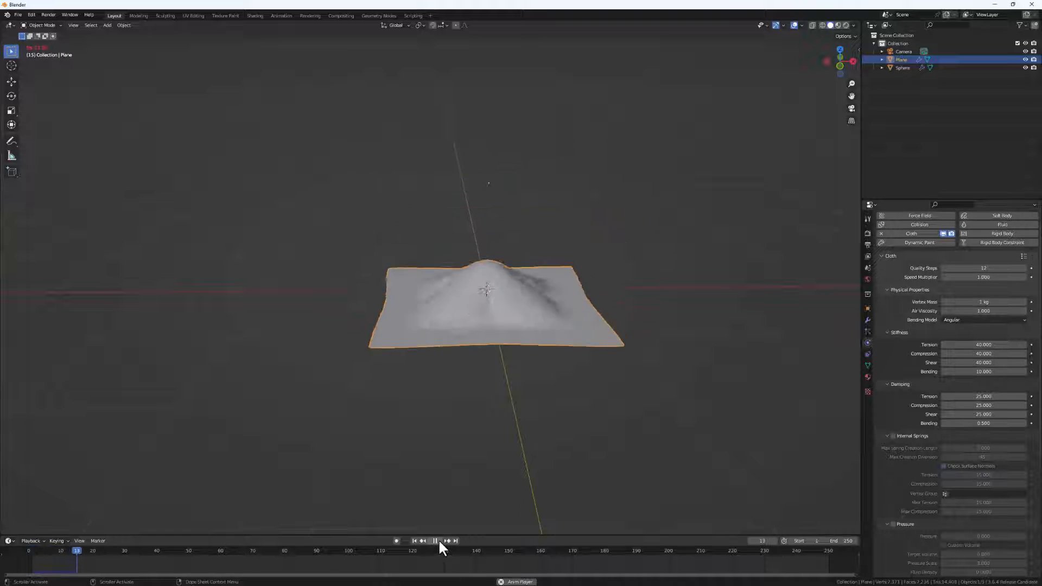
key("space")
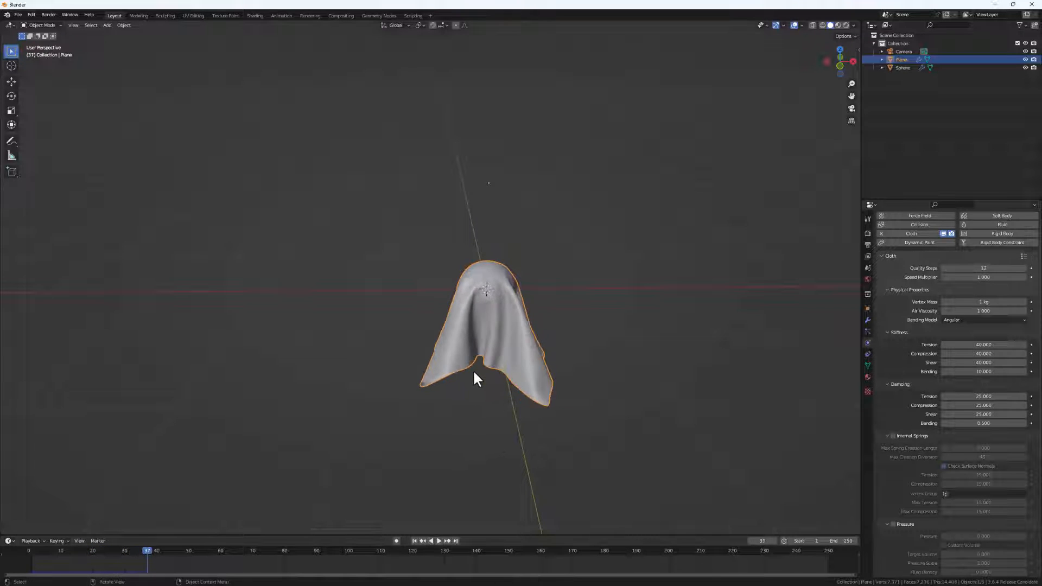
middle_click_drag(473, 370, 608, 348)
scroll(510, 306, "up", 2)
scroll(607, 347, "up", 1)
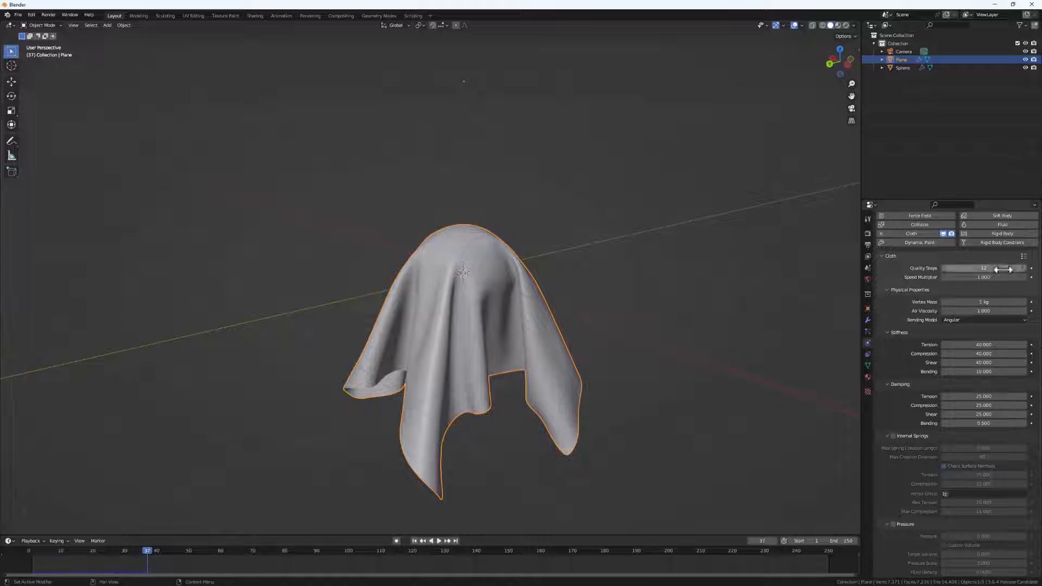
- Apply the Leather cloth preset and replay the simulation from frame 1 to about frame 73 to examine the drape
left_click(1023, 256)
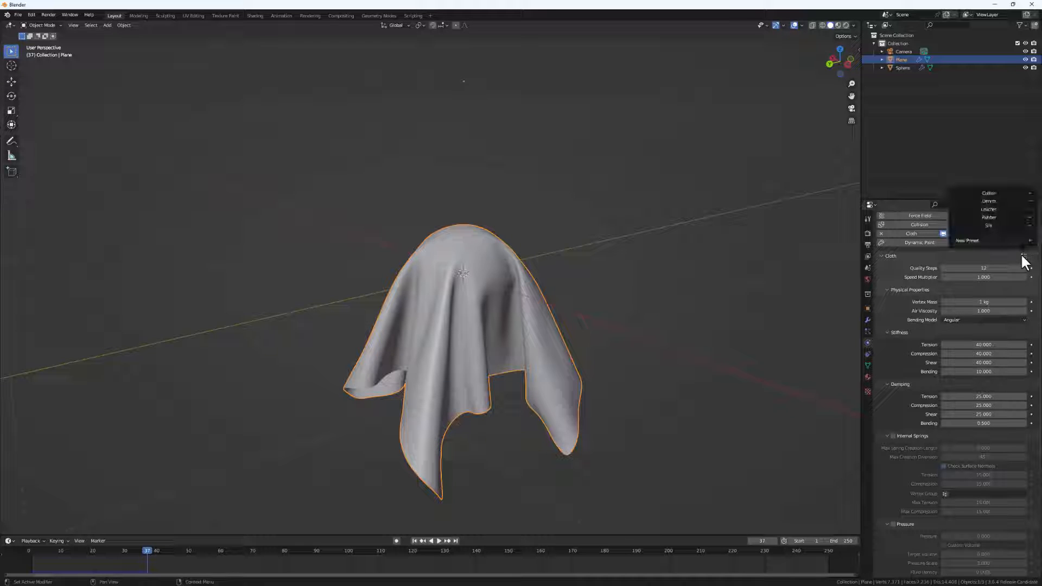
left_click(988, 209)
left_click(414, 540)
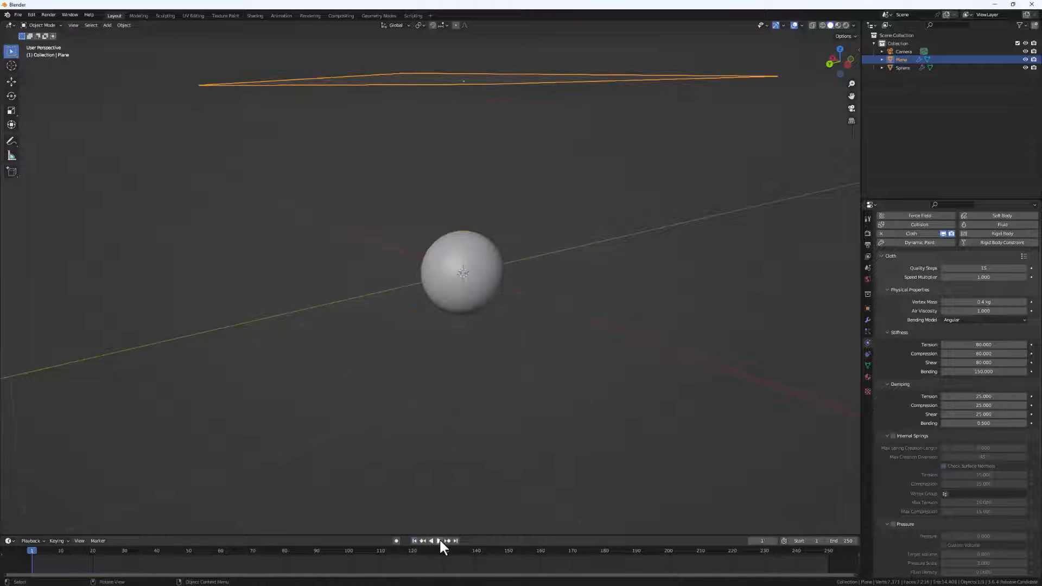
left_click(438, 540)
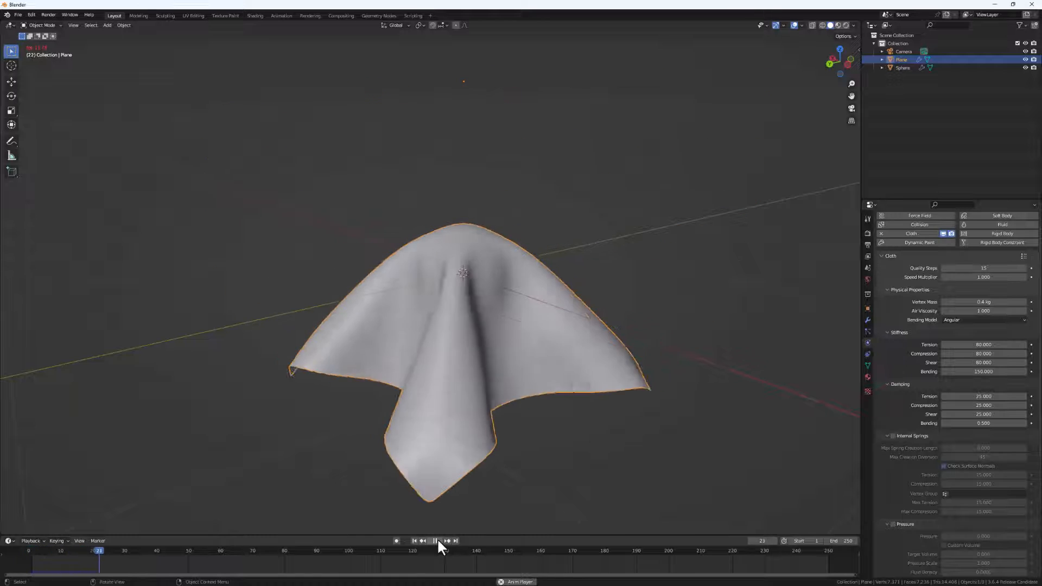
middle_click_drag(465, 326, 454, 308)
left_click(439, 541)
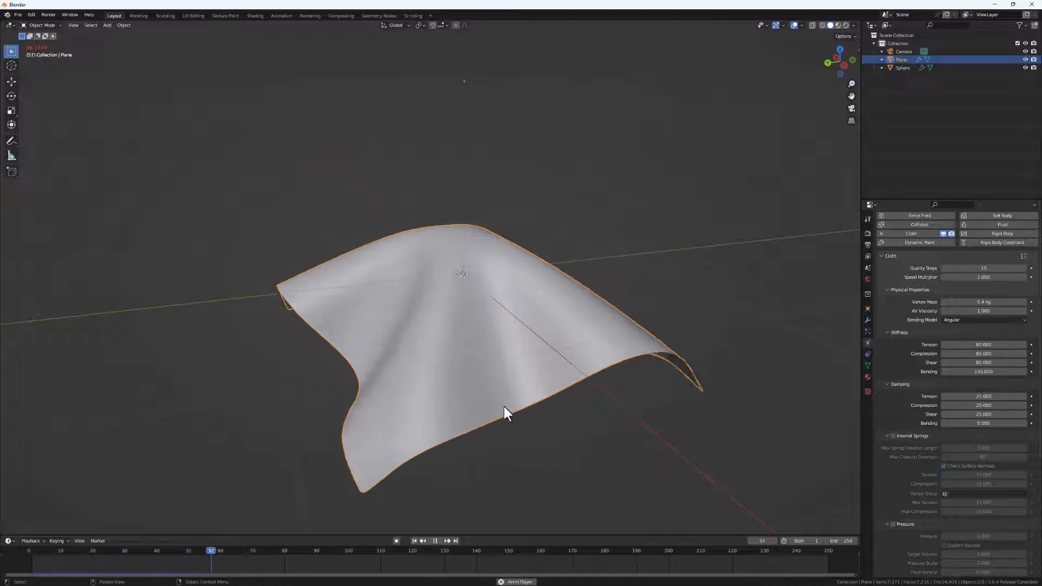
key("space")
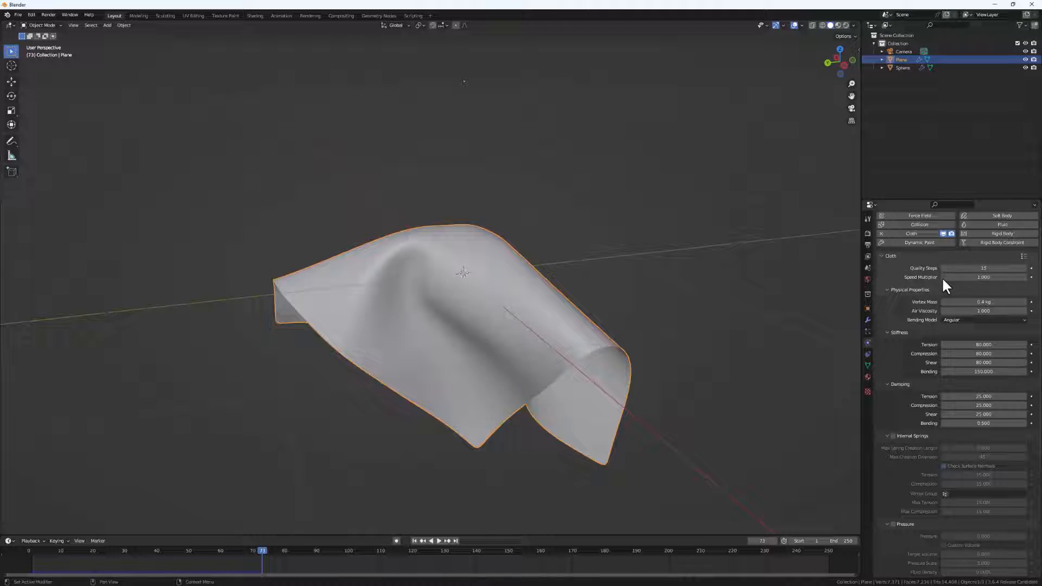
- Apply the Cotton cloth preset to the plane
left_click(1020, 257)
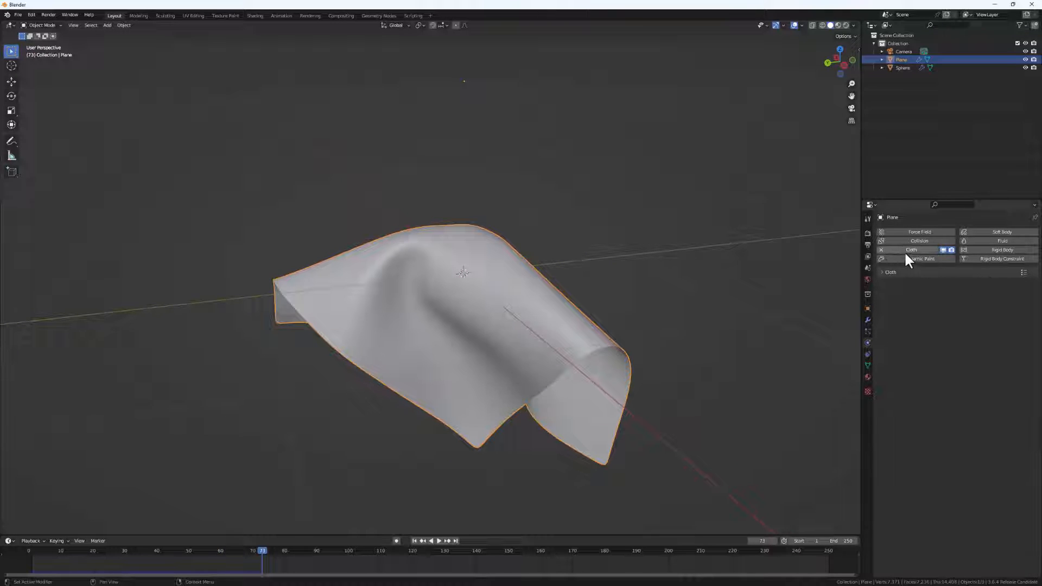
left_click(881, 273)
left_click(1023, 273)
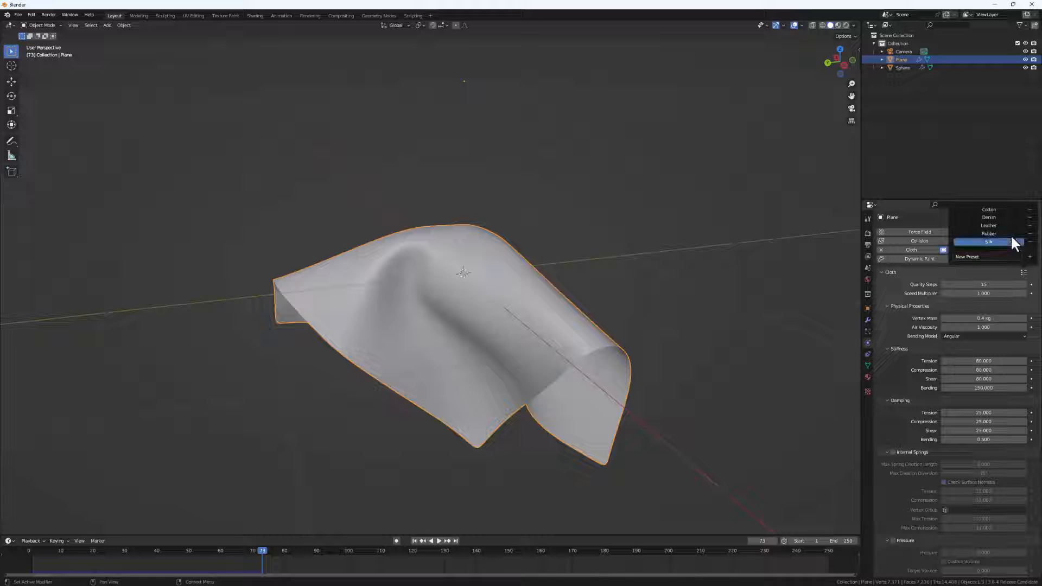
left_click(990, 209)
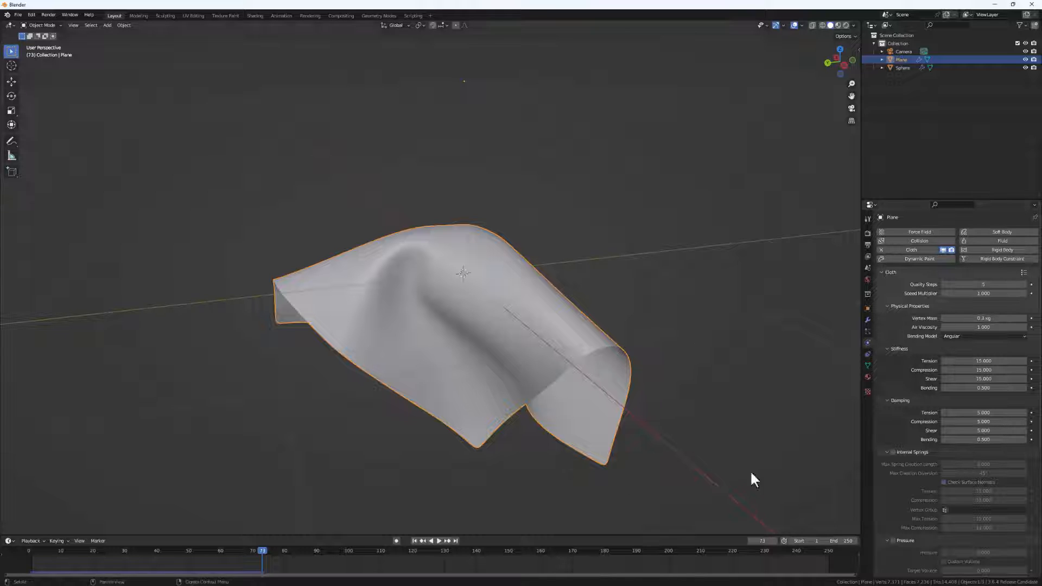
- Replay the cotton cloth simulation from frame 1 to just past frame 40, and return to frame 1
left_click(414, 540)
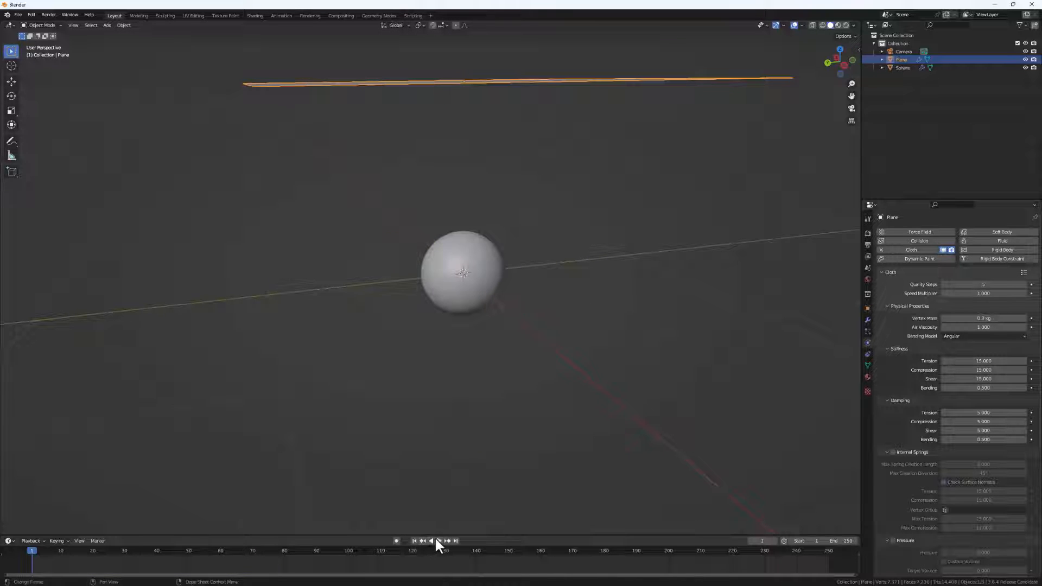
left_click(437, 541)
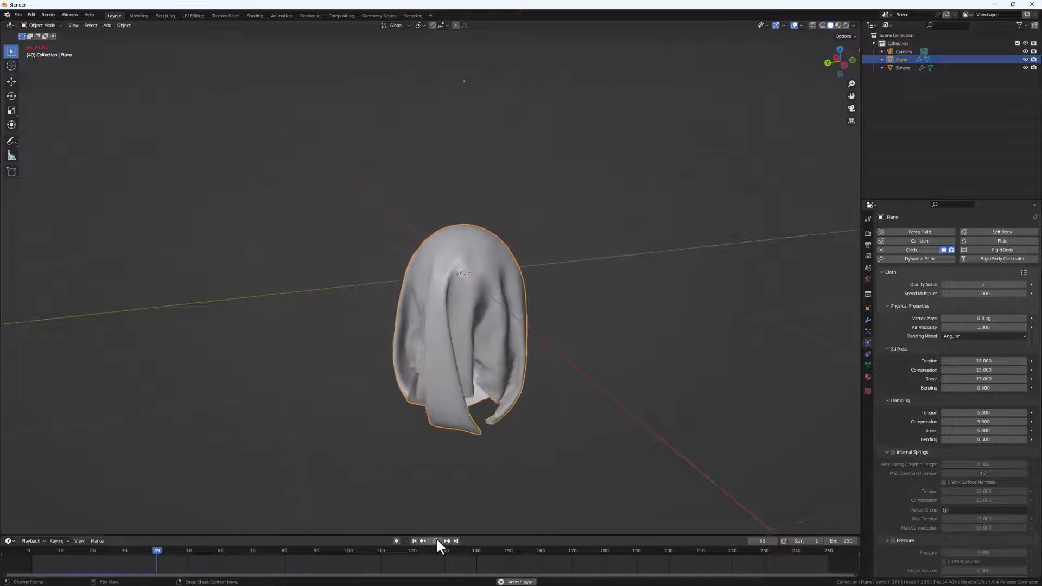
left_click(432, 540)
left_click(414, 540)
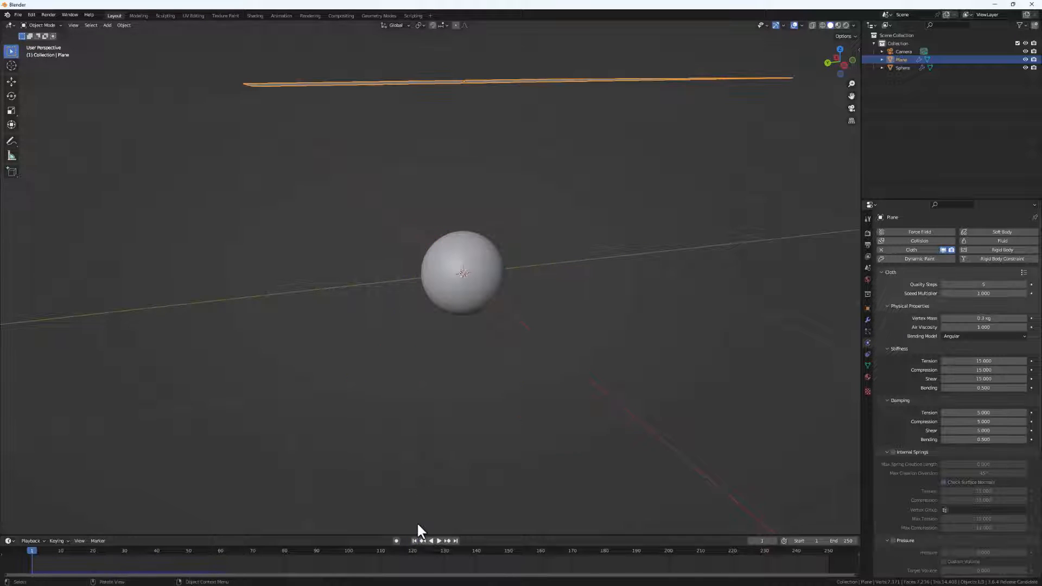
- Enter Edit Mode on the plane, deselect all its vertices and add a new vertex group
middle_click_drag(371, 419, 559, 198)
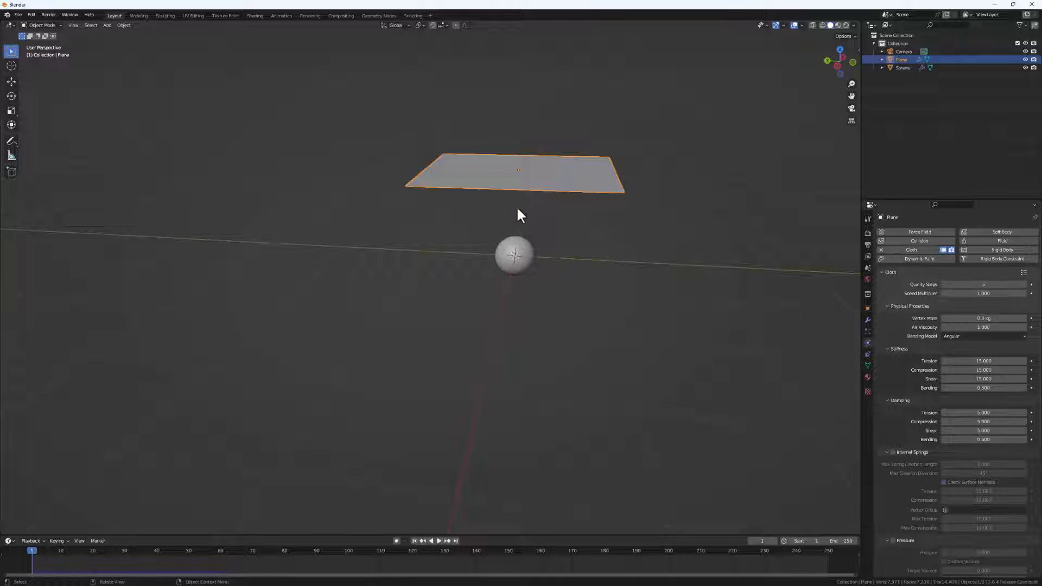
scroll(558, 167, "up", 4)
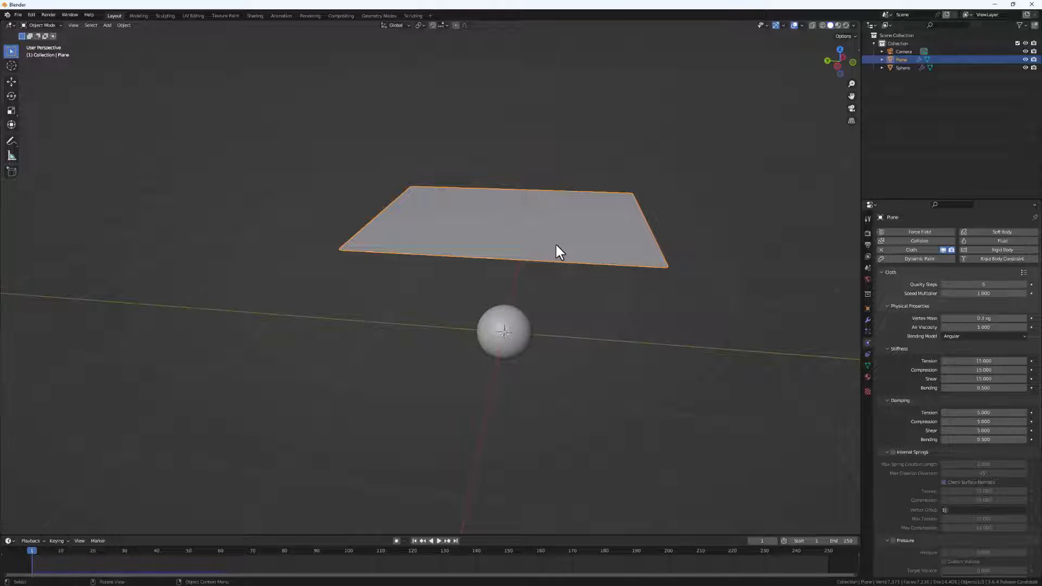
key("Tab")
middle_click_drag(454, 226, 461, 234)
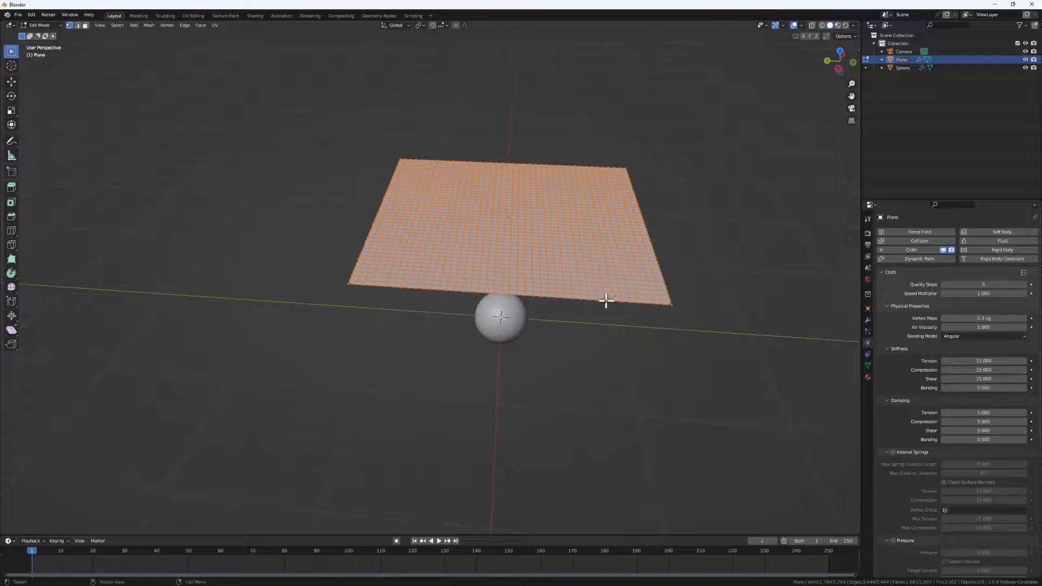
left_click(867, 309)
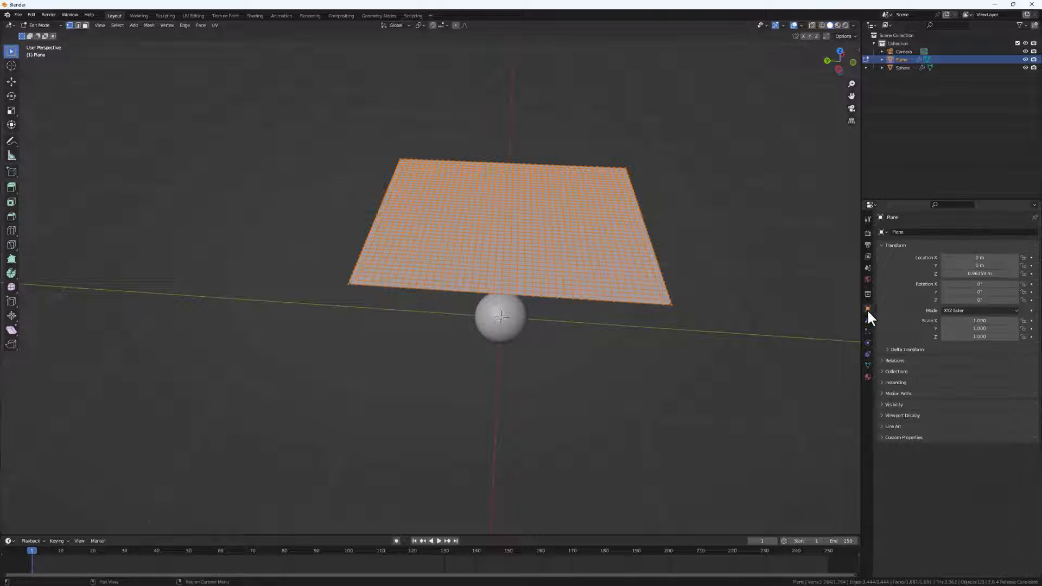
left_click(867, 366)
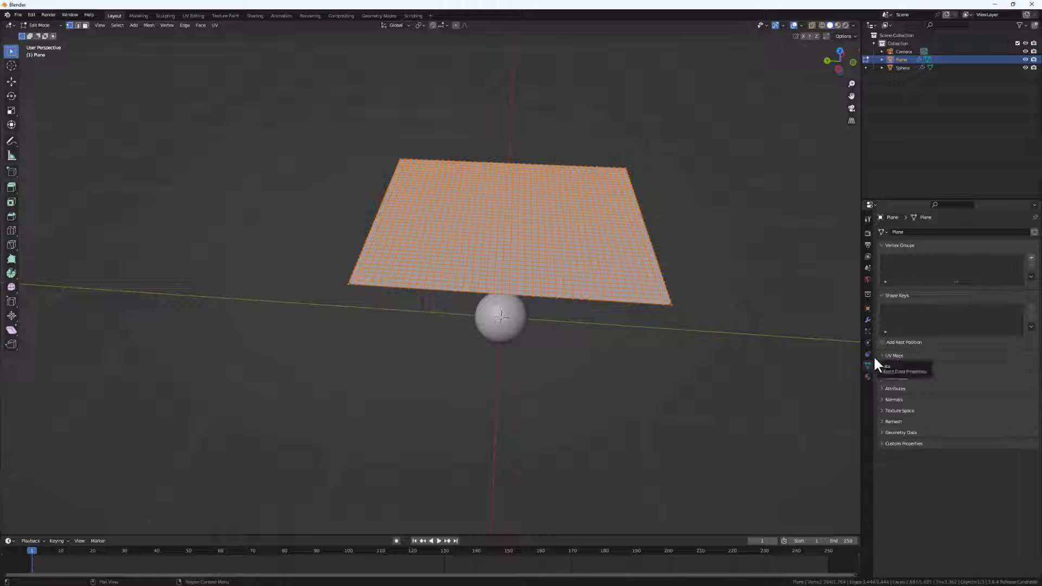
key("alt+a")
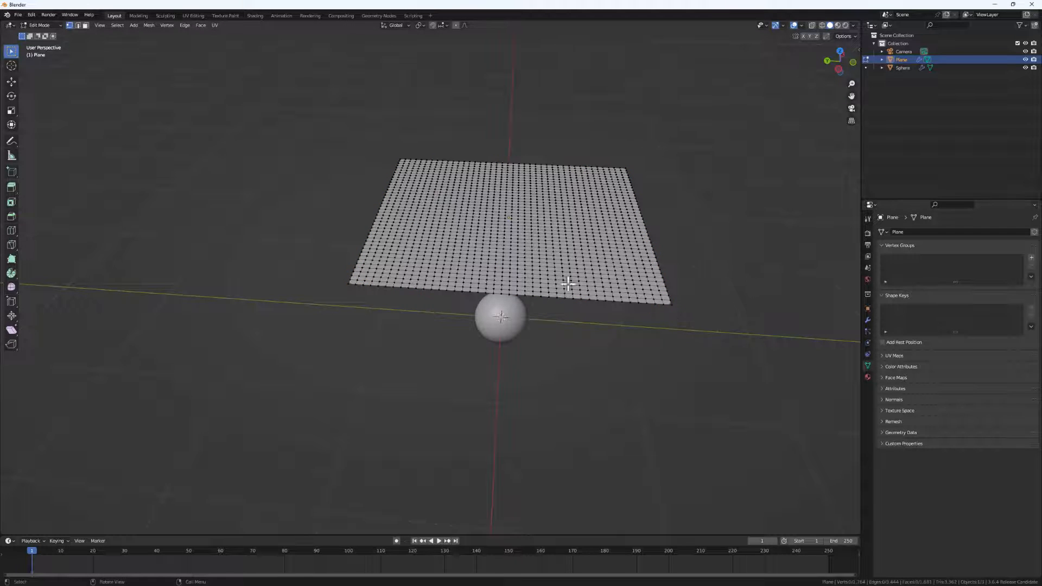
left_click(1031, 257)
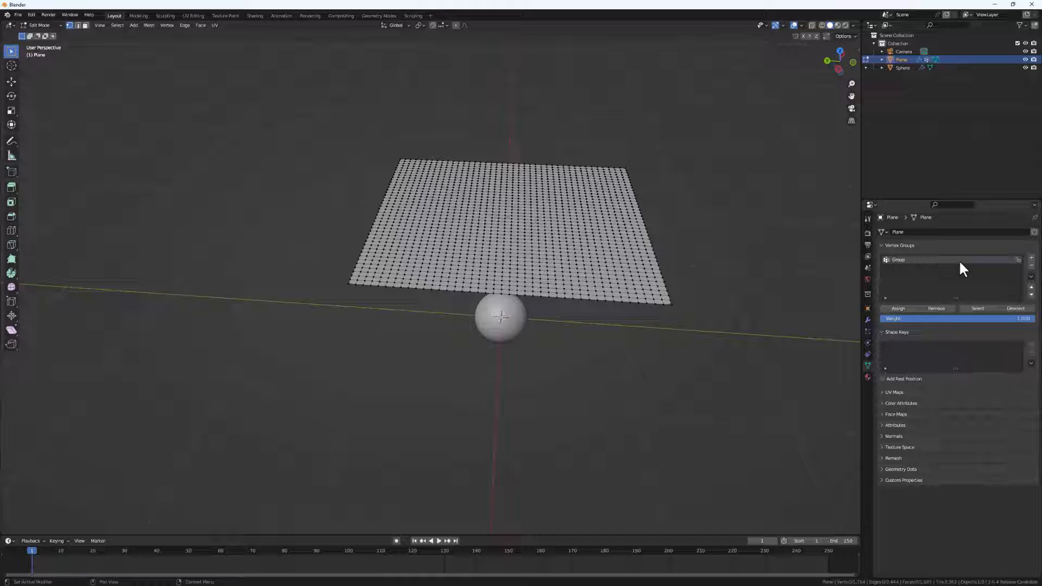
- Select the entire edge loop along one side of the plane in edge select mode, and return to Object Mode
mouse_move(383, 267)
middle_mouse_down()
mouse_move(407, 268)
mouse_move(390, 277)
middle_mouse_up()
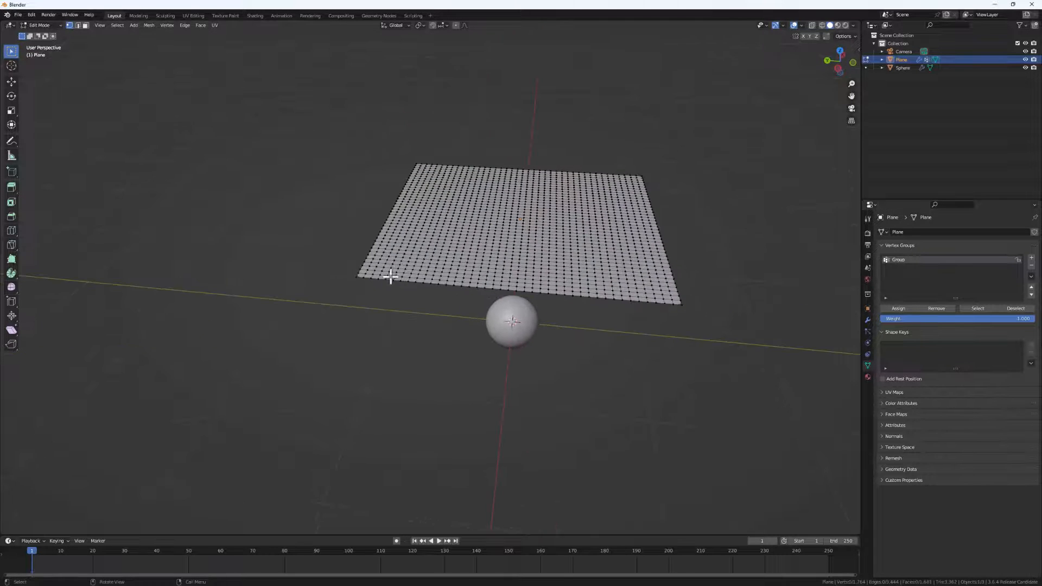
left_click(78, 26)
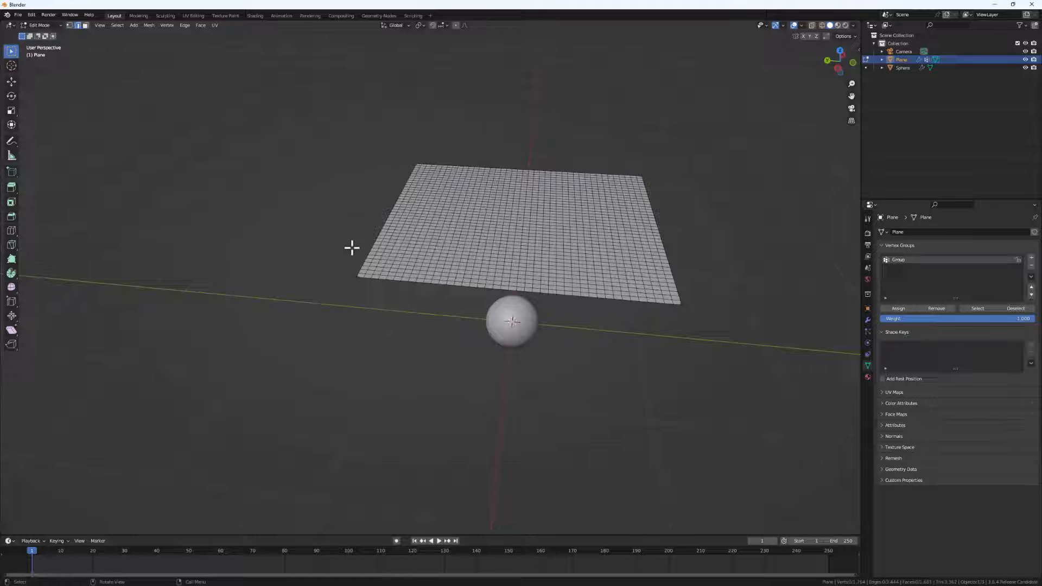
middle_click_drag(351, 246, 360, 272)
left_click(356, 278, "alt")
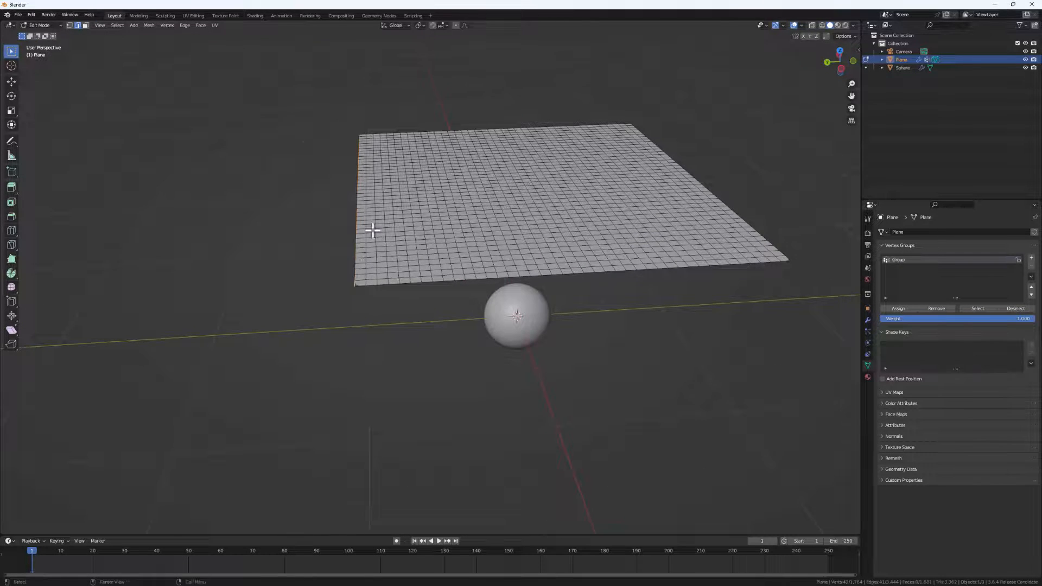
middle_click_drag(372, 230, 402, 302)
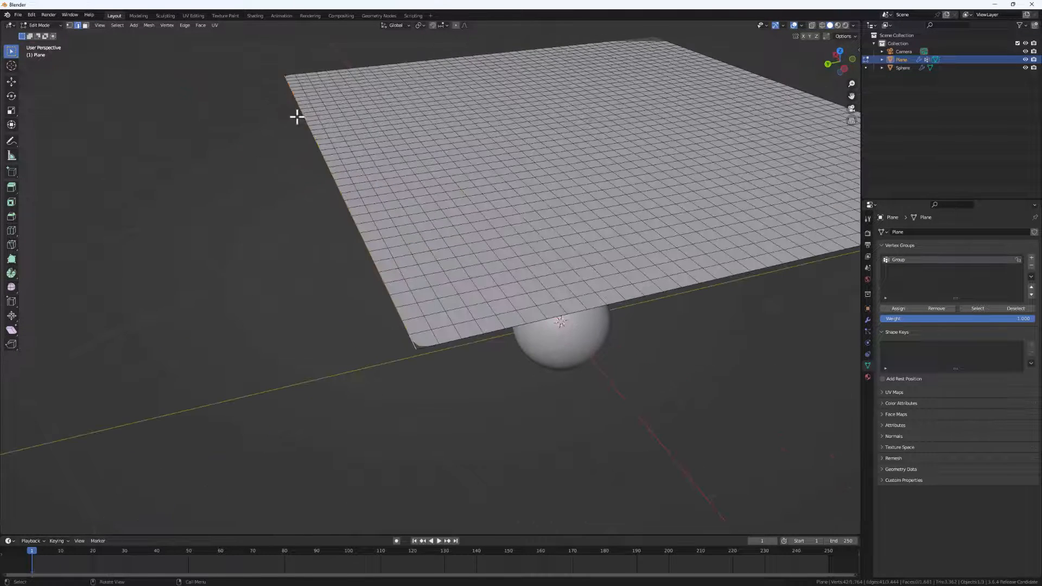
middle_click_drag(437, 341, 333, 158)
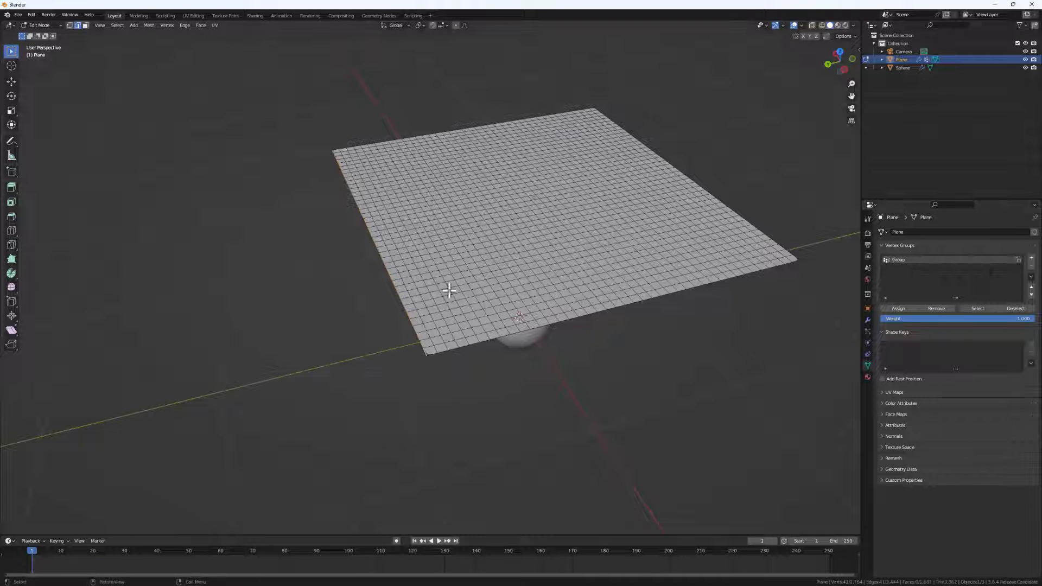
key("Tab")
middle_click_drag(535, 304, 486, 323)
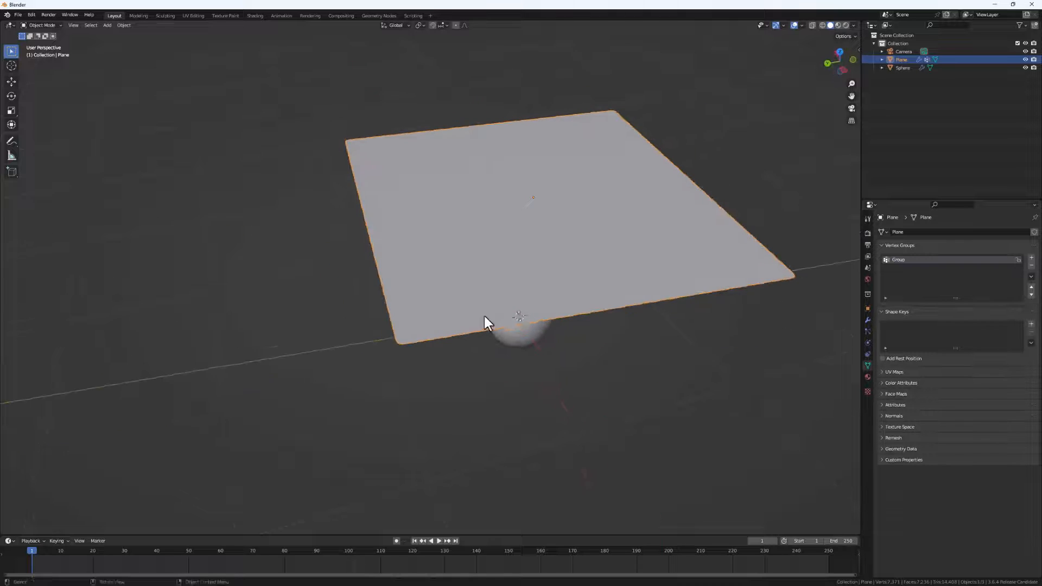
- Set the Pin Group in the plane's cloth shape settings to the vertex group named Group
left_click(868, 343)
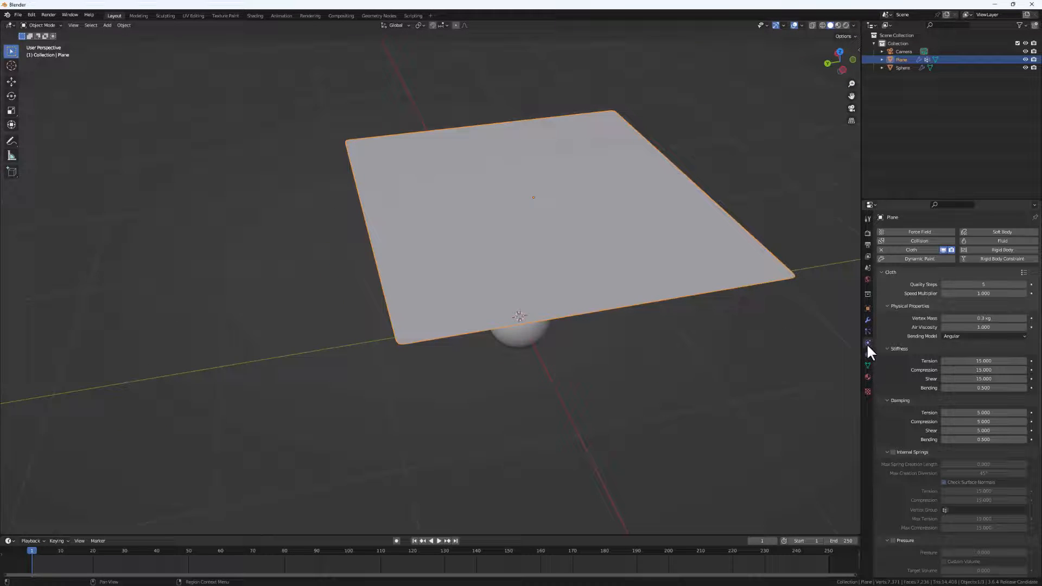
scroll(901, 395, "down", 6)
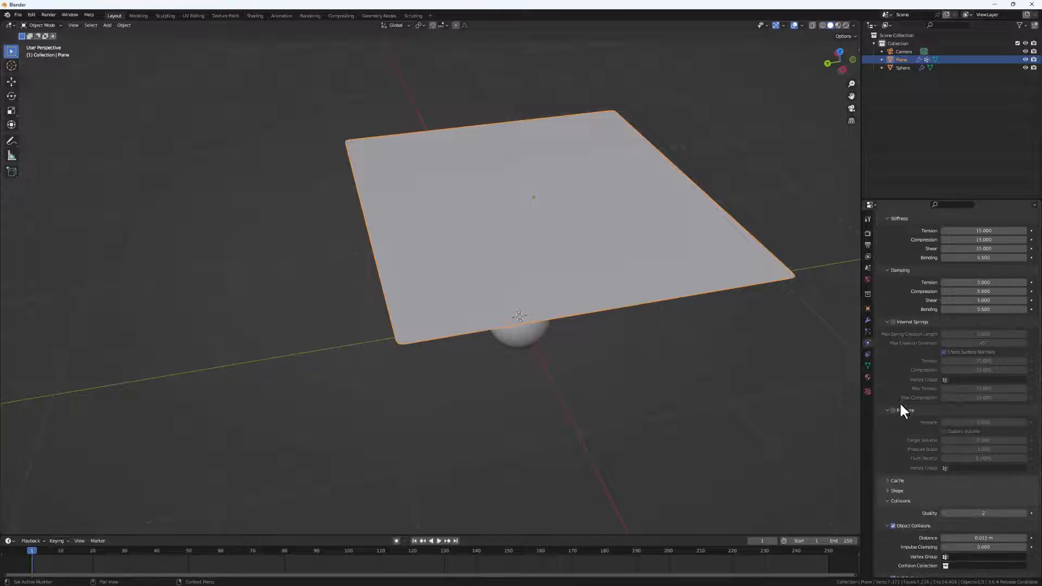
left_click(888, 490)
scroll(887, 490, "down", 3)
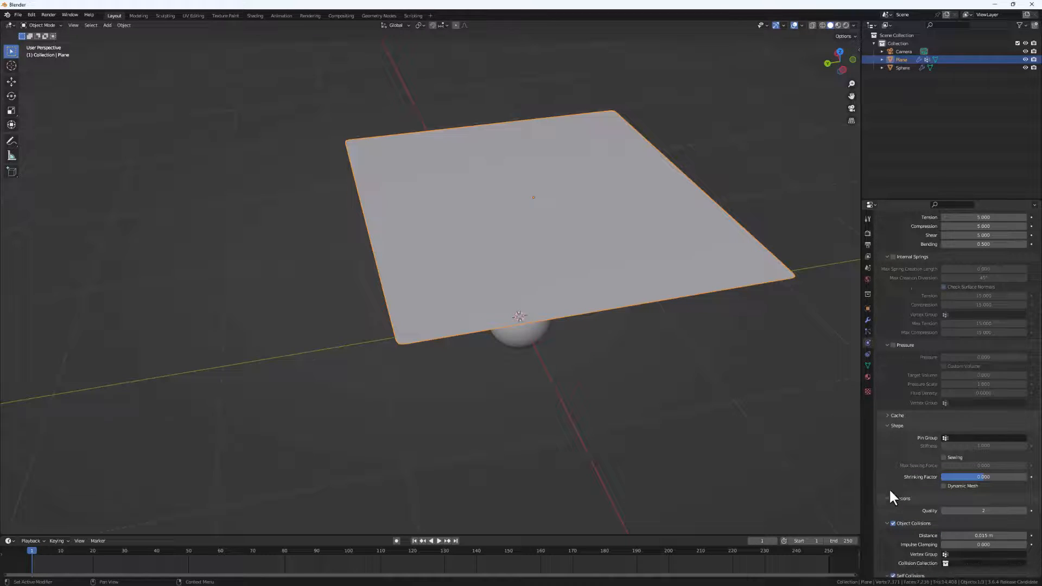
left_click(972, 438)
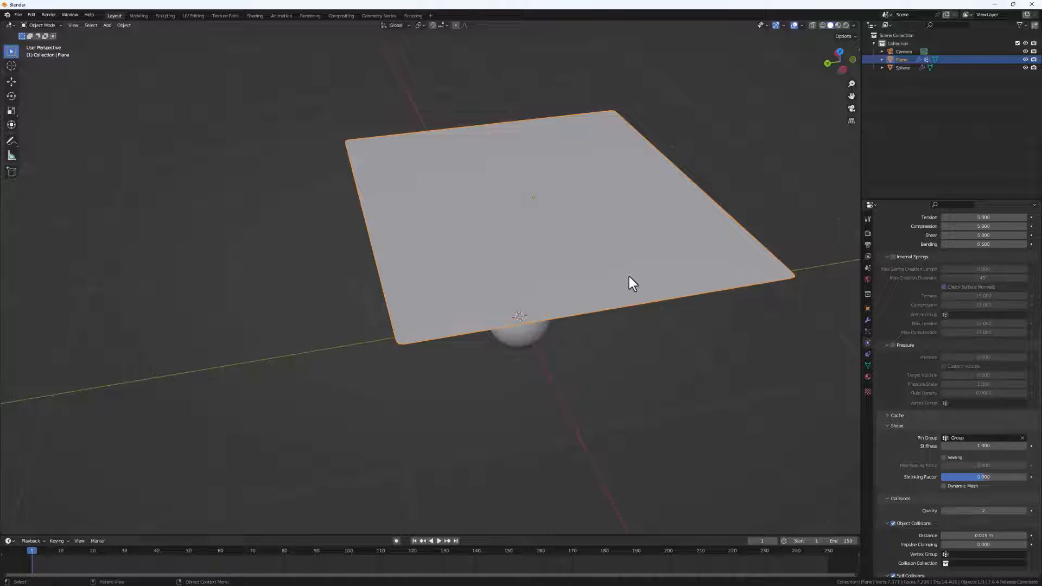
left_click(972, 438)
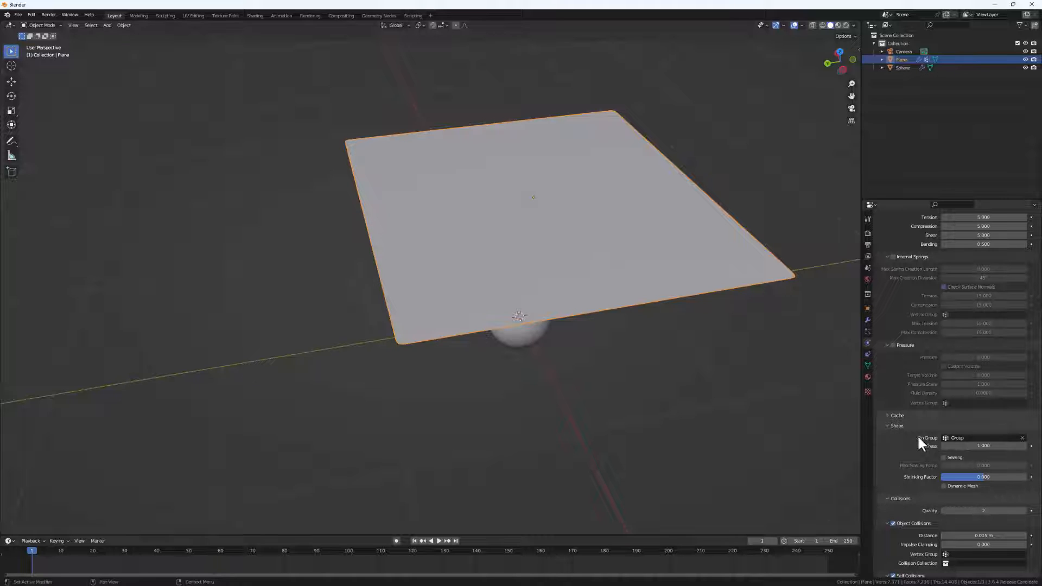
- Play the pinned cloth simulation from frame 1 and examine from several sides how the cloth hangs over the sphere
middle_click_drag(464, 325, 430, 401)
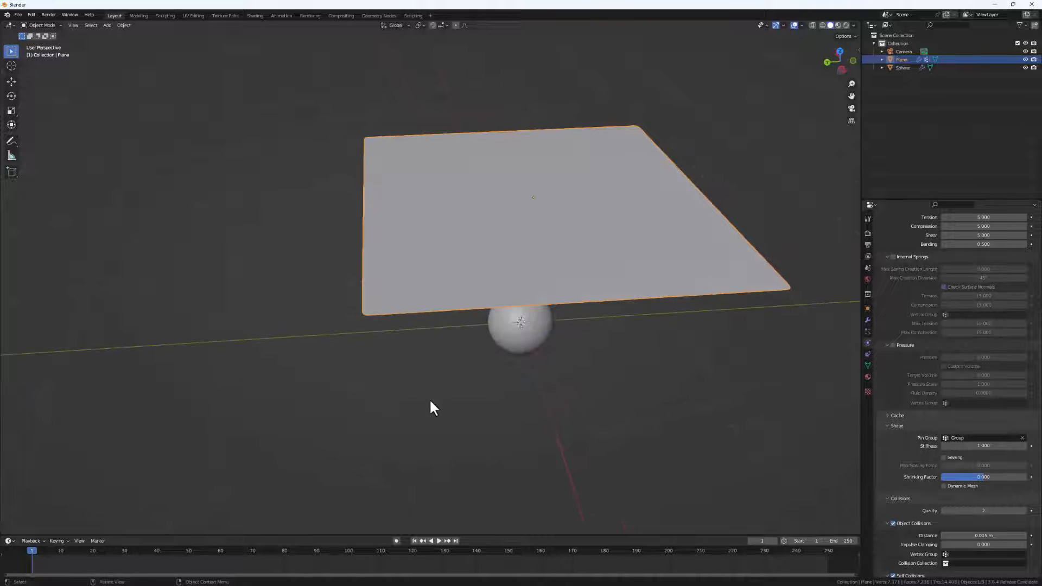
left_click(439, 541)
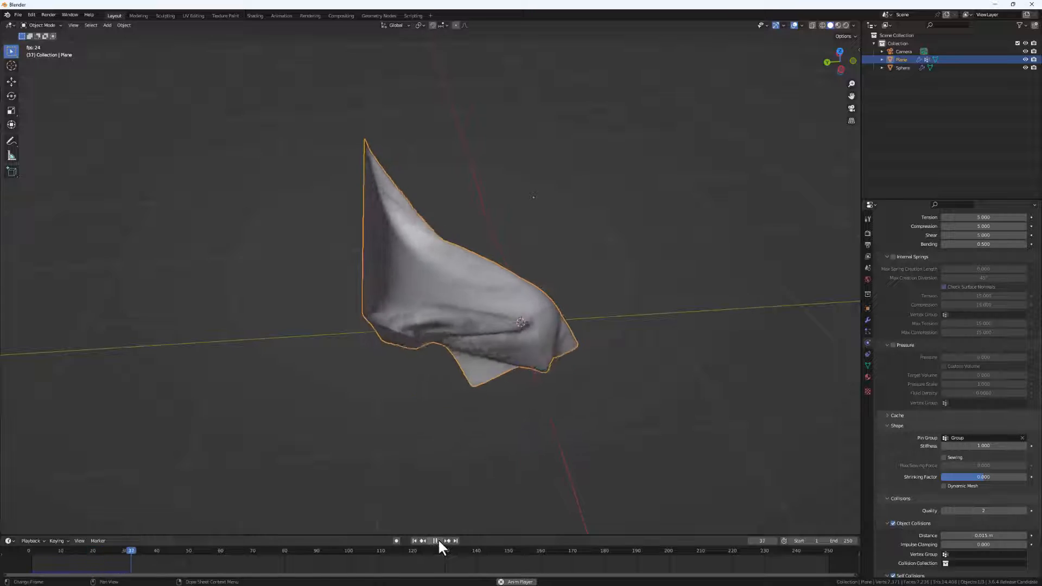
middle_click_drag(488, 451, 554, 233)
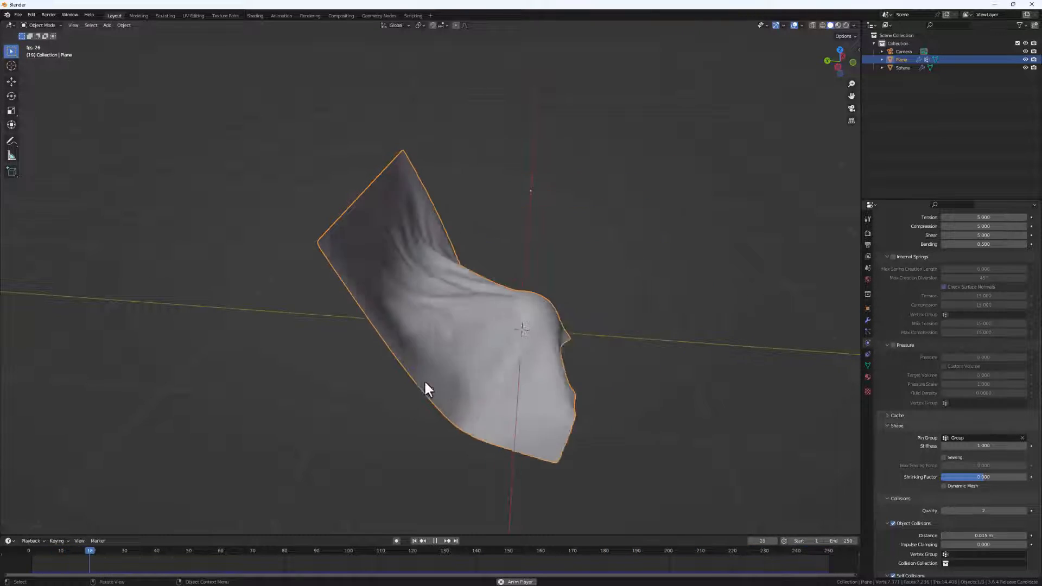
middle_click_drag(425, 382, 491, 365)
- Select the sphere and move it around against the hanging cloth while the simulation plays, and return to frame 1
left_click(494, 336)
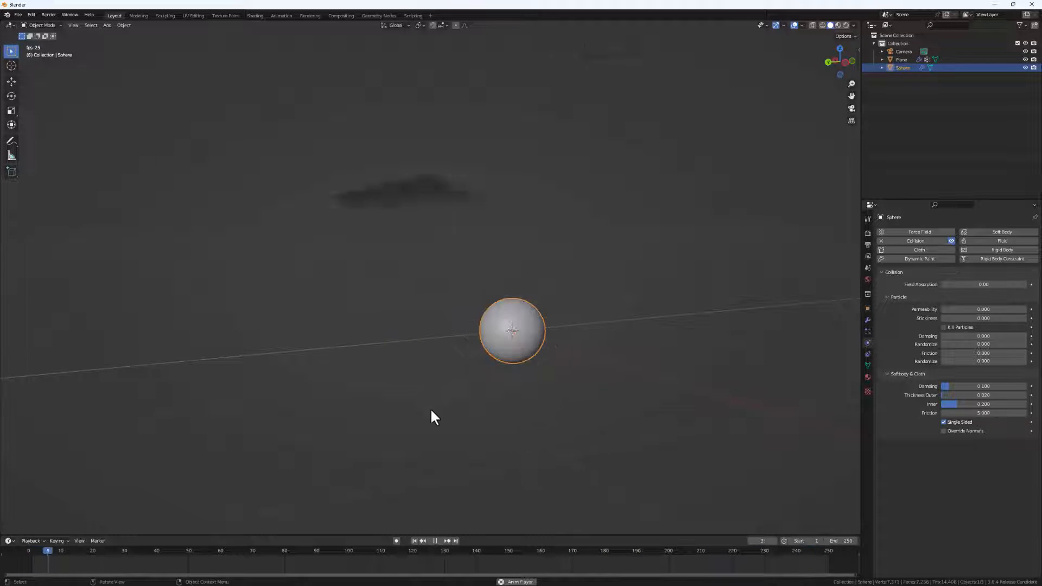
middle_click_drag(464, 353, 523, 342)
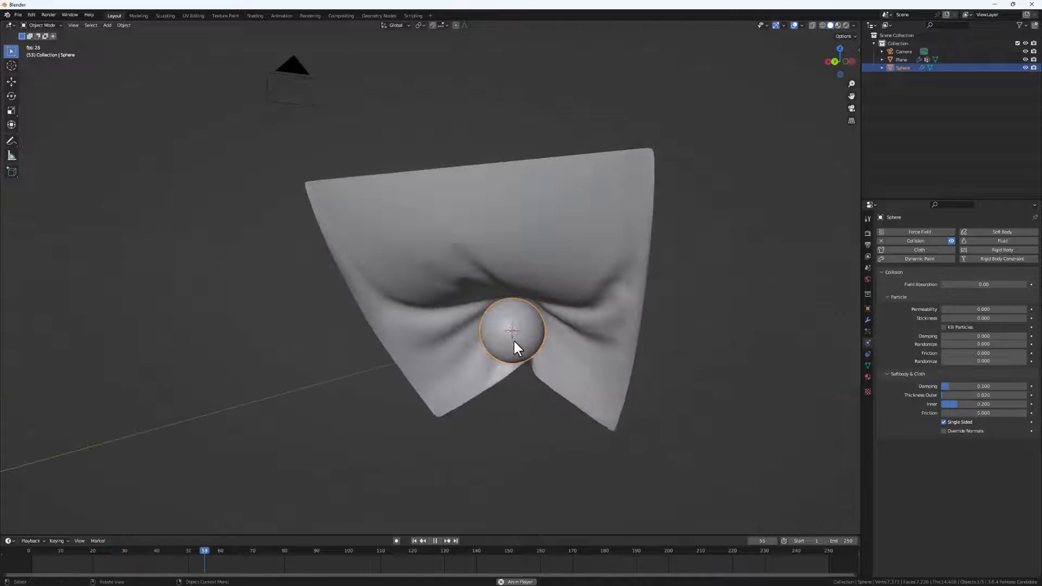
key("g")
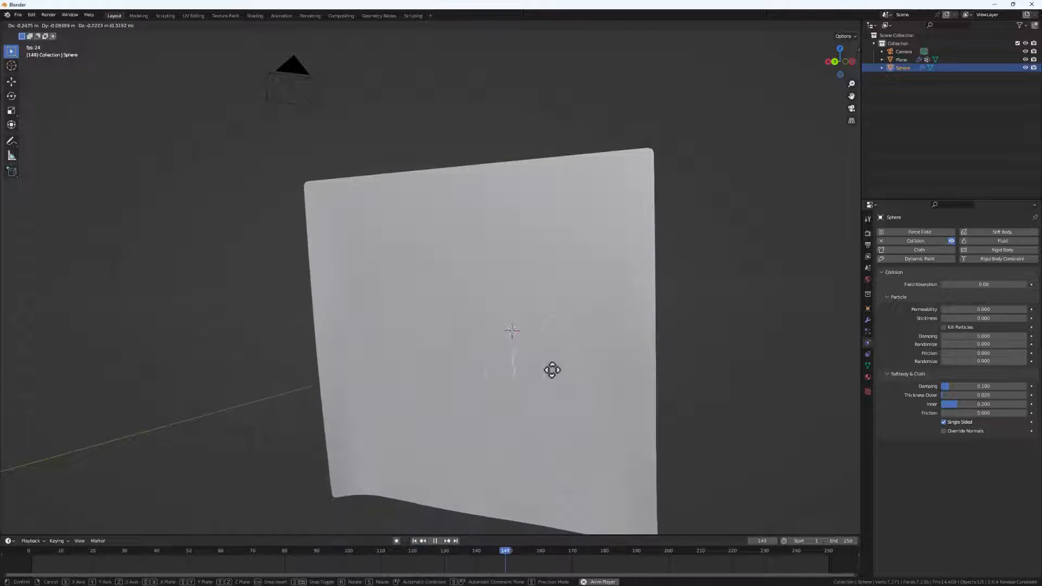
right_click(441, 304)
scroll(555, 350, "down", 6)
middle_click_drag(555, 352, 377, 354)
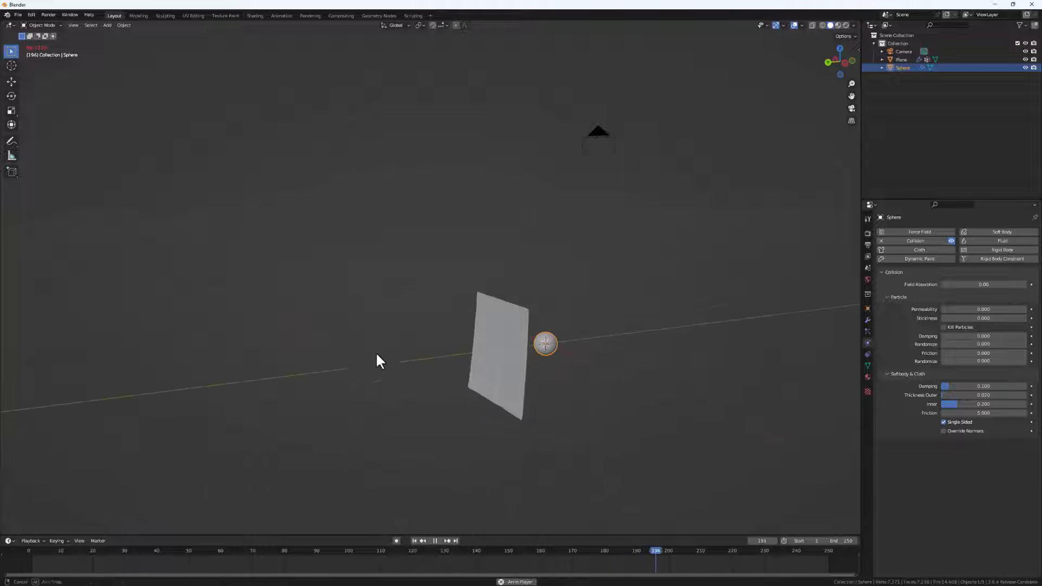
key("g")
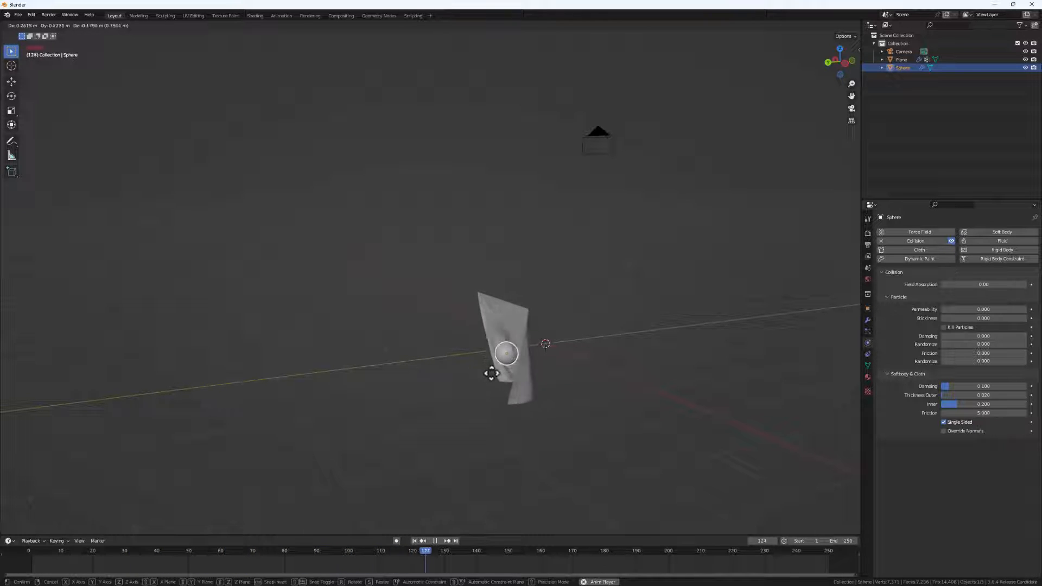
left_click(511, 359)
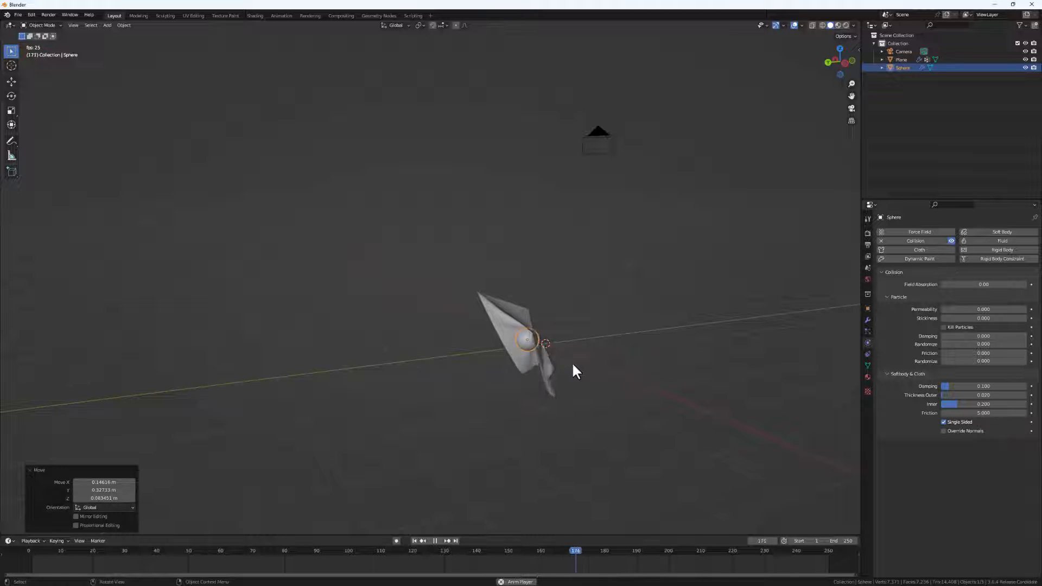
key("space")
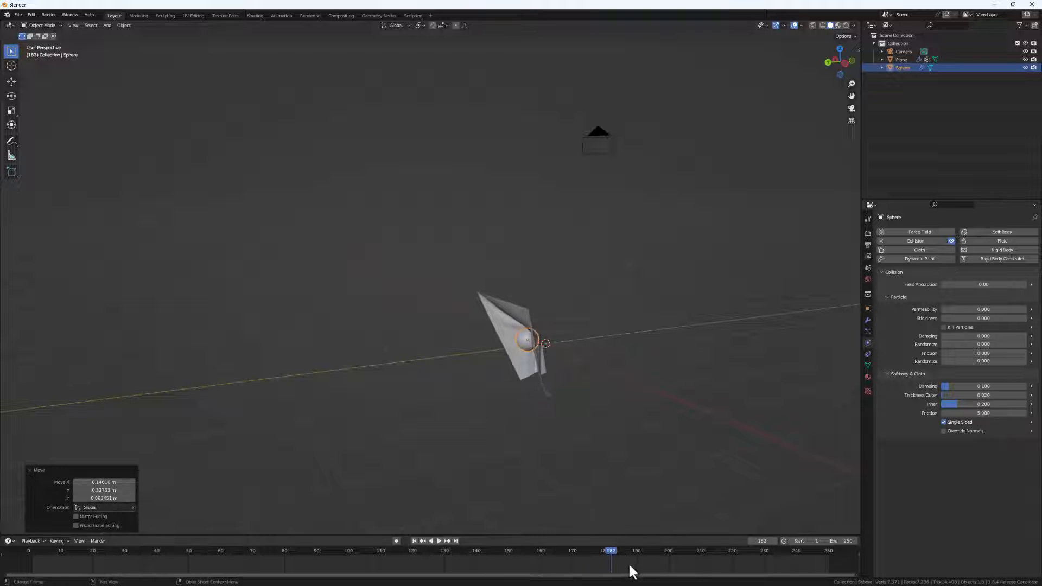
left_click(414, 541)
- Select the plane, enter Edit Mode and select a single edge at its centre
middle_click_drag(565, 353, 549, 312)
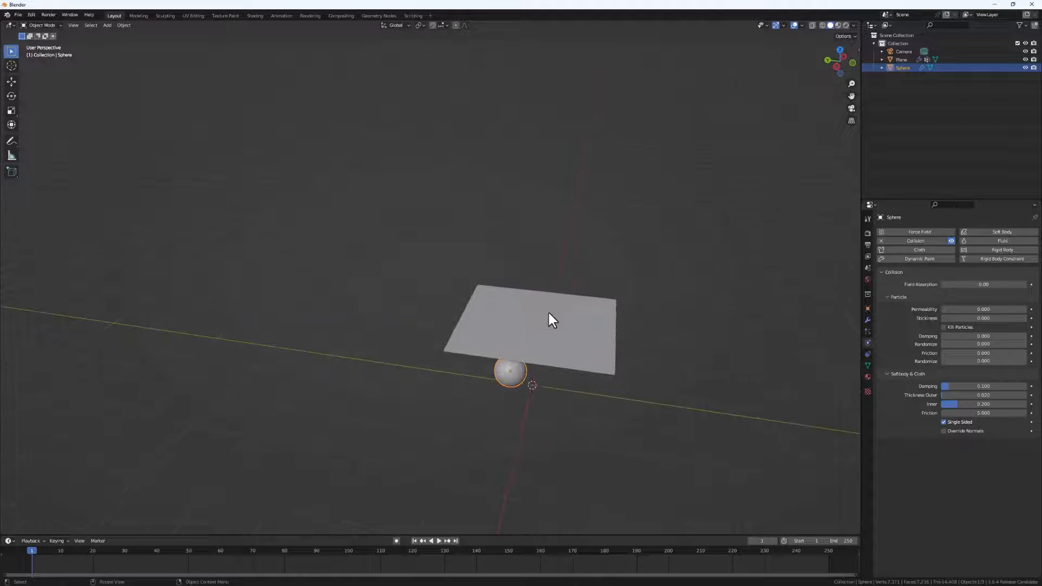
middle_click_drag(589, 368, 636, 385)
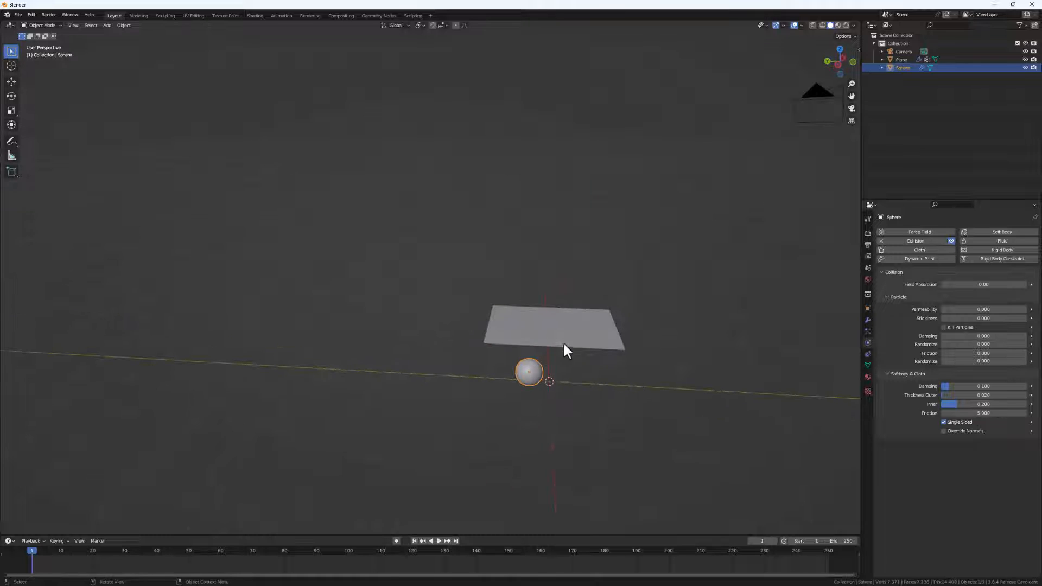
key("Tab")
key("Tab")
left_click(554, 326)
key("Tab")
scroll(565, 342, "up", 2)
scroll(544, 338, "up", 4)
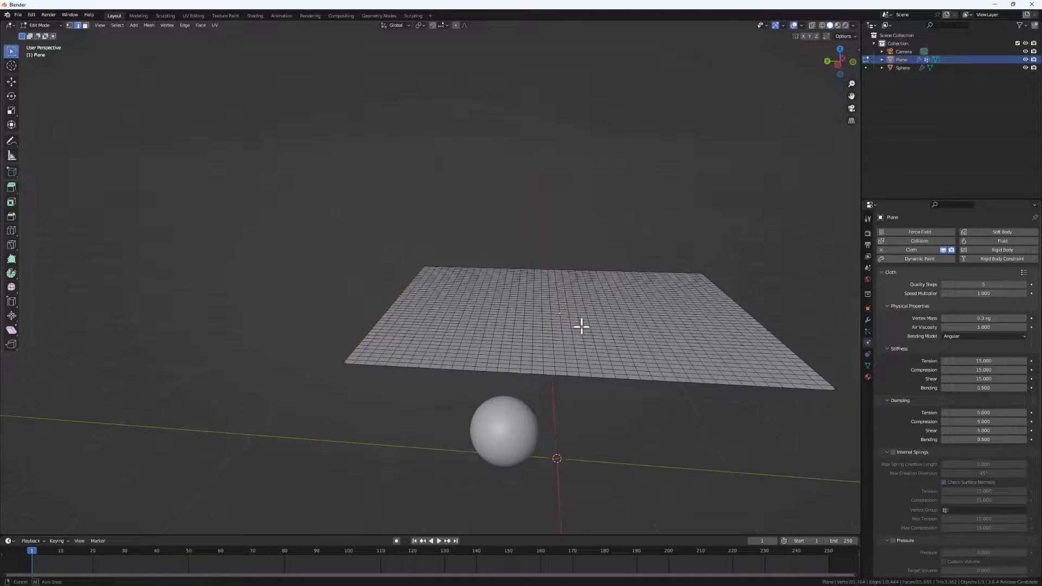
middle_click_drag(582, 326, 551, 306)
scroll(548, 325, "up", 5)
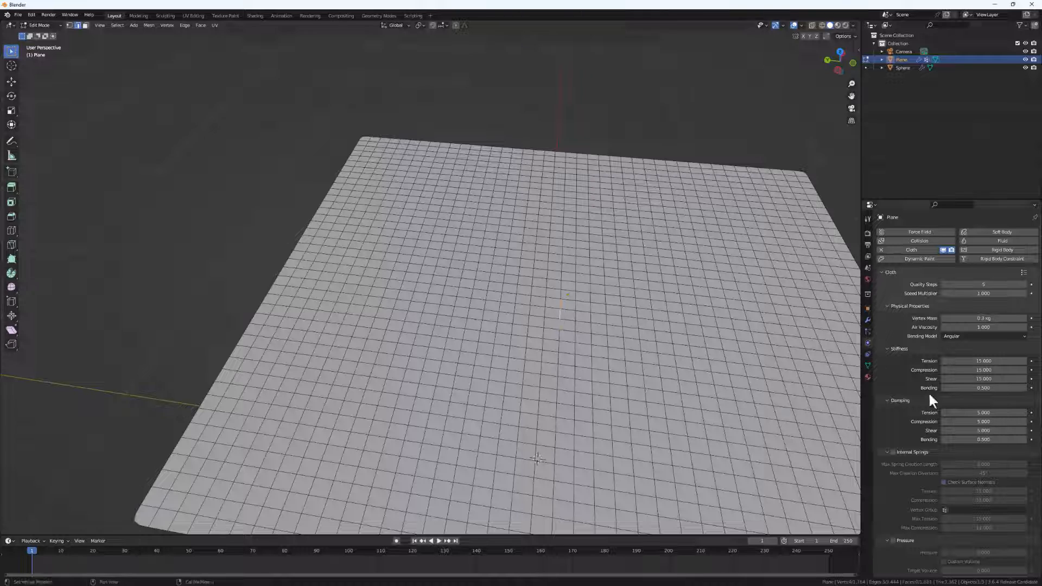
- Assign the selected centre edge to the vertex group named Group and return to Object Mode
left_click(867, 365)
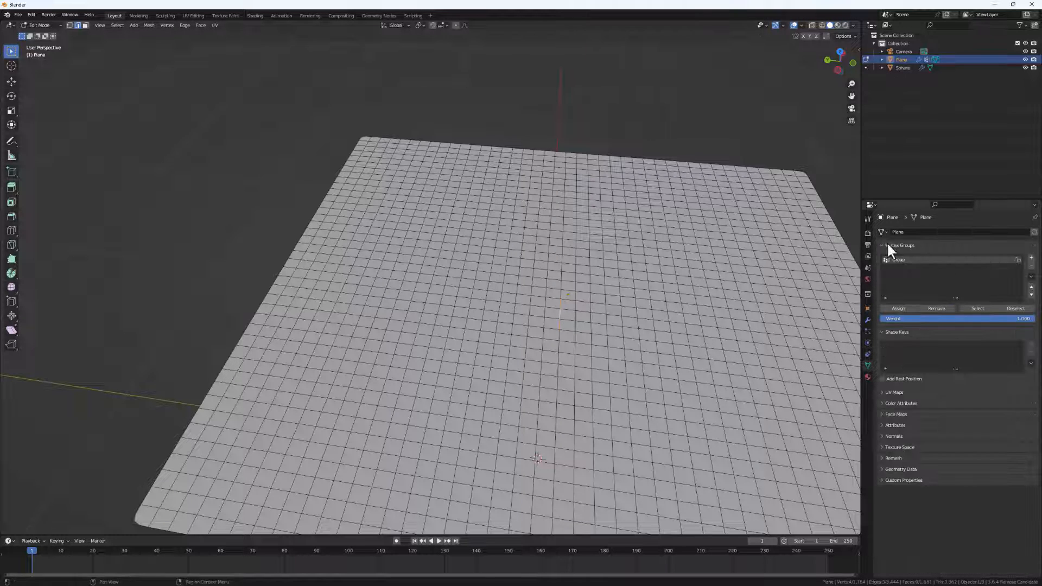
left_click(898, 307)
scroll(374, 247, "down", 5)
key("Tab")
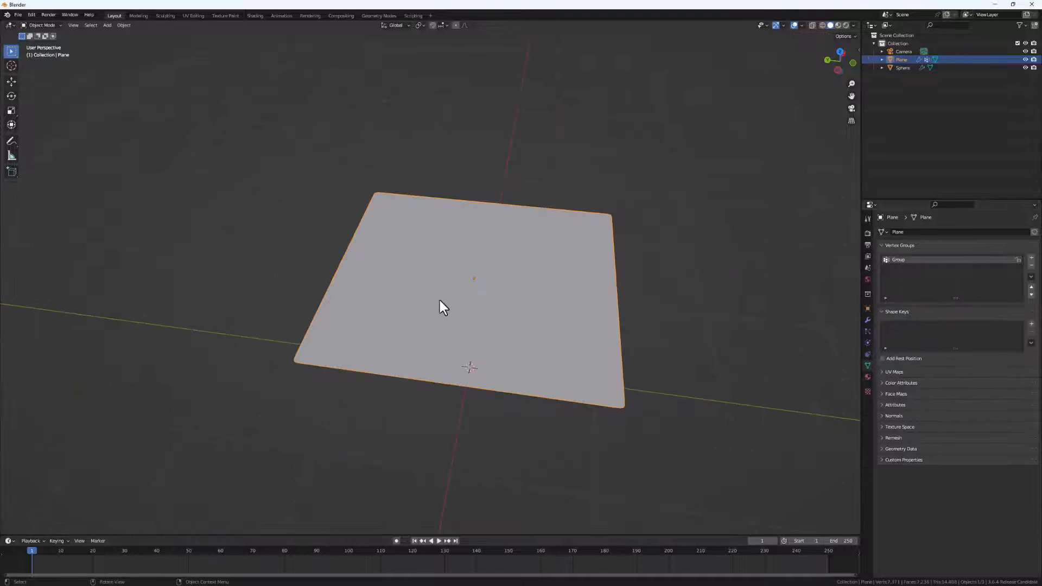
- Play the simulation with the centre edge pinned as well, view it from the side, and return to frame 1
left_click(439, 541)
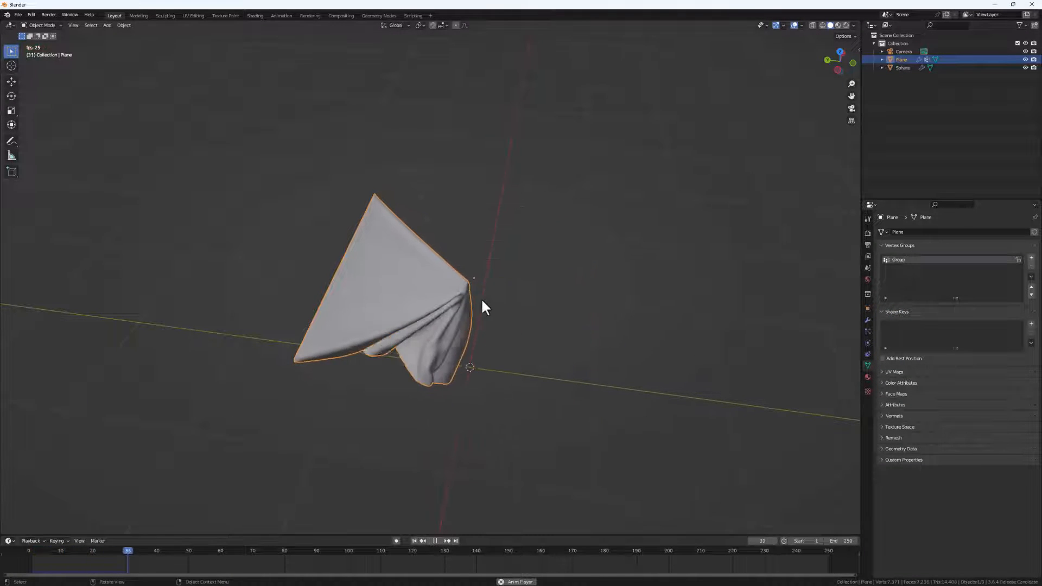
middle_click_drag(471, 293, 470, 429)
key("space")
left_click(414, 541)
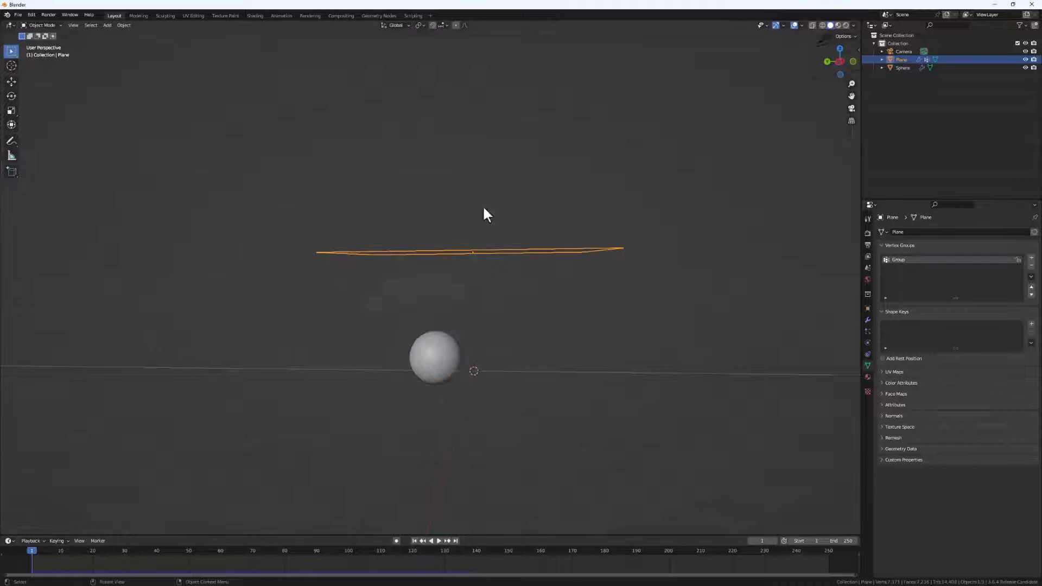
- Enter Edit Mode on the plane and remove the centre edge from the vertex group named Group
middle_click_drag(484, 212, 475, 226)
middle_click_drag(575, 271, 470, 261)
key("Tab")
scroll(470, 277, "up", 3)
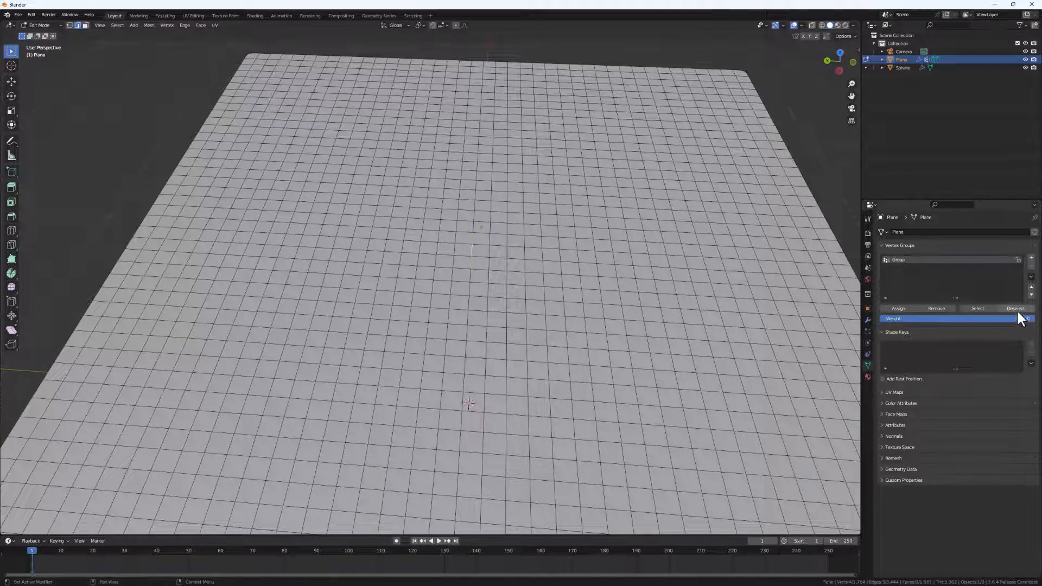
scroll(524, 197, "down", 3)
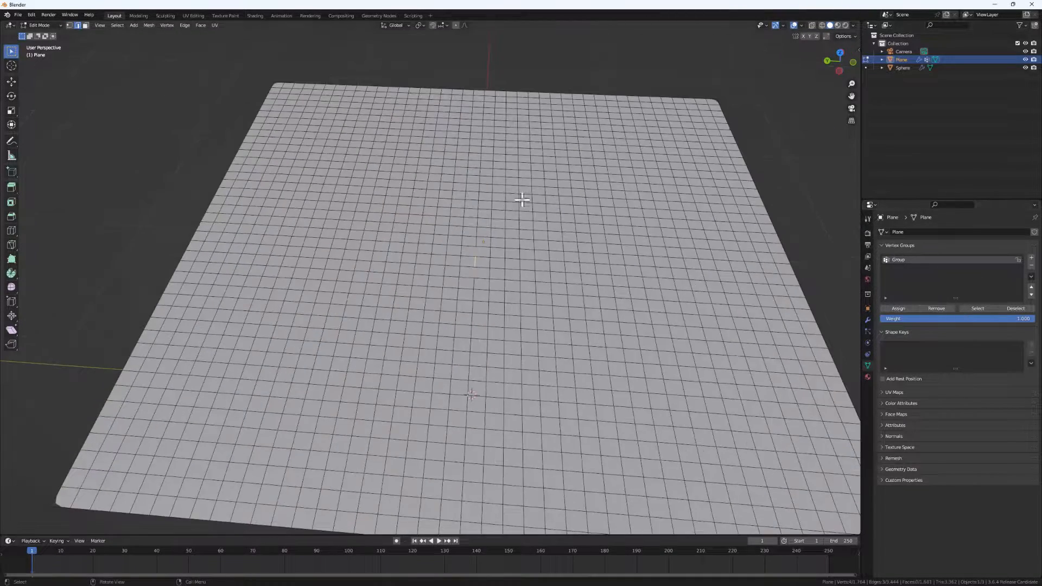
scroll(499, 244, "down", 3)
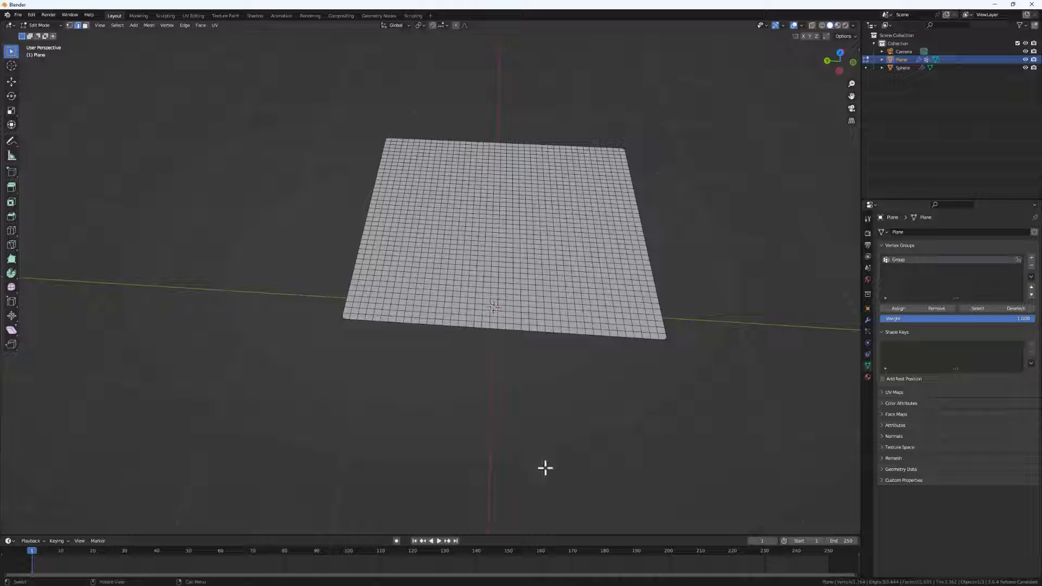
- Return to Object Mode, replay the cloth simulation from frame 1 to frame 54 and examine the cloth from several sides
left_click(439, 541)
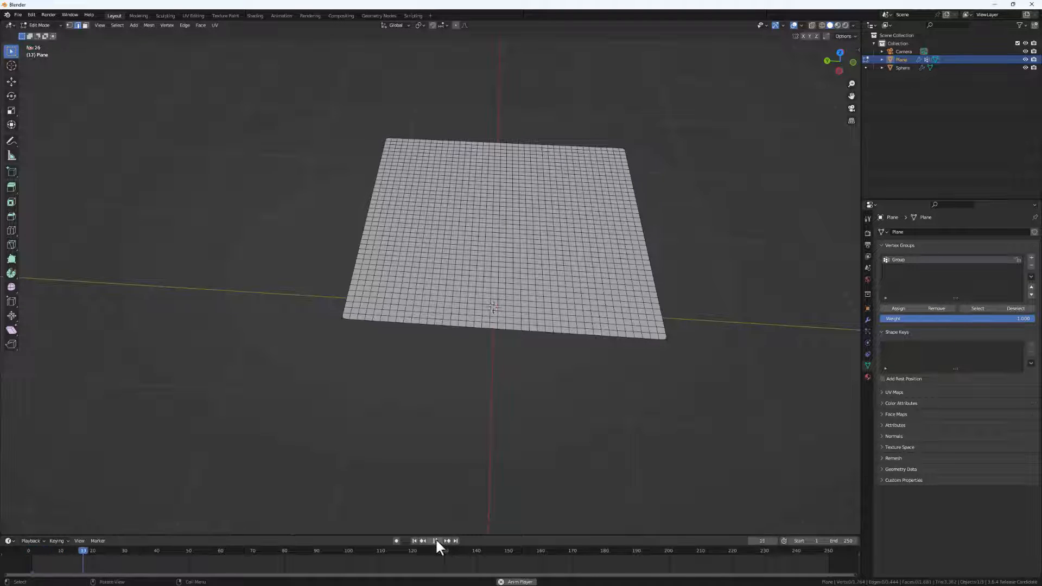
key("Tab")
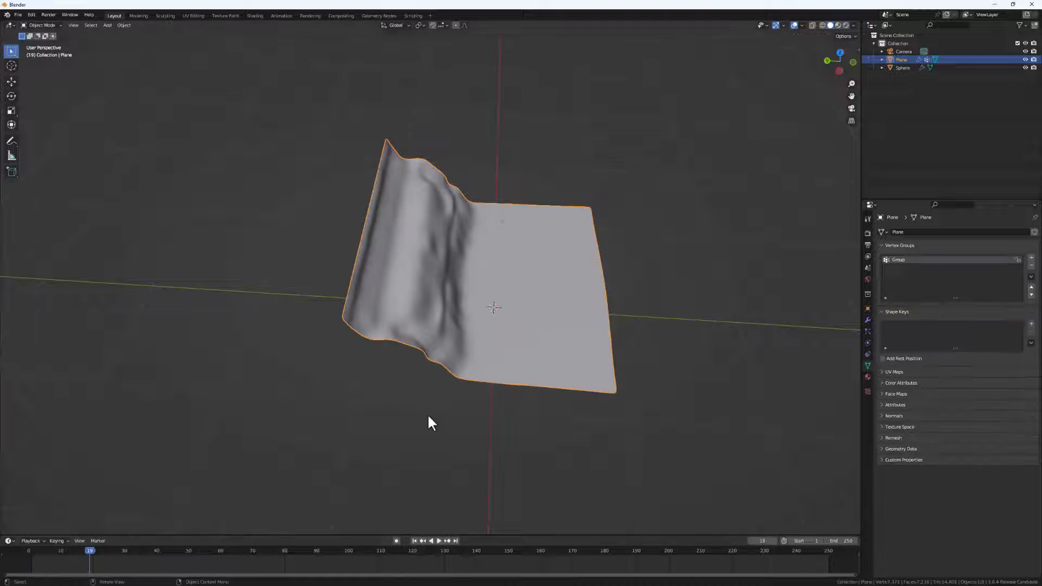
left_click(414, 540)
left_click(438, 541)
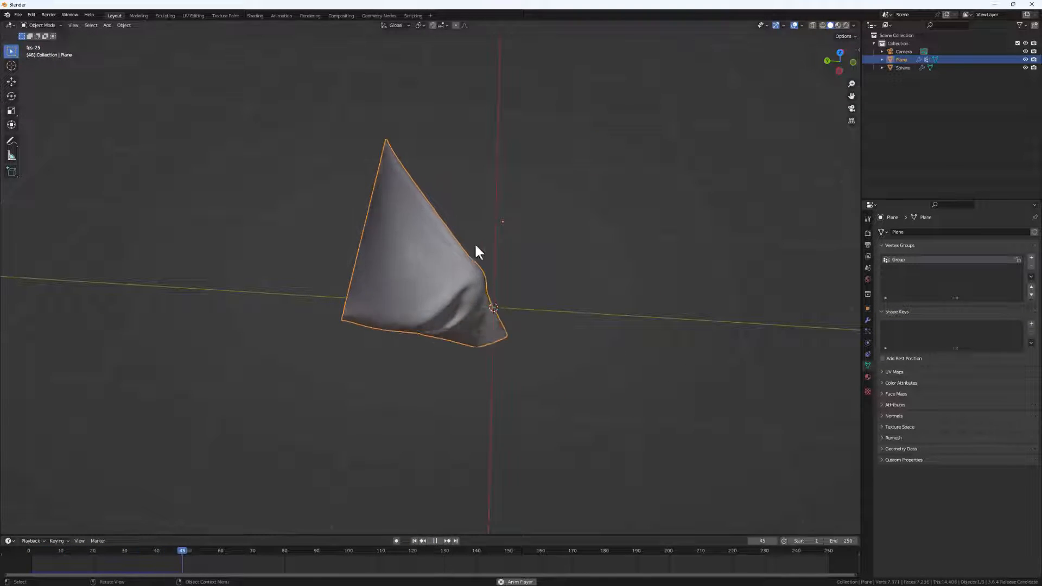
key("space")
middle_click_drag(450, 384, 489, 284)
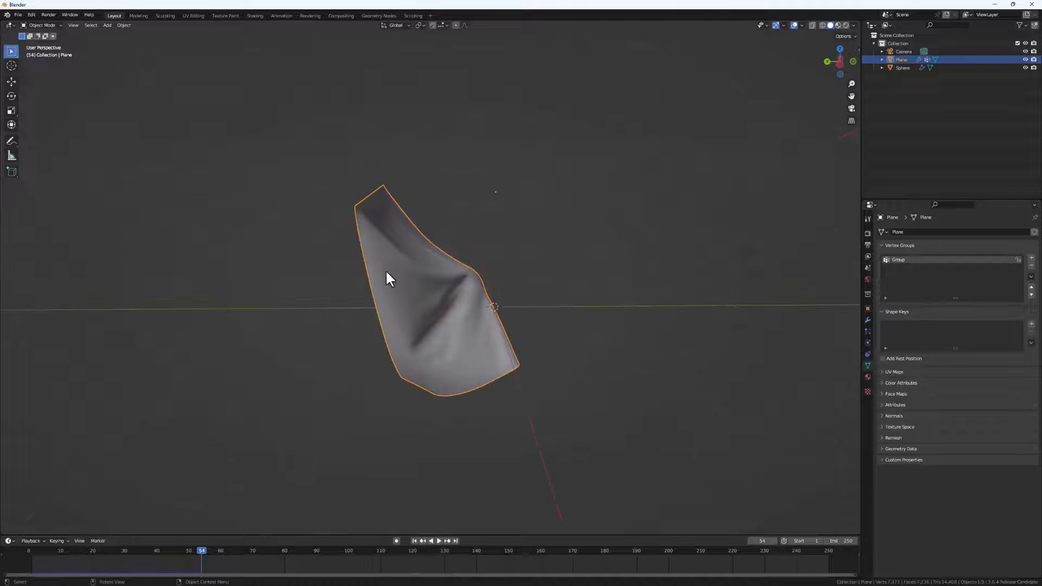
middle_click_drag(386, 273, 442, 252)
middle_click_drag(347, 288, 434, 301)
- Move the sphere about 4.2 m along Y, clear of the cloth on its pinned side
left_click(451, 302)
middle_click_drag(491, 349, 466, 333)
key("g")
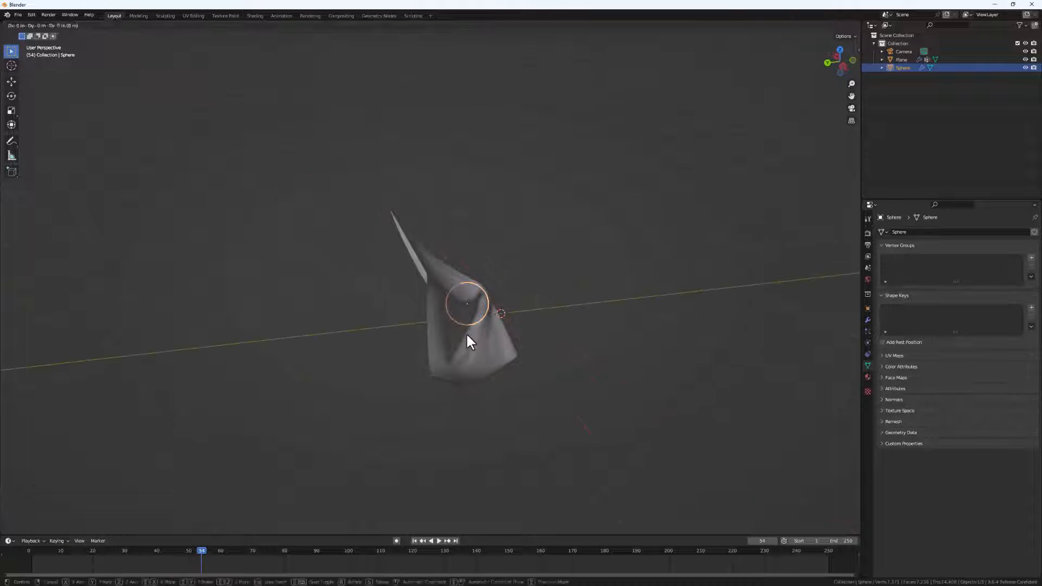
left_click(60, 334)
scroll(79, 317, "down", 3)
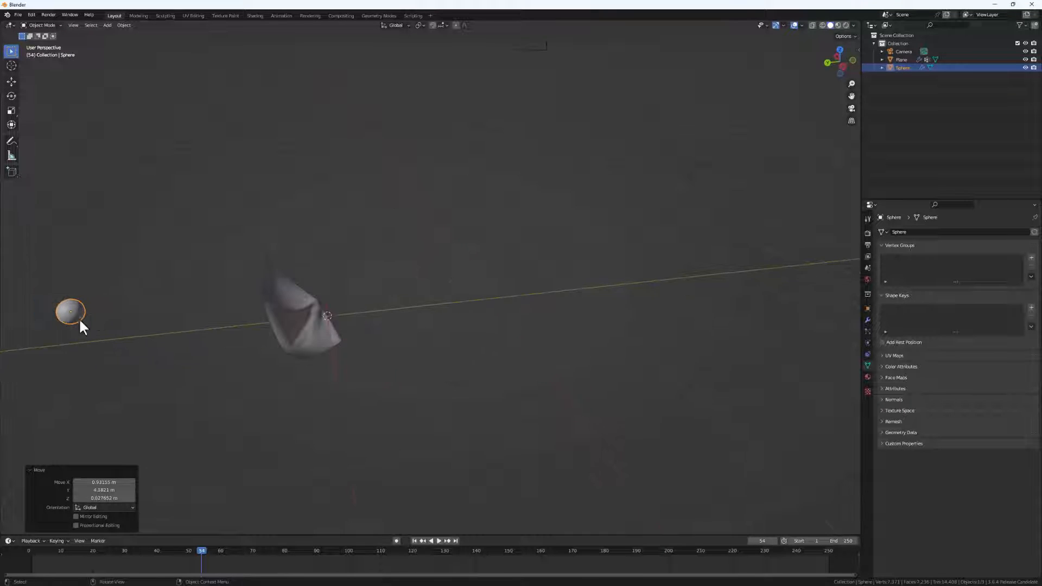
middle_click_drag(245, 344, 446, 332, "shift")
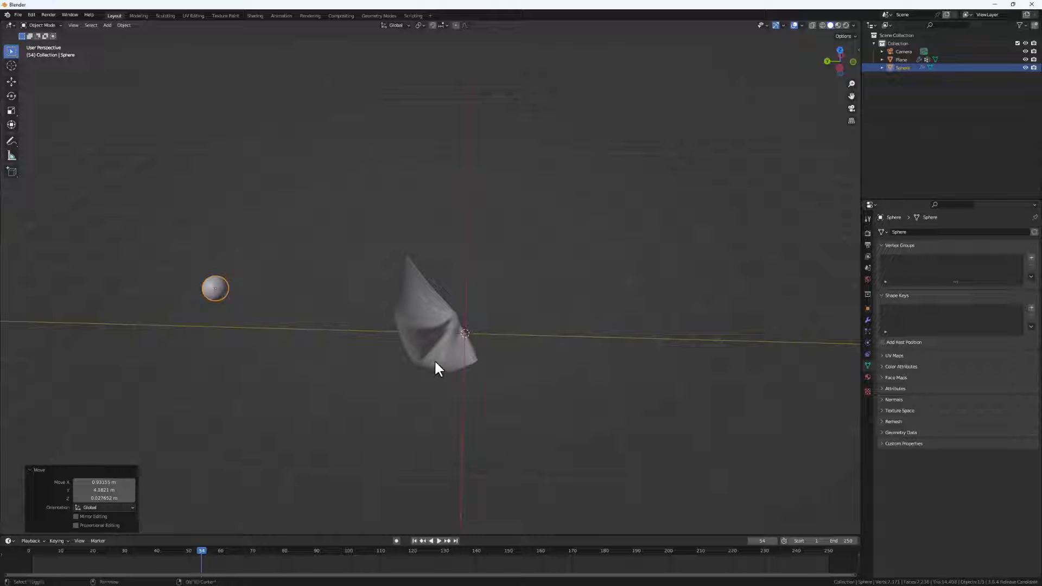
- Add a cylinder mesh with 16 vertices at the world origin
key("shift+a")
mouse_move(437, 360)
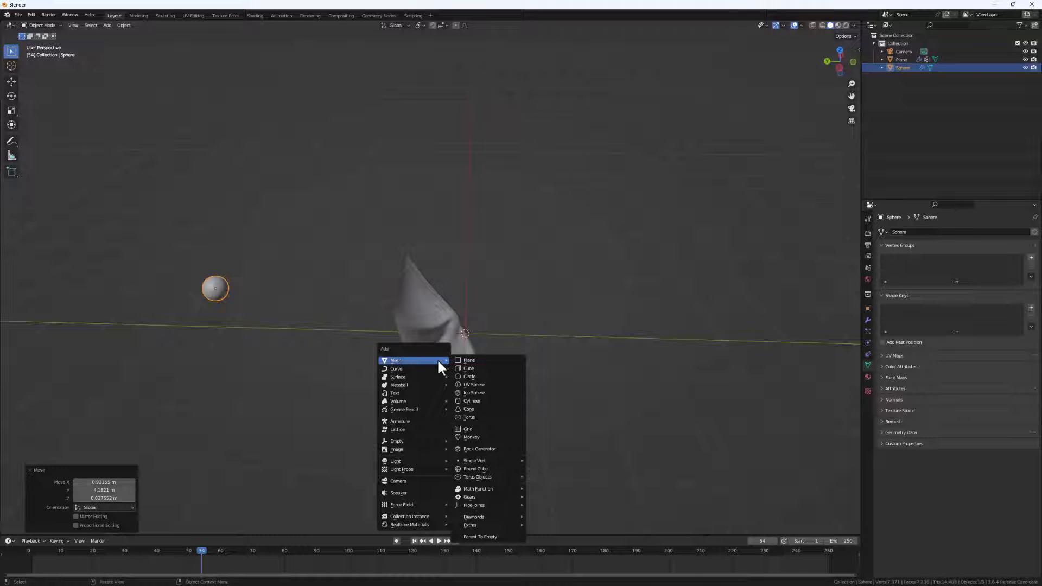
left_click(471, 402)
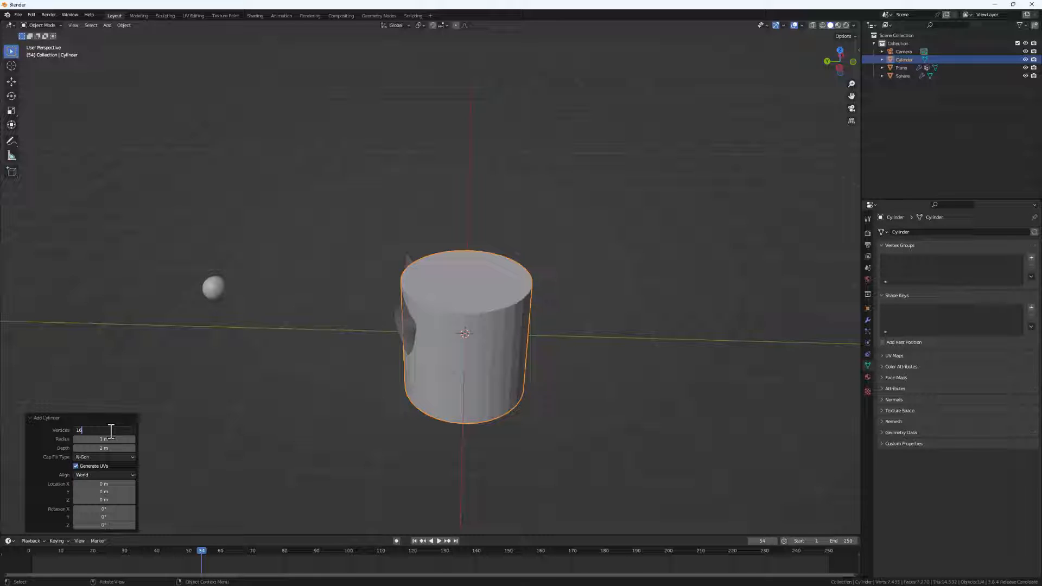
key("Return")
middle_click_drag(534, 364, 465, 363)
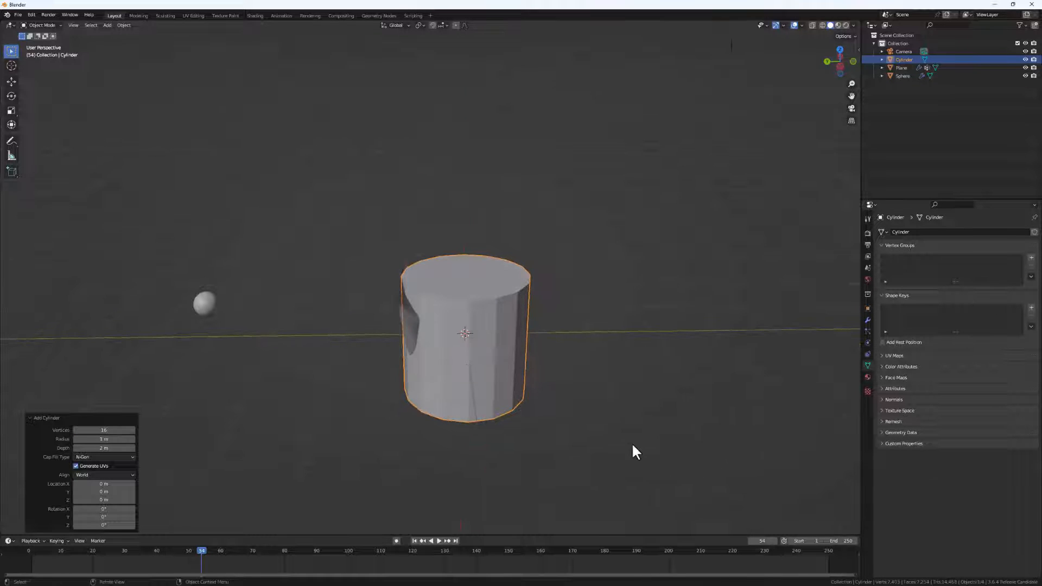
- Scale the cylinder down to about 0.08 and stretch it along Z by about 23.8 into a thin pole
key("s")
left_click(467, 355)
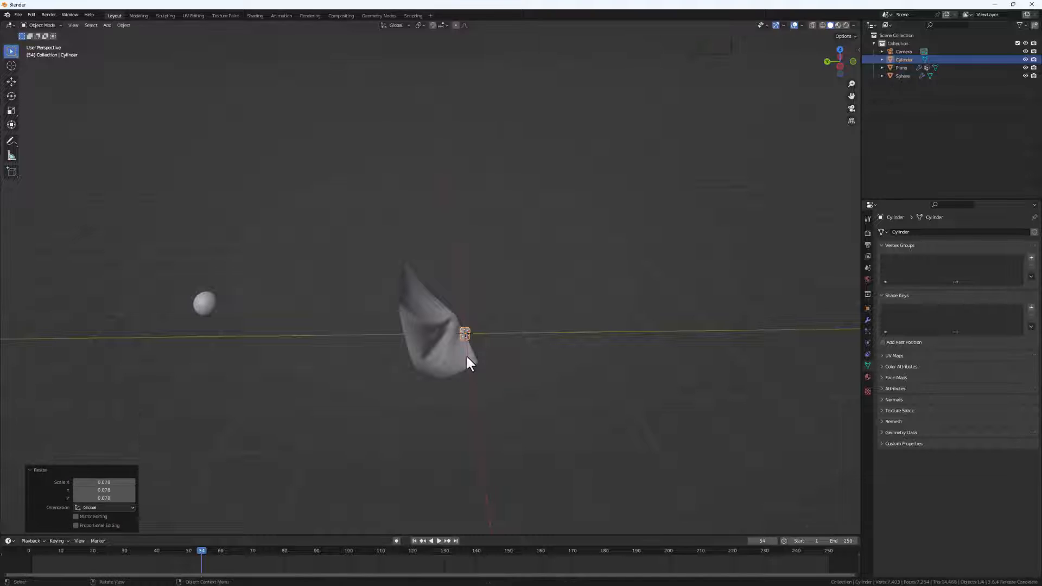
key("s")
key("z")
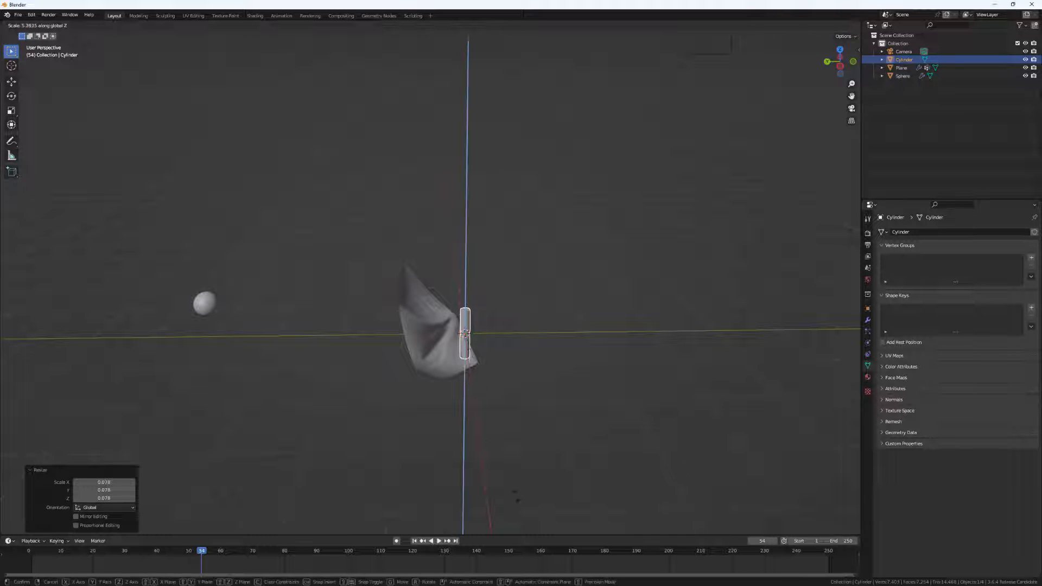
left_click(777, 439)
middle_click_drag(778, 438, 490, 278)
key("g")
key("y")
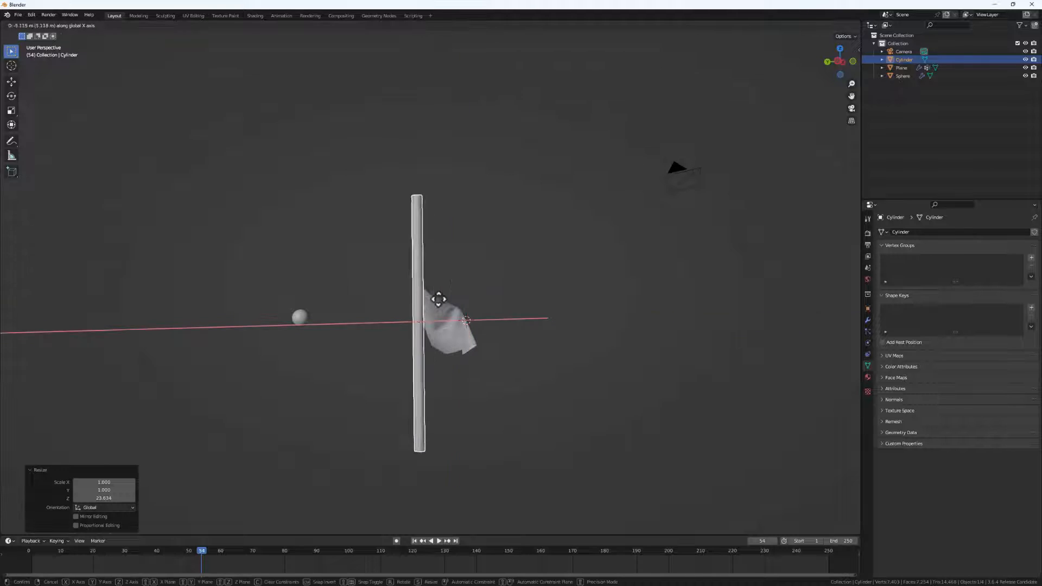
key("Escape")
- Move the pole about 1.8 m along Y so that it stands beside the cloth's pinned edge
middle_click_drag(454, 320, 479, 345)
key("g")
key("y")
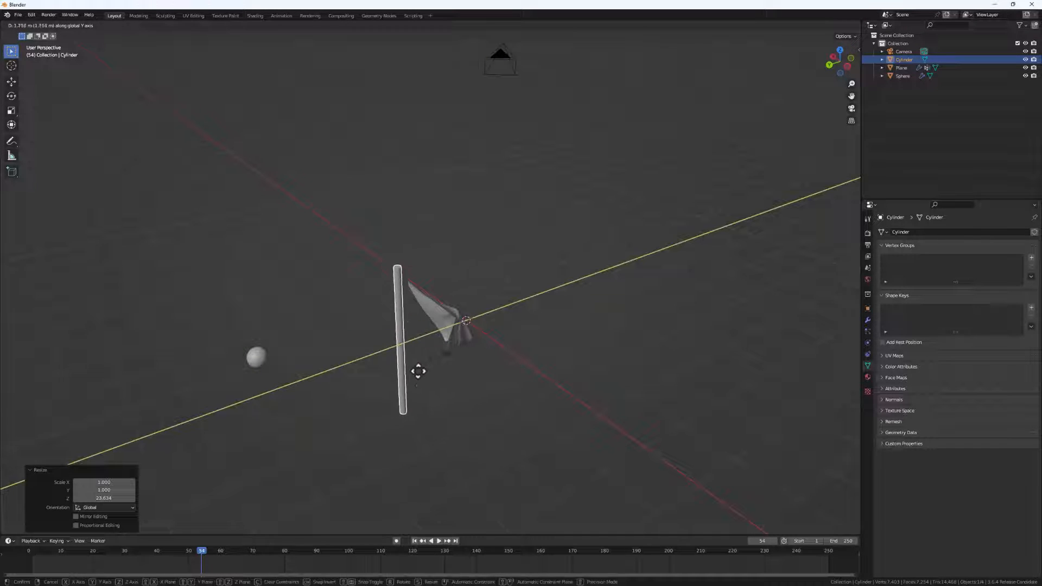
left_click(424, 375)
- Apply smooth shading to the pole
middle_click_drag(425, 375, 397, 286)
scroll(399, 311, "up", 3)
right_click(402, 288)
left_click(372, 291)
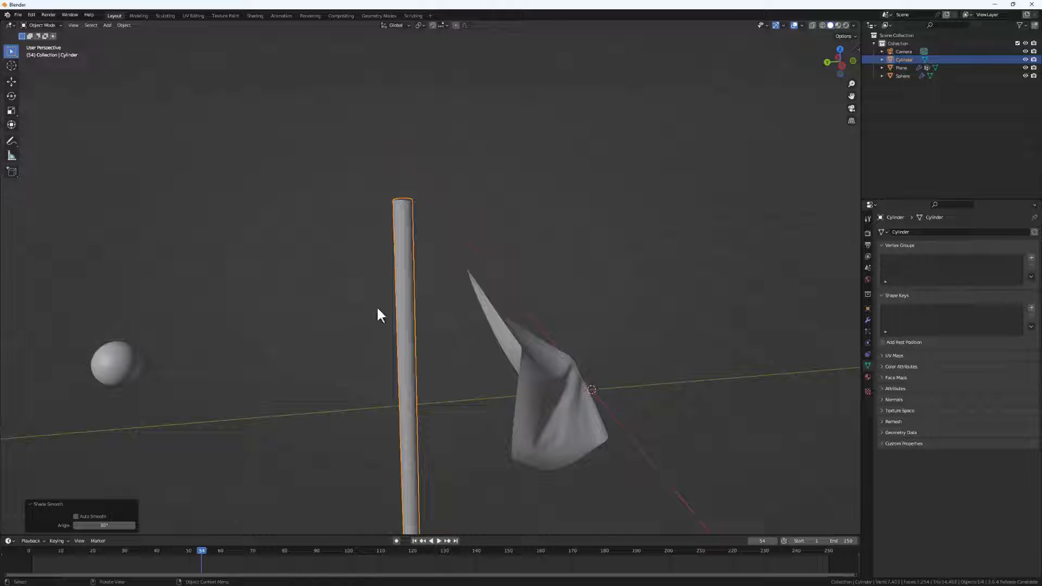
- Return the animation to frame 1 and rotate the cloth plane 90° around the Y axis so it stands upright
left_click(414, 541)
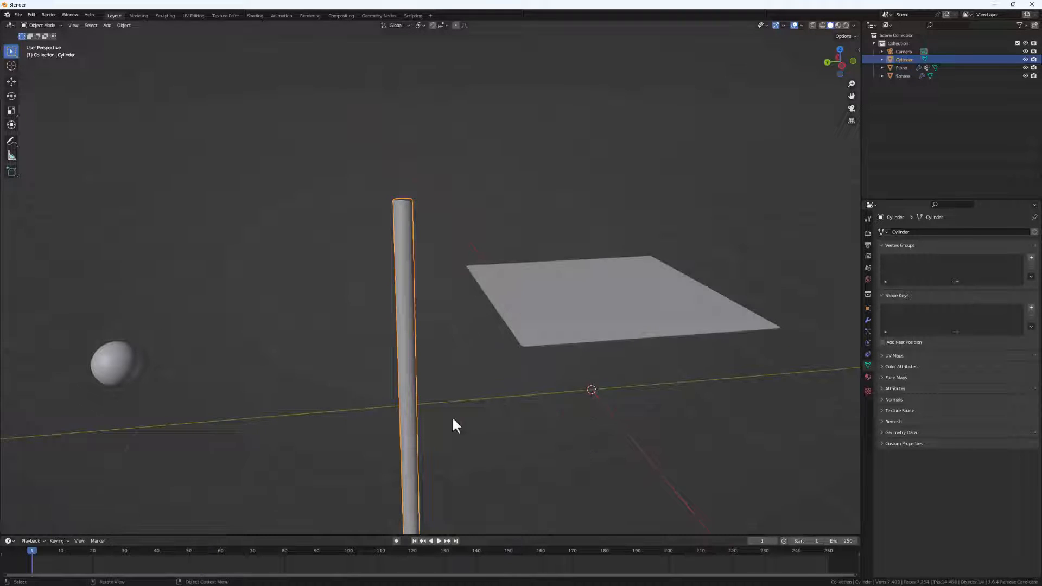
scroll(386, 366, "down", 3)
middle_click_drag(386, 367, 469, 349)
left_click(528, 363)
scroll(490, 366, "up", 3)
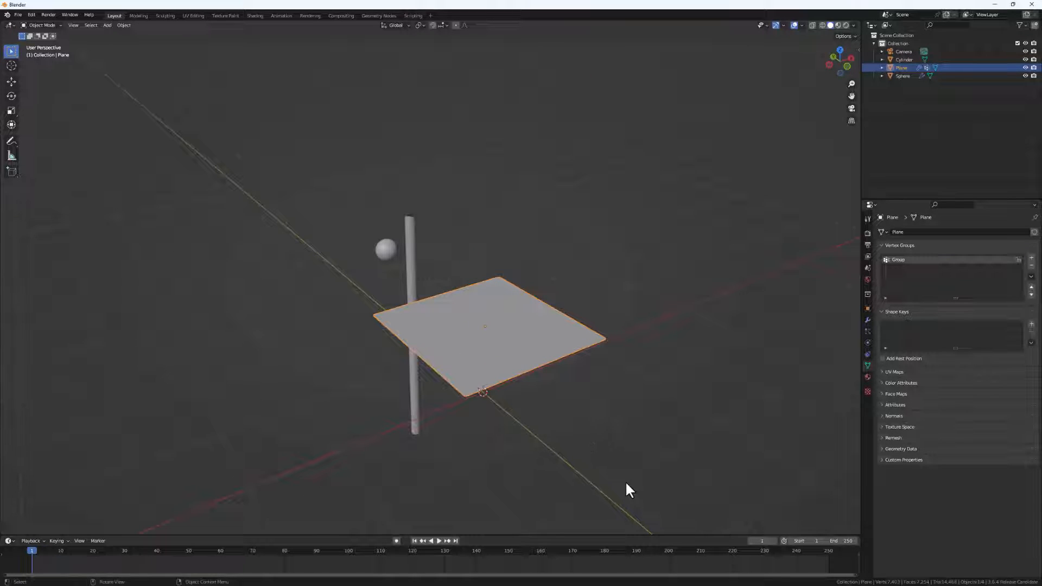
key("r")
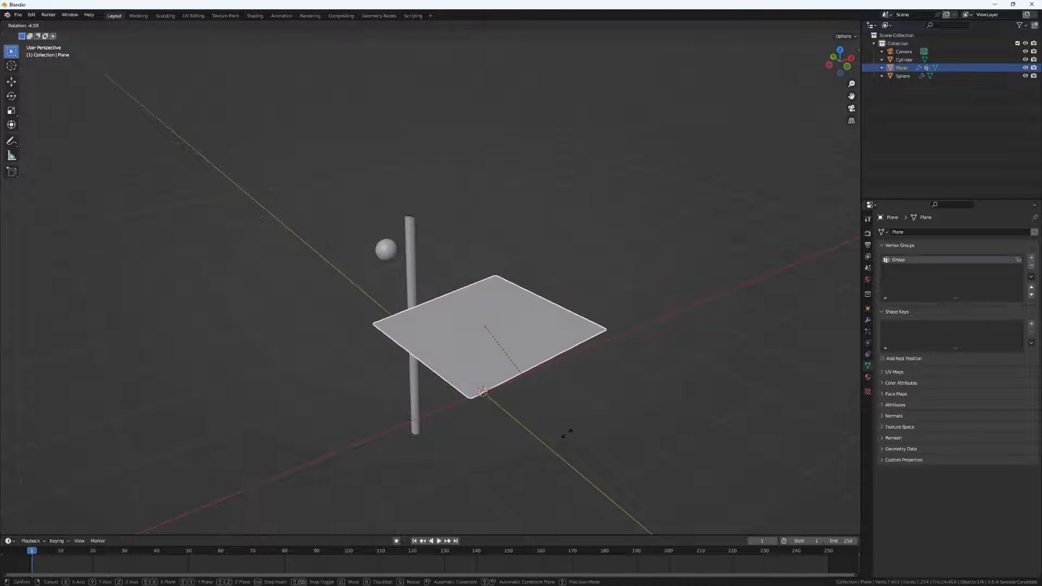
type("y")
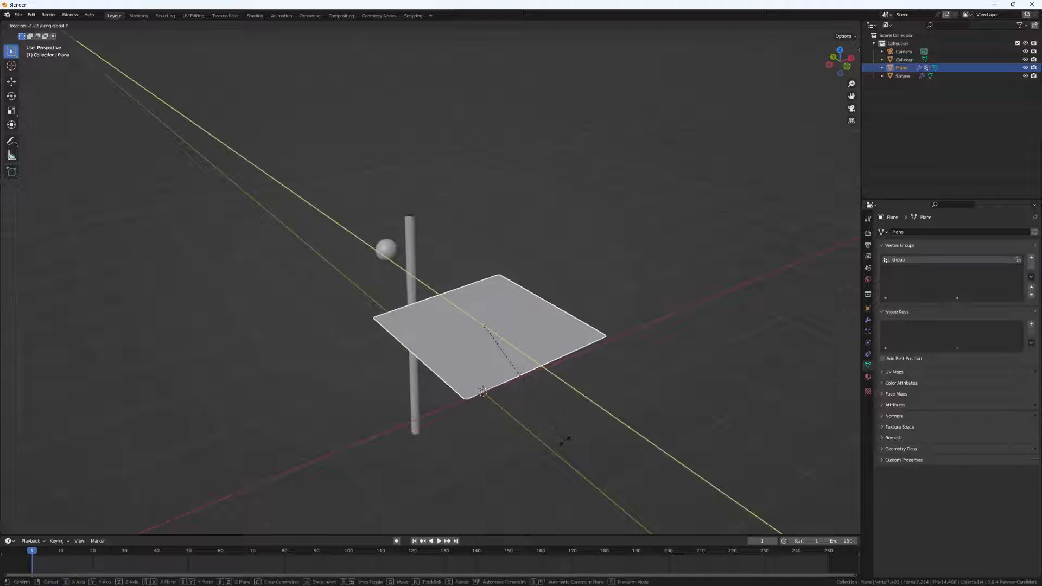
type("90")
key("Return")
- Scale the cloth plane along Z to about 0.58 to give it a rectangular flag shape
middle_click_drag(378, 337, 451, 318)
scroll(471, 318, "up", 3)
key("s")
key("z")
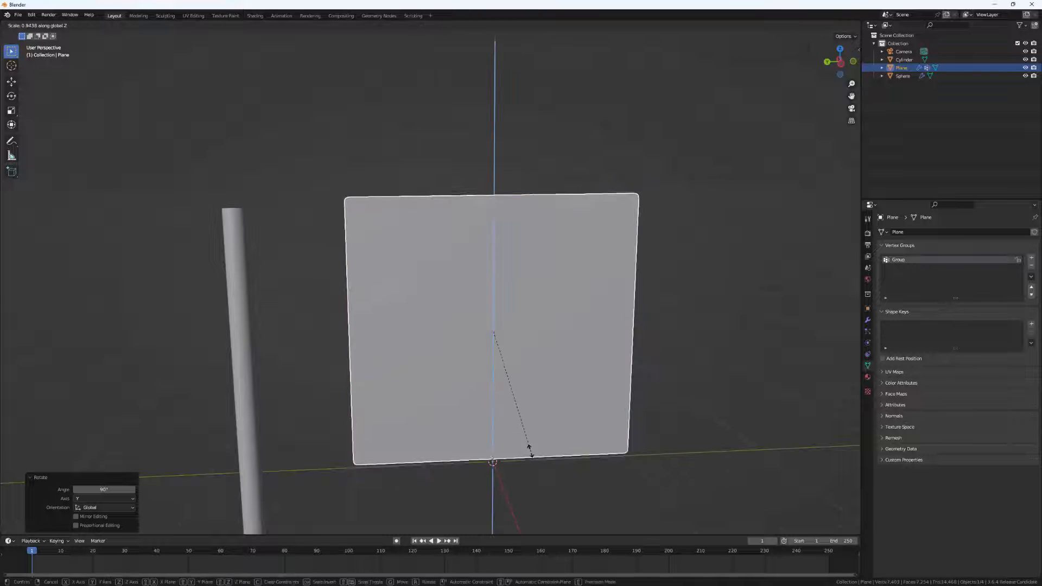
left_click(511, 408)
- Move the flag about 0.68 m along Y so that its pinned edge meets the pole
middle_click_drag(413, 412, 498, 299, "shift")
key("g")
key("y")
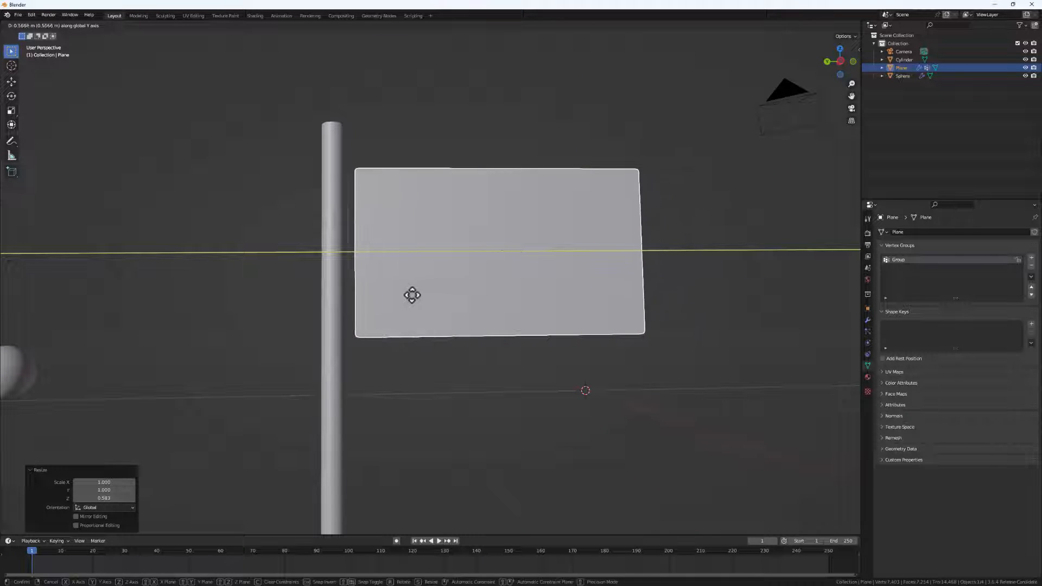
left_click(399, 285)
scroll(398, 402, "down", 3)
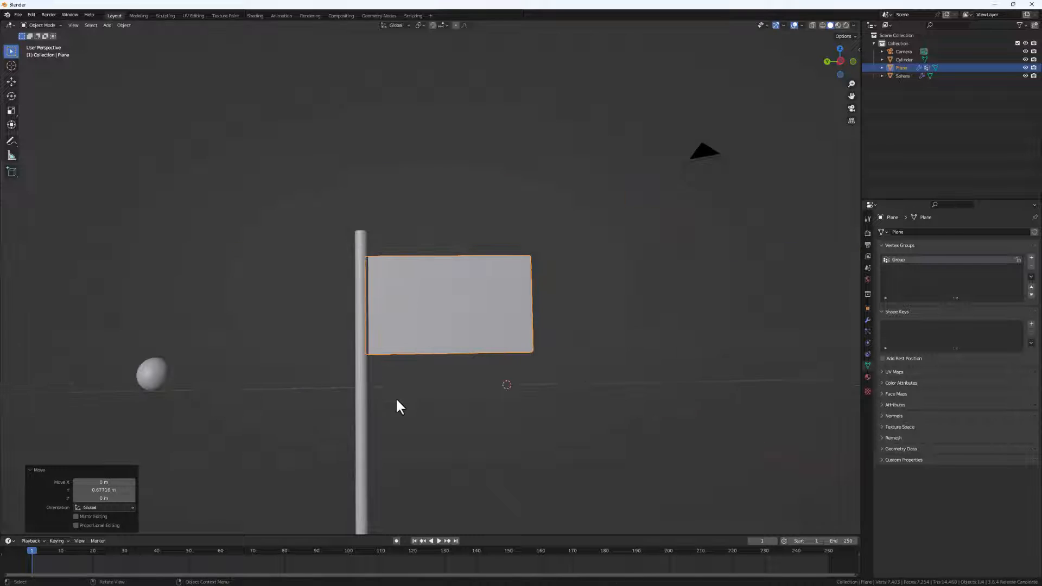
middle_click_drag(397, 405, 379, 389, "shift")
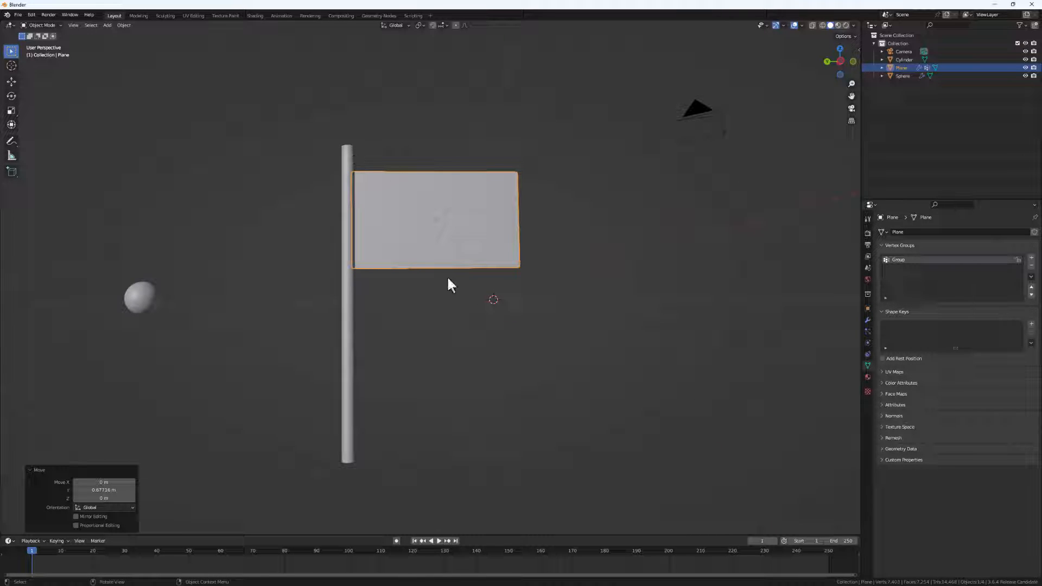
- Inspect the flag's mesh grid in Edit Mode and return to Object Mode
middle_click_drag(448, 279, 494, 293)
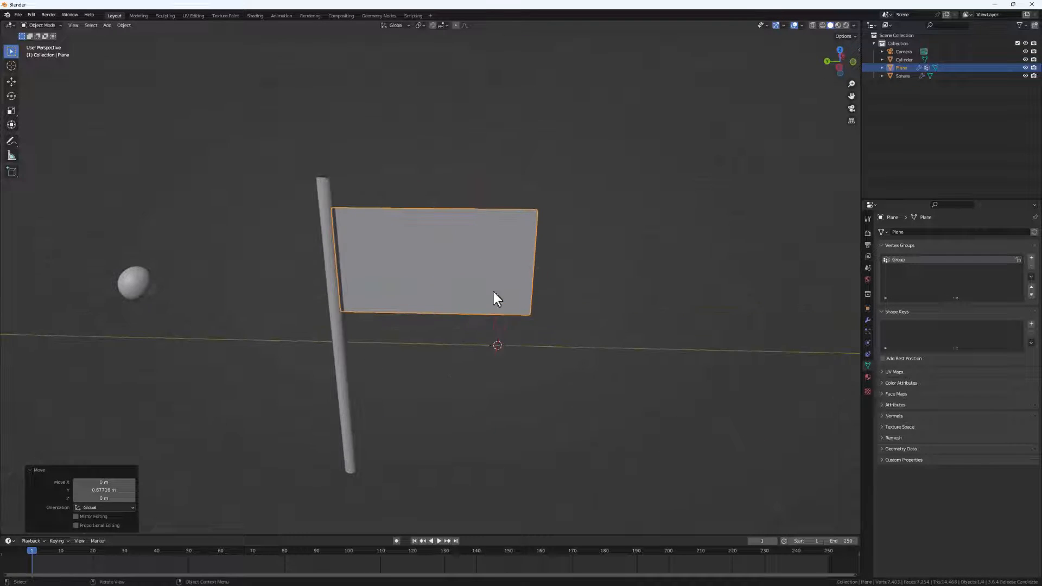
left_click(316, 299)
left_click(378, 247)
key("Tab")
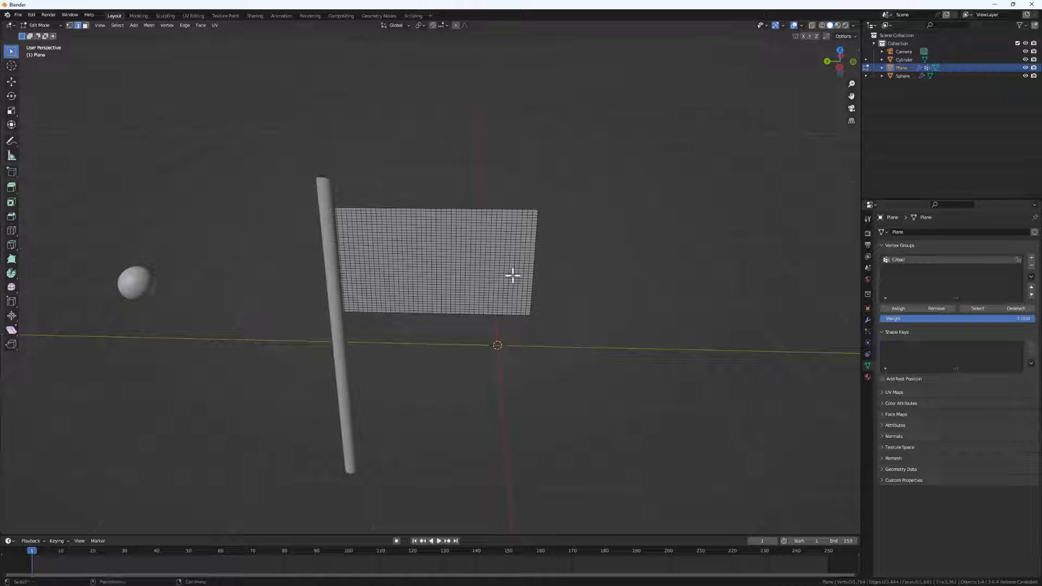
key("Tab")
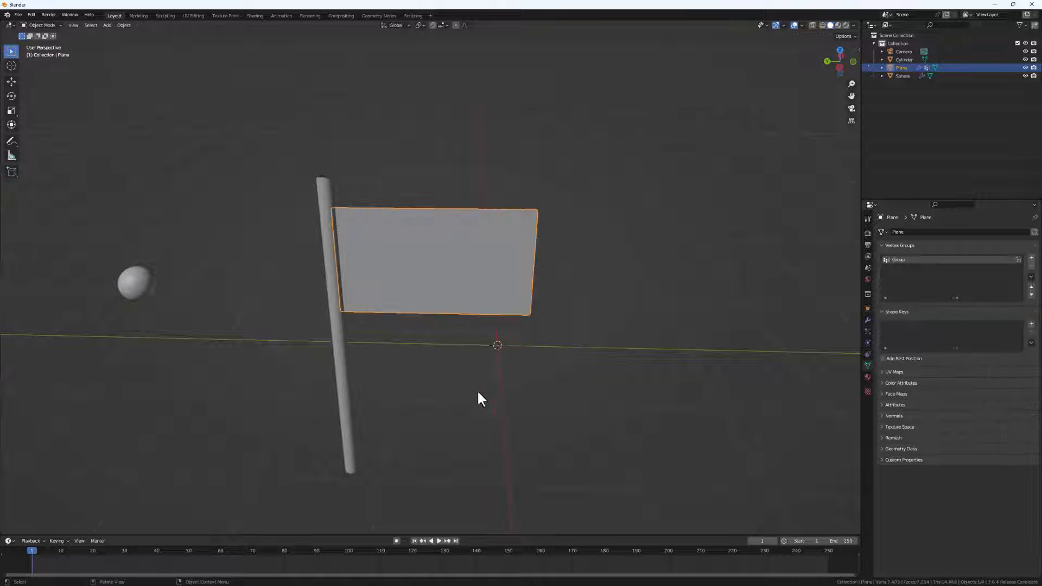
- Play the cloth simulation, examine how the flag hangs from the pole, and rewind to frame 1
left_click(438, 540)
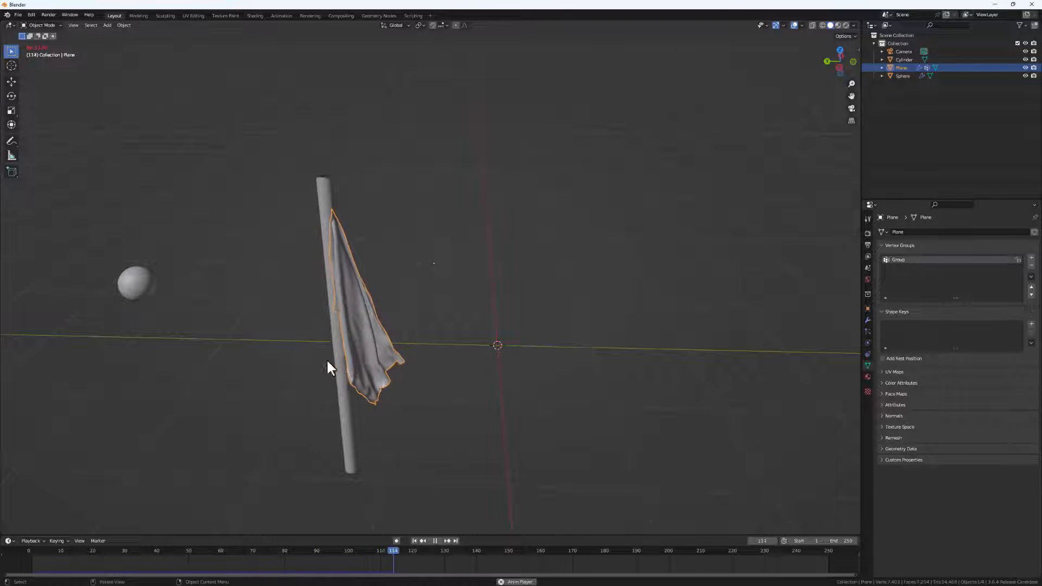
middle_click_drag(327, 359, 425, 372)
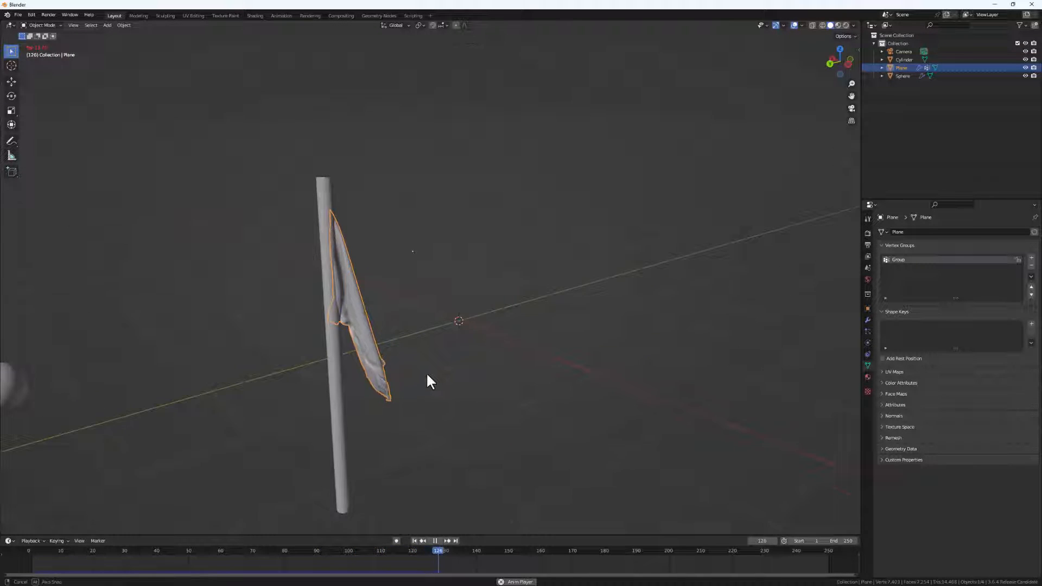
left_click(414, 540)
middle_click_drag(393, 390, 411, 361)
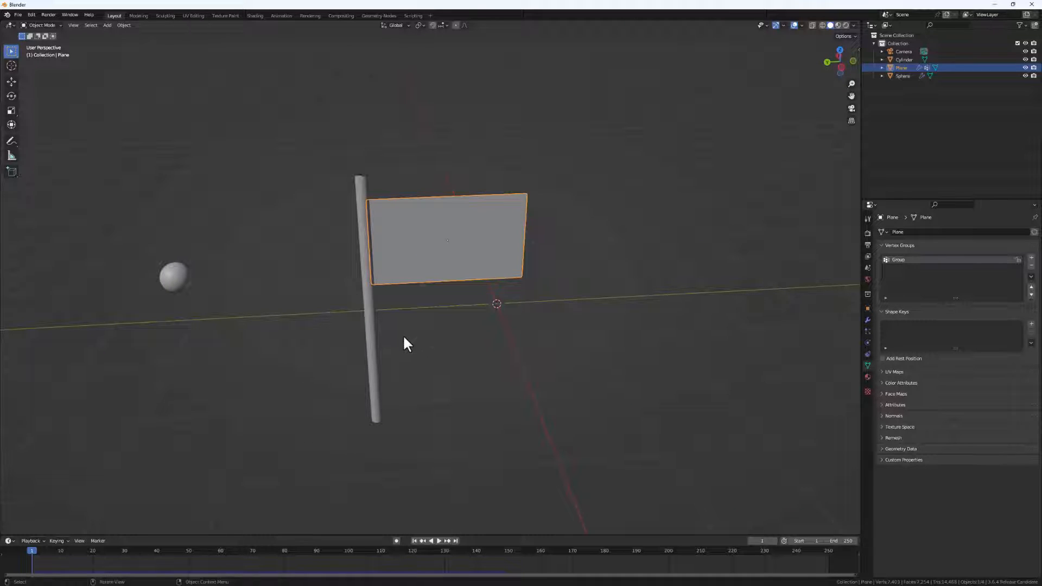
- Add a Wind force field at the world origin
key("shift+a")
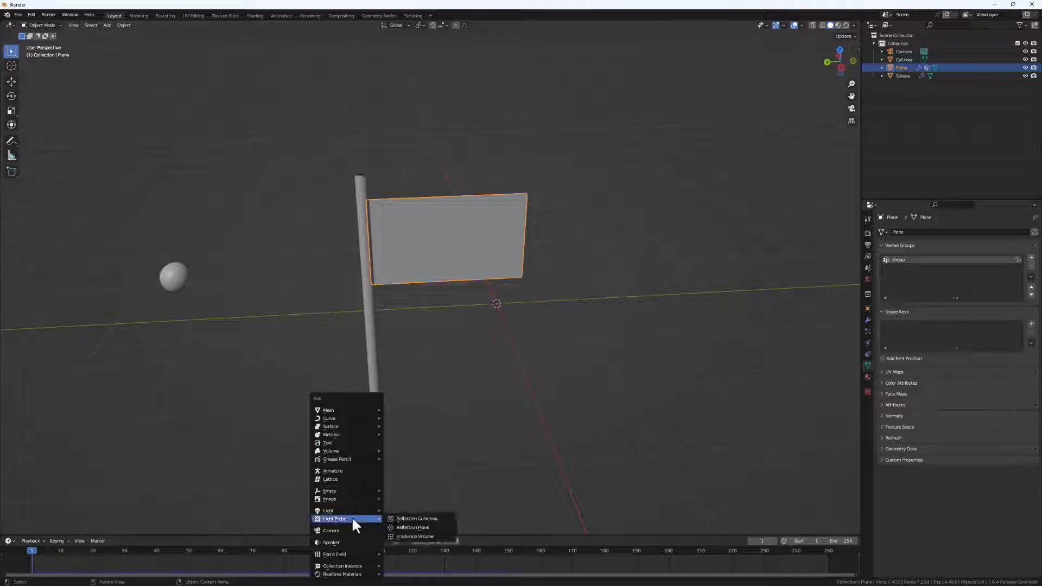
mouse_move(348, 553)
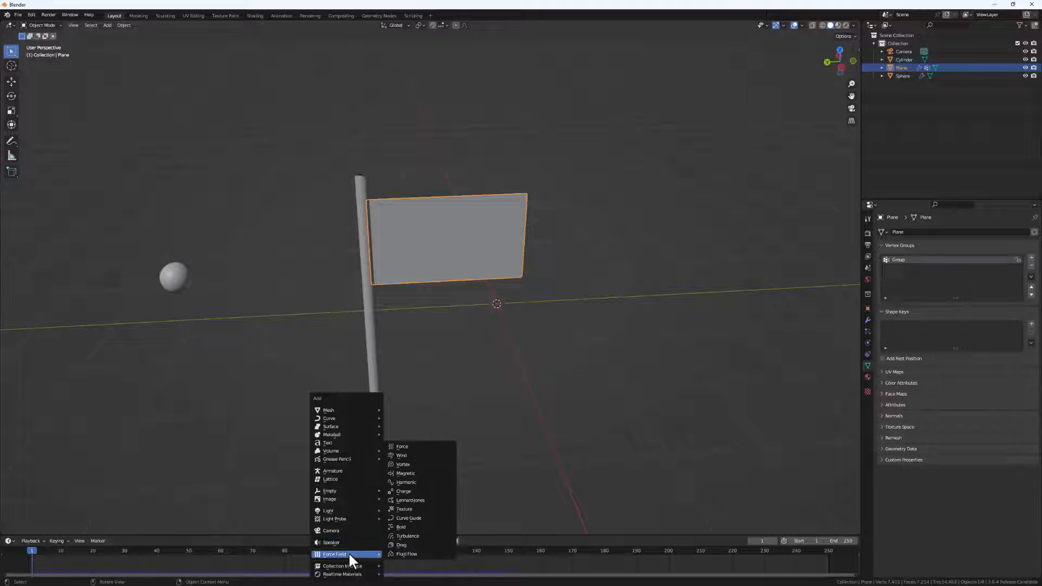
left_click(408, 457)
middle_click_drag(444, 383, 546, 296)
middle_click_drag(453, 256, 492, 259)
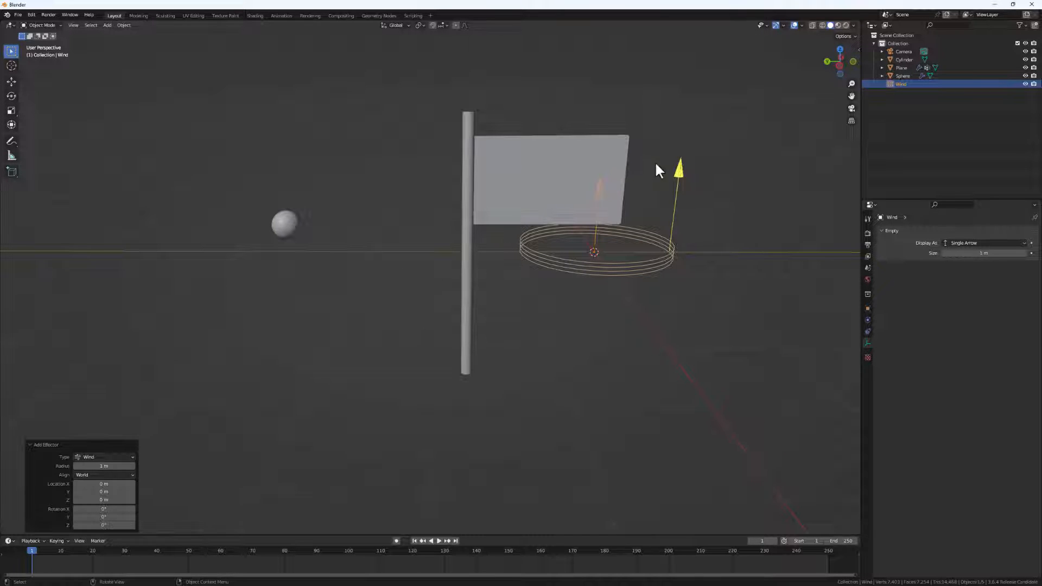
middle_click_drag(655, 164, 632, 198)
left_click_drag(642, 275, 428, 277)
middle_click_drag(429, 277, 504, 220)
key("ctrl+z")
- Move the wind field about 3.4 m along Y to the side of the pole opposite the flag
key("g")
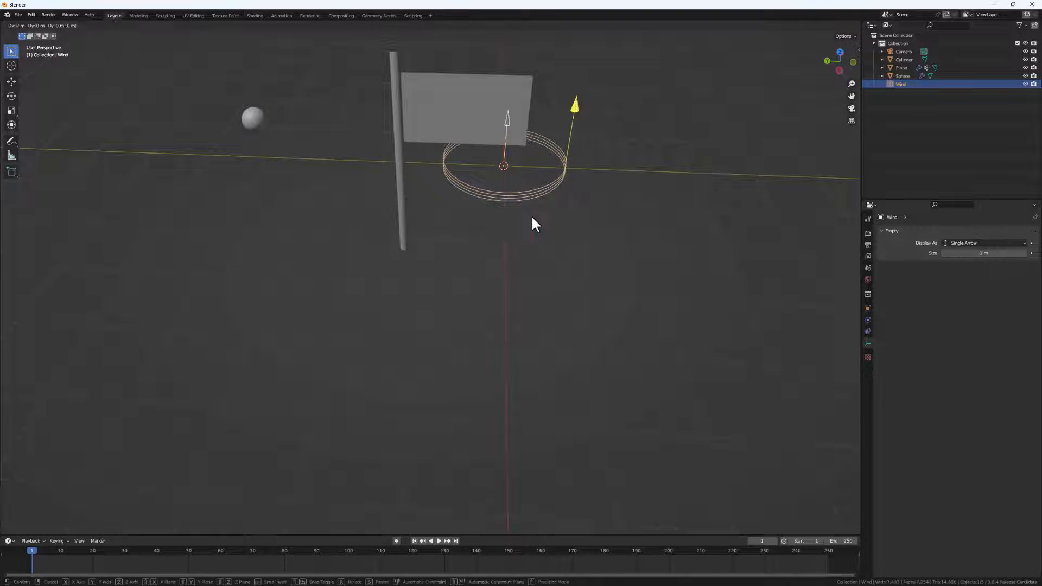
key("y")
left_click(369, 220)
middle_click_drag(369, 227, 380, 200)
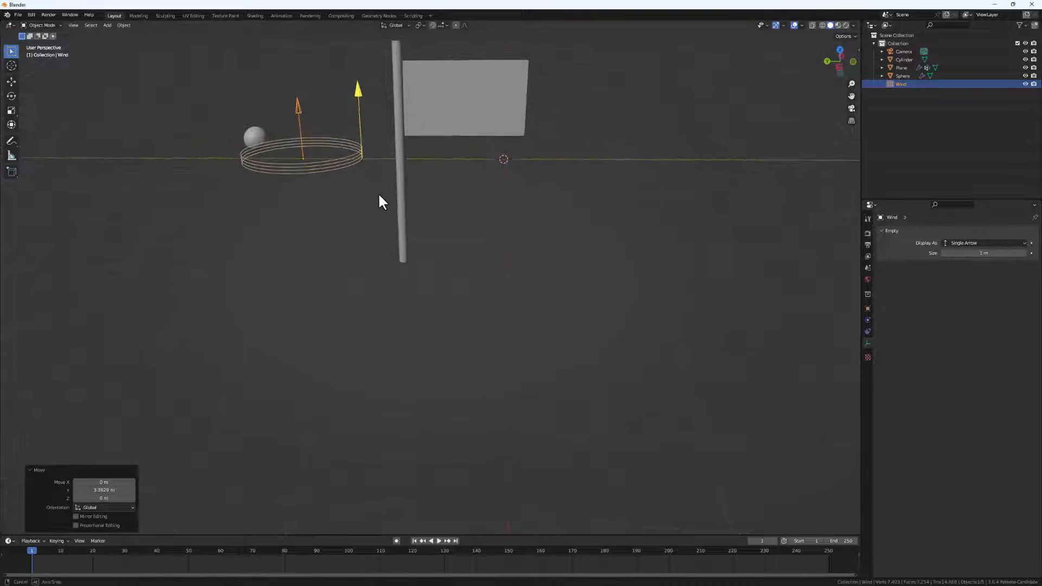
- Rotate the wind field about 75° around the X axis so that its arrow points toward the flag
key("r")
key("x")
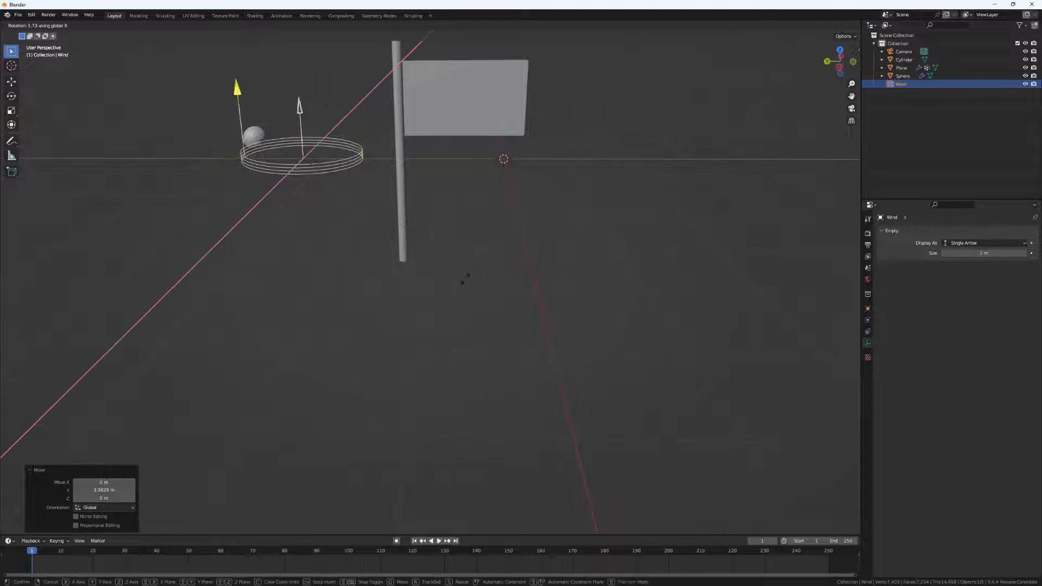
left_click(500, 206)
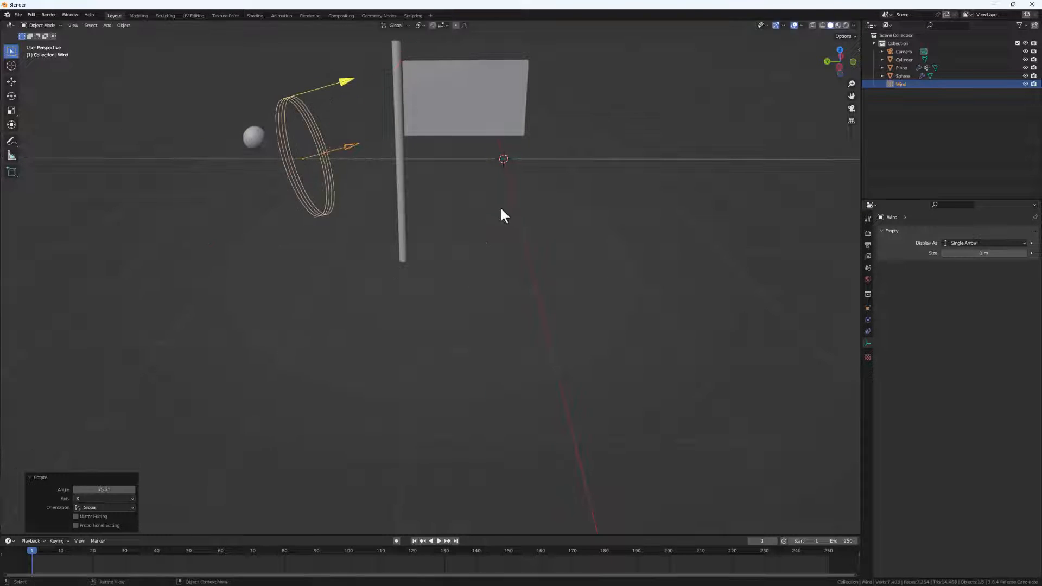
middle_click_drag(500, 206, 399, 122)
middle_click_drag(760, 114, 357, 182)
- Move the wind field freely about 0.6 m closer to the pole
key("g")
left_click(429, 213)
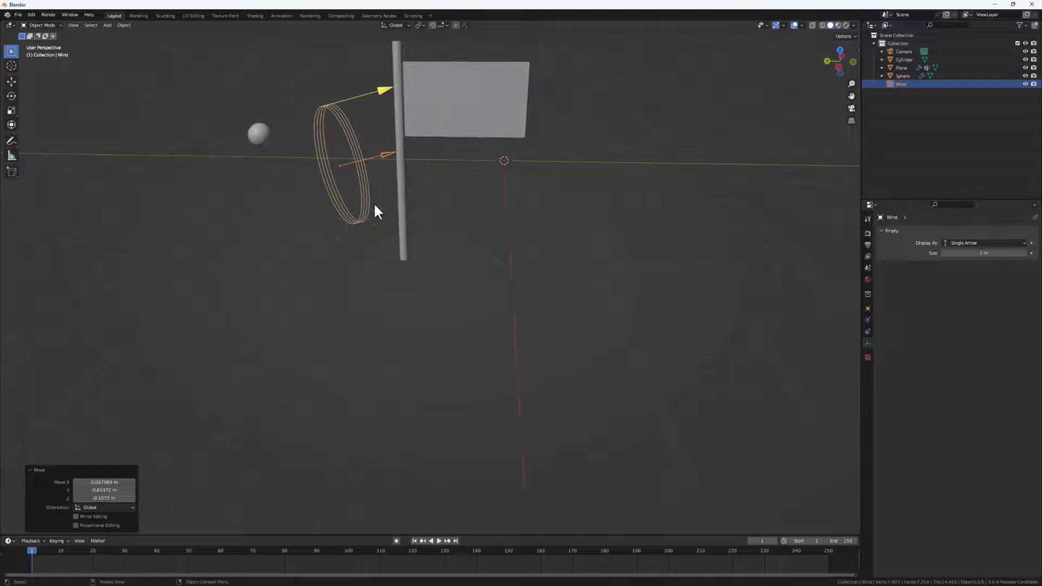
middle_click_drag(808, 363, 471, 258)
left_click(354, 187)
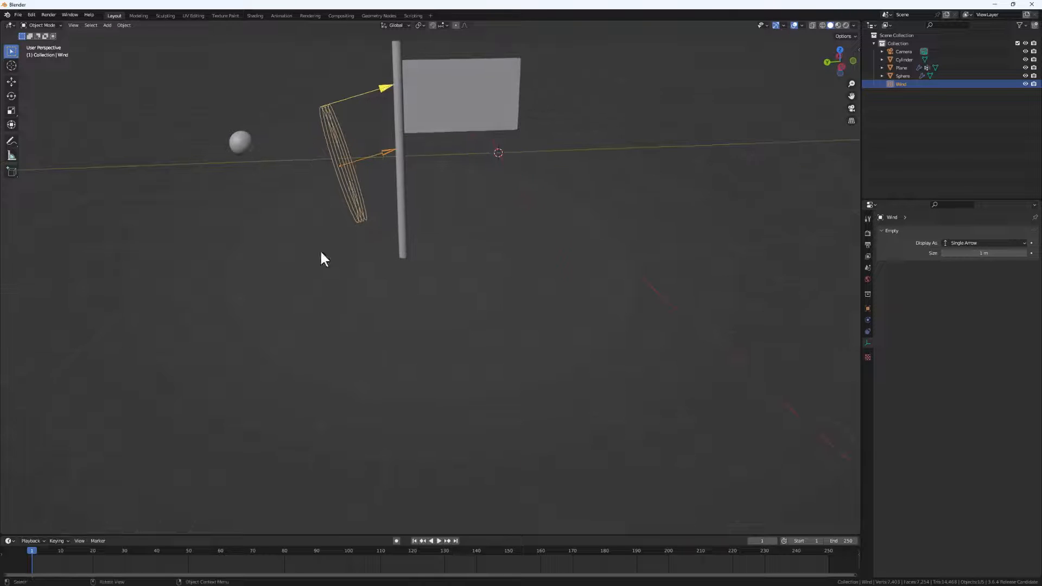
- Set the wind force field's strength to 10000 in its physics settings
middle_click_drag(328, 108, 352, 200)
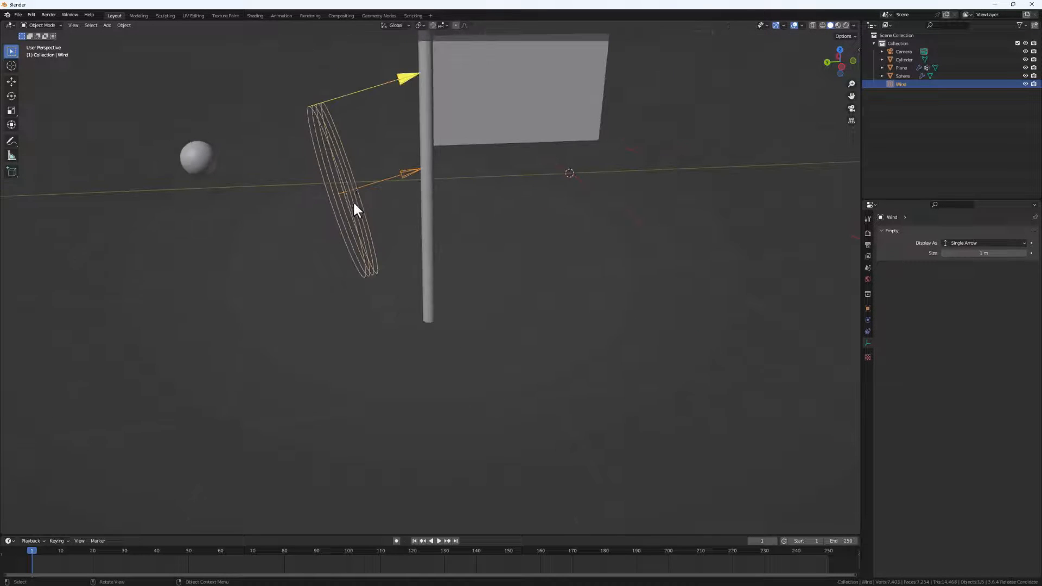
left_click(867, 322)
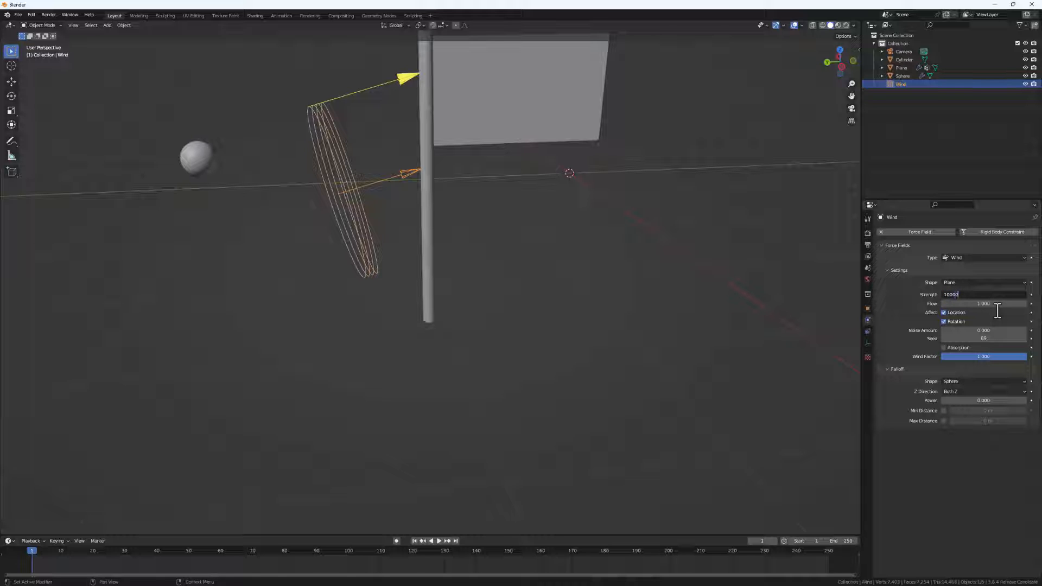
key("Return")
scroll(539, 327, "down", 3)
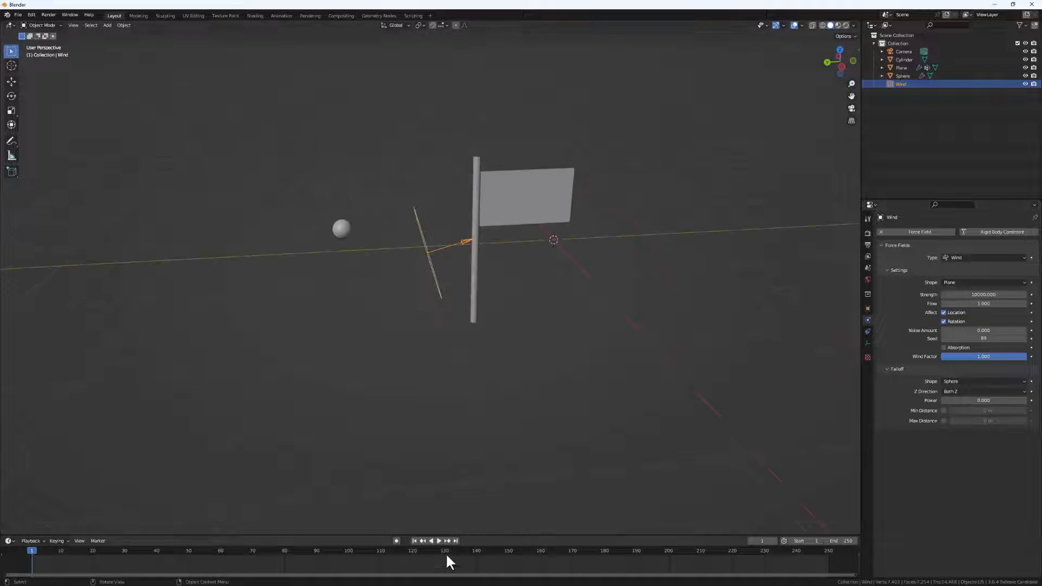
- Play the simulation to examine the flag in the wind, then rewind to frame 1
scroll(473, 400, "up", 3)
middle_click_drag(522, 227, 487, 346, "shift")
scroll(487, 346, "down", 1)
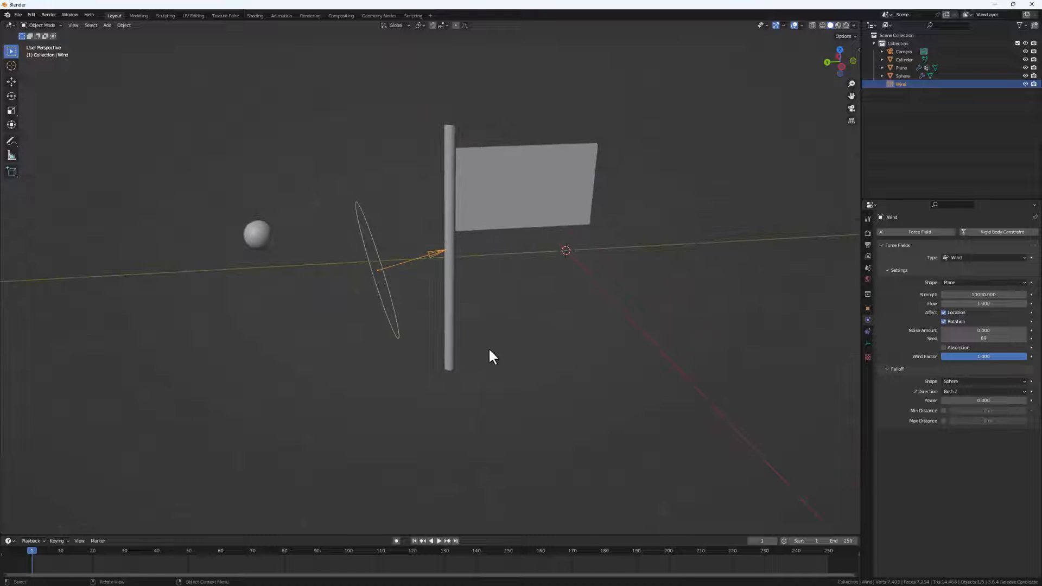
left_click(438, 541)
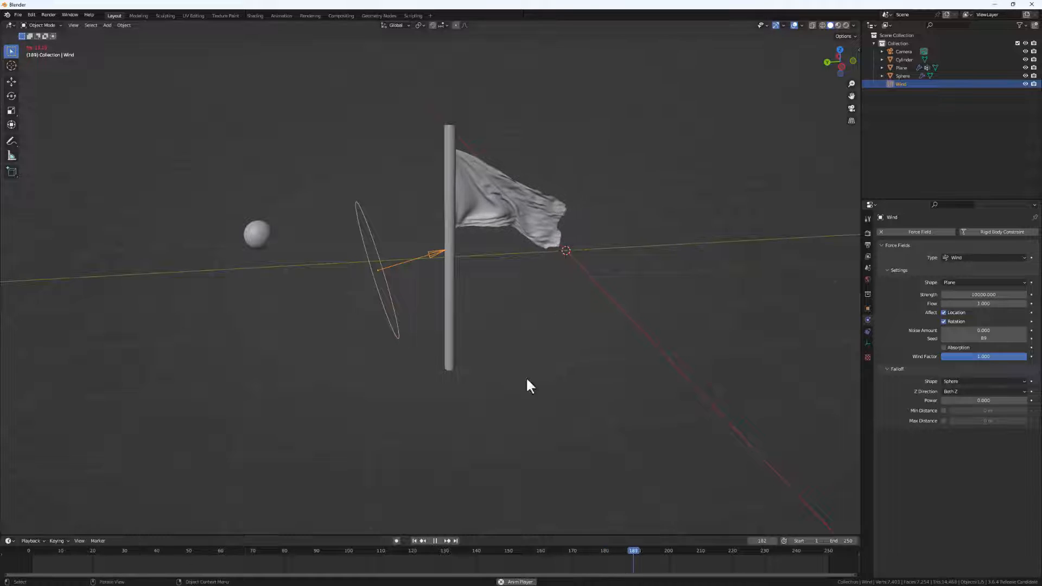
left_click(413, 541)
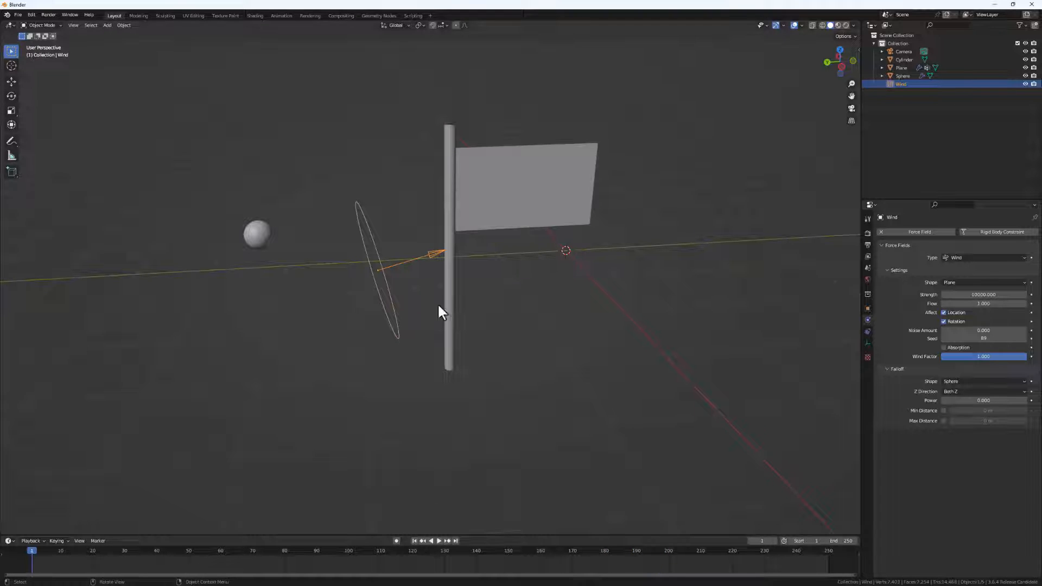
- Reposition the wind field freely, slightly lower and nearer the pole
middle_click_drag(437, 303, 516, 288)
key("g")
left_click(474, 312)
key("g")
left_click(505, 284)
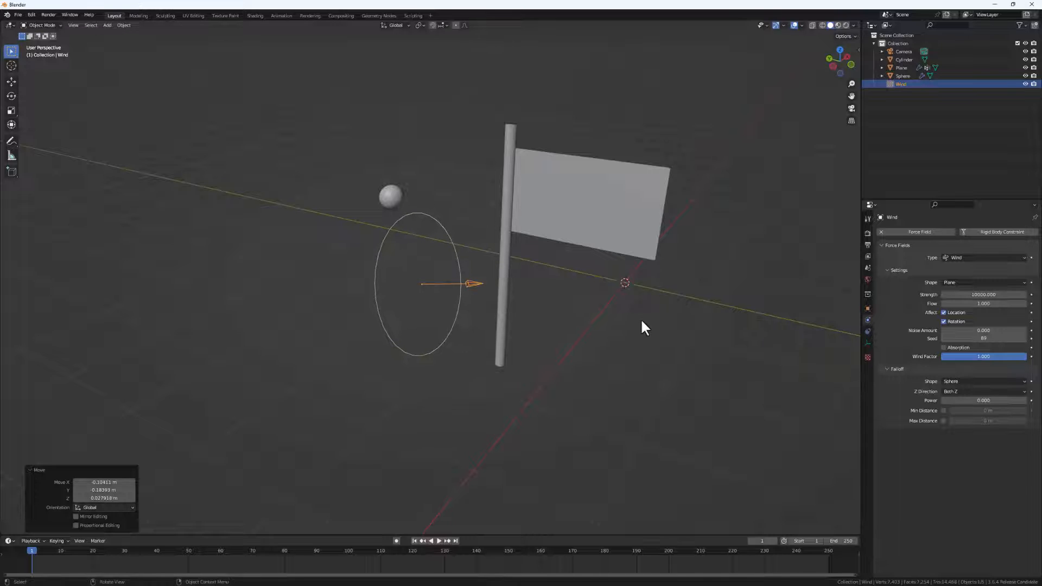
- Rotate the wind field about 20° in the view to aim it up at the flag, and set its strength to 20000
key("r")
left_click(699, 250)
middle_click_drag(698, 244, 702, 274)
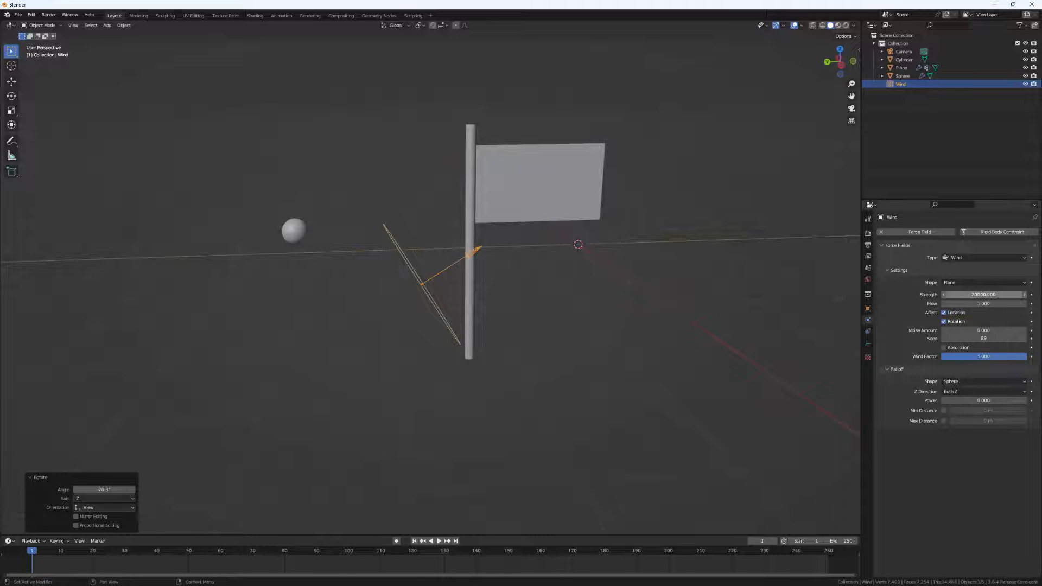
- Play the simulation with the stronger wind and examine the flag's motion from another side
left_click(438, 541)
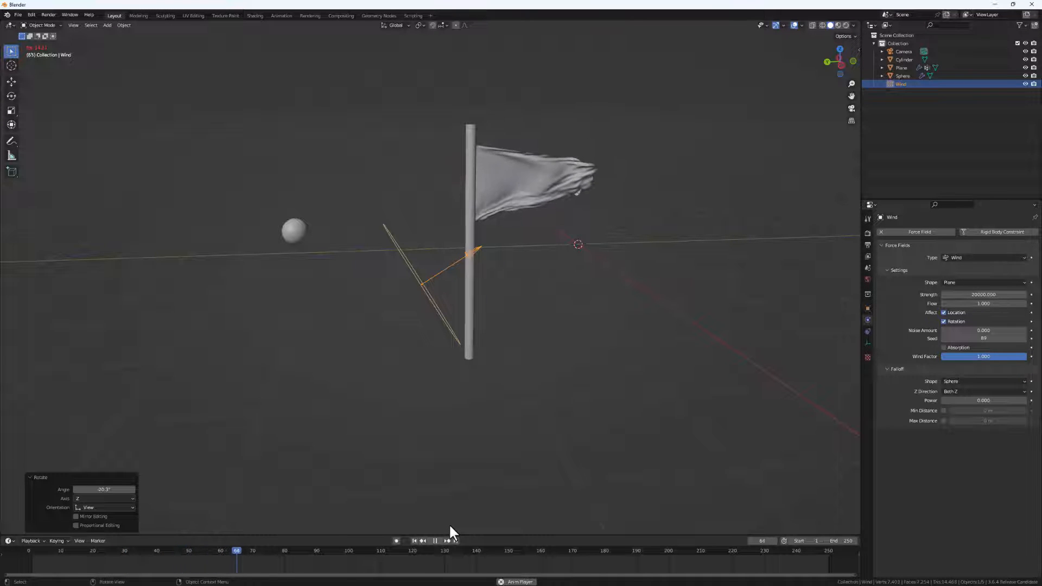
middle_click_drag(588, 277, 554, 282)
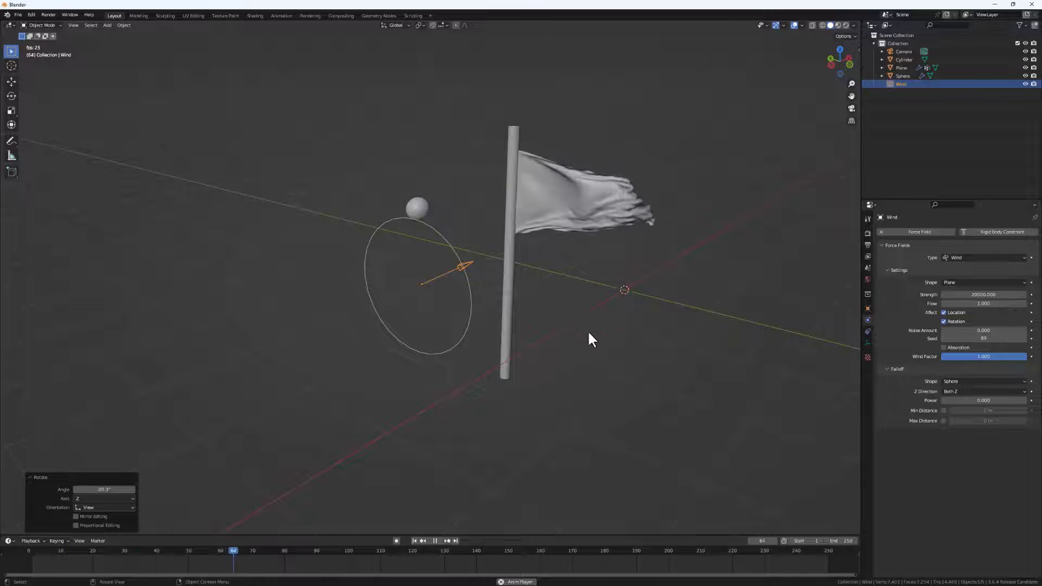
- Stop the playback, set the wind field's strength to 10000, and set the flag's cloth quality steps to 10
key("space")
left_click(982, 296)
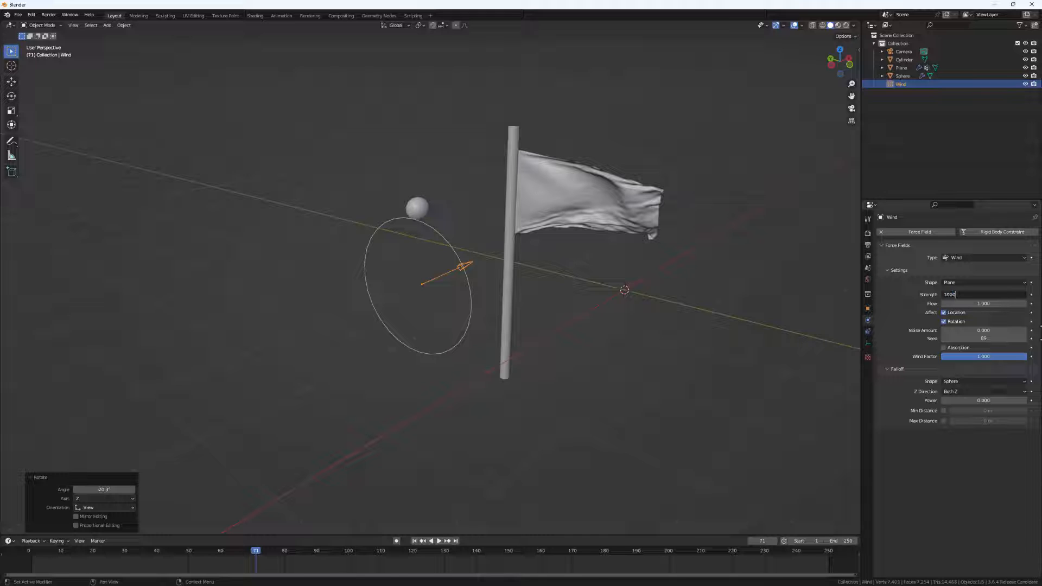
left_click(614, 211)
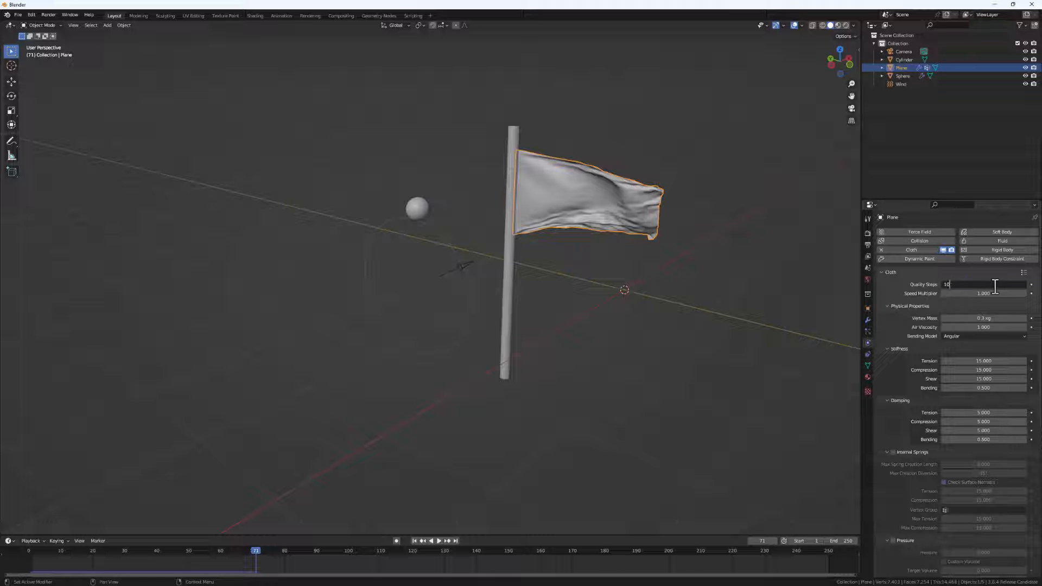
- Replay the simulation from the first frame, examine the flag's motion in the weaker wind, and rewind to frame 1
left_click(414, 540)
left_click(437, 539)
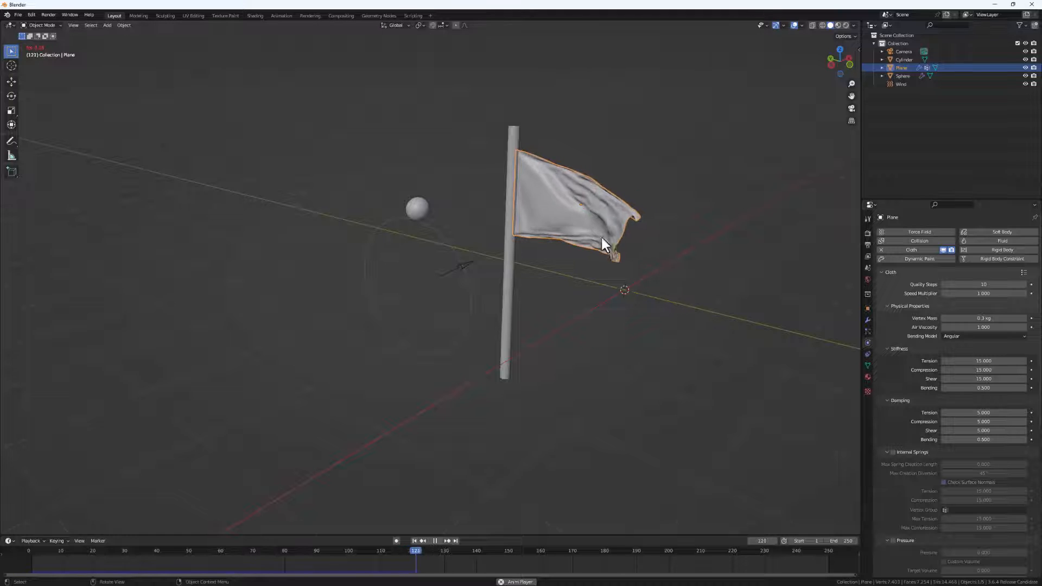
middle_click_drag(548, 351, 569, 347)
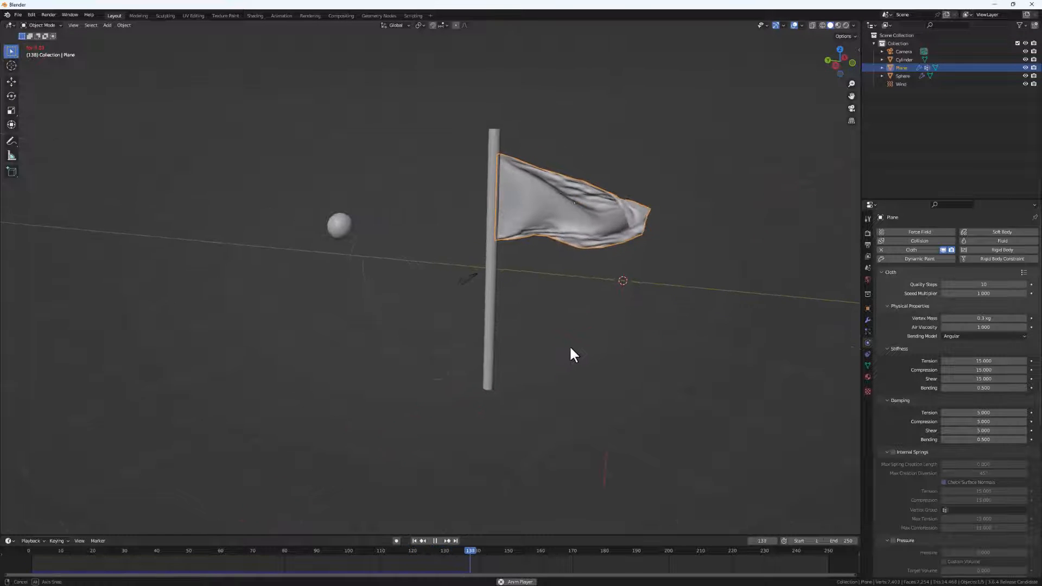
key("space")
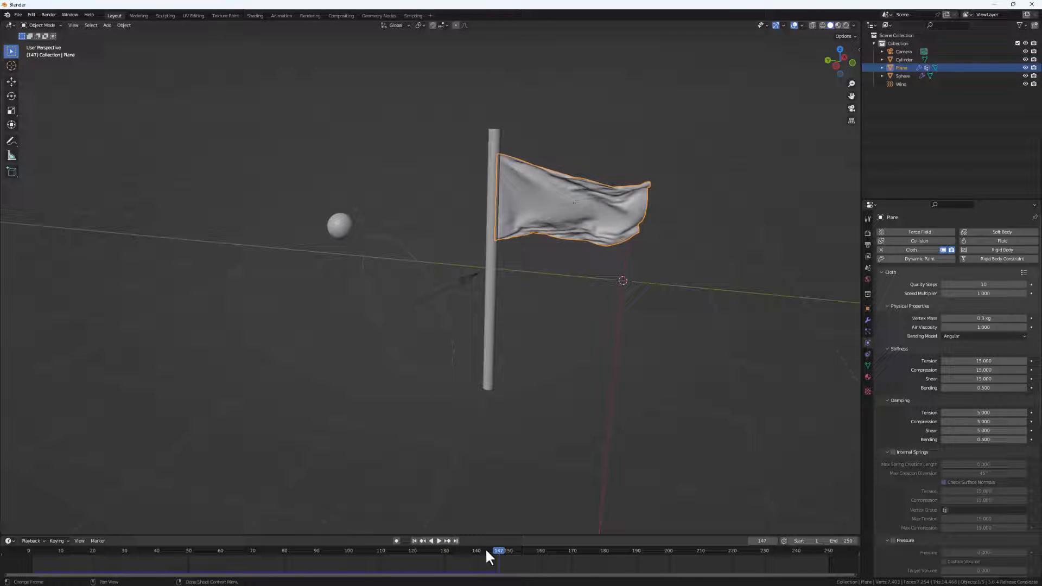
left_click(414, 542)
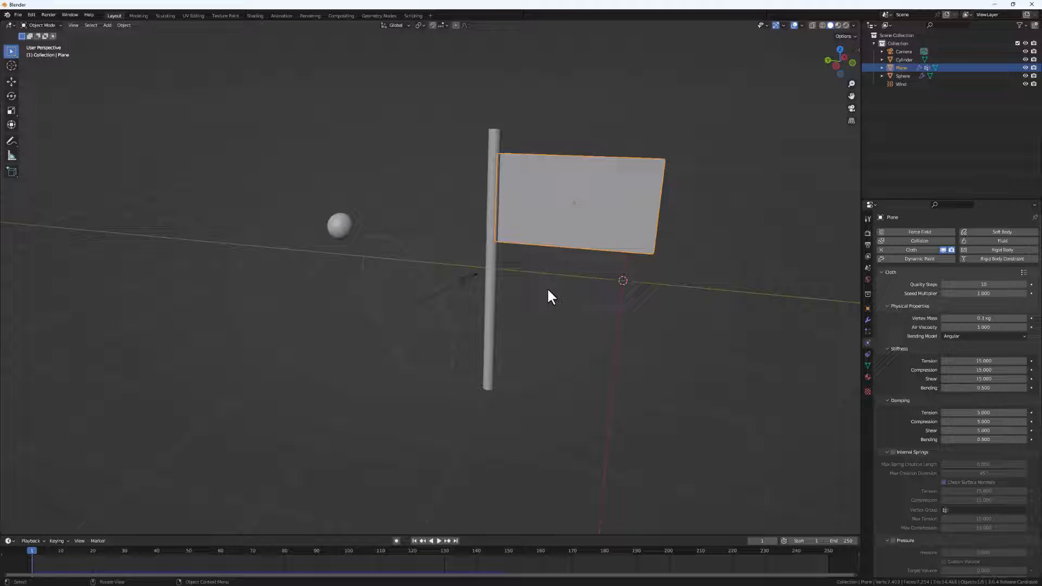
- Delete the wind force field, the cylinder pole and the sphere, keeping the cloth plane
left_click(413, 306)
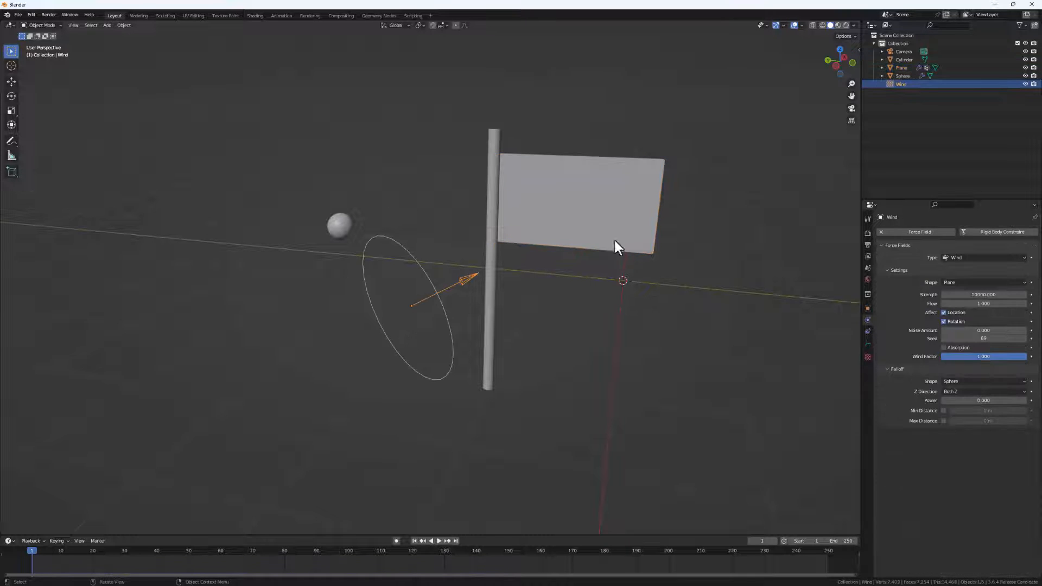
key("x")
left_click(413, 340)
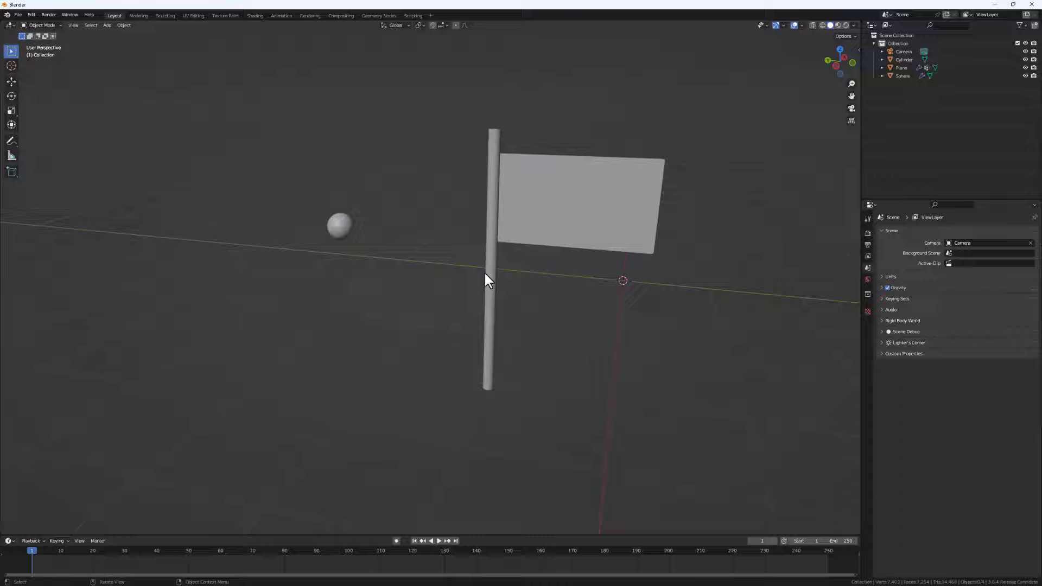
left_click(489, 304)
key("x")
left_click(487, 305)
left_click(341, 227)
key("x")
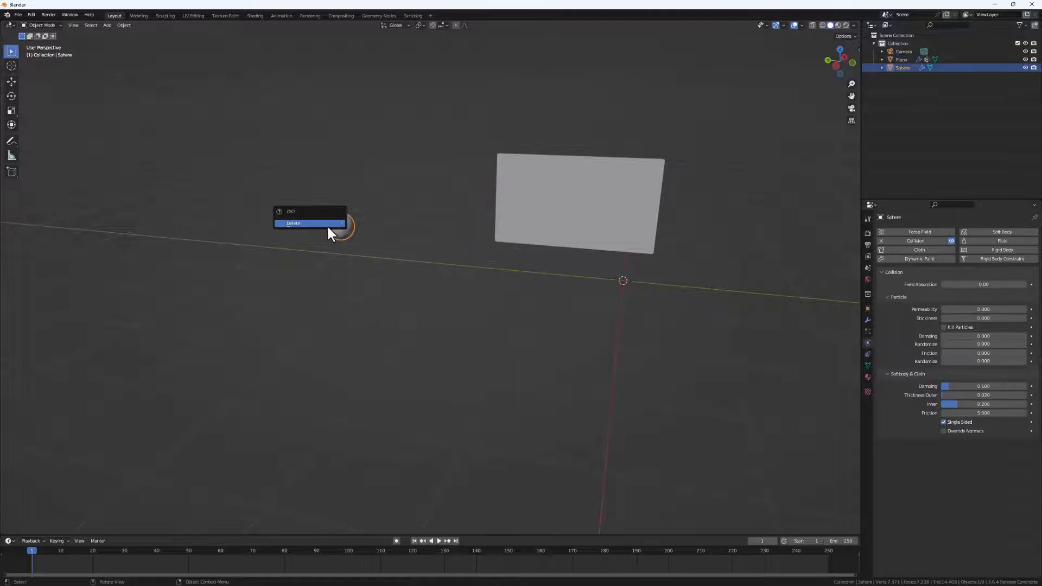
left_click(328, 227)
- Add a mesh plane at the world origin and scale it up uniformly to about 2.85 times its size as ground
middle_click_drag(569, 191, 624, 198)
left_click(614, 205)
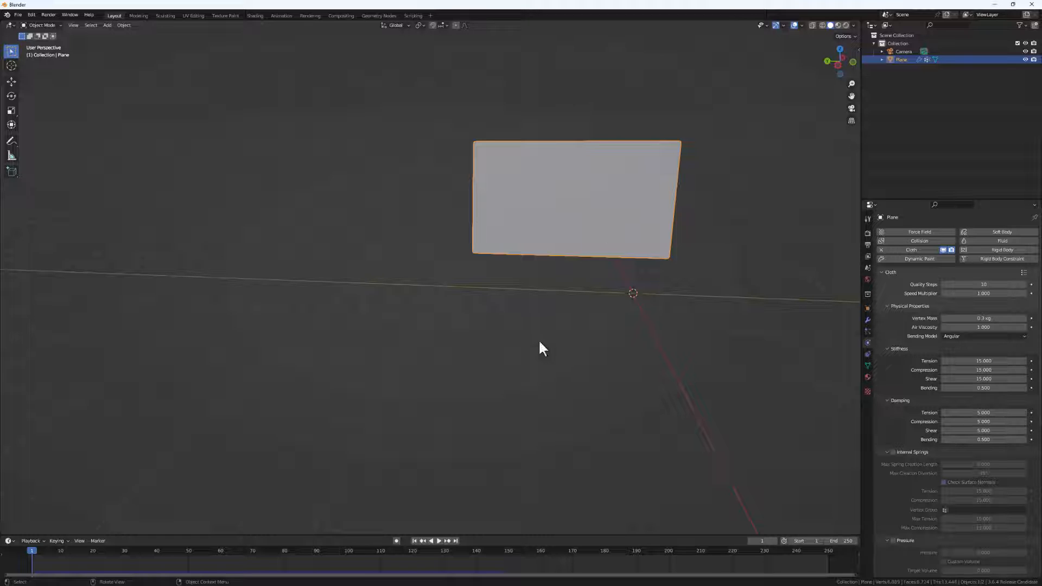
key("shift+a")
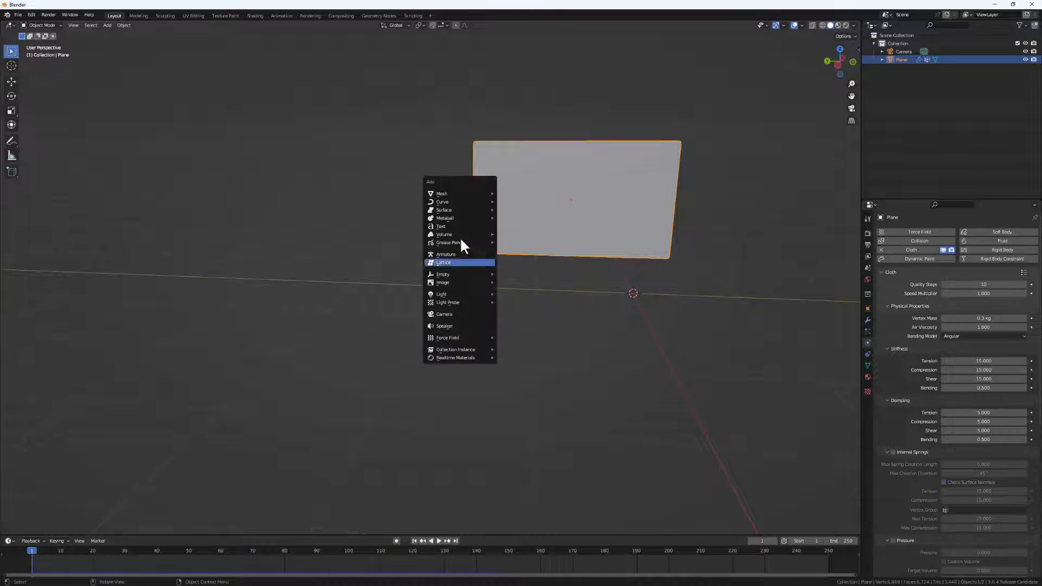
mouse_move(457, 193)
left_click(516, 193)
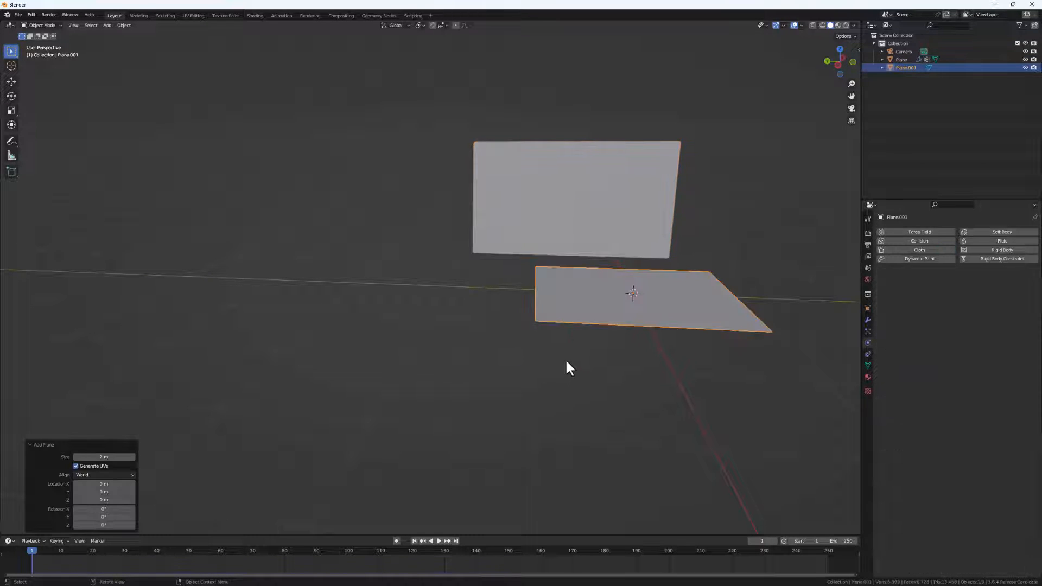
key("s")
left_click(833, 481)
scroll(622, 311, "down", 2)
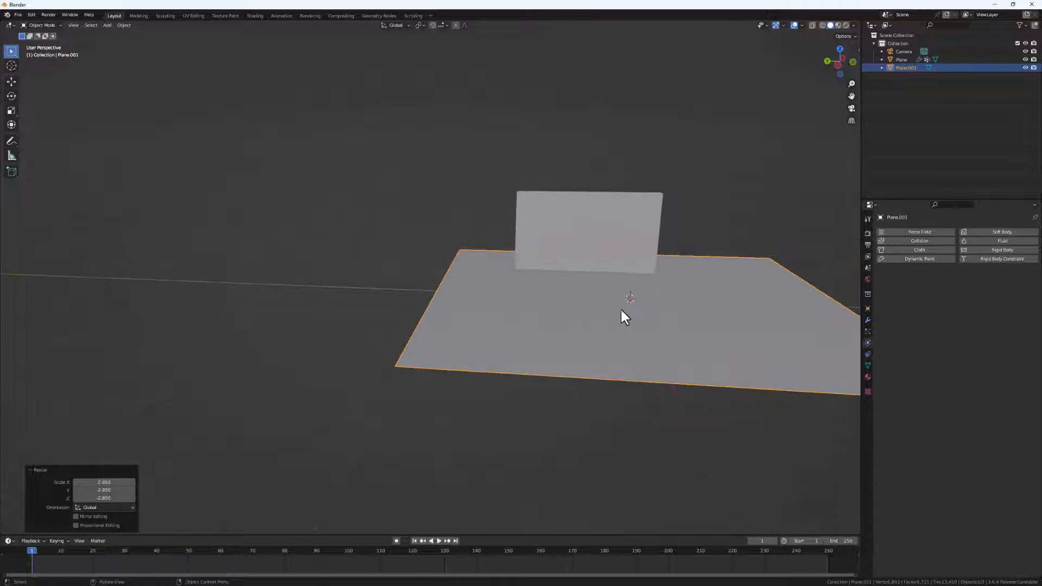
- Cut the ground plane with two parallel edge loops, one near the middle and one beside it at a slide factor of about -0.57
middle_click_drag(624, 317, 445, 356)
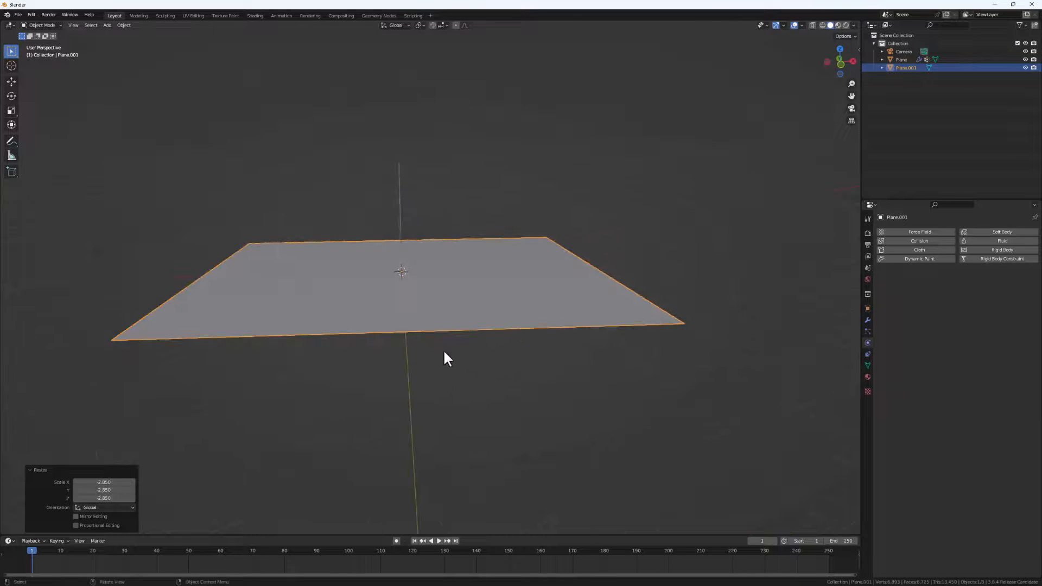
key("Tab")
scroll(421, 338, "up", 3)
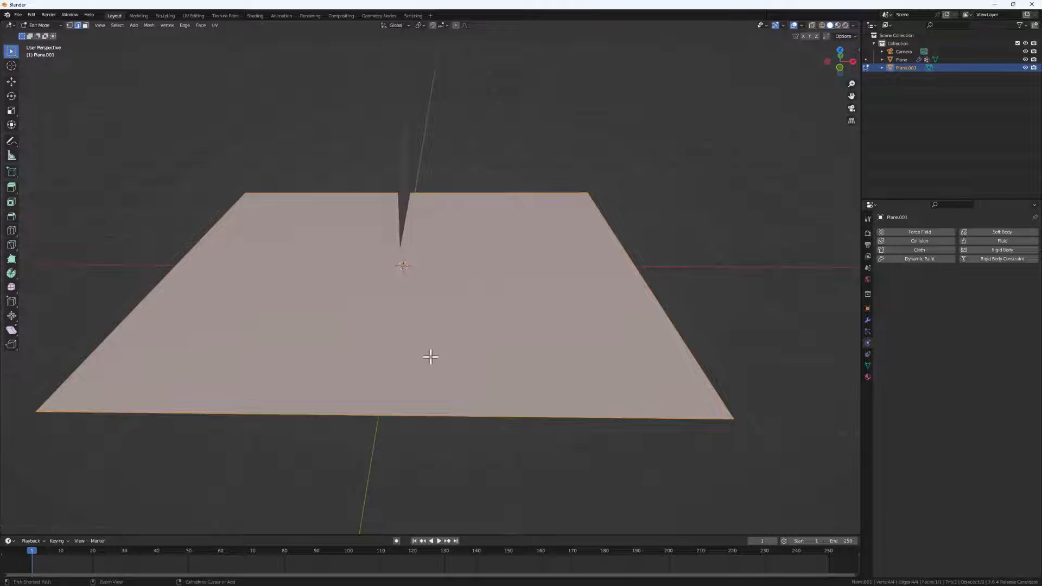
scroll(400, 418, "up", 2)
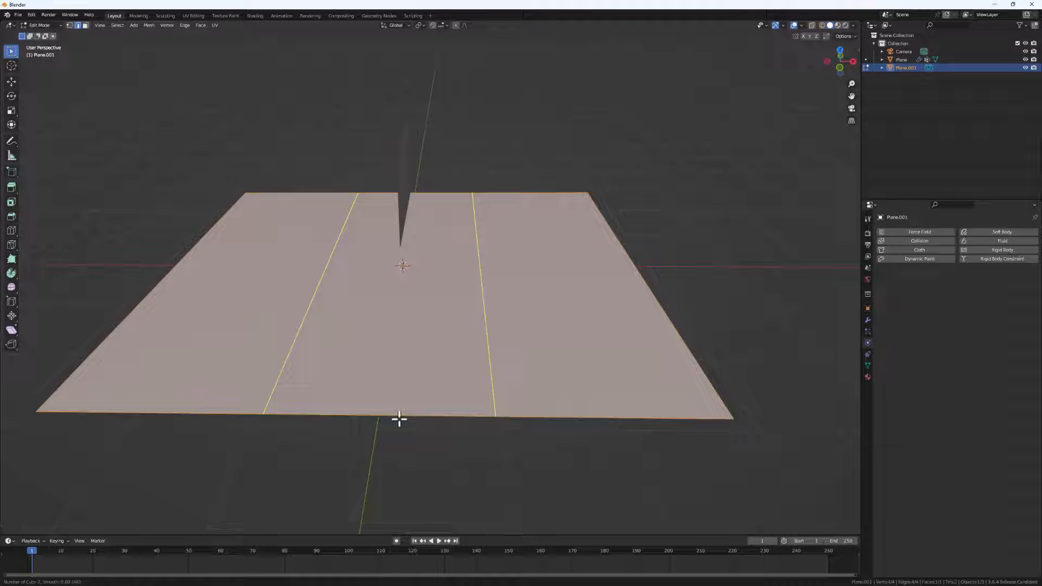
scroll(399, 419, "down", 1)
left_click(400, 418)
left_click(403, 419)
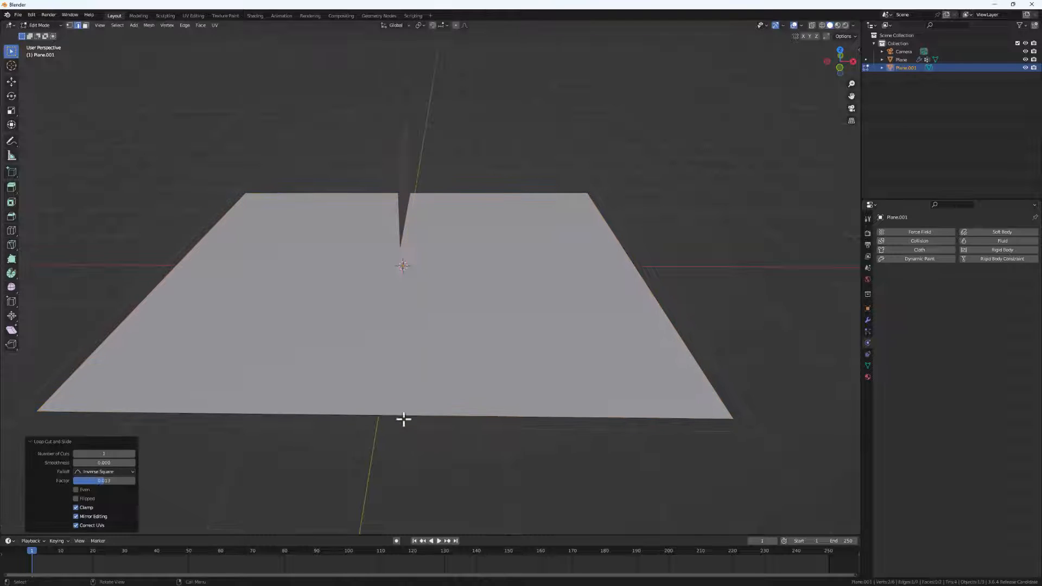
left_click(441, 409)
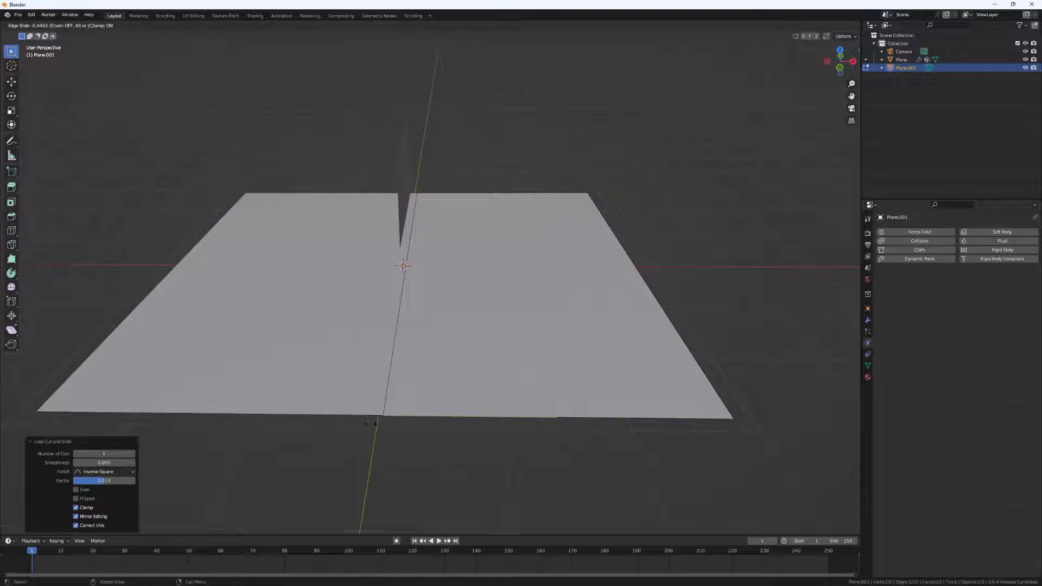
left_click(348, 431)
- Raise the off-centre edge loop along Z and shift it toward the middle loop, forming a steep step in the ground
middle_click_drag(423, 400, 426, 373)
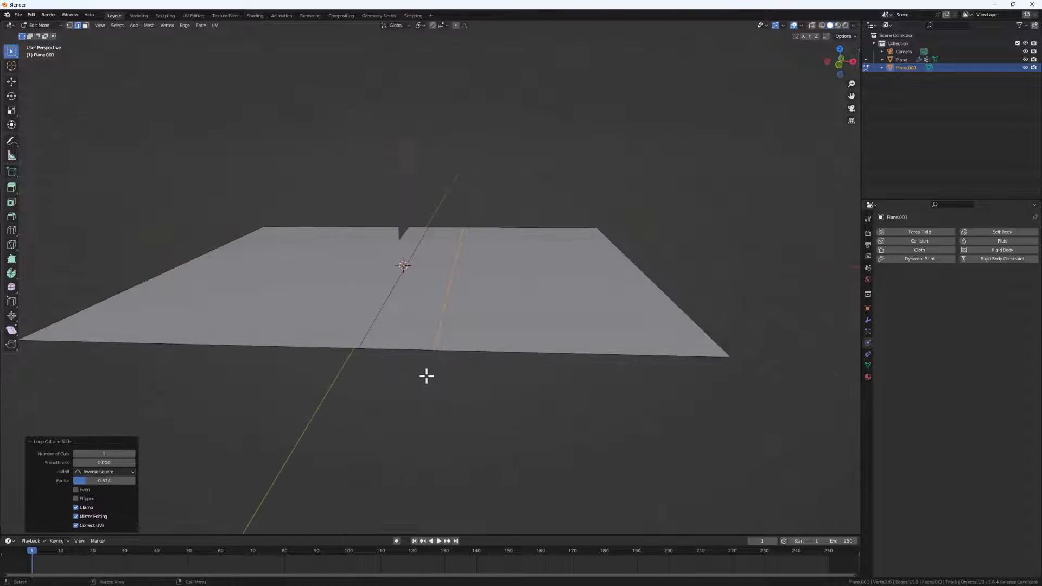
key("z")
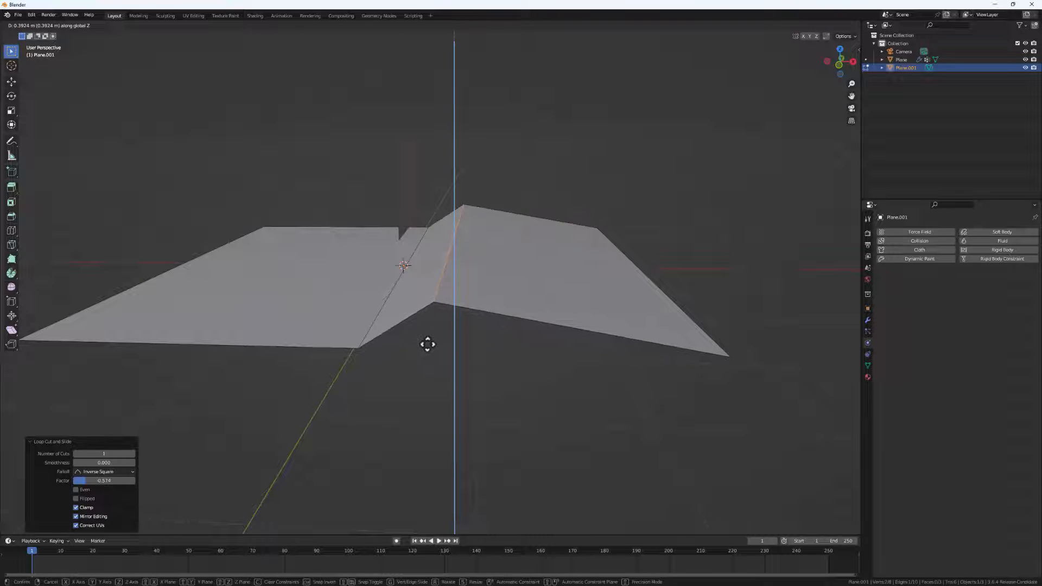
left_click(427, 341)
key("g")
left_click(428, 356)
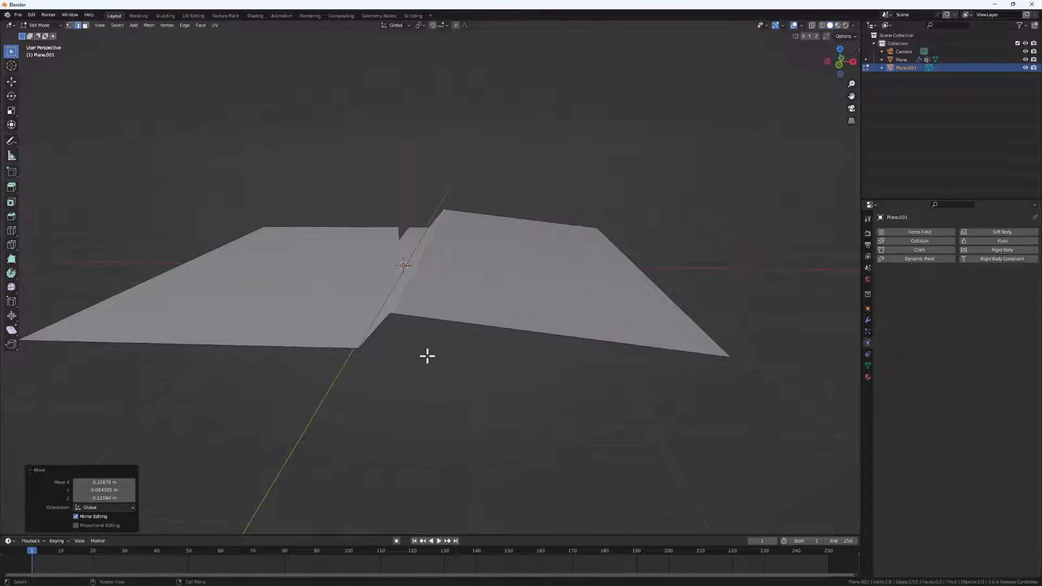
middle_click_drag(428, 356, 465, 323)
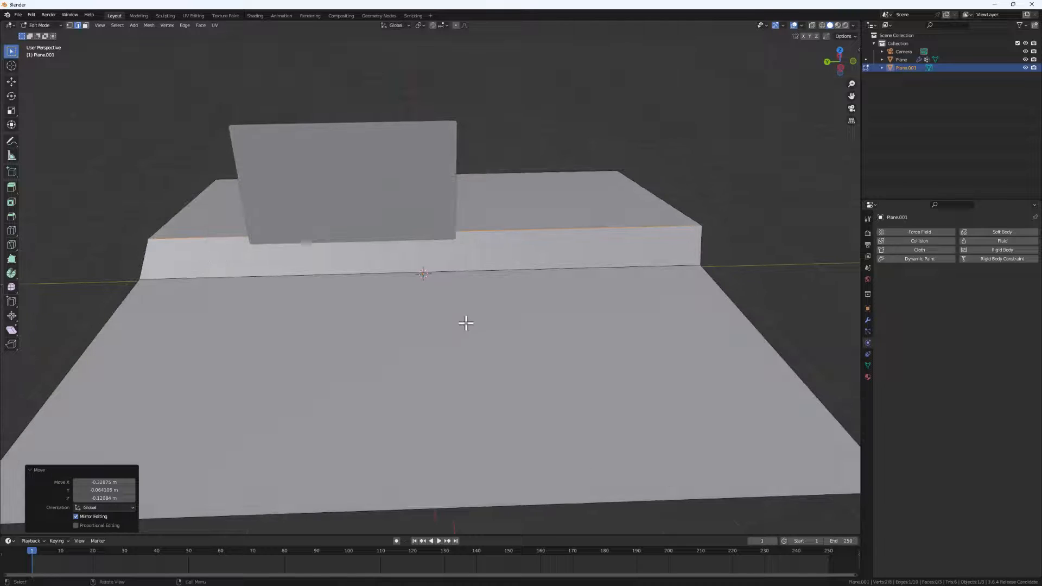
- Return to Object Mode and give the stepped ground plane collision physics
key("Tab")
scroll(529, 306, "down", 4)
middle_click_drag(533, 314, 529, 350)
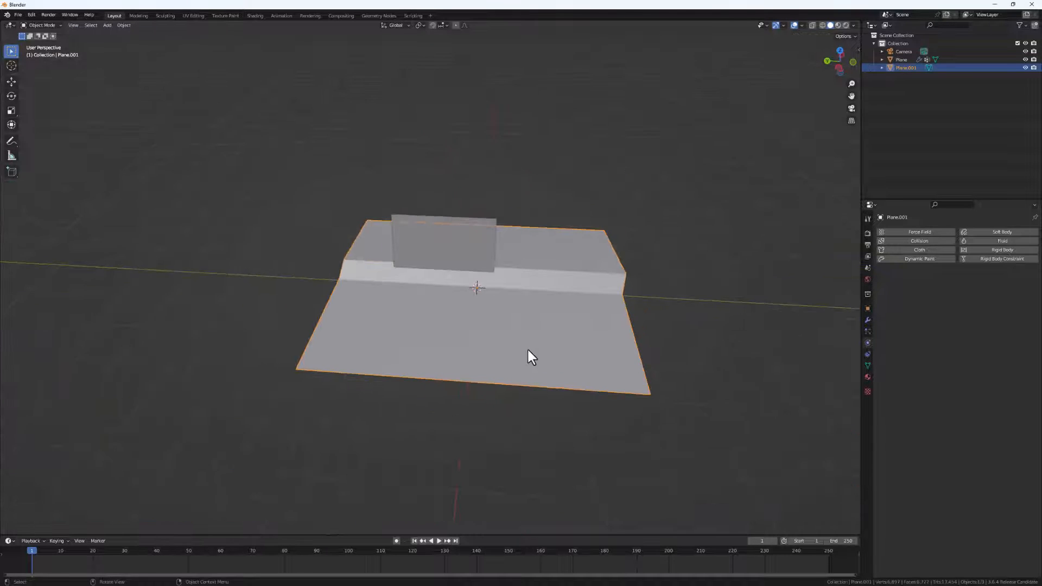
scroll(565, 342, "up", 4)
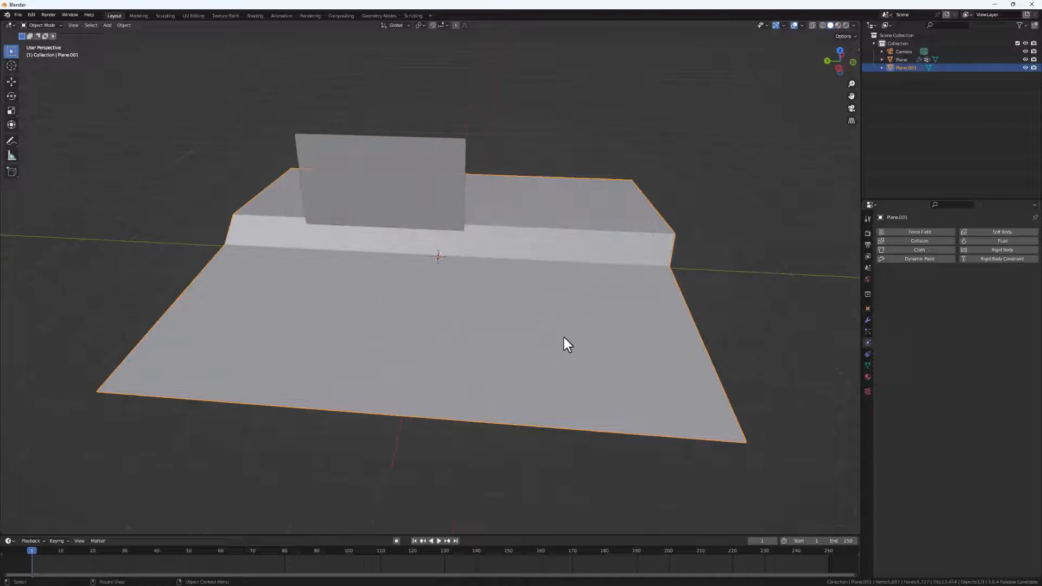
left_click(916, 240)
middle_click_drag(752, 313, 701, 319)
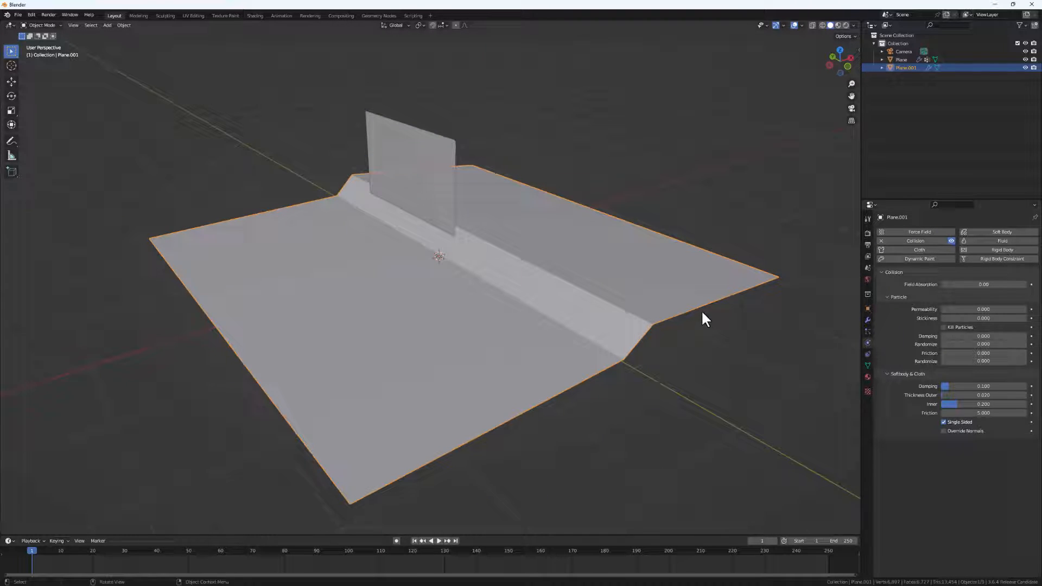
- Play the simulation to examine how the pinned cloth meets the stepped ground, and rewind to frame 1
left_click(436, 174)
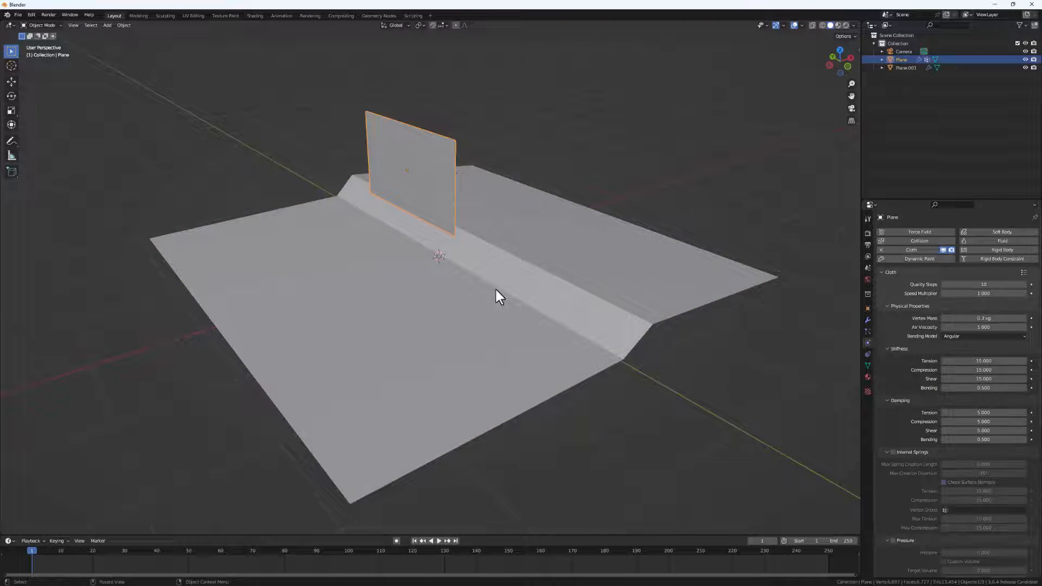
left_click(530, 335)
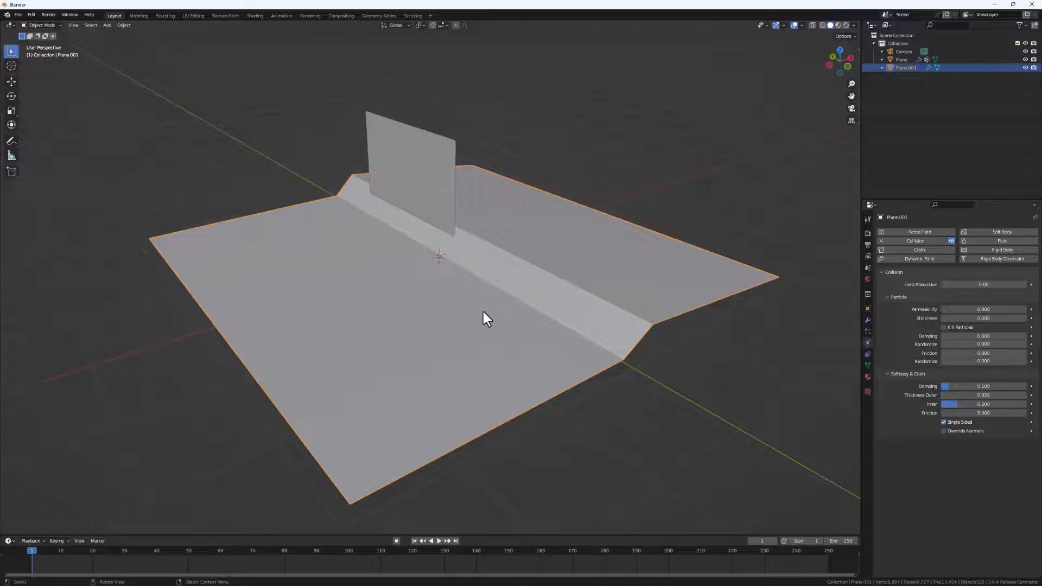
middle_click_drag(483, 312, 467, 559)
left_click(439, 541)
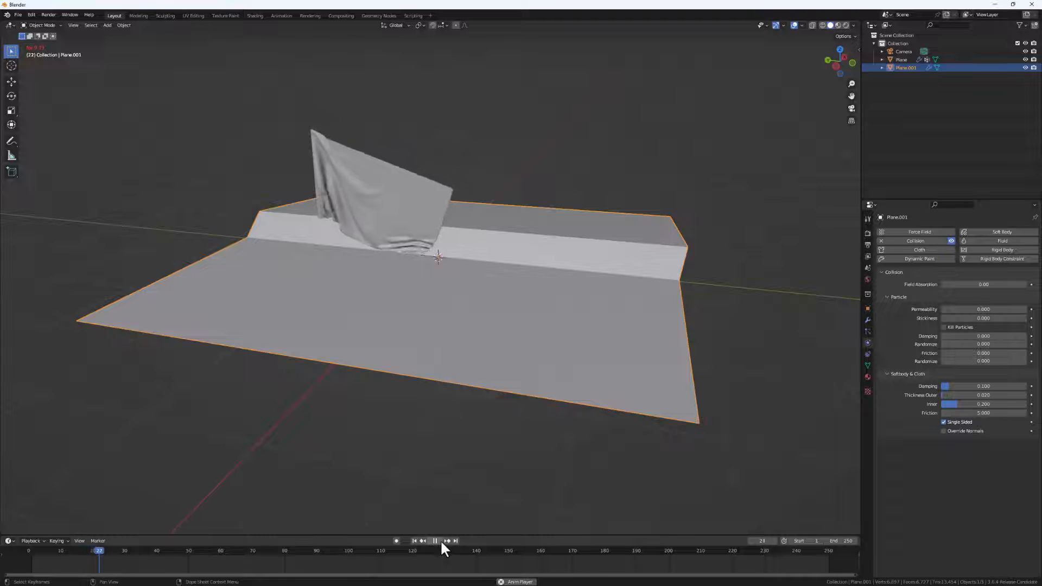
left_click(441, 540)
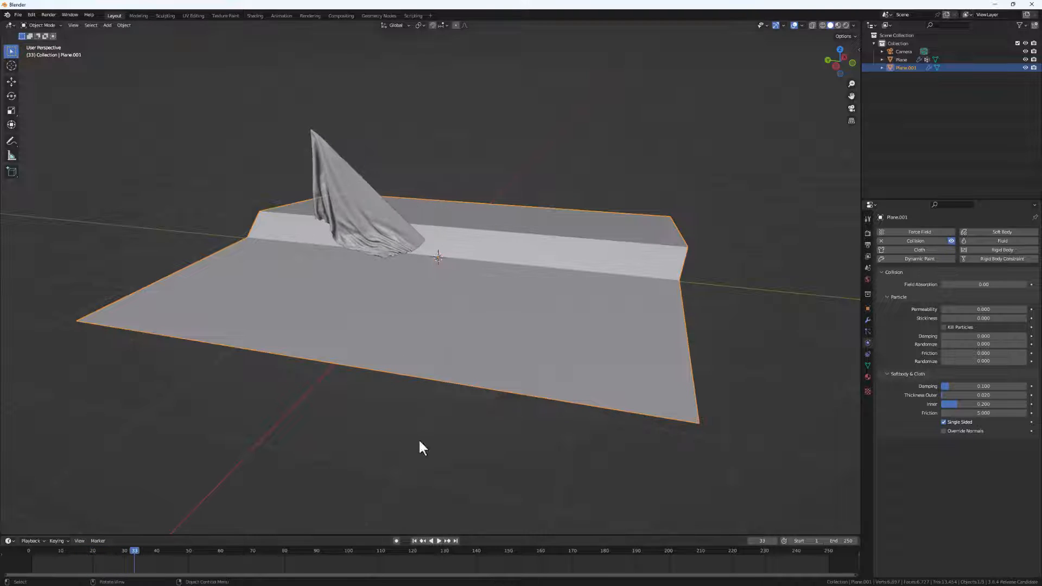
left_click(414, 541)
- Clear the pin group from the cloth's shape settings and play the simulation to drop the cloth onto the step
middle_click_drag(372, 259, 326, 156)
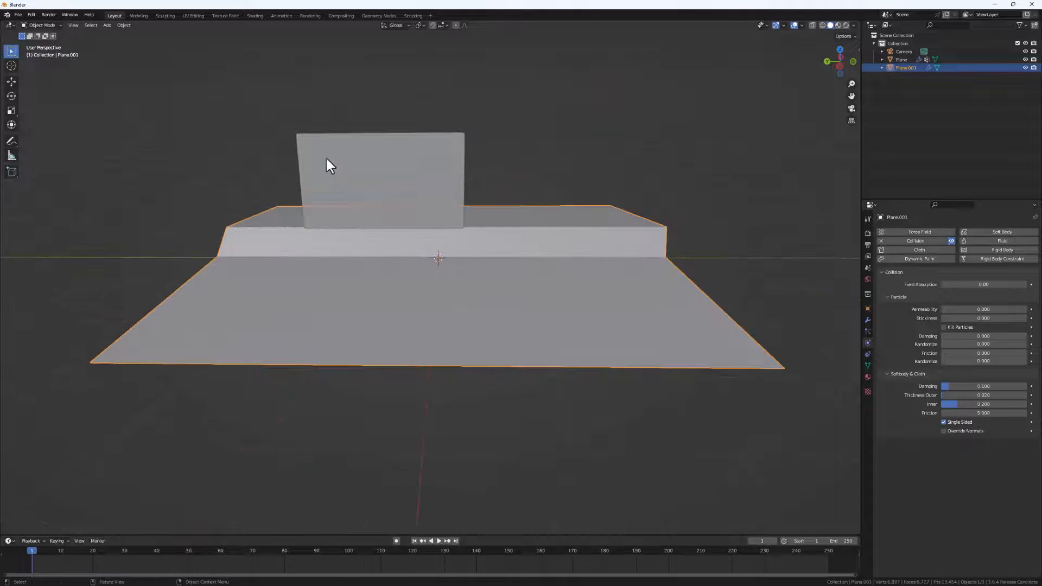
left_click(327, 164)
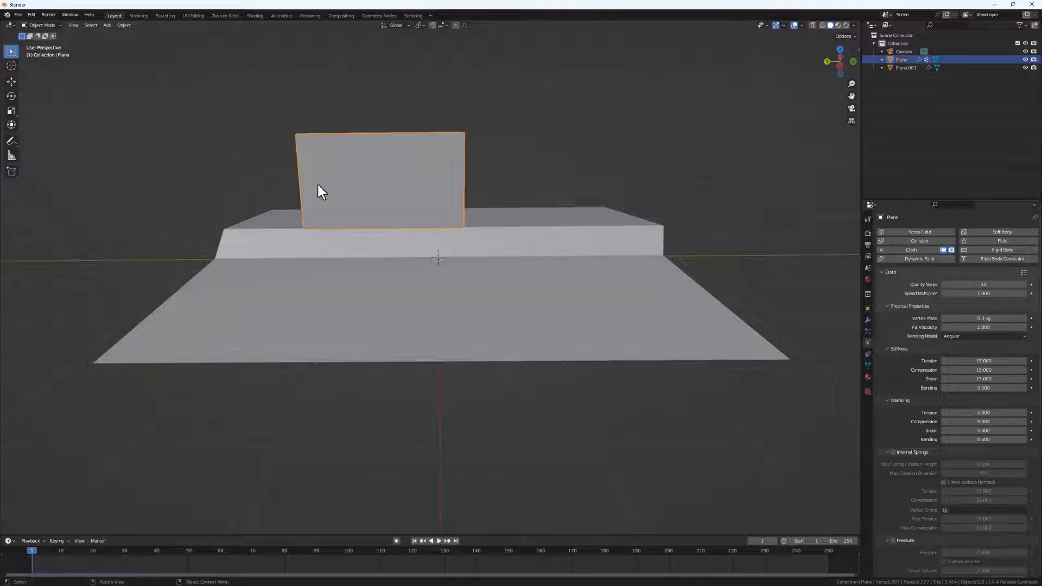
scroll(384, 279, "up", 1)
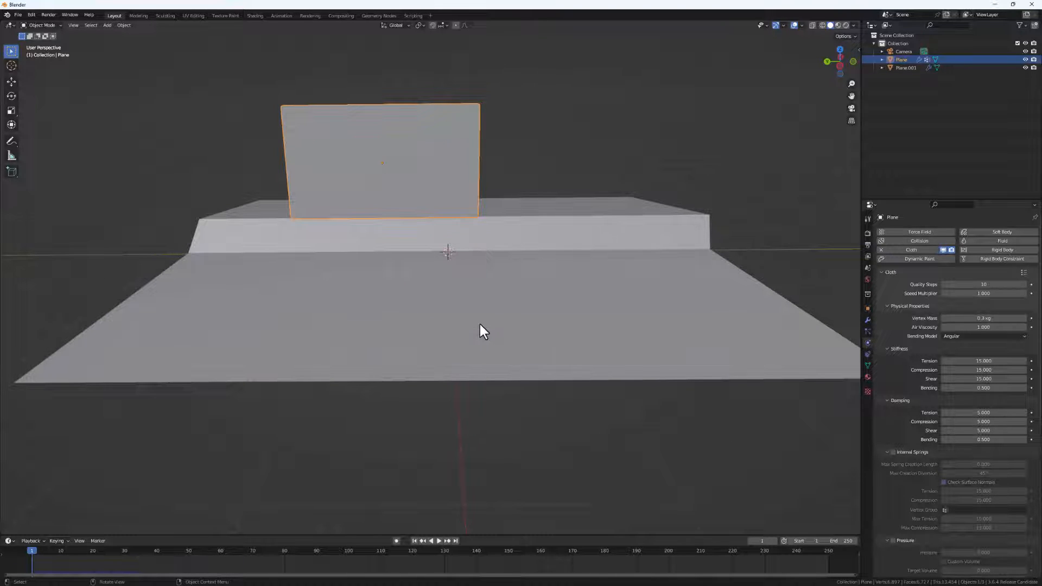
scroll(914, 451, "down", 9)
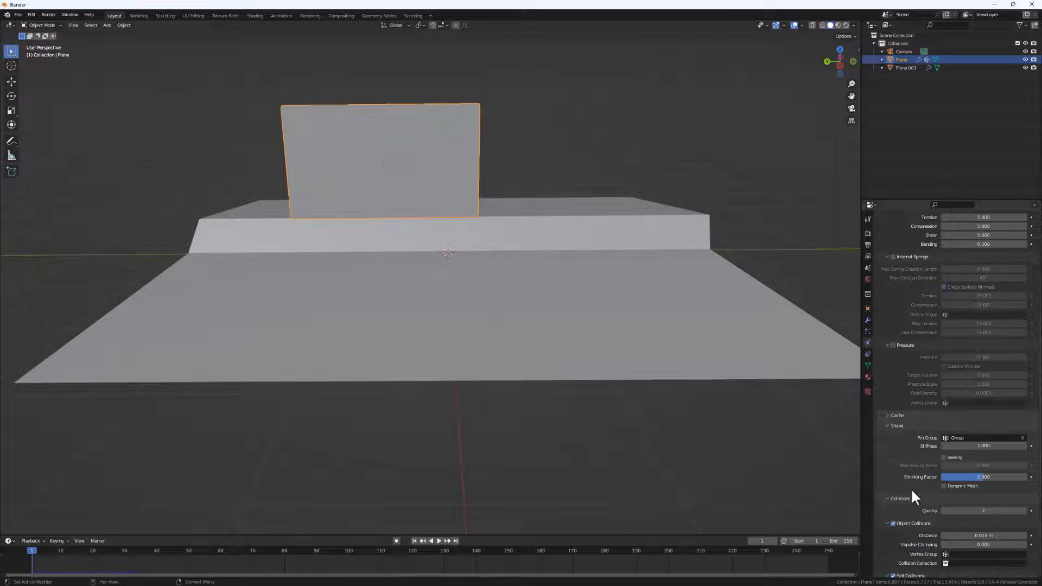
left_click(1023, 437)
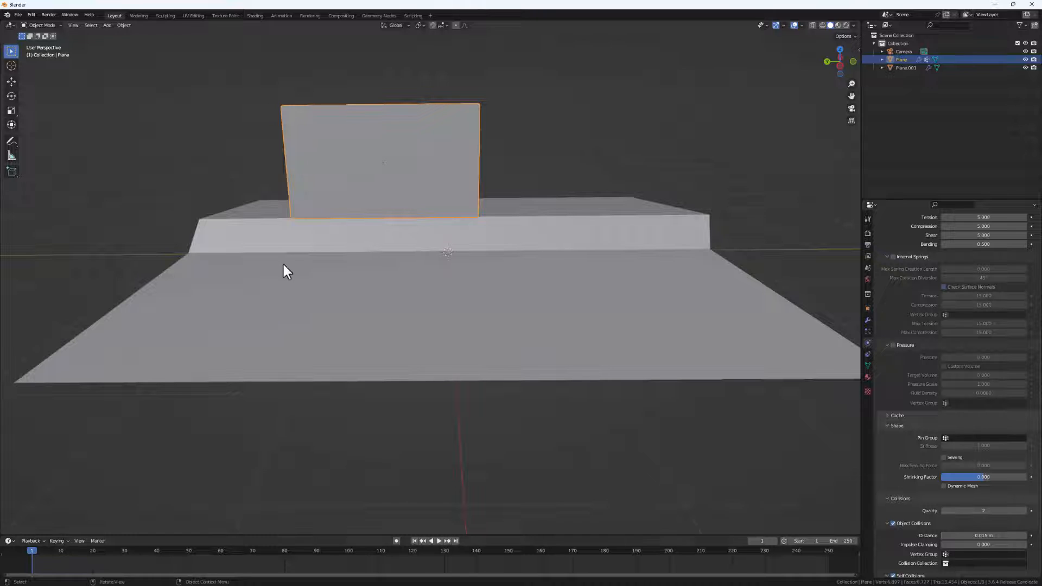
left_click(439, 540)
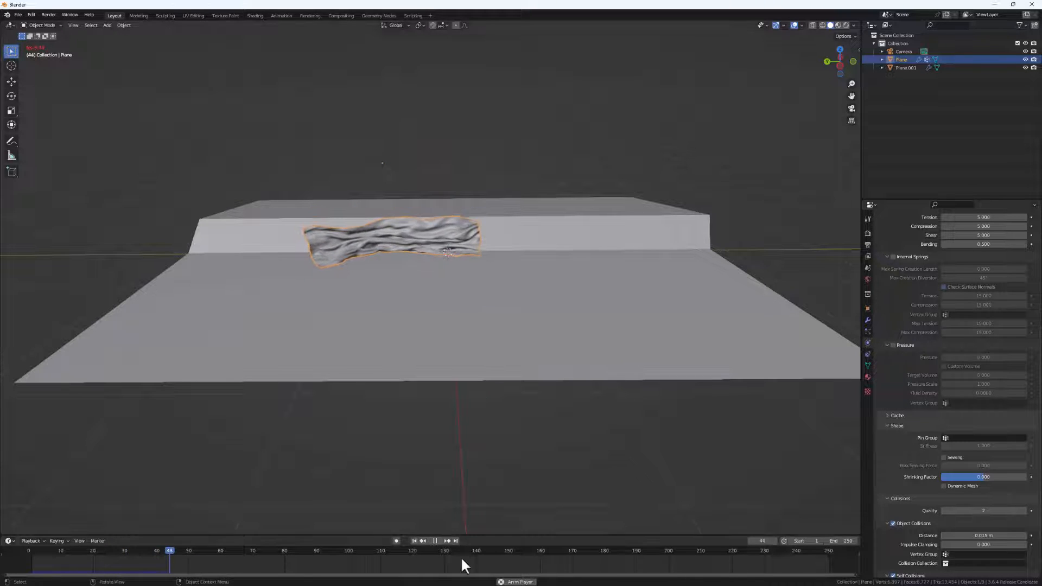
- Stop the simulation, rewind to frame 1, and rotate the cloth about 33° in the view plane
left_click(435, 541)
left_click(414, 541)
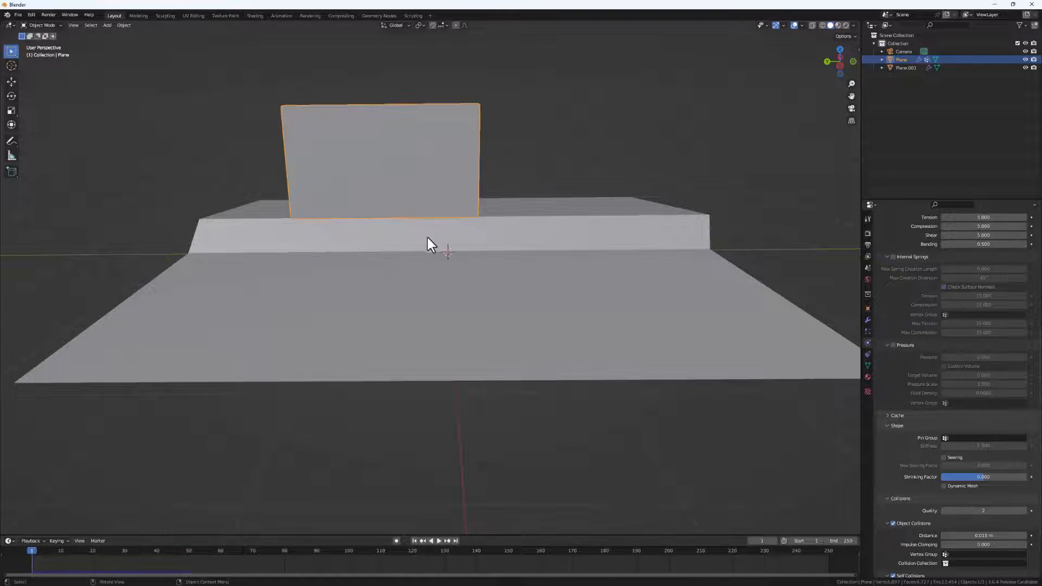
middle_click_drag(428, 237, 422, 223)
middle_click_drag(526, 280, 514, 304)
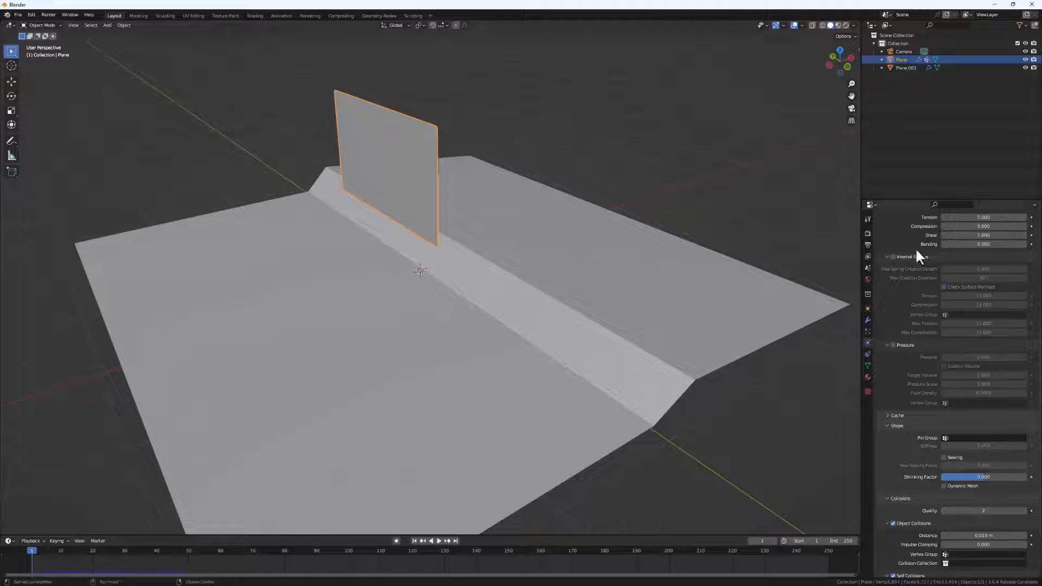
scroll(886, 307, "up", 3)
scroll(886, 306, "up", 5)
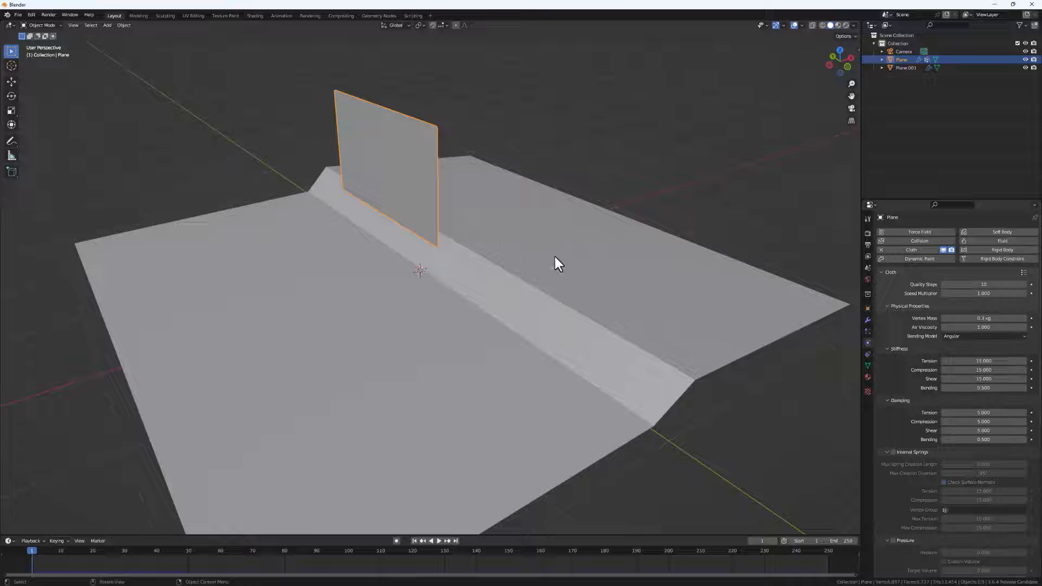
key("r")
left_click(600, 507)
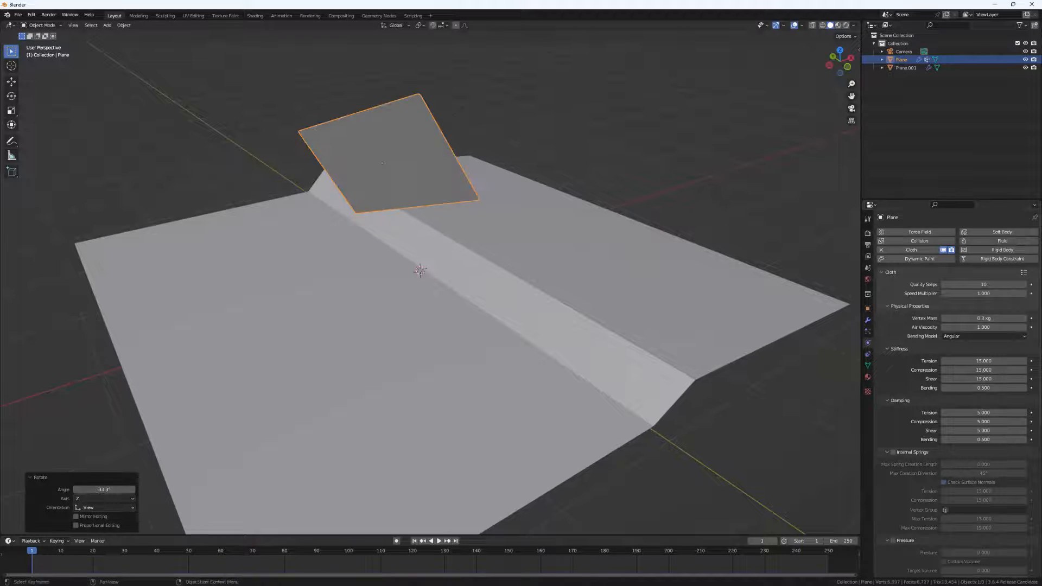
scroll(416, 383, "down", 3)
middle_click_drag(416, 383, 439, 396)
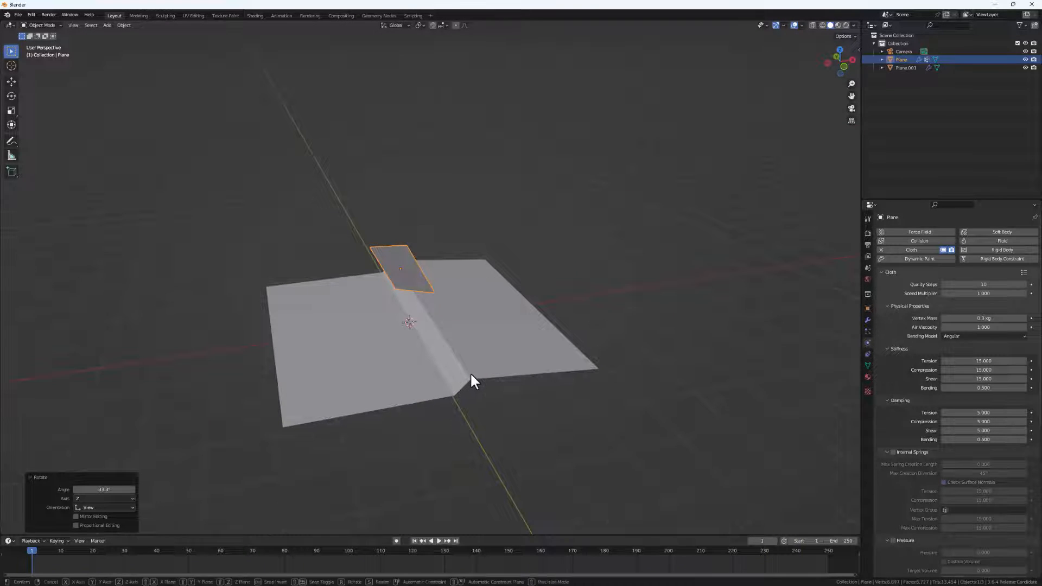
- Move the cloth so that it floats above the raised part of the stepped ground
key("g")
left_click(495, 340)
middle_click_drag(495, 339, 576, 350)
key("g")
left_click(434, 347)
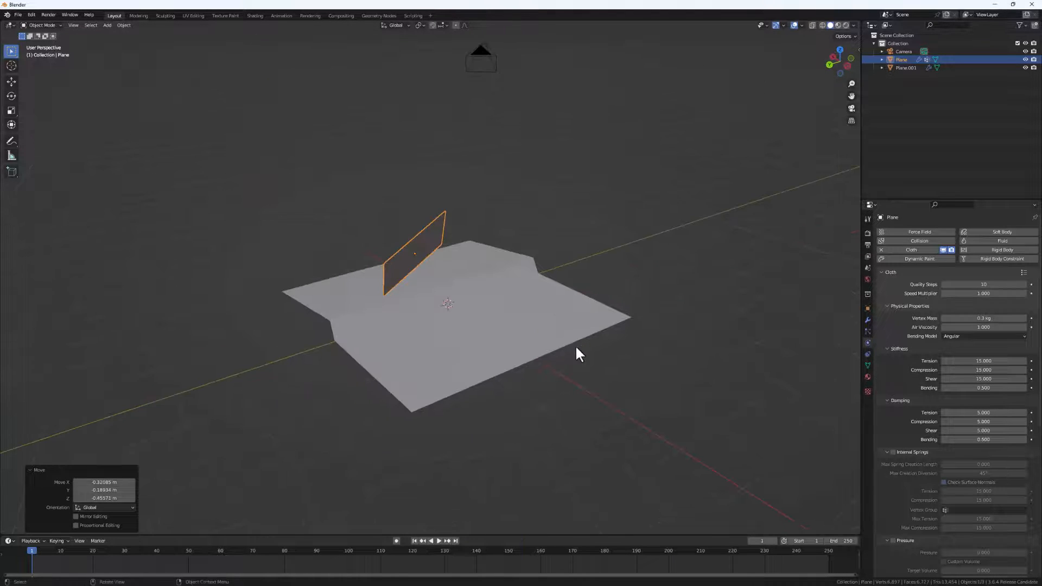
key("g")
left_click(507, 278)
middle_click_drag(508, 278, 443, 302)
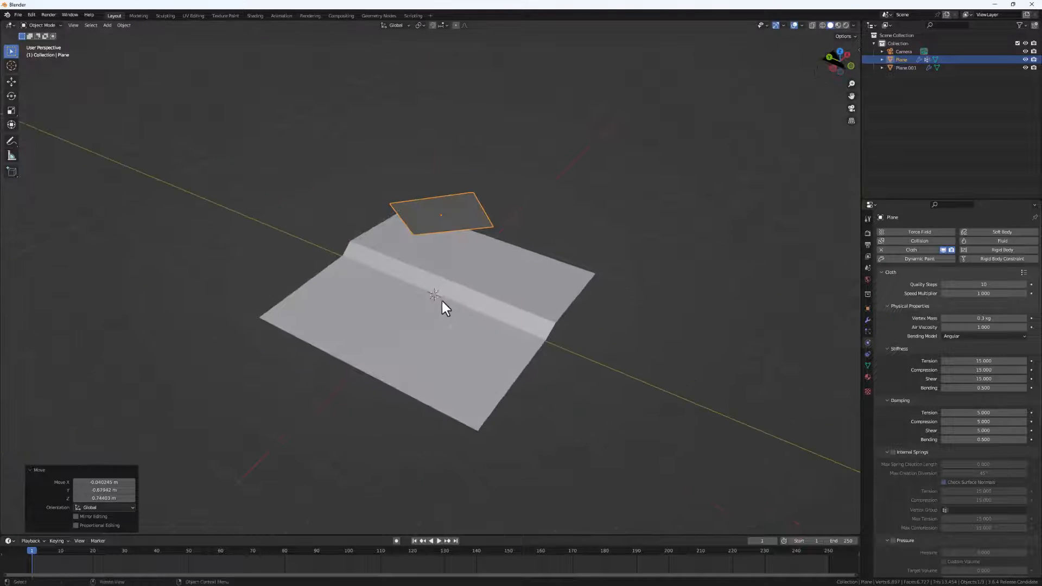
- Tilt the cloth freely in trackball rotation by about 51° so that one corner points down toward the step
key("r")
key("r")
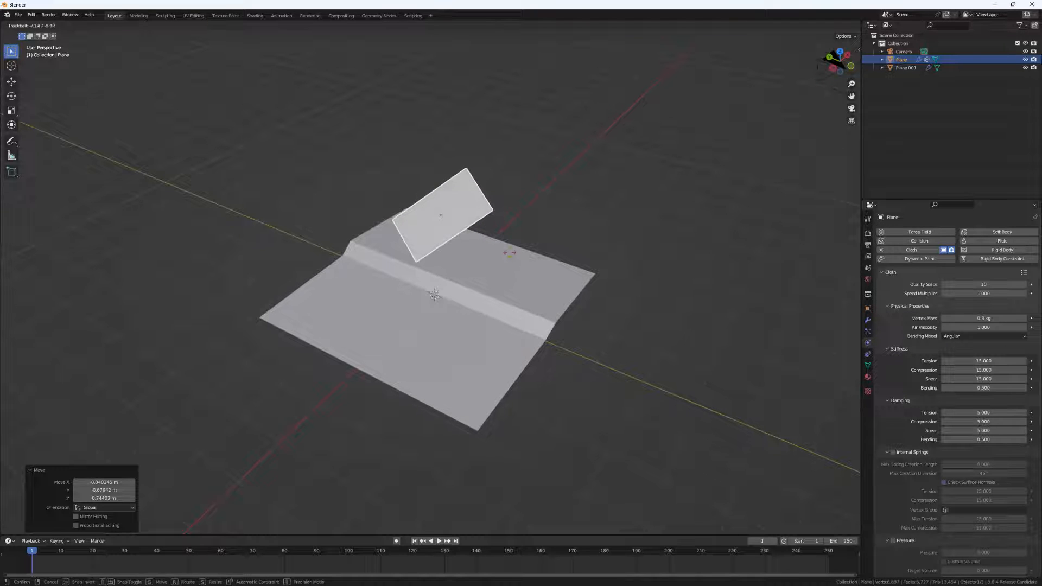
left_click(439, 318)
middle_click_drag(440, 317, 498, 320)
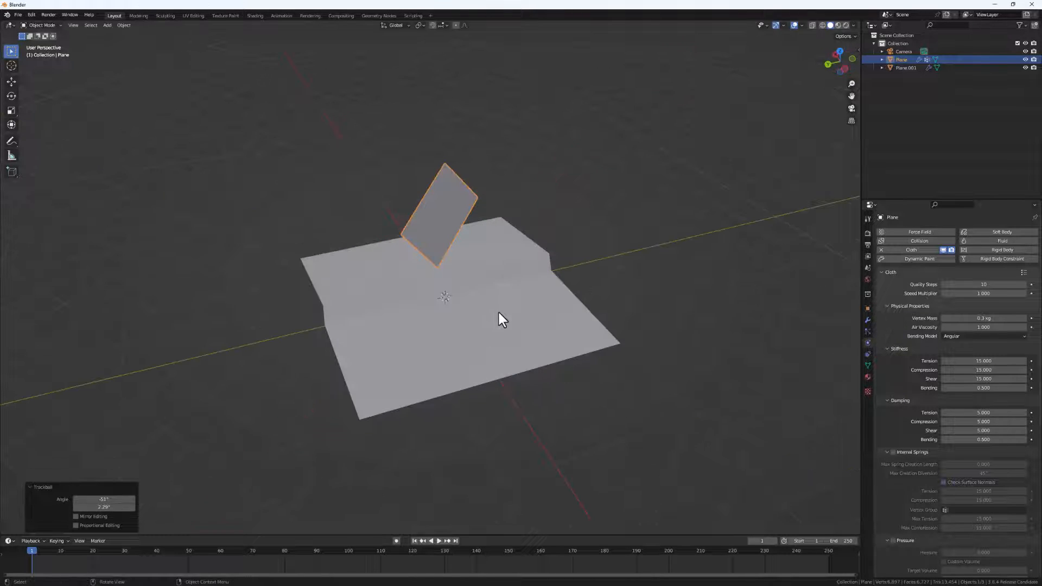
- Play the simulation to examine how the tilted cloth lands on the step, and rewind to frame 1
left_click(438, 542)
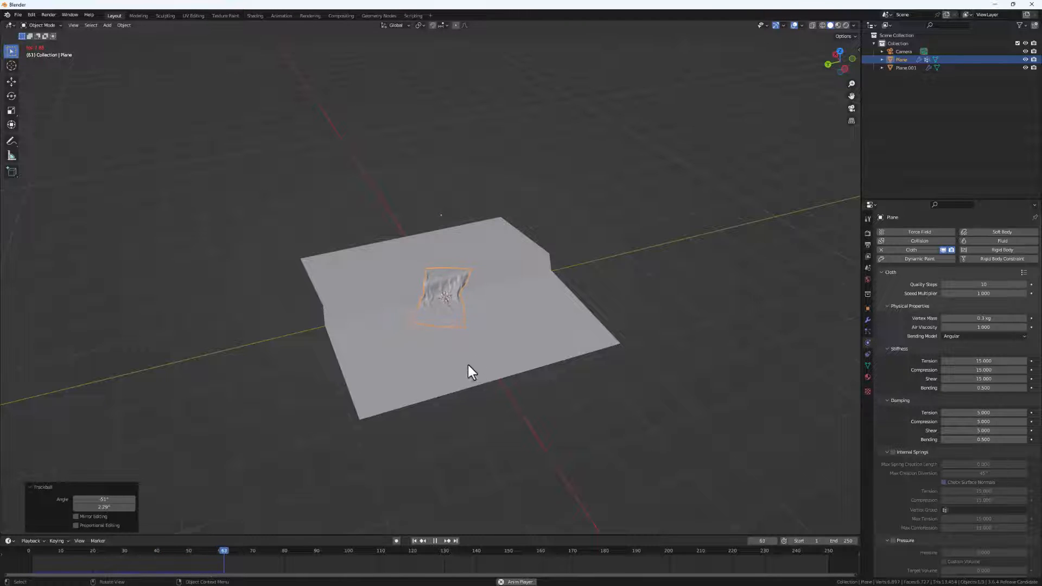
key("space")
left_click(415, 541)
- Set the cloth's quality steps to 5
scroll(488, 348, "up", 3)
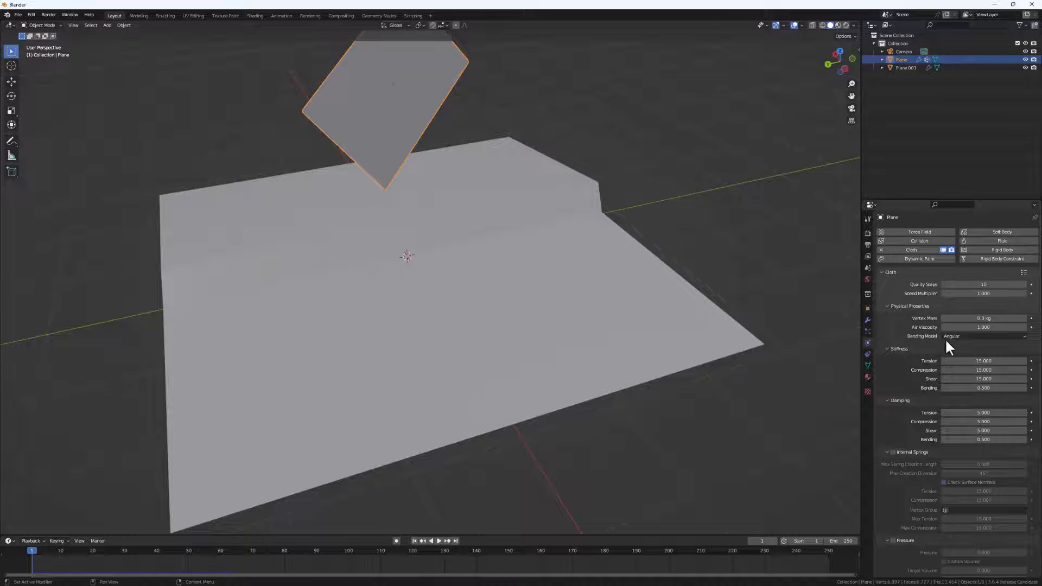
left_click(982, 284)
type("5")
key("Return")
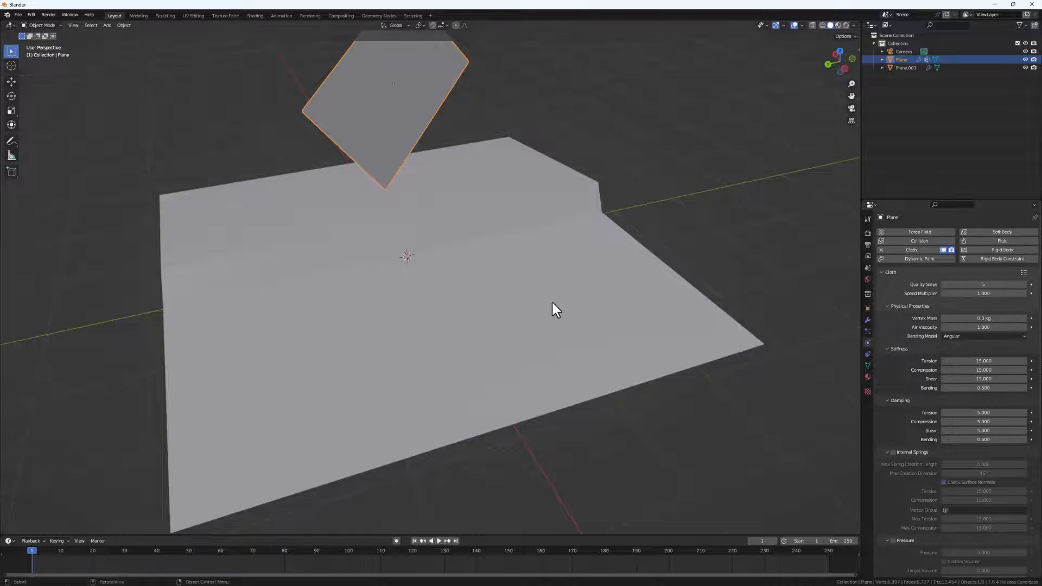
- Select the stepped ground and raise its Softbody & Cloth collision friction to 52.7
middle_click_drag(552, 300, 496, 356)
left_click(488, 321)
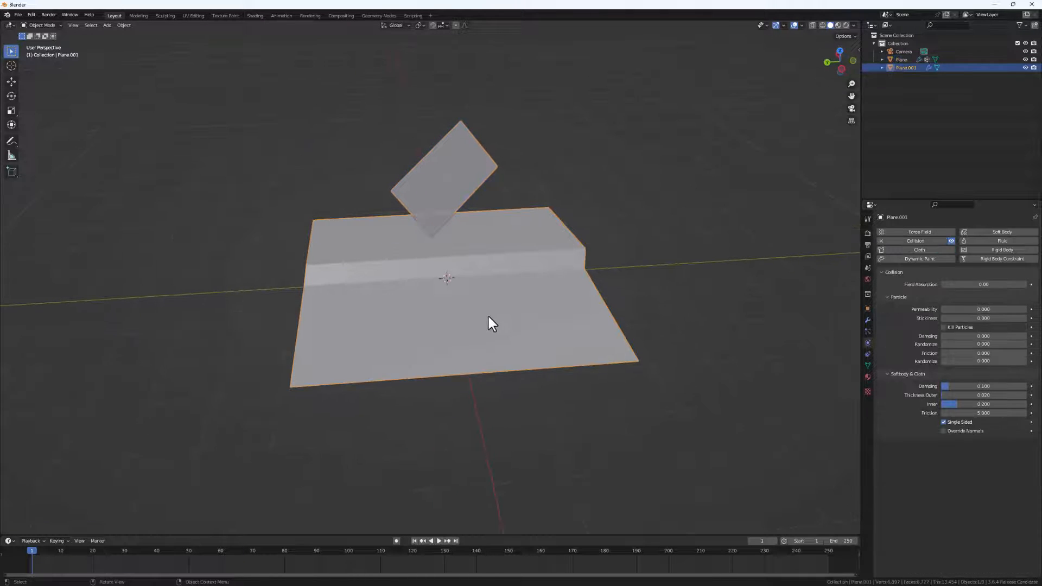
scroll(543, 356, "up", 1)
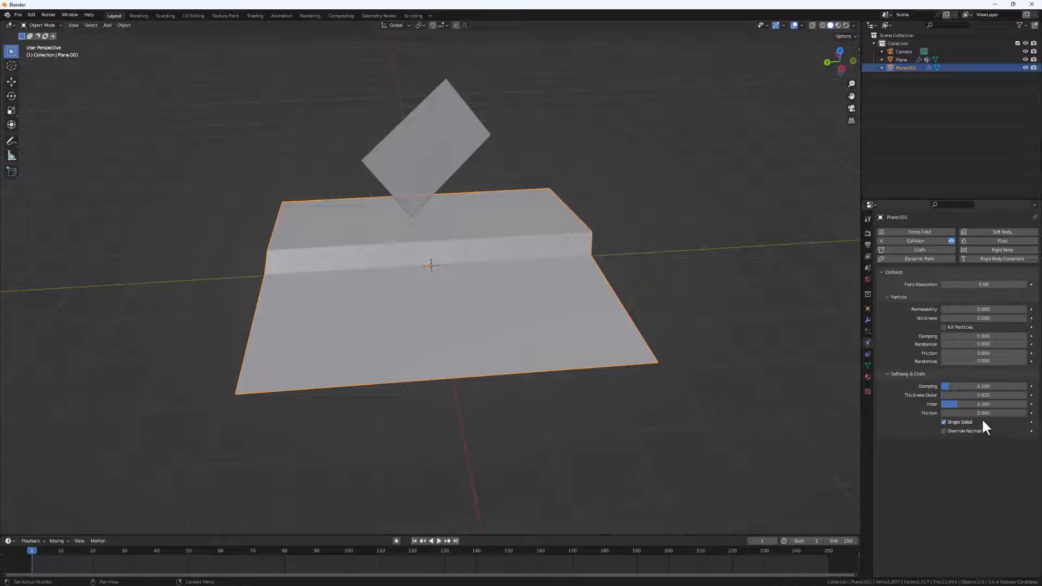
left_click_drag(984, 413, 1034, 413)
- Play the simulation to check how the cloth grips the higher-friction ground, and rewind to frame 1
left_click(438, 540)
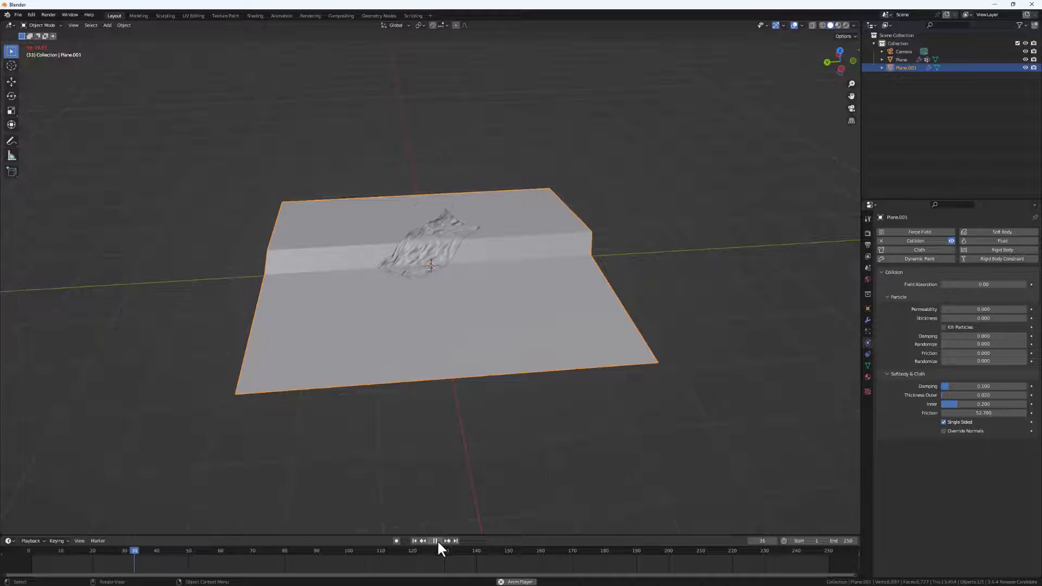
left_click(437, 541)
middle_click_drag(489, 380, 454, 367)
left_click(414, 541)
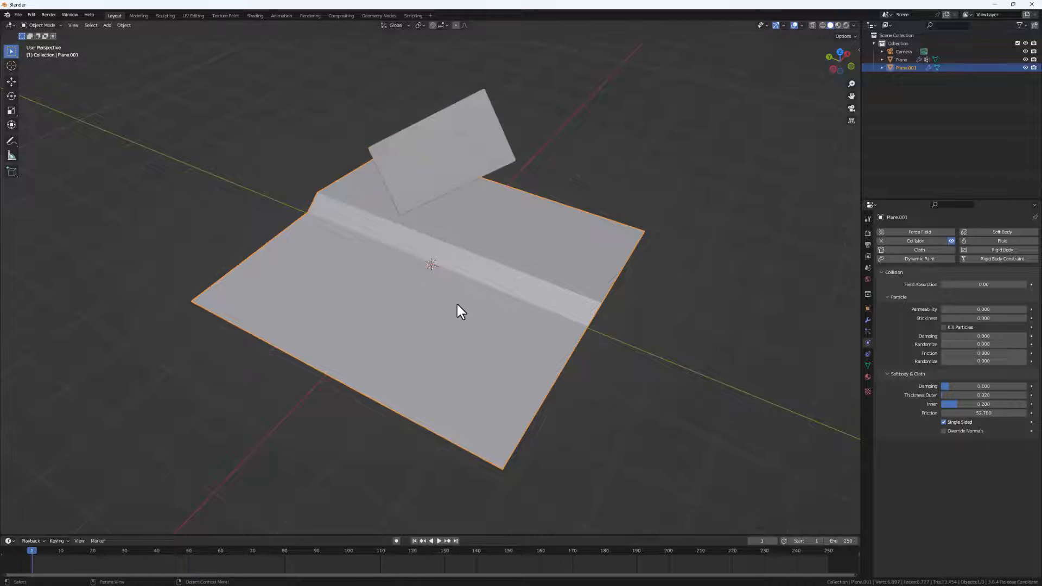
- Select the cloth above the step and rotate it freely in trackball mode by about 44°
middle_click_drag(457, 304, 405, 275)
left_click(404, 157)
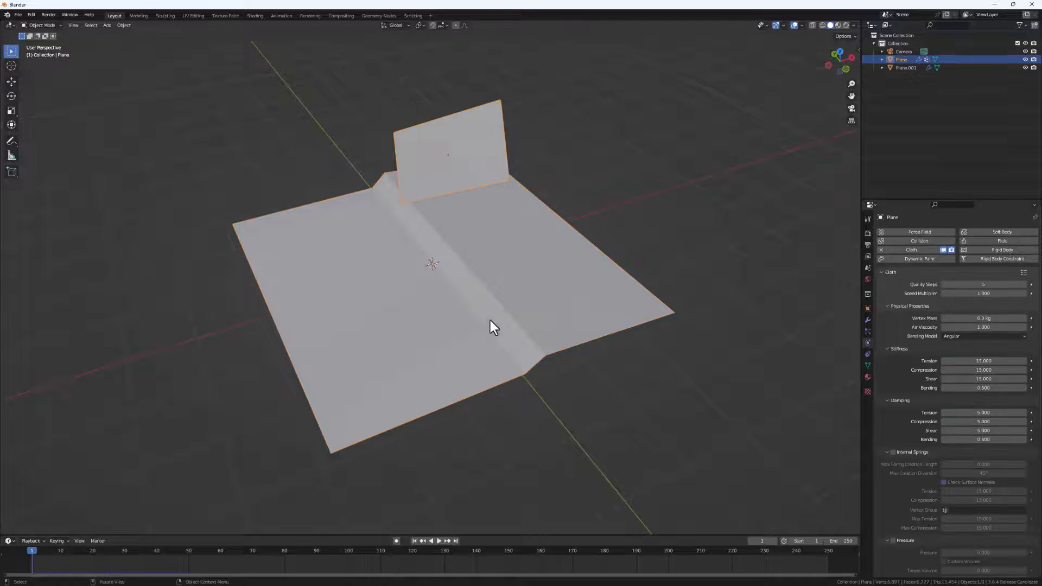
key("t")
key("r")
key("r")
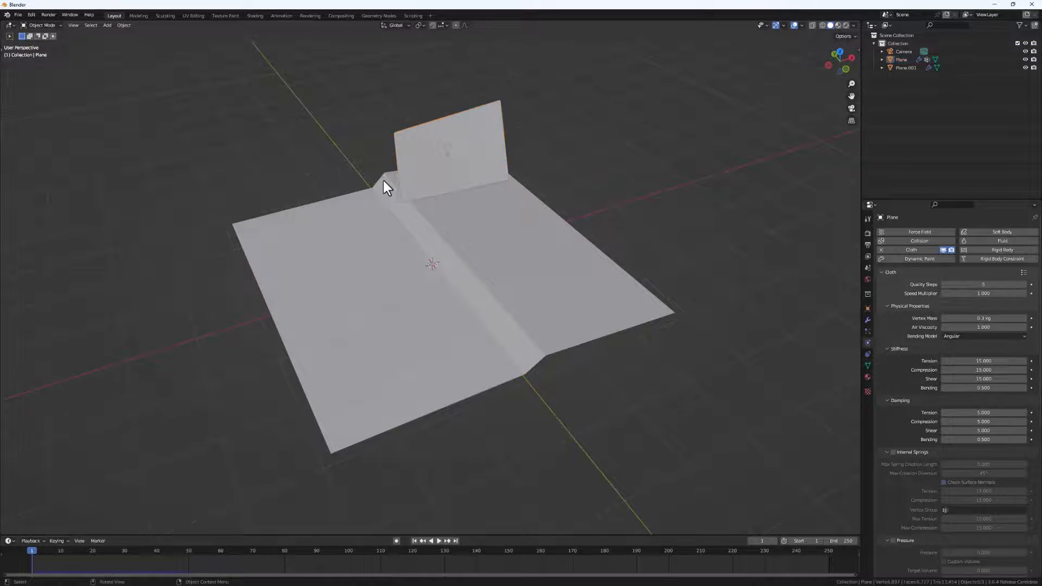
left_click(468, 249)
middle_click_drag(467, 249, 464, 330)
- Play the simulation briefly to check the reoriented cloth's fall, and stop it back at frame 1
left_click(439, 541)
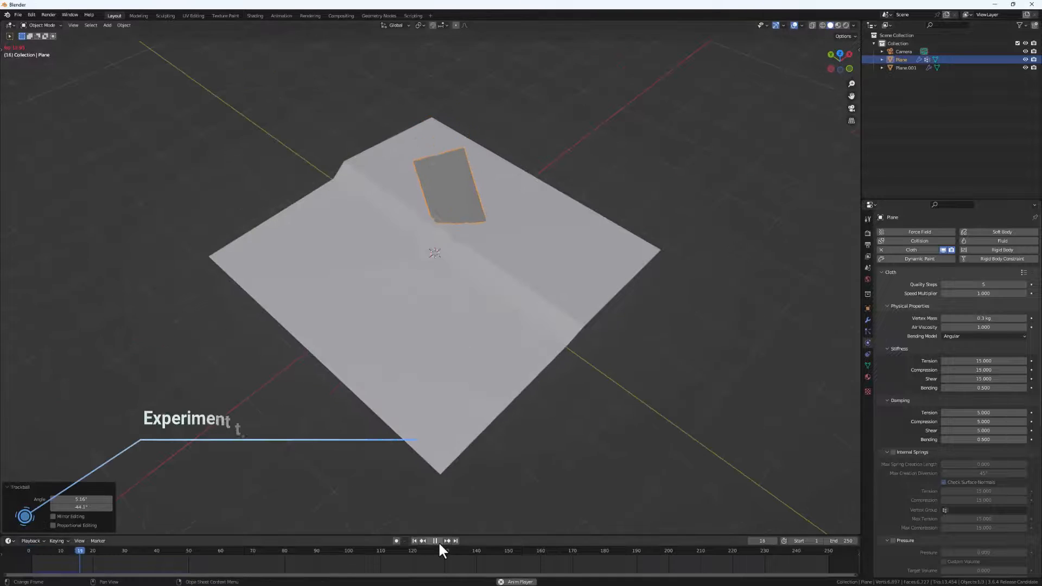
key("Escape")
middle_click_drag(438, 392, 428, 307)
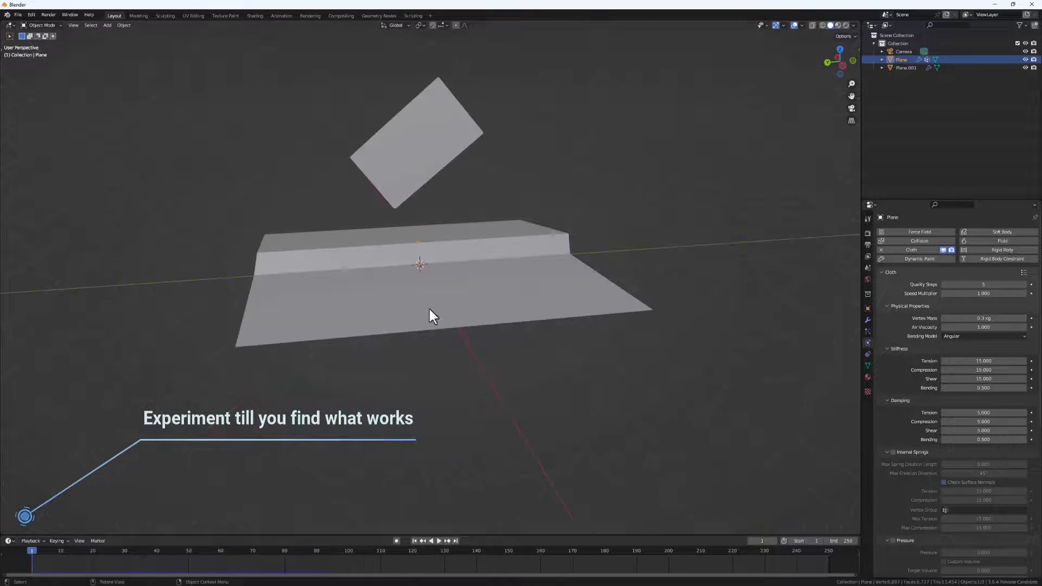
- Select the hanging cloth and reposition it just above the edge of the stepped ground
left_click(428, 308)
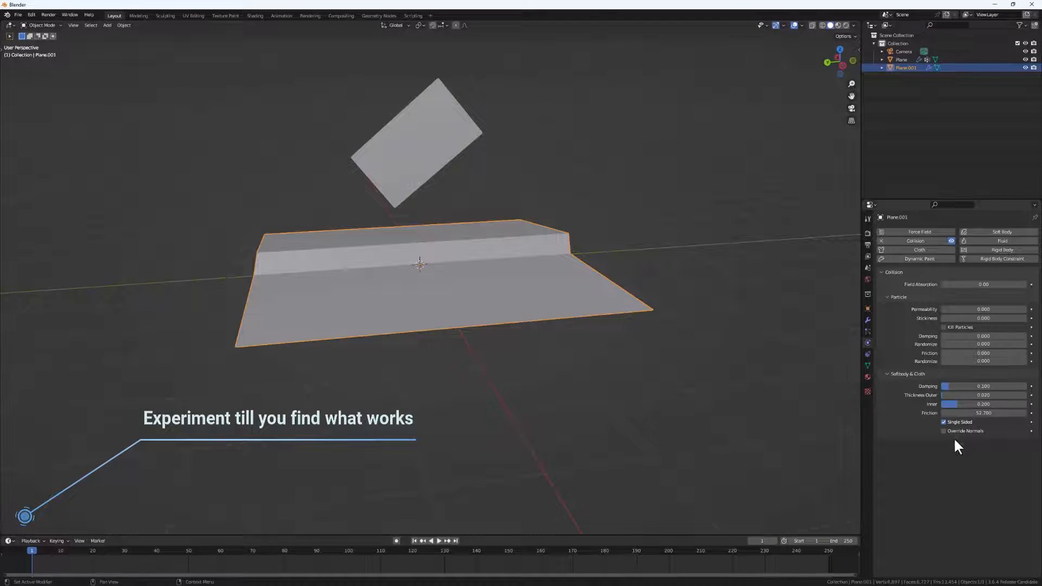
middle_click_drag(490, 275, 430, 313)
scroll(434, 306, "up", 1)
middle_click_drag(457, 266, 452, 225)
left_click(455, 155)
middle_click_drag(511, 313, 480, 309)
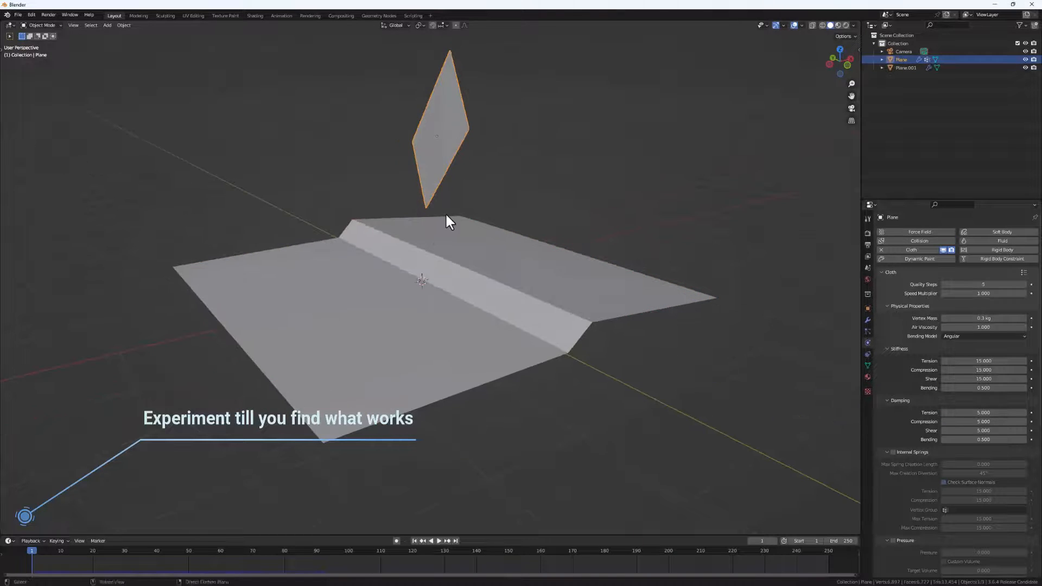
key("g")
left_click(439, 234)
- Set the stepped ground's Softbody & Cloth friction to 64.4 and apply the ground's scale
middle_click_drag(439, 239, 461, 320)
left_click(462, 321)
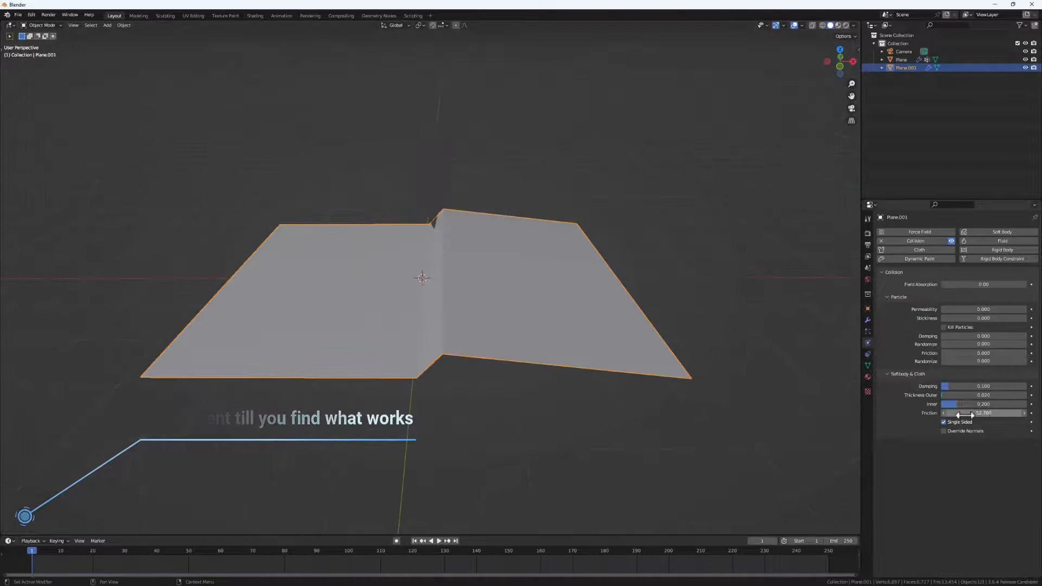
key("shift+a")
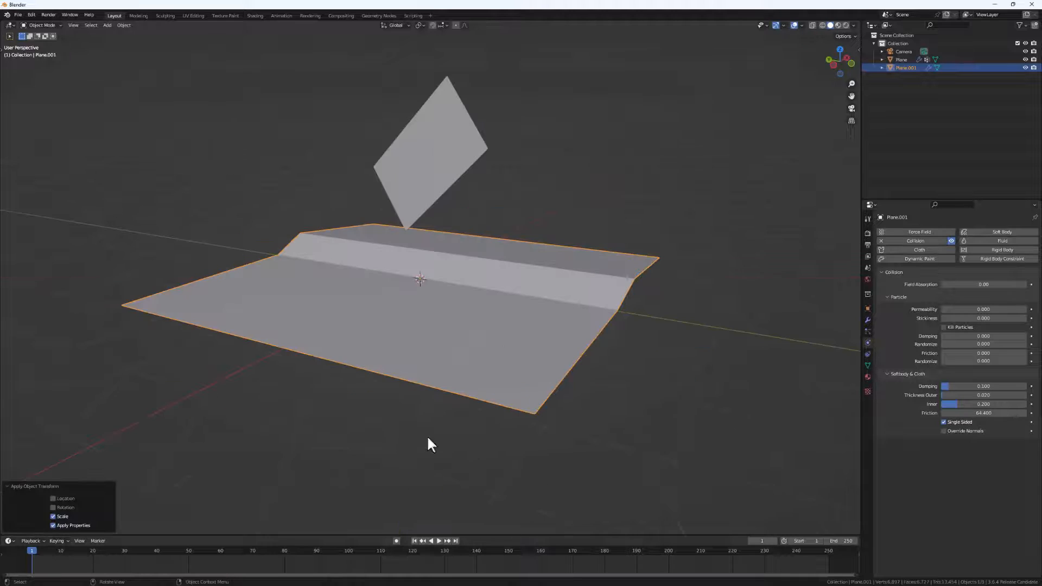
- Play the simulation to examine how the cloth crumples against the step, and rewind to frame 1
left_click(439, 540)
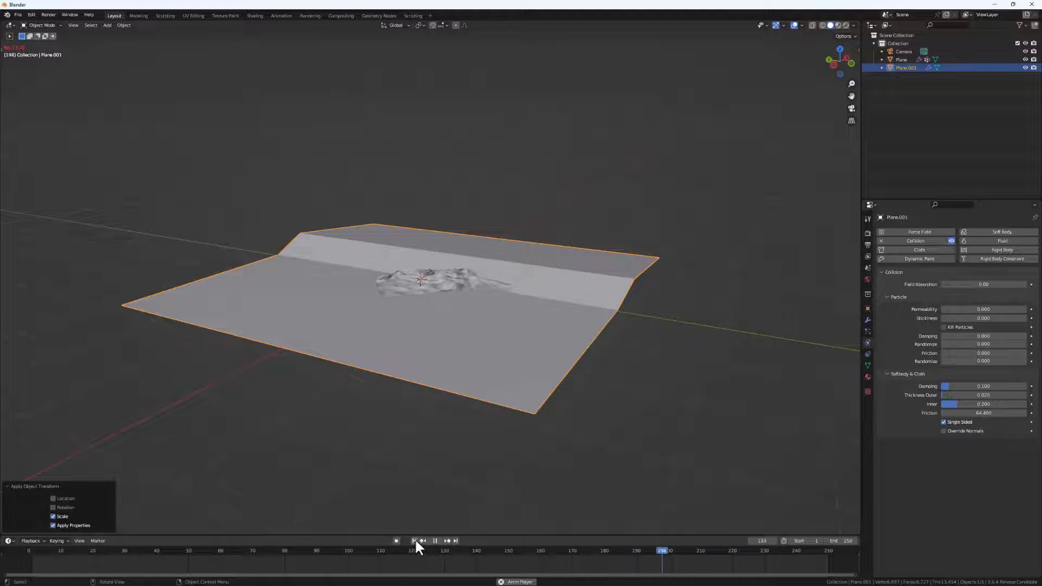
left_click(414, 541)
scroll(447, 325, "up", 8)
middle_click_drag(452, 305, 494, 302)
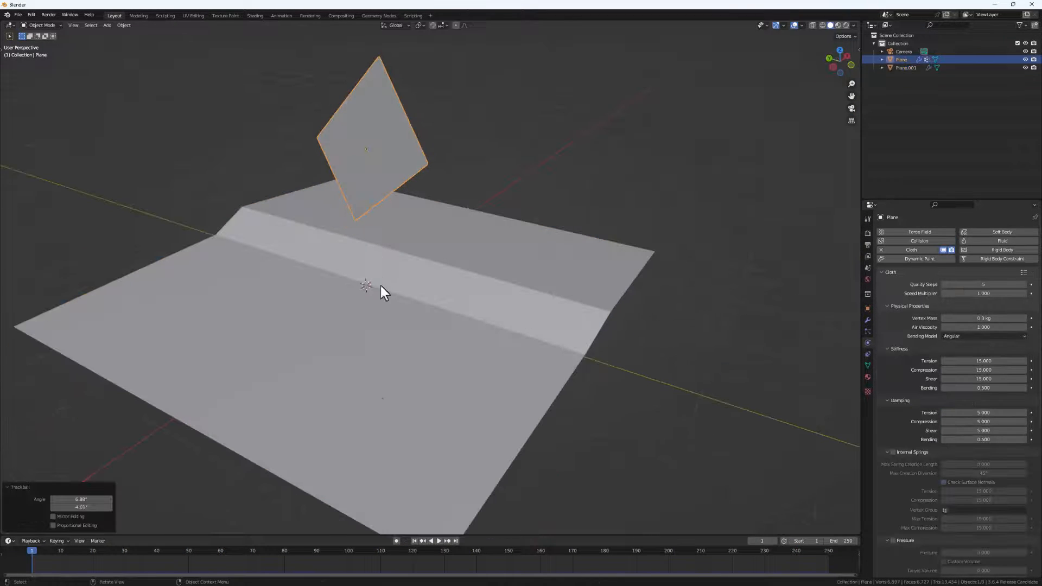
- Rotate the cloth freely in trackball mode to face the step more broadly, and play the simulation
key("r")
key("r")
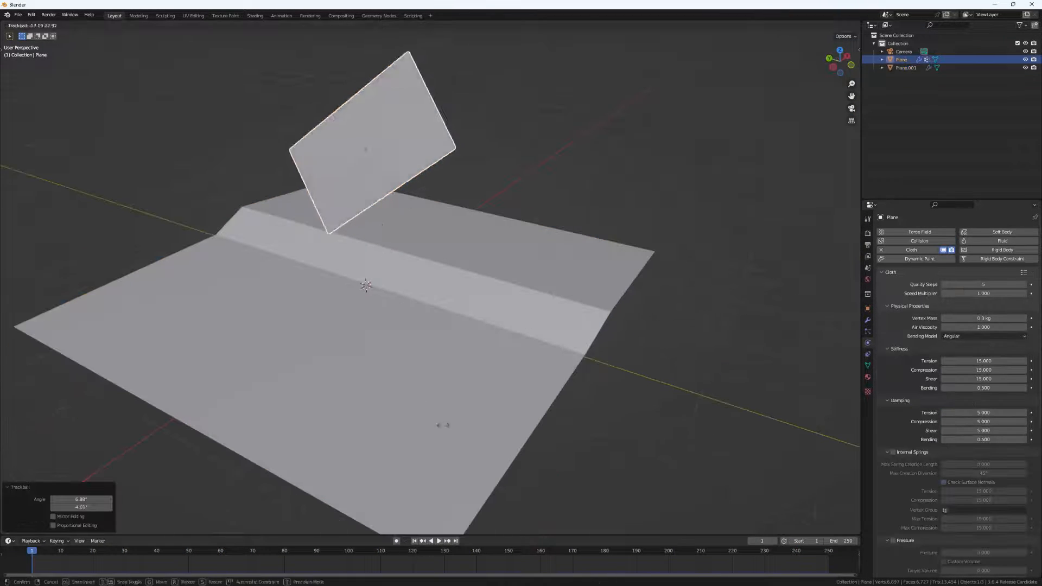
left_click(477, 434)
left_click(437, 540)
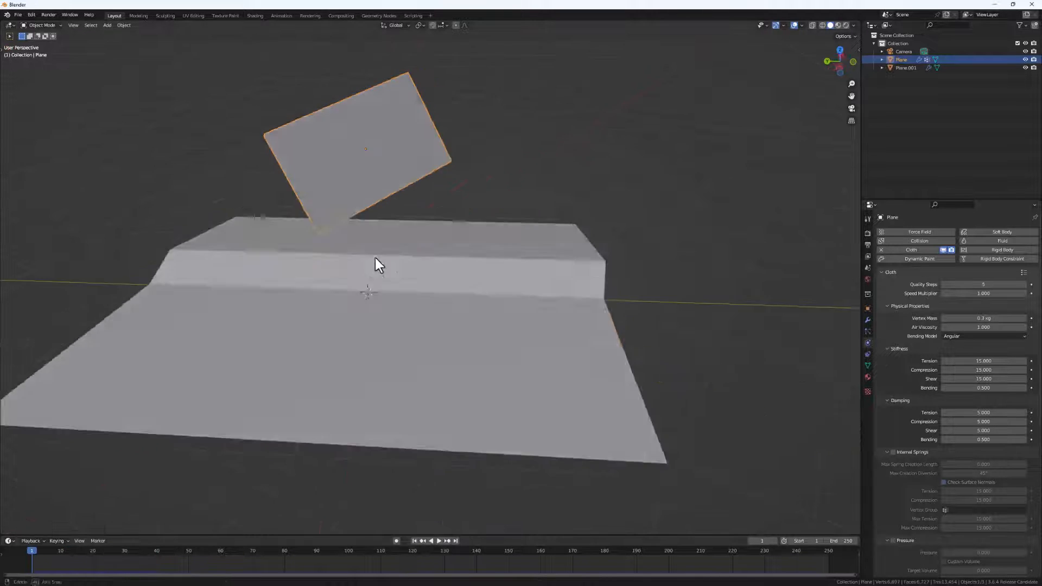
- Apply the cloth's scale, adjust its free rotation above the step, and play the simulation again
key("r")
left_click(449, 310)
key("ctrl+a")
left_click(481, 324)
key("r")
left_click(465, 320)
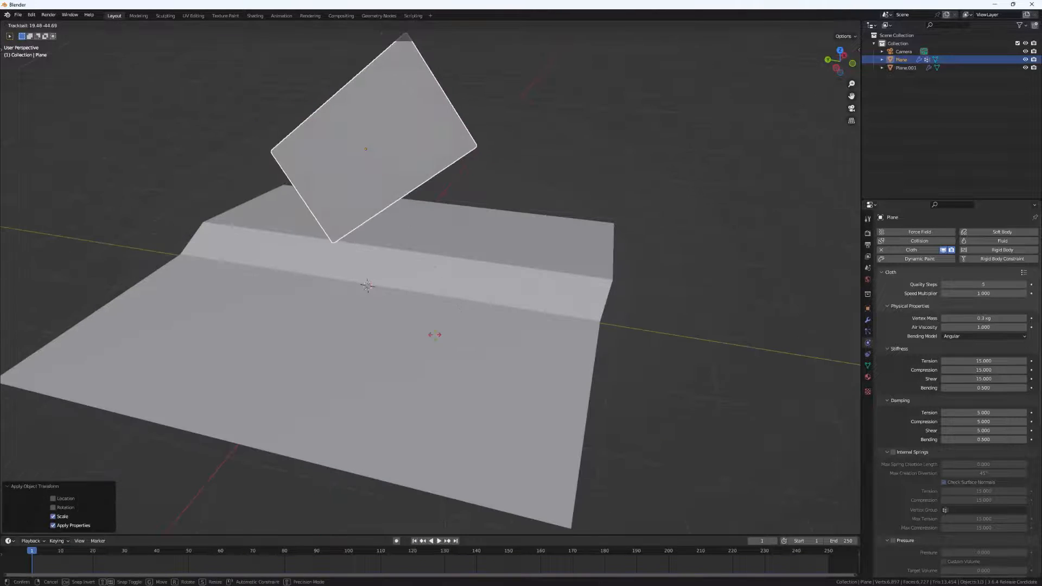
left_click(438, 541)
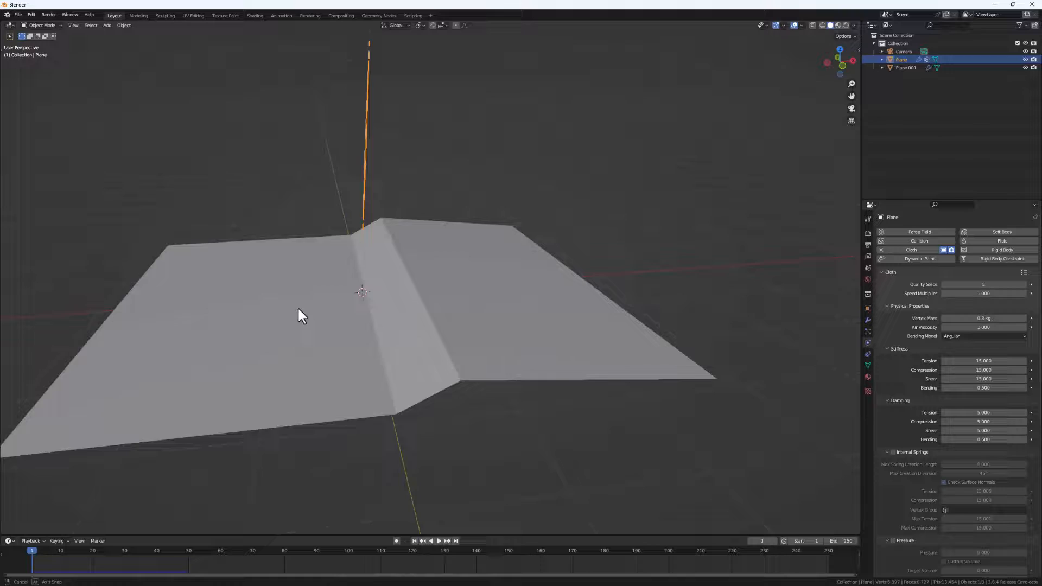
- Shift the cloth toward the edge of the step, rotate it freely, and replay the simulation
middle_click_drag(298, 309, 320, 312)
key("g")
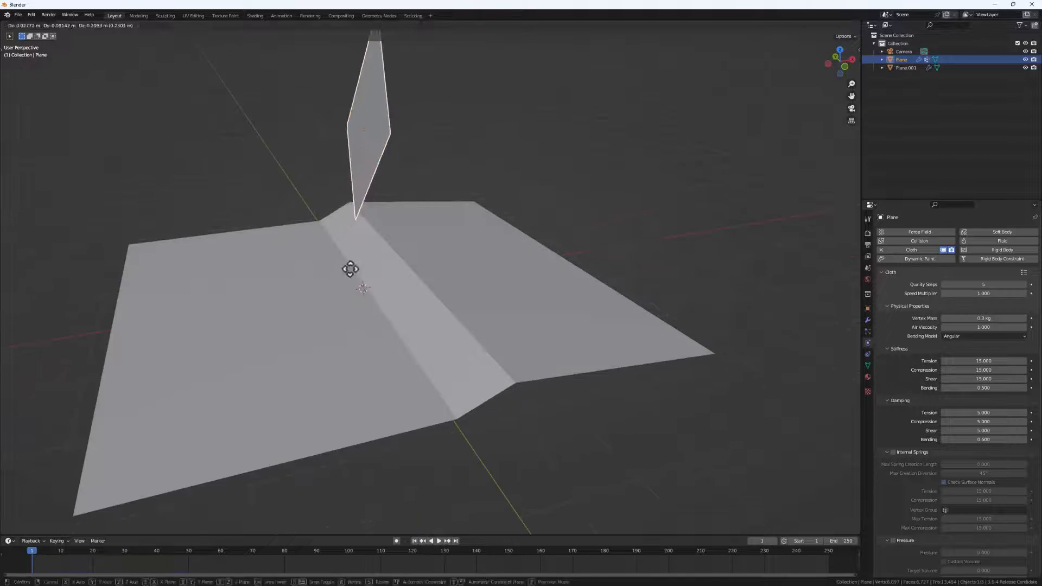
left_click(350, 363)
middle_click_drag(350, 366, 365, 373)
key("r")
key("r")
left_click(374, 375)
left_click(437, 541)
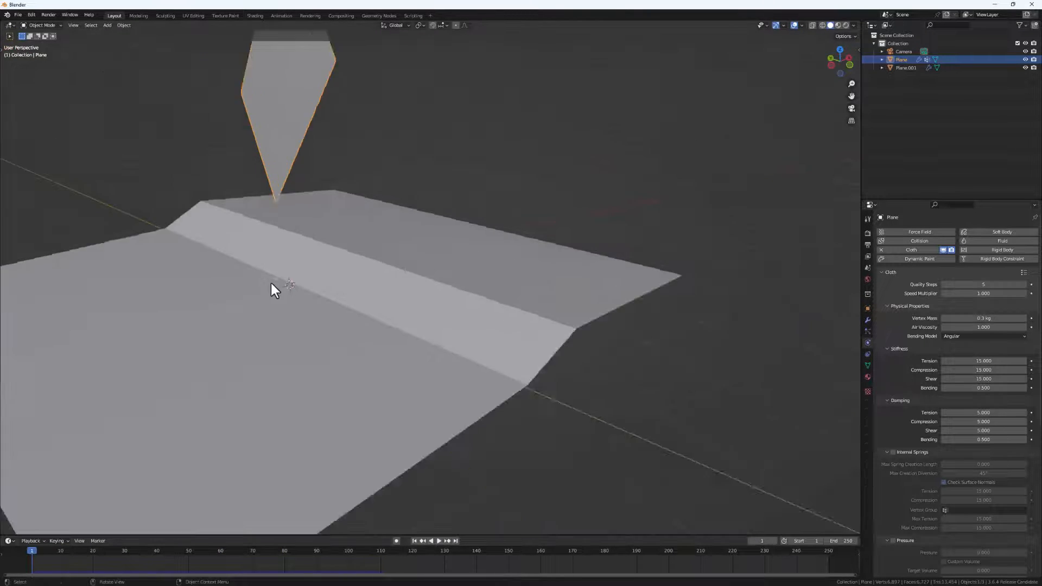
- Fine-tune the cloth's free rotation by about 1.15° and 7.45°, and play the drop
middle_click_drag(272, 288, 301, 278)
key("r")
left_click(363, 519)
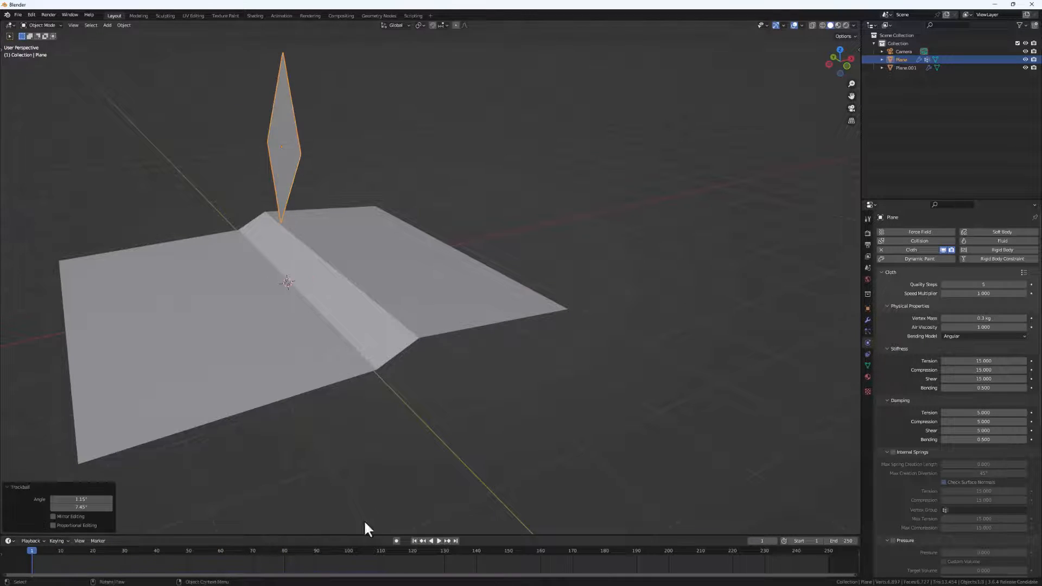
left_click(437, 541)
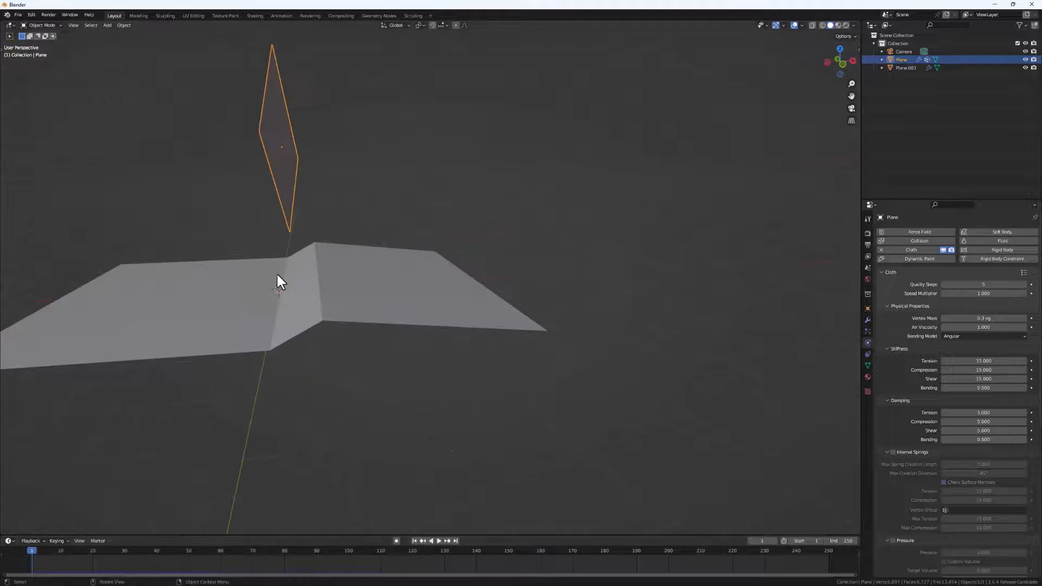
- Raise the cloth about 0.27 m along Z above the step and play the simulation
key("g")
left_click(276, 249)
left_click(437, 541)
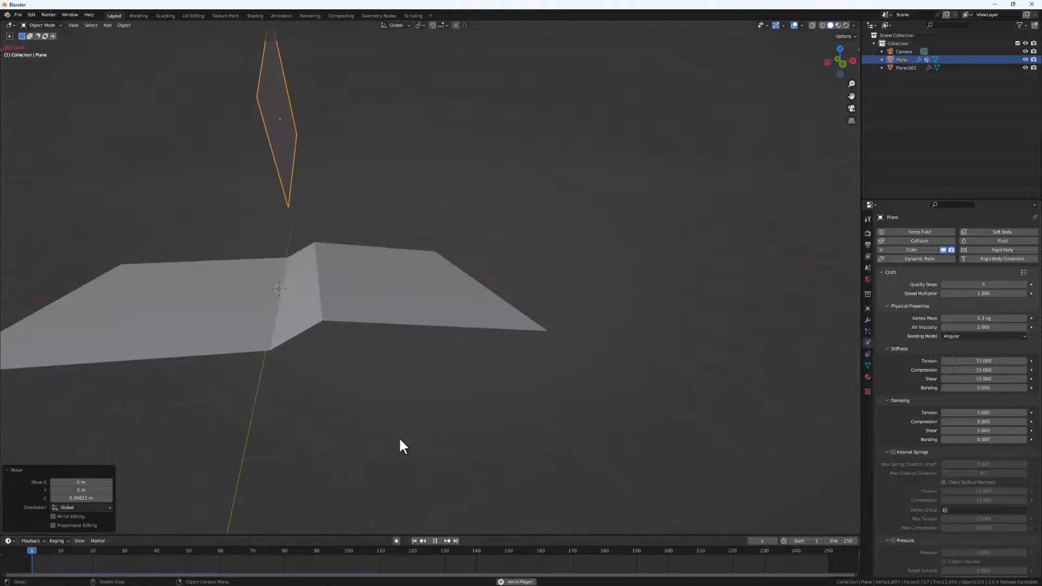
- Move the cloth about 0.19 m in X, 0.18 m in Y and 1.04 m in Z, and play the drop
left_click(435, 541)
left_click(414, 540)
key("g")
left_click(296, 221)
left_click(437, 541)
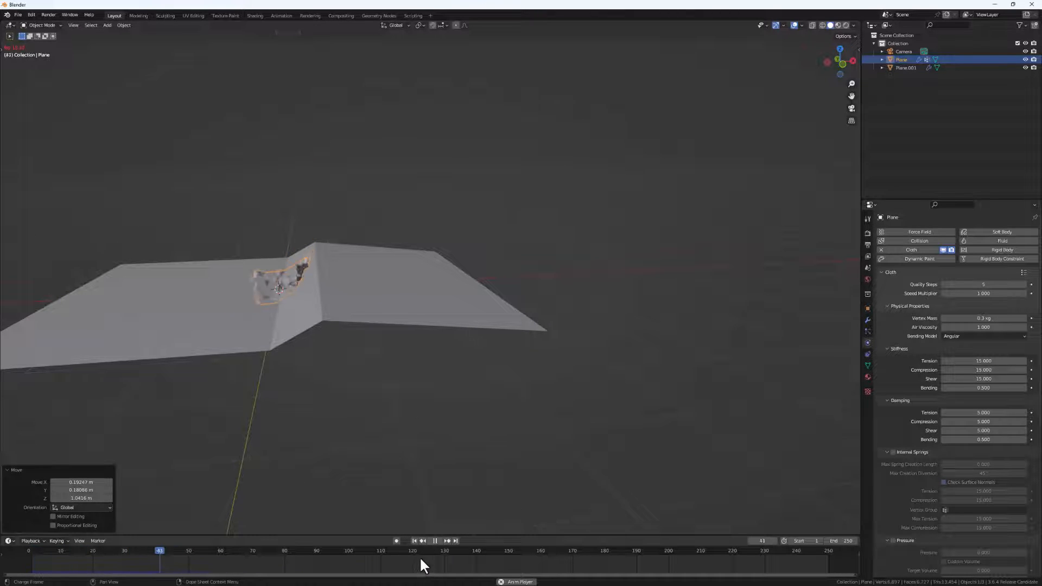
key("space")
- Raise the stepped collision surface's cloth friction to about 78.3, play the simulation, and return to the first frame
left_click(437, 304)
left_click_drag(984, 414, 1025, 414)
left_click(414, 541)
left_click(438, 541)
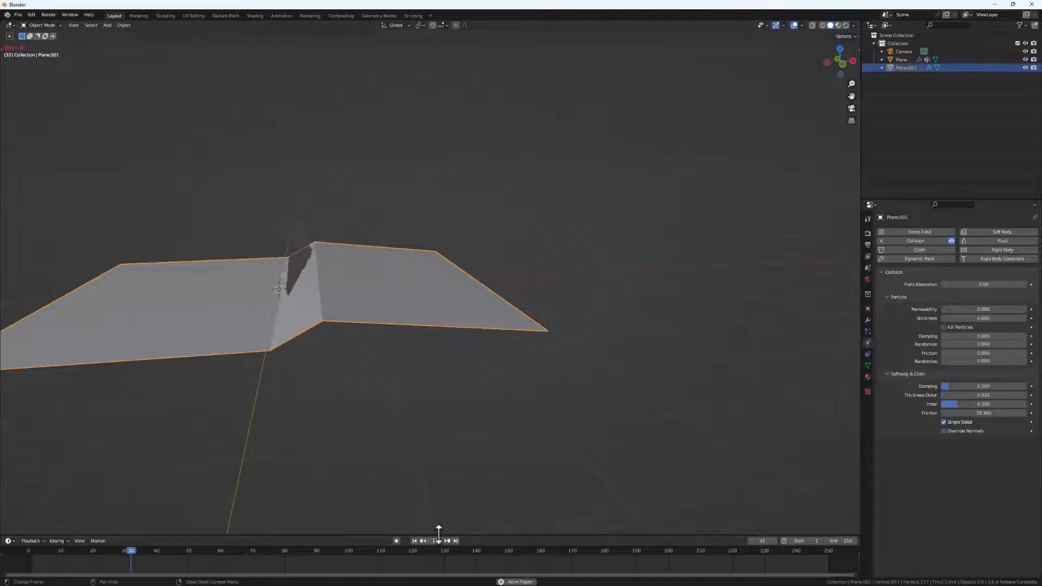
left_click(439, 540)
left_click(414, 541)
- Rotate the cloth freely by about -47° and -2.98°, play the drop, and return to the first frame
middle_click_drag(401, 228, 336, 212)
left_click(293, 103)
key("r")
key("r")
left_click(447, 284)
left_click(437, 542)
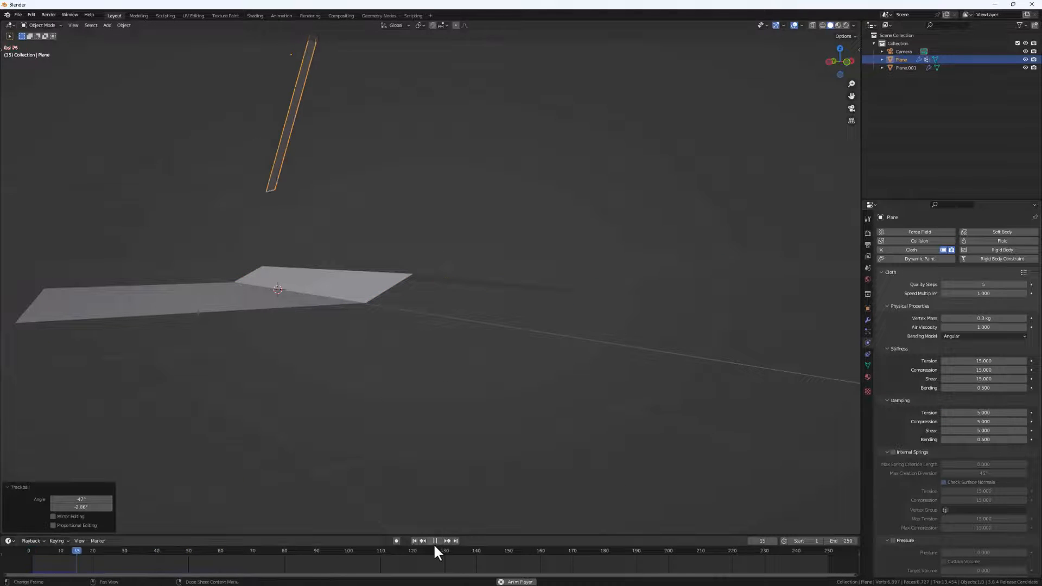
middle_click_drag(340, 276, 400, 320)
left_click(438, 541)
left_click(414, 541)
- Rotate the cloth freely by about -14.3° and -16°, and play the simulation until it settles on the surface
middle_click_drag(435, 361, 376, 380)
key("r")
key("r")
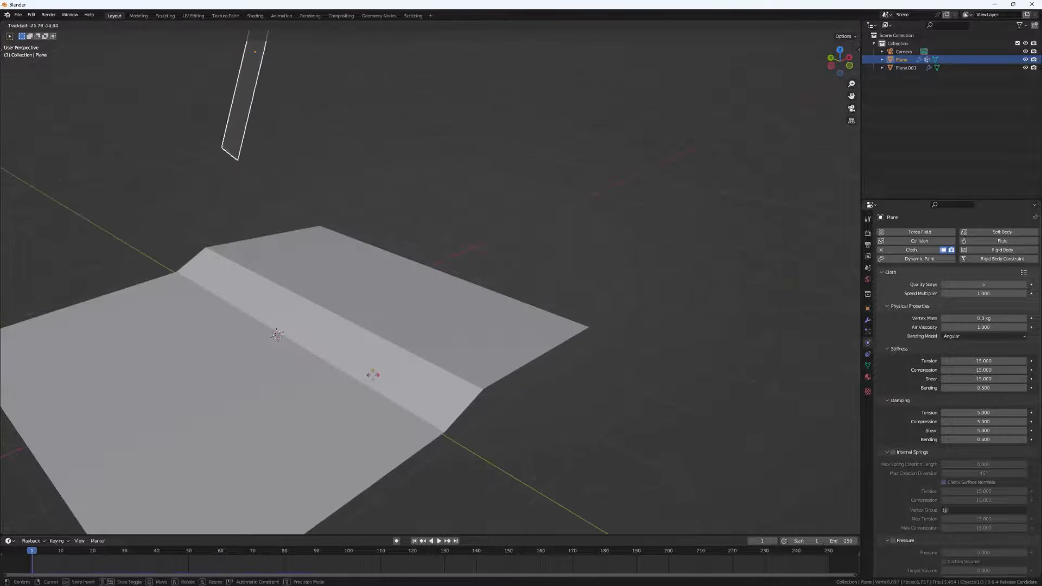
left_click(376, 377)
left_click(438, 541)
middle_click_drag(248, 332, 337, 339)
left_click(435, 541)
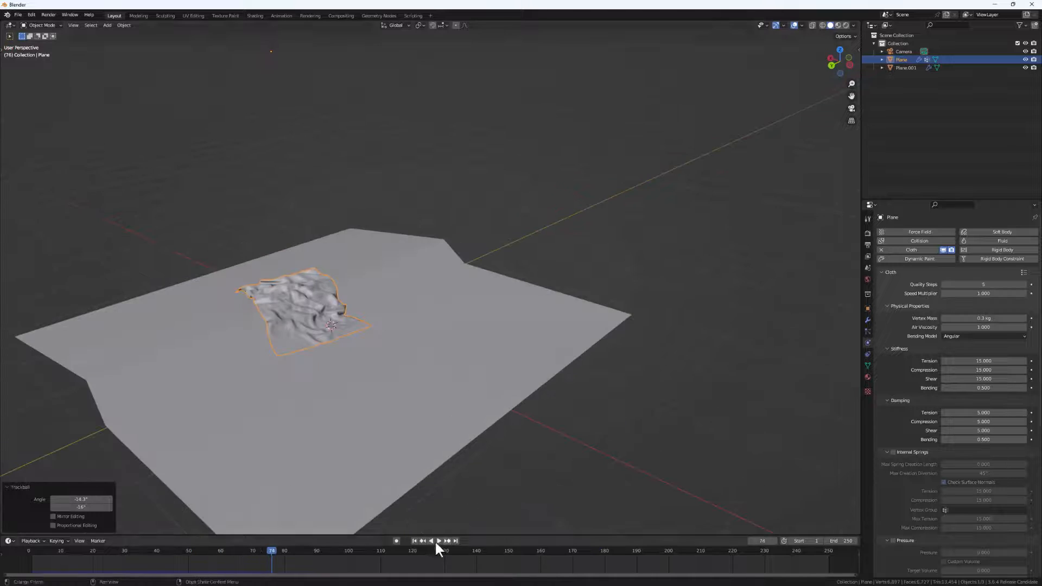
- Rewind to the first frame, rotate the cloth freely once more, and play the drop until it drapes over the step
left_click(414, 541)
middle_click_drag(434, 451, 361, 414)
key("r")
key("r")
left_click(380, 428)
left_click(437, 541)
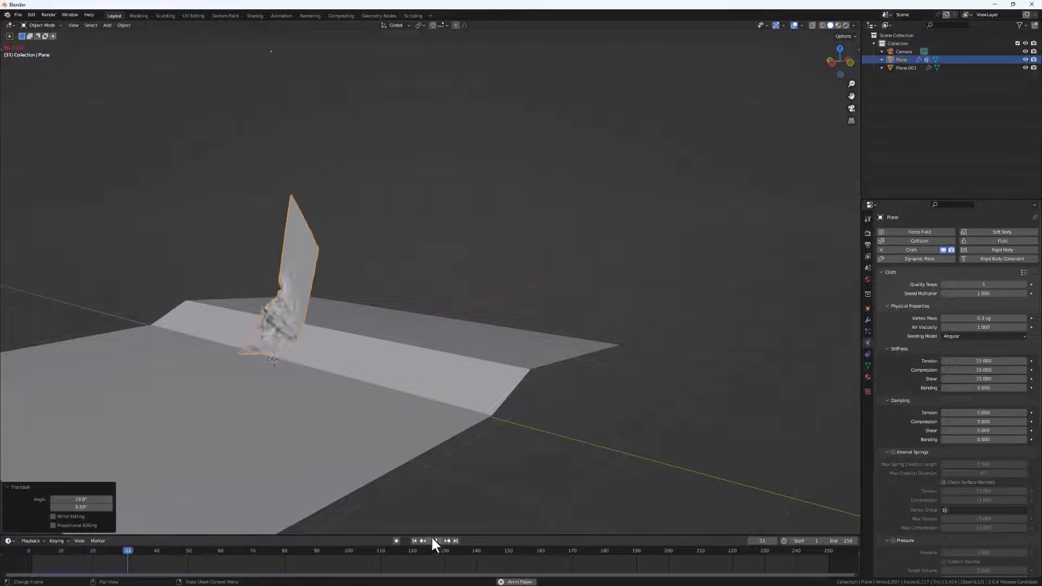
middle_click_drag(287, 418, 395, 396)
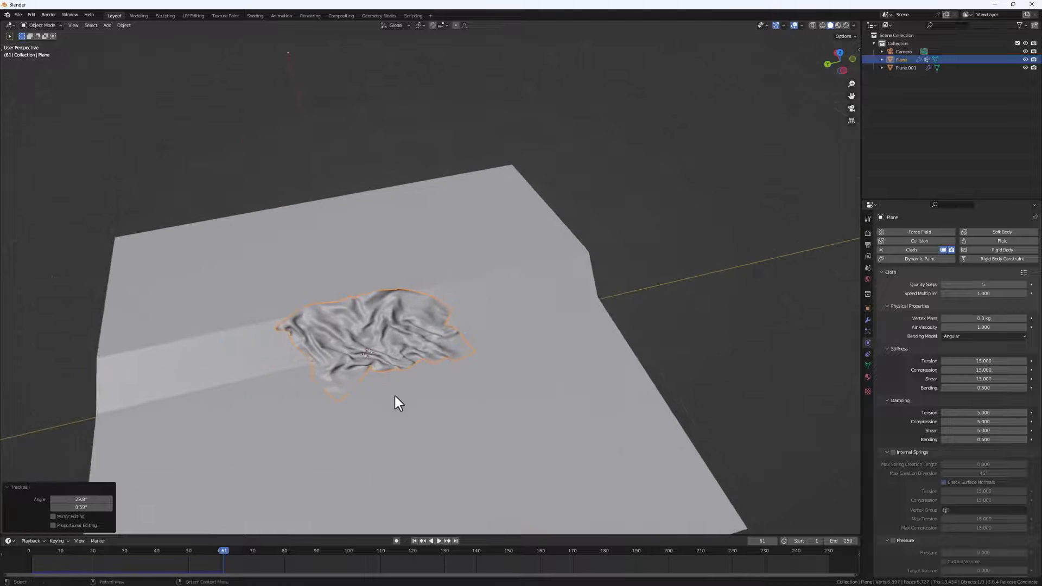
- Examine the draped cloth's folds up close and how they lie across the step
key("KP_Decimal")
middle_click_drag(347, 373, 415, 386)
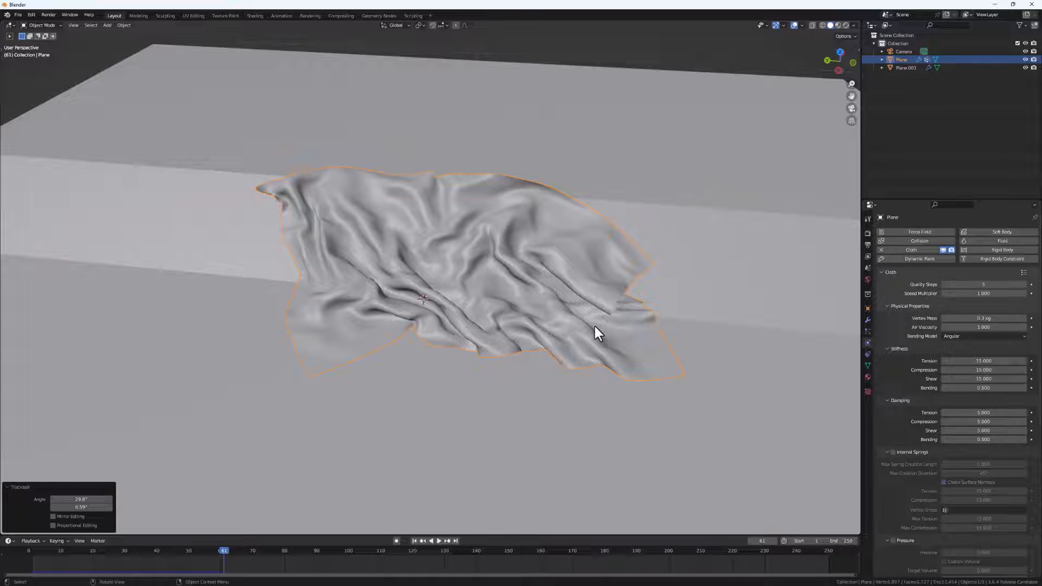
middle_click_drag(640, 238, 612, 240, "shift")
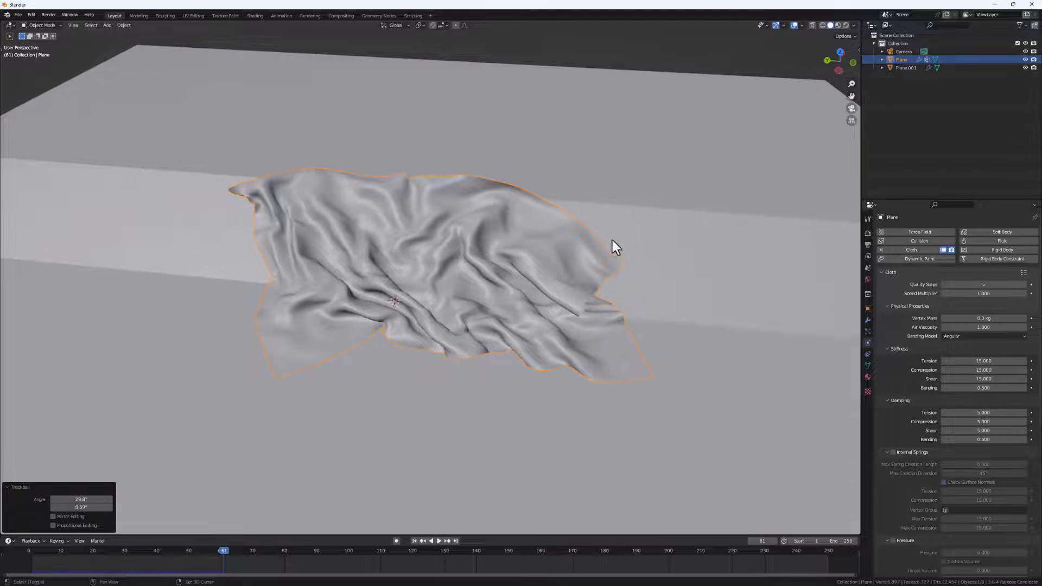
left_click(640, 434)
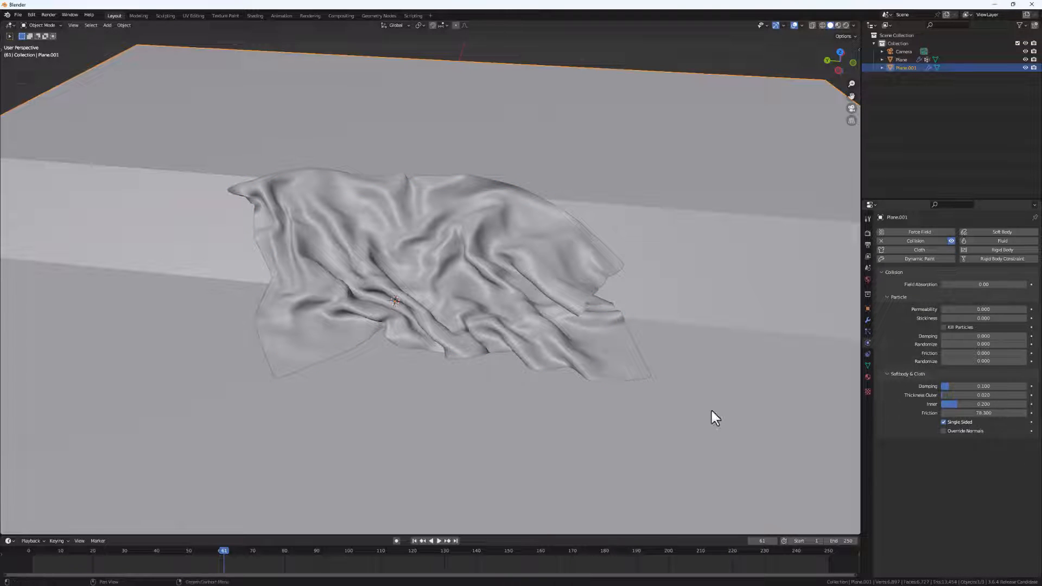
scroll(562, 394, "down", 2)
left_click(489, 317)
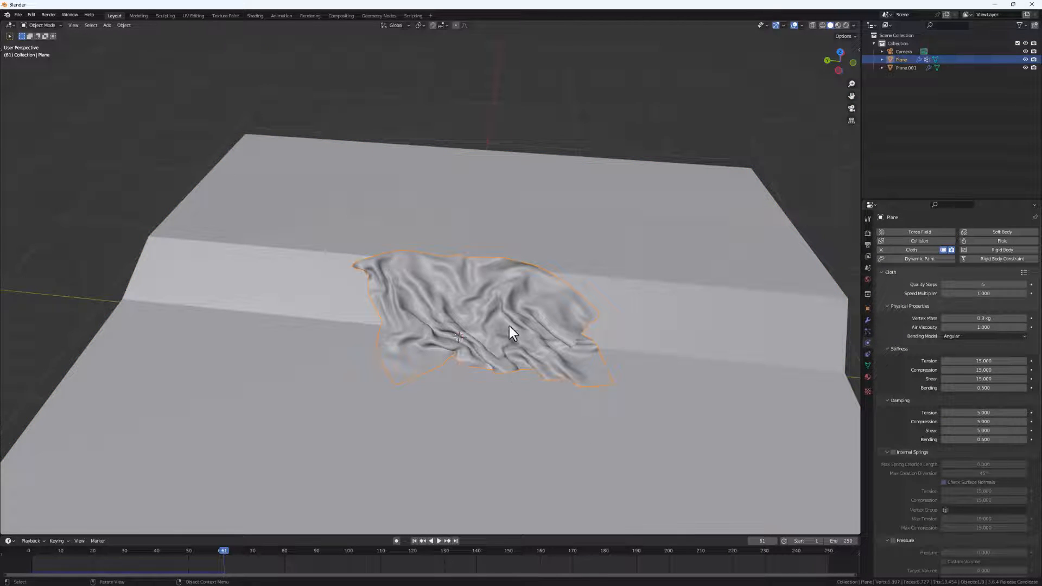
- Replay the cloth drop from the first frame and stop at frame 75 with the cloth settled
left_click(413, 540)
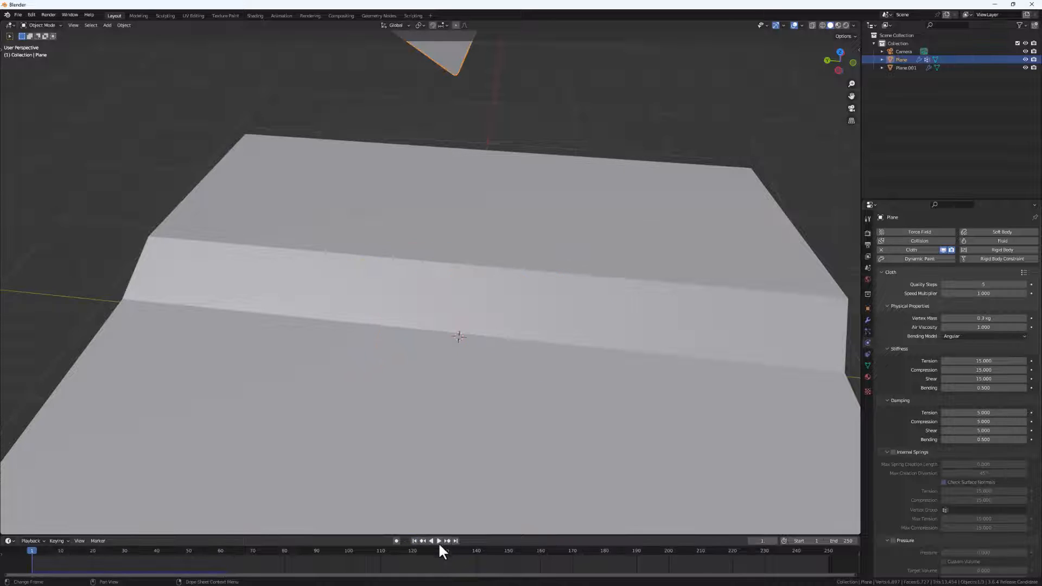
left_click(439, 541)
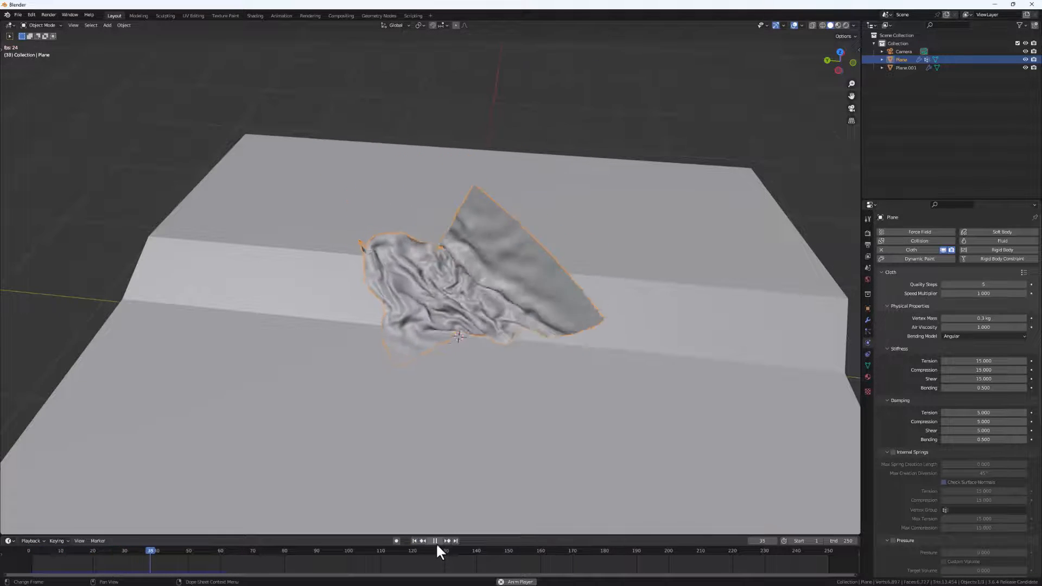
left_click(435, 541)
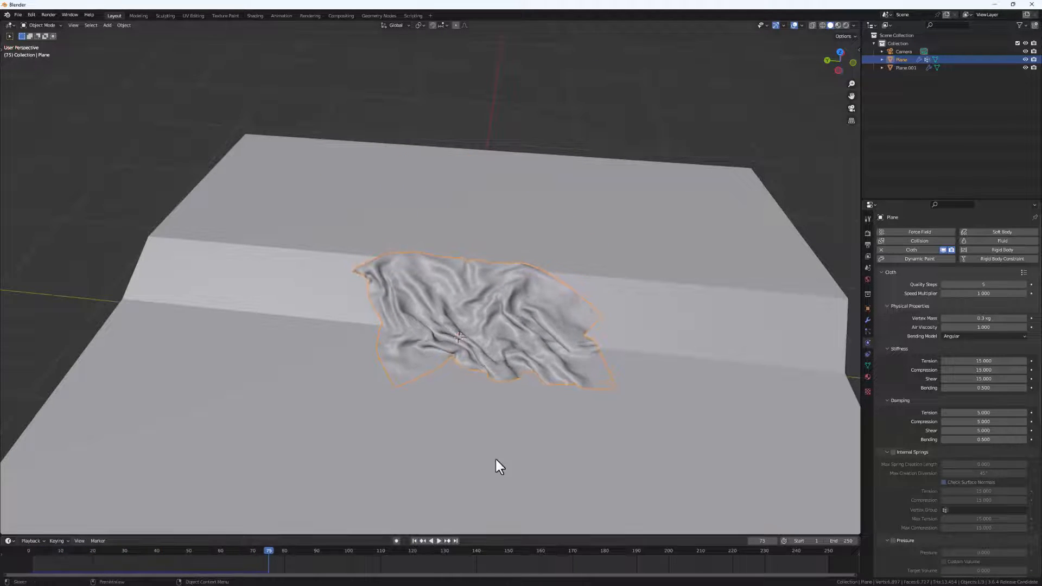
middle_click_drag(568, 382, 526, 357)
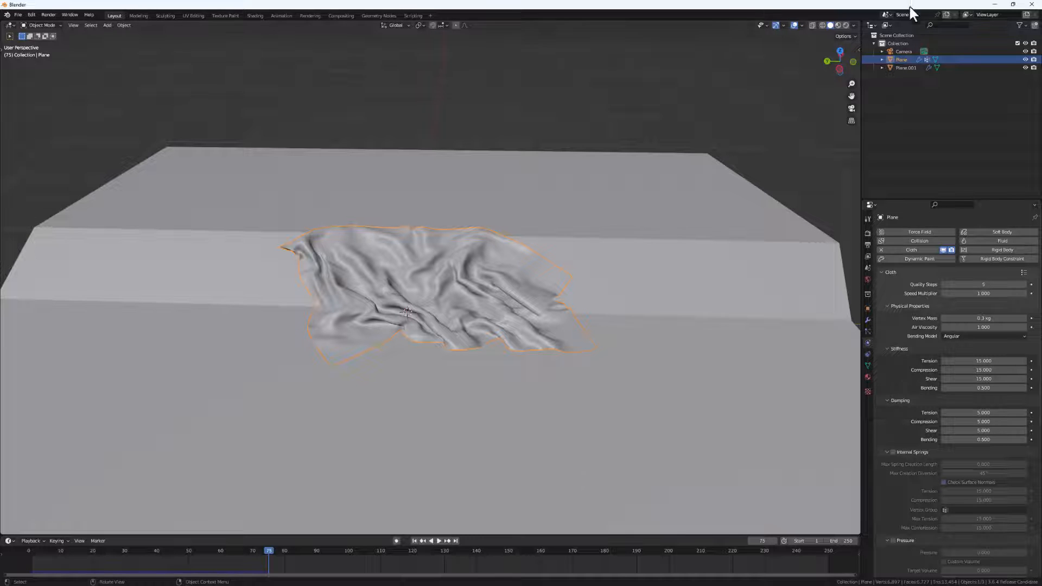
- Split the 3D viewport into two side by side, show the camera view in one, and enlarge the timeline area
left_click_drag(861, 19, 482, 174)
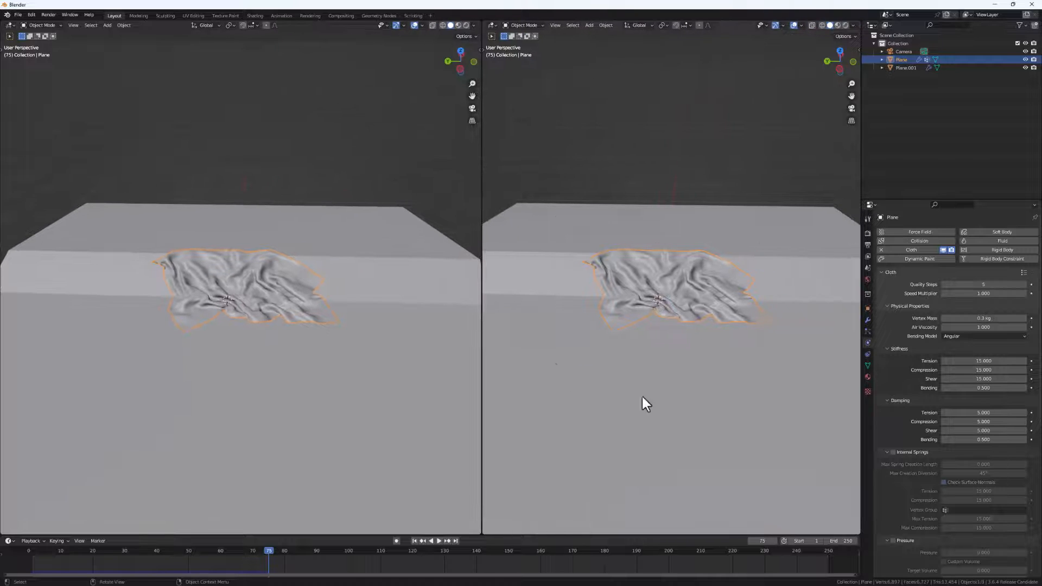
left_click(852, 108)
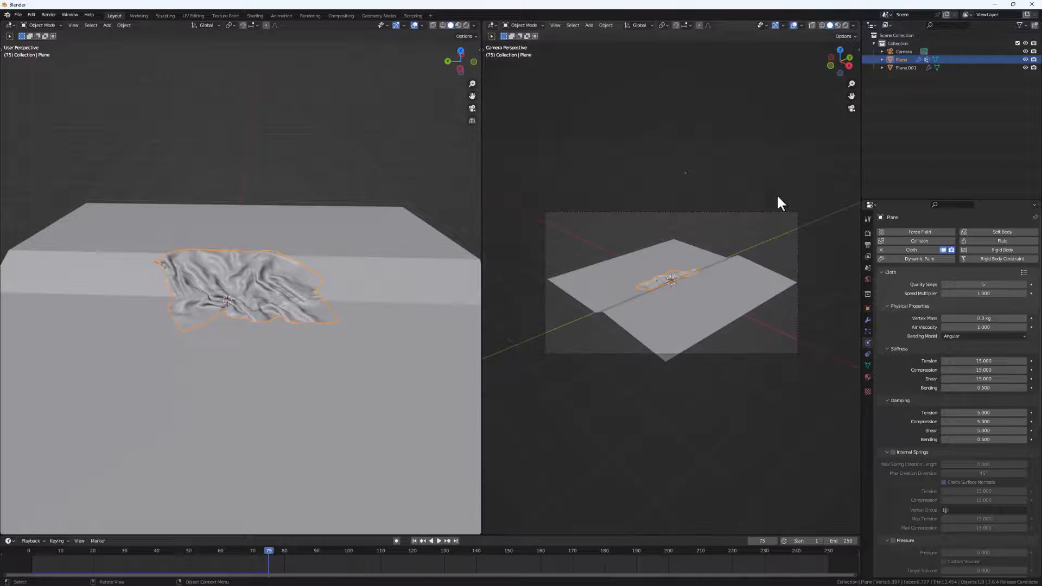
scroll(640, 288, "up", 4)
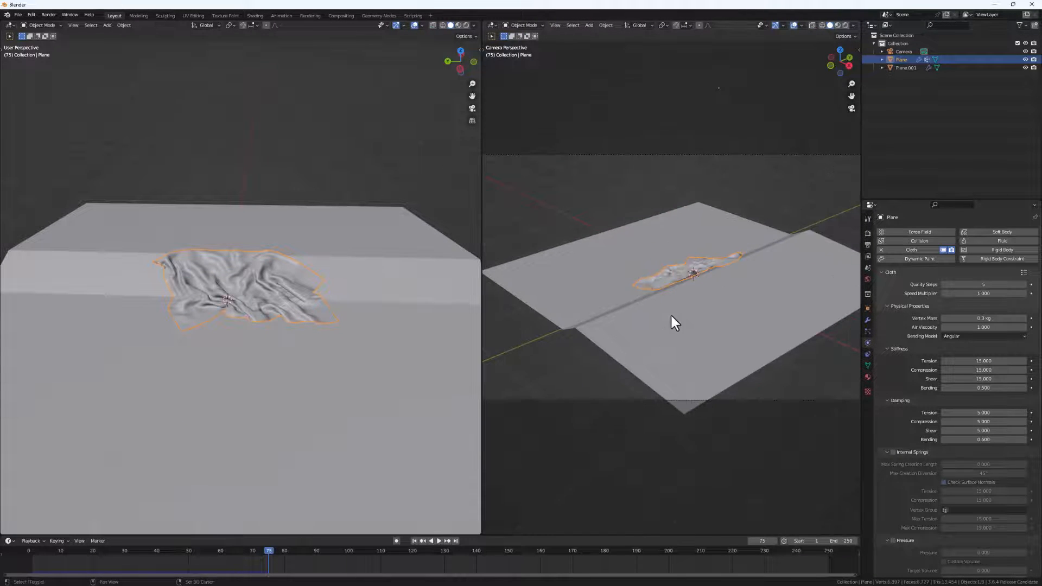
scroll(675, 289, "down", 4)
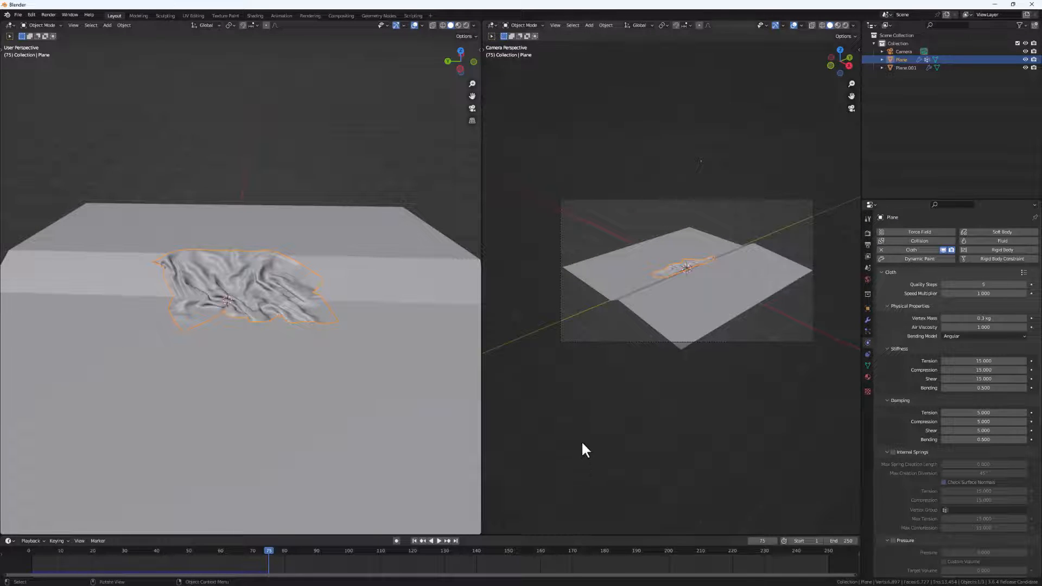
left_click_drag(570, 537, 608, 362)
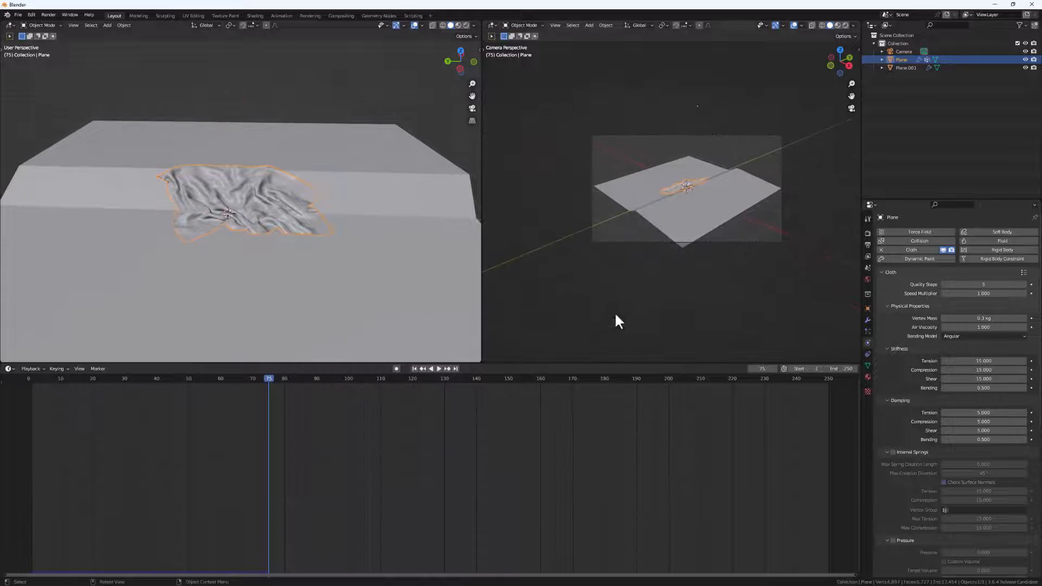
- Lock the camera to the view and reposition it for a close-up of the draped cloth
middle_click_drag(617, 319, 685, 239)
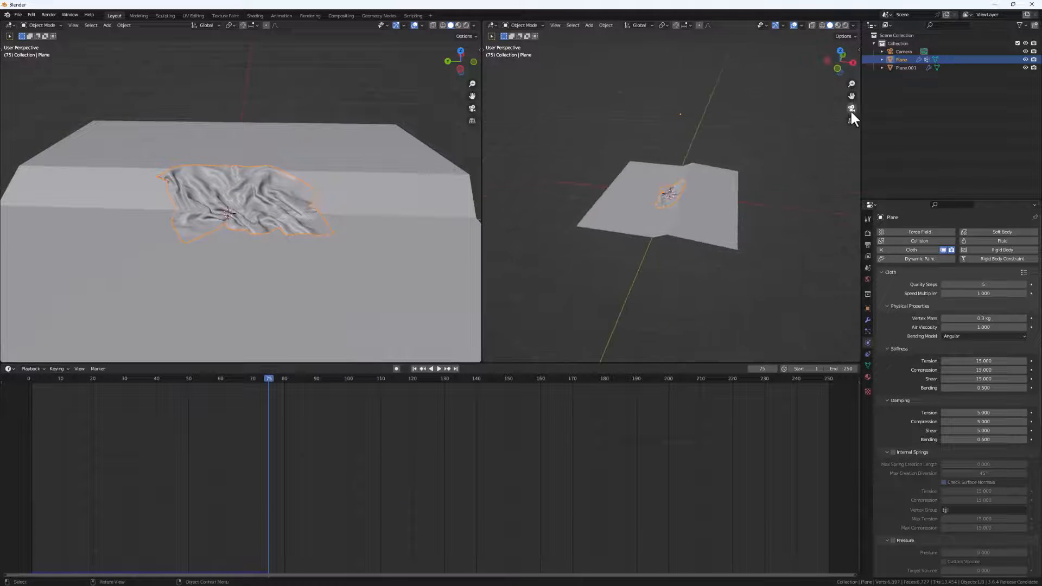
left_click(852, 108)
scroll(685, 190, "up", 3)
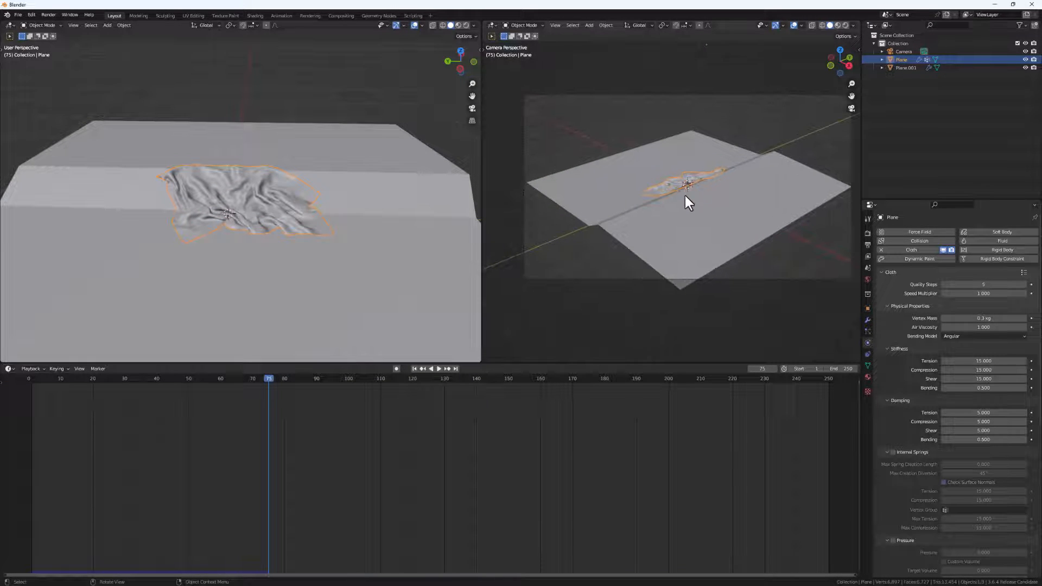
key("n")
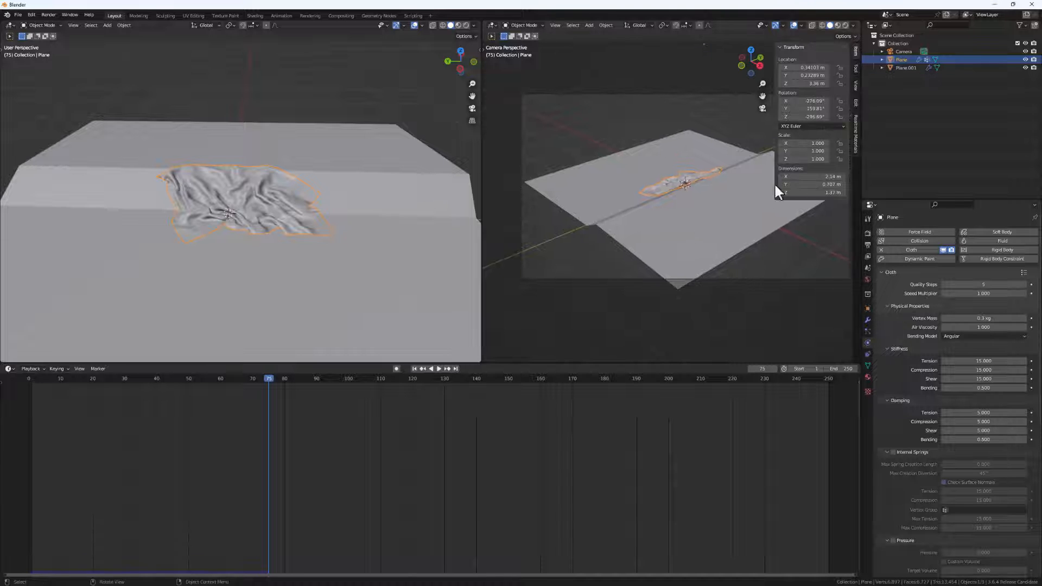
left_click(856, 85)
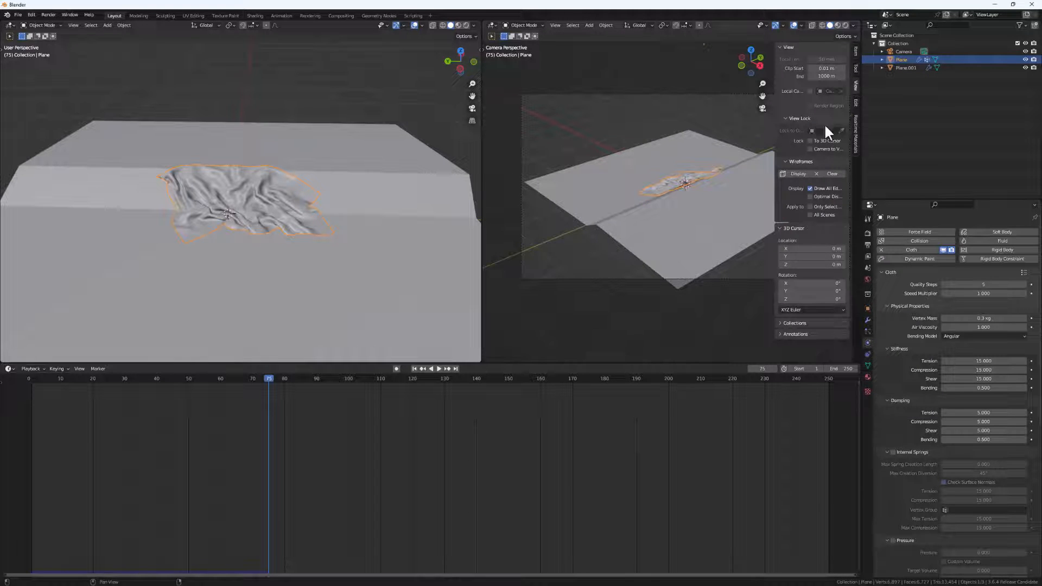
left_click(810, 149)
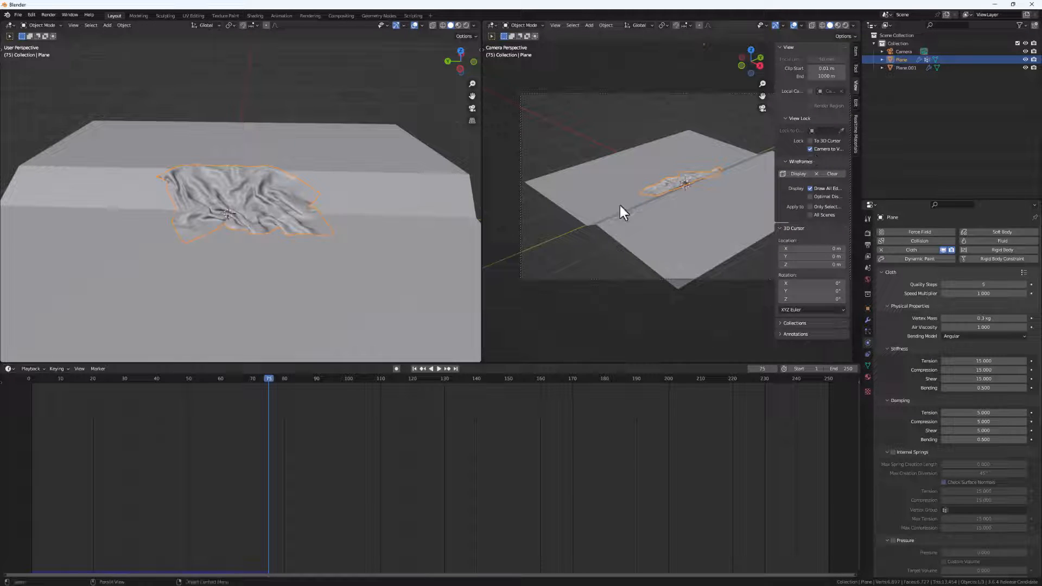
key("n")
middle_click_drag(683, 207, 743, 231)
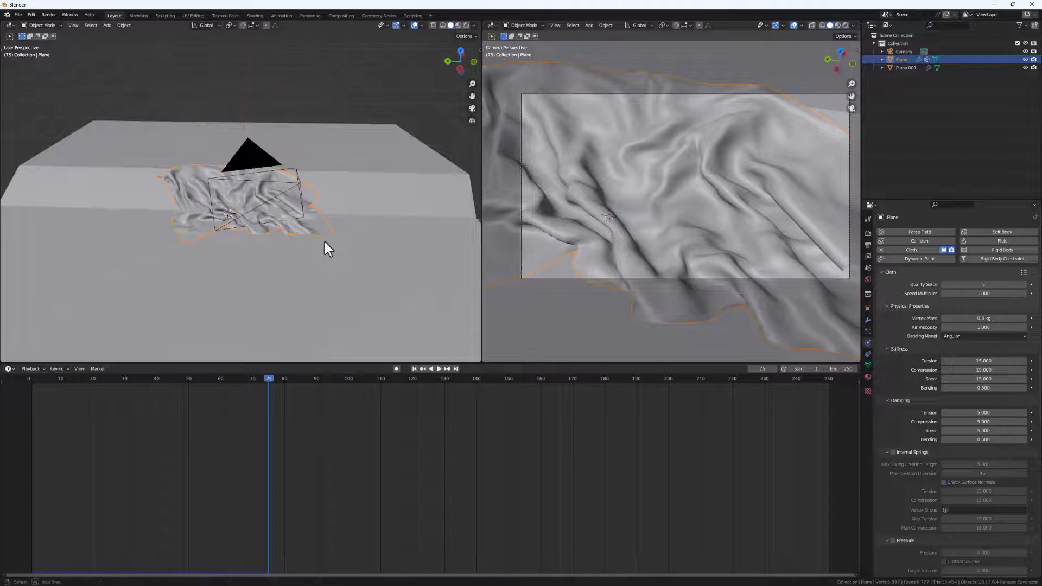
- Apply the cloth's Cloth modifier as a shape key at frame 75
middle_click_drag(325, 242, 314, 236)
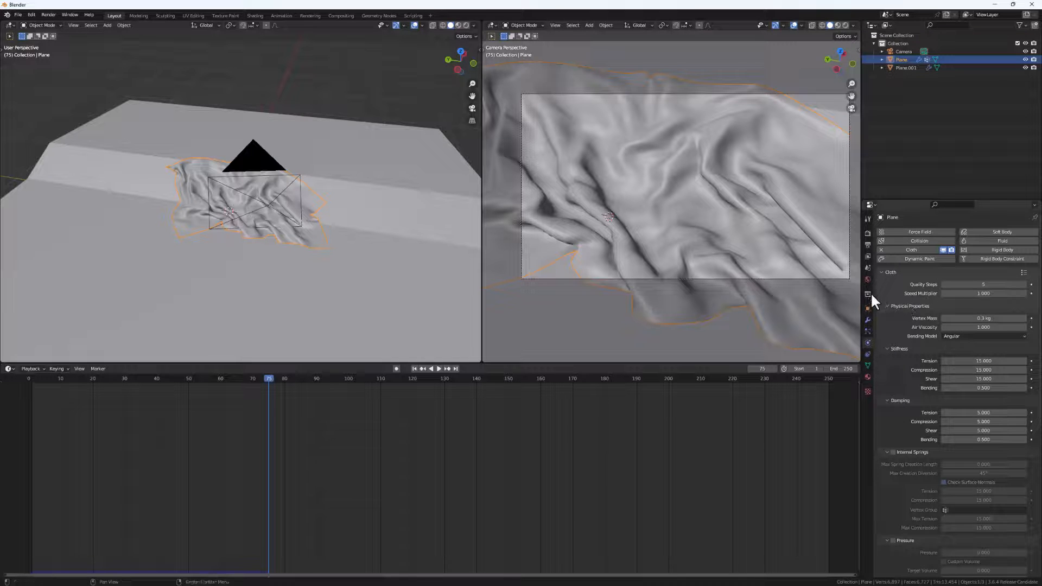
left_click(868, 320)
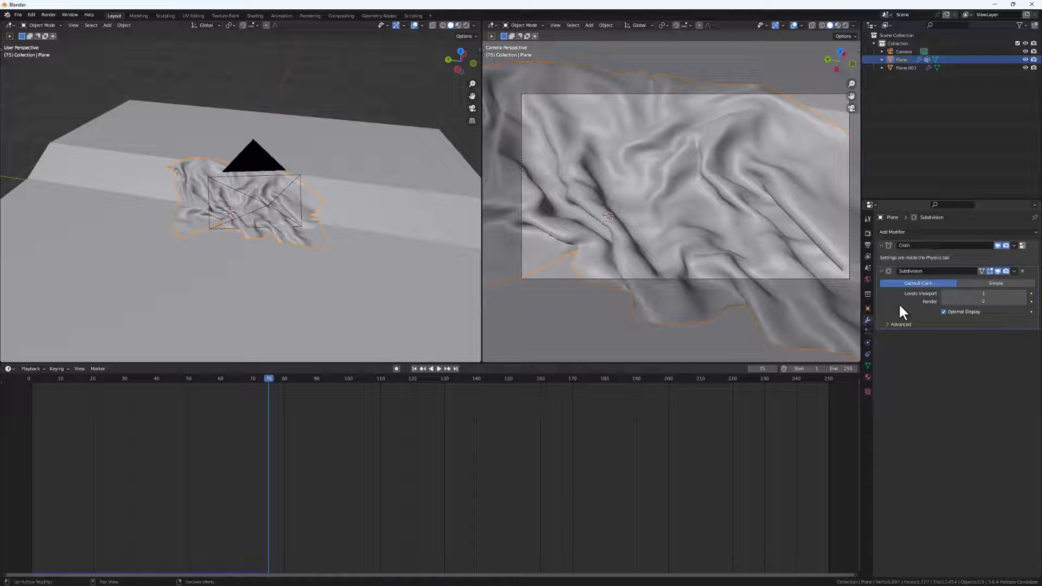
left_click(1014, 245)
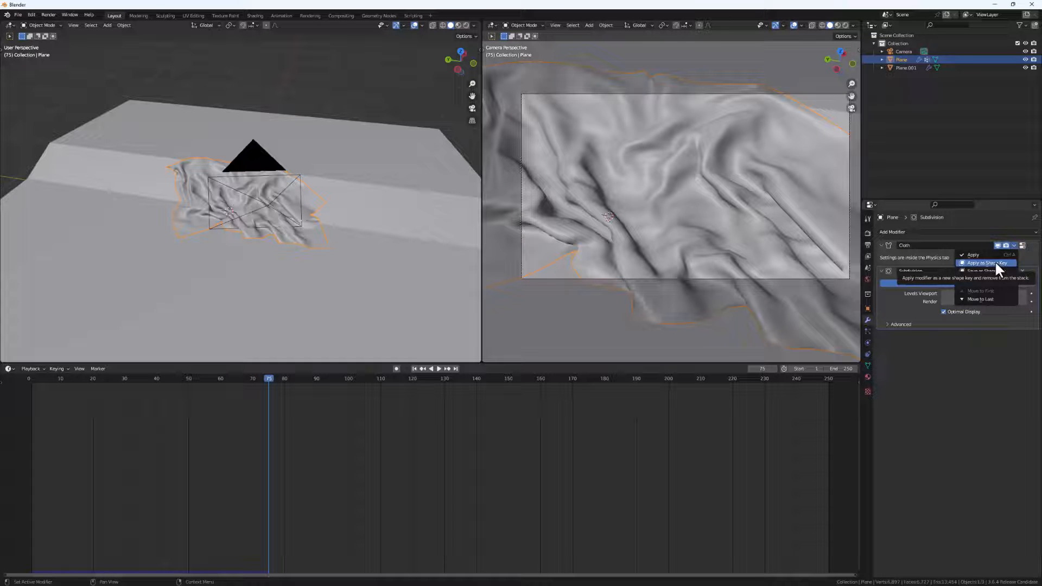
left_click(994, 262)
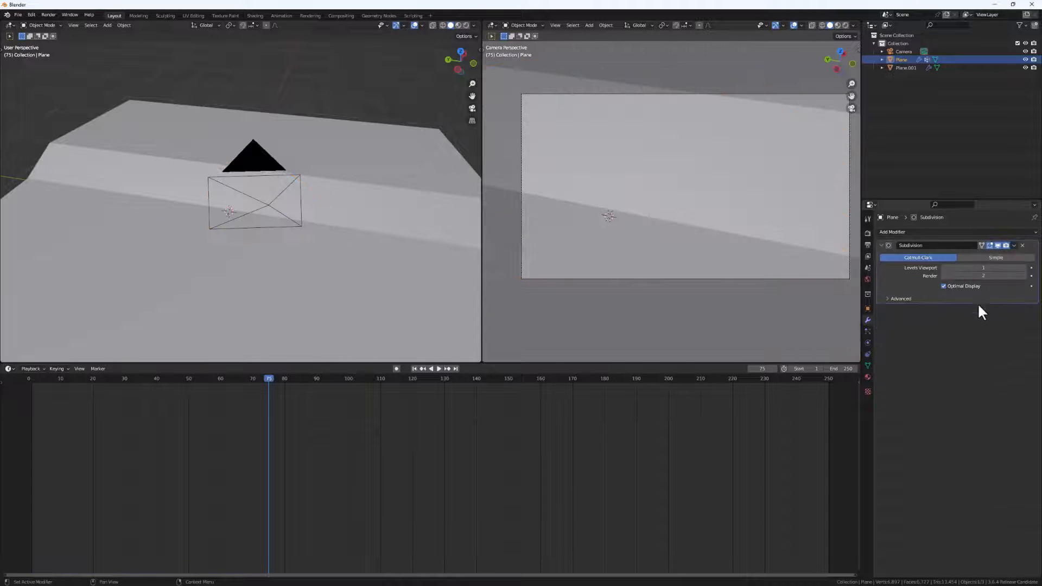
- Set the value of the Cloth shape key to 1.000 to restore the draped form
left_click(867, 366)
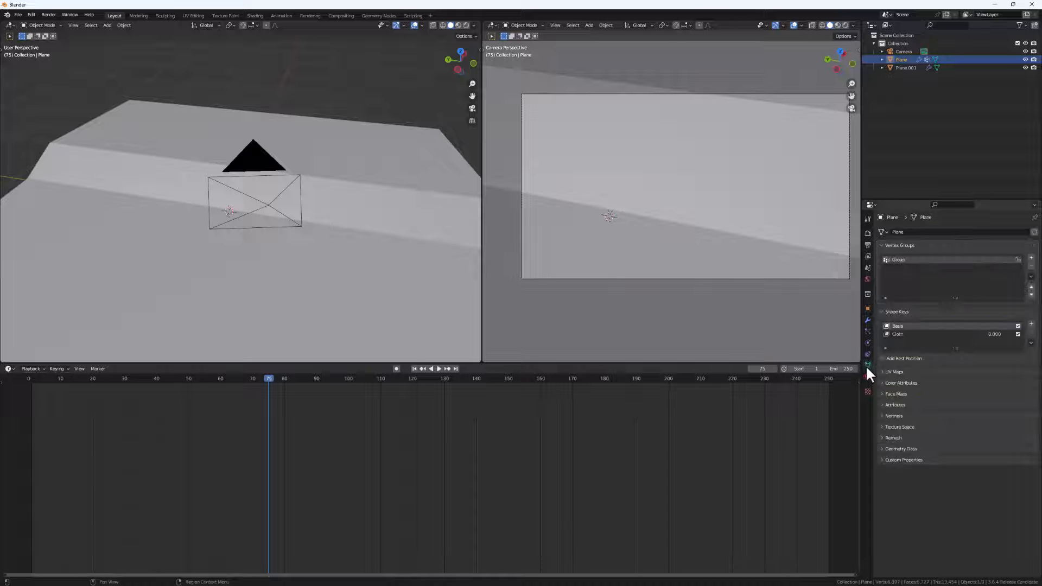
left_click(898, 334)
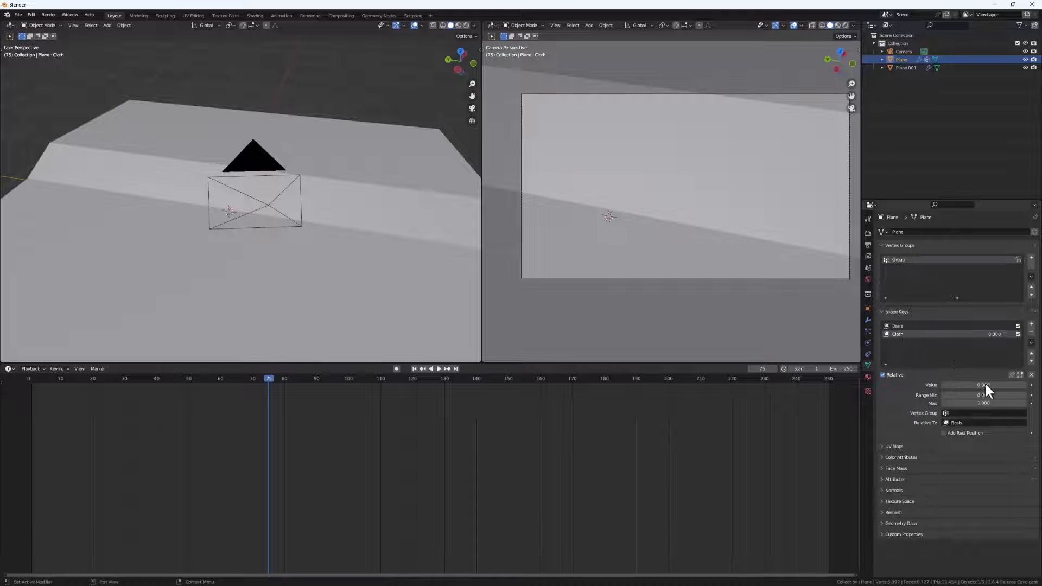
left_click_drag(957, 385, 1034, 384)
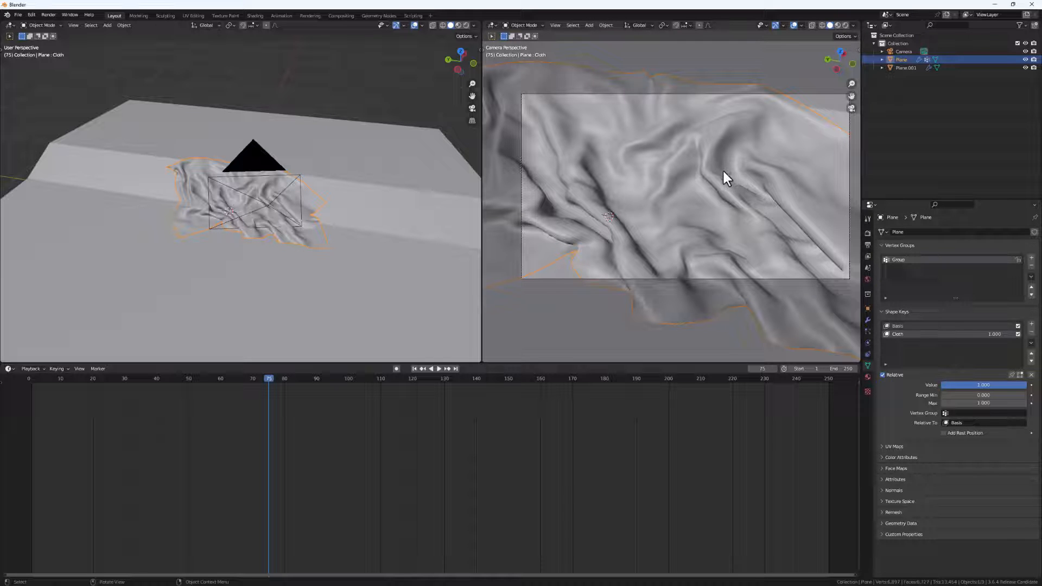
- Play the timeline and scrub it to frame 109 to check the cloth's shape across frames
key("space")
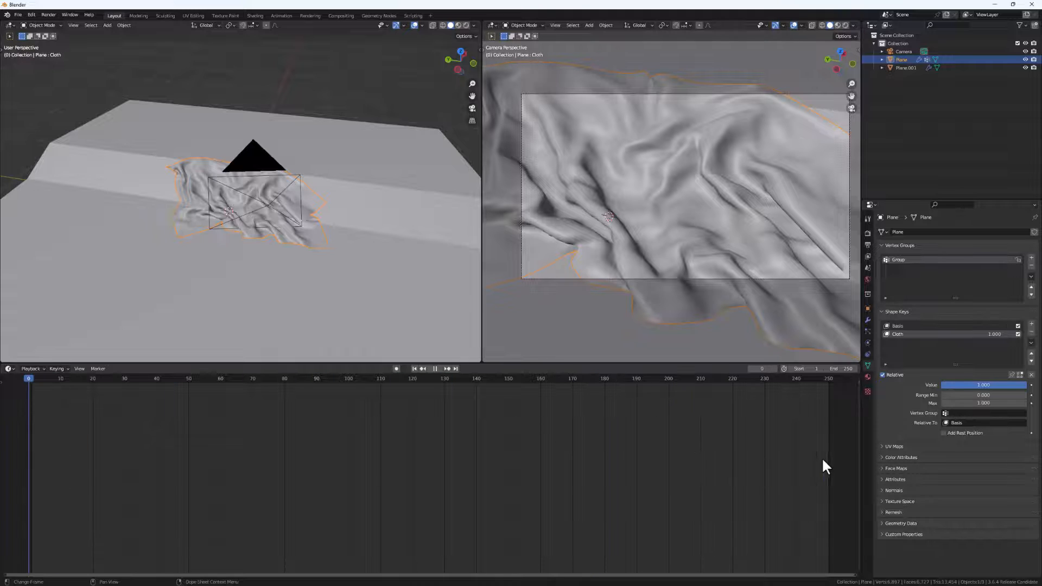
left_click_drag(823, 459, 378, 432)
key("space")
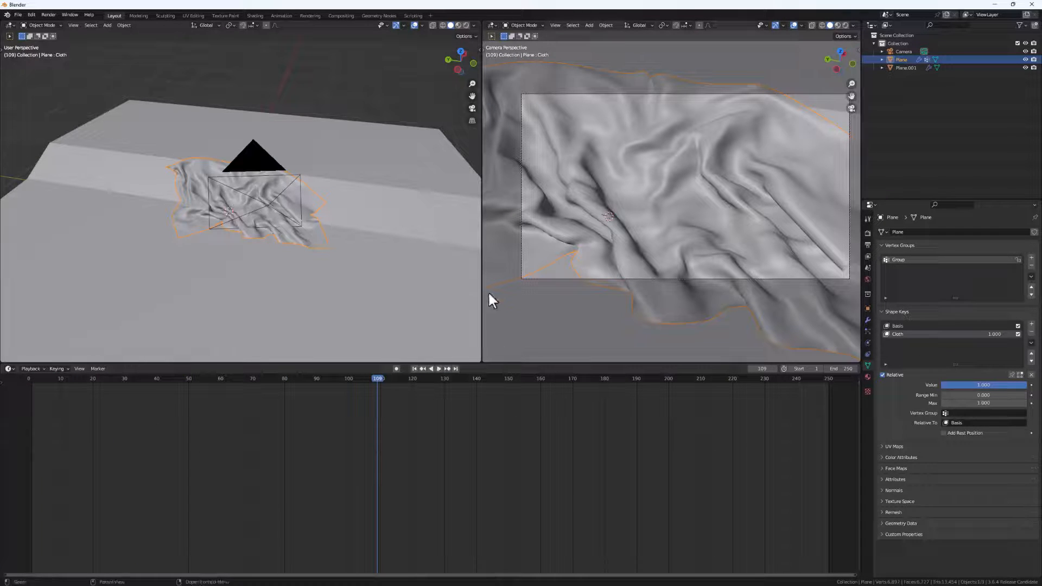
- Enlarge the timeline area below the viewports and switch it to the Shader Editor
left_click_drag(469, 363, 465, 311)
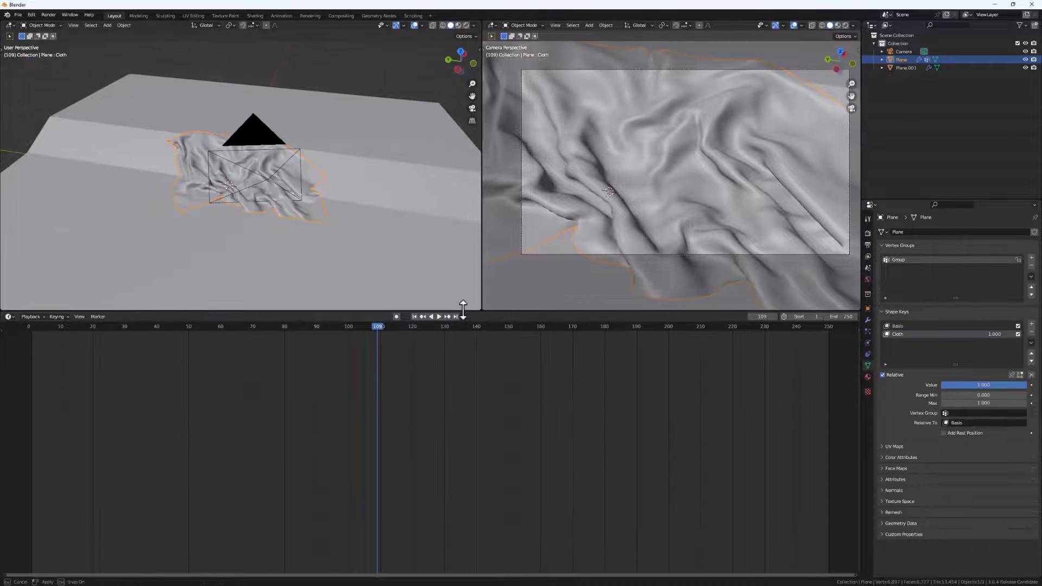
left_click(8, 313)
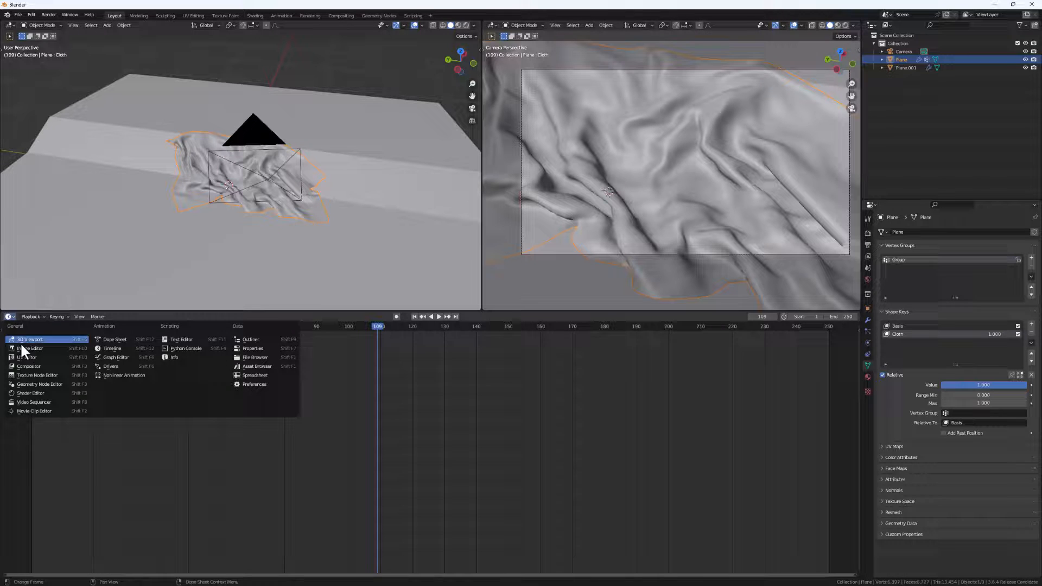
left_click(28, 392)
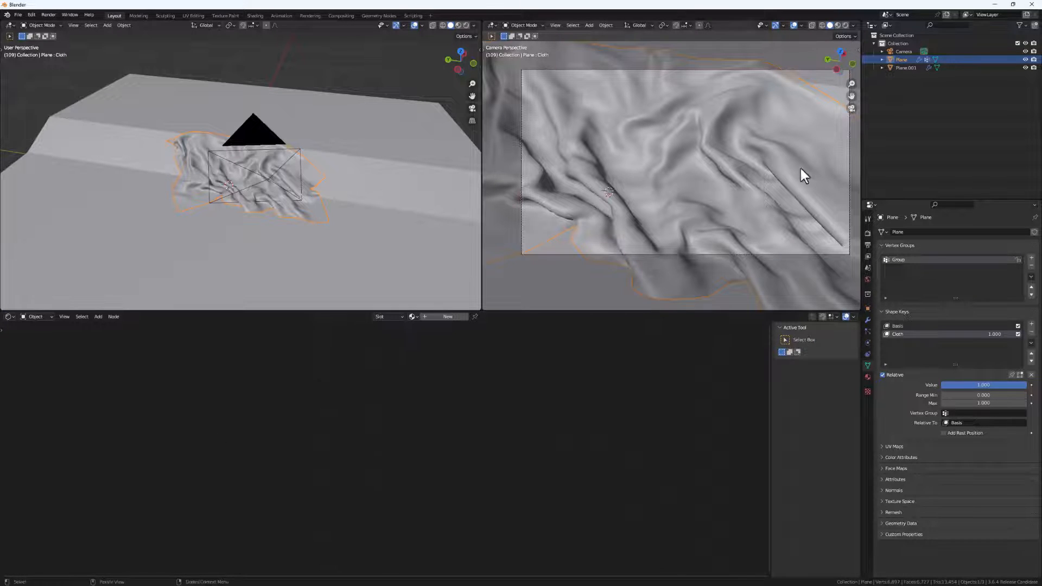
- Set the scene's render engine to Cycles with GPU Compute as the device
left_click(868, 234)
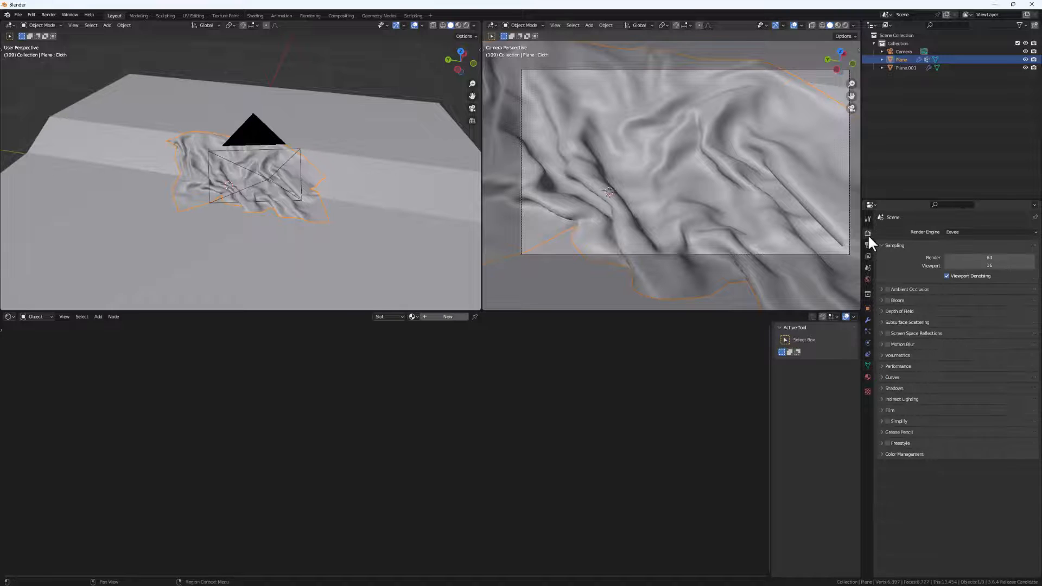
left_click(960, 233)
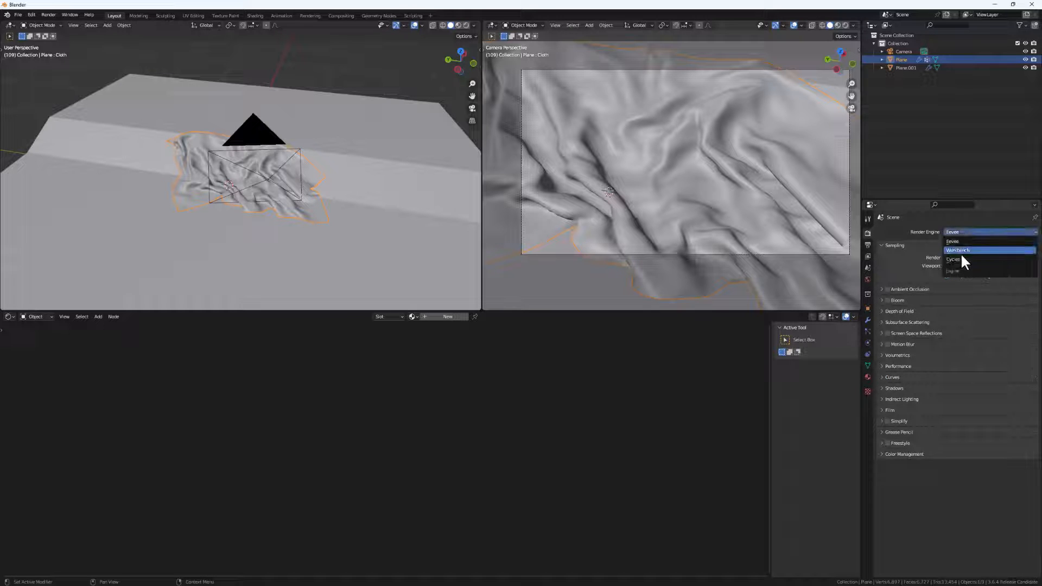
left_click(959, 258)
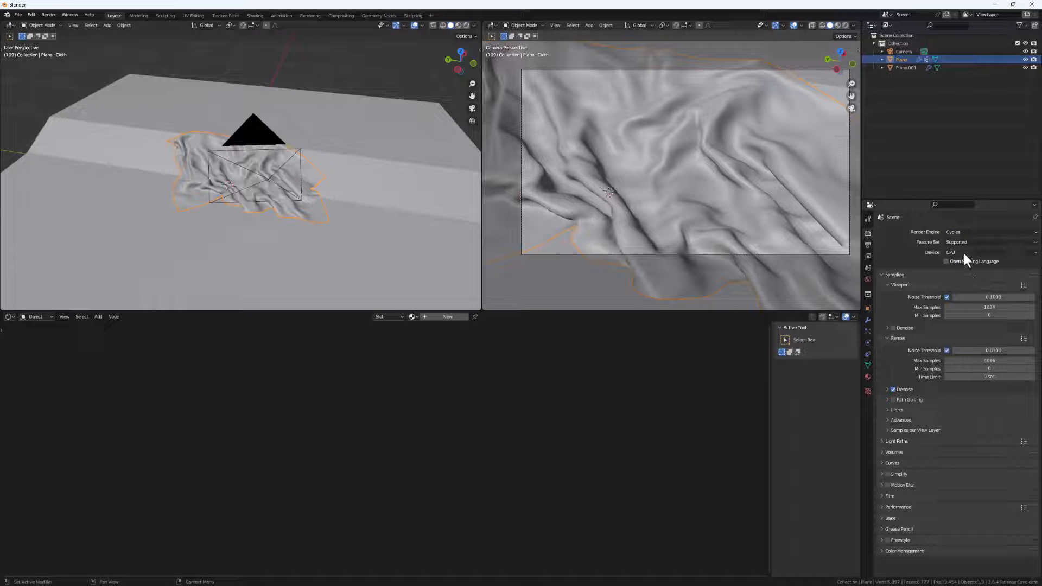
left_click(963, 252)
left_click(957, 270)
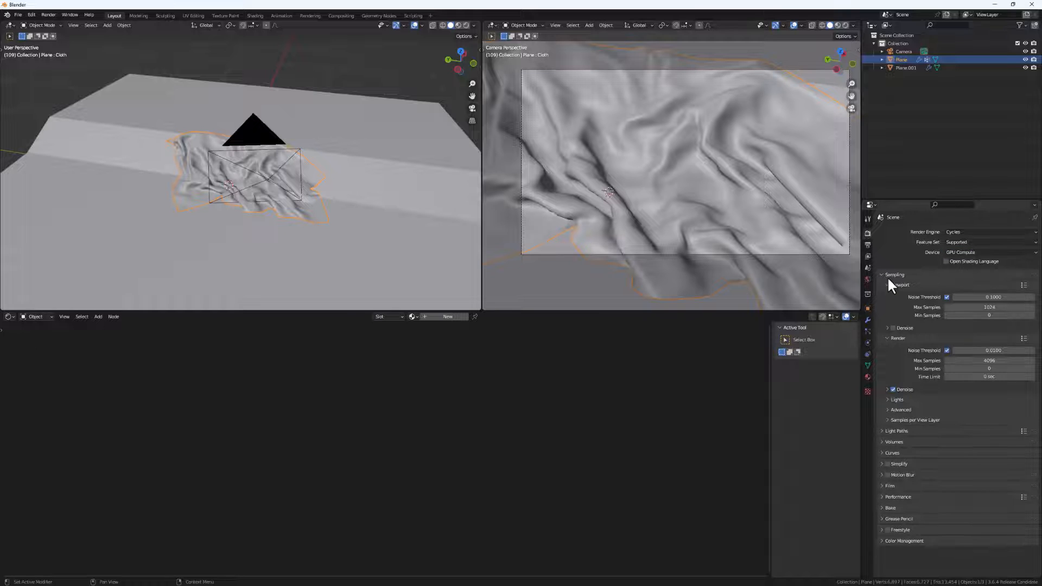
- Show the camera view in rendered shading and set the cloth's Subdivision viewport levels to 2
left_click(845, 25)
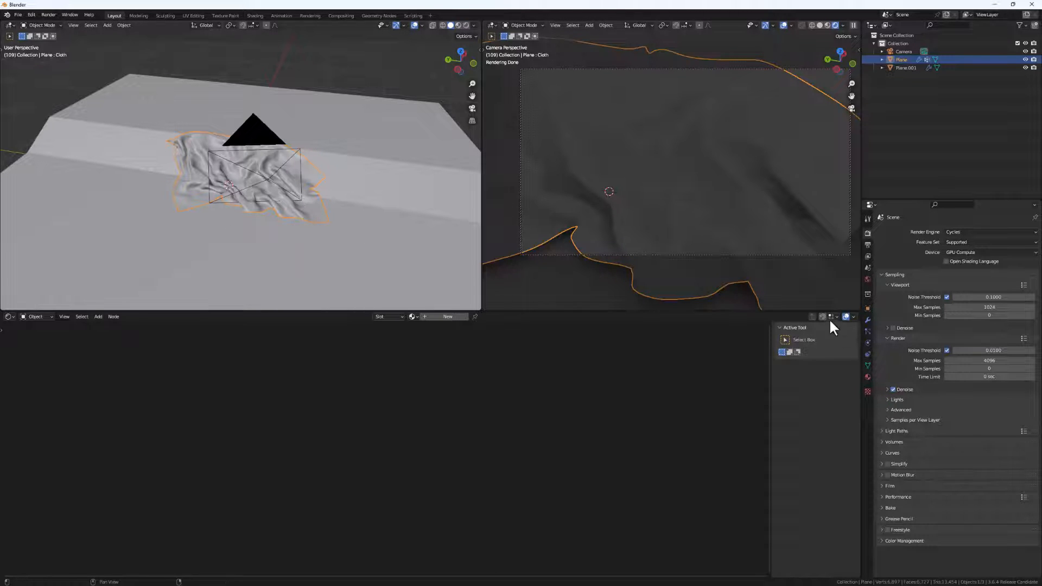
left_click(868, 320)
left_click(1021, 267)
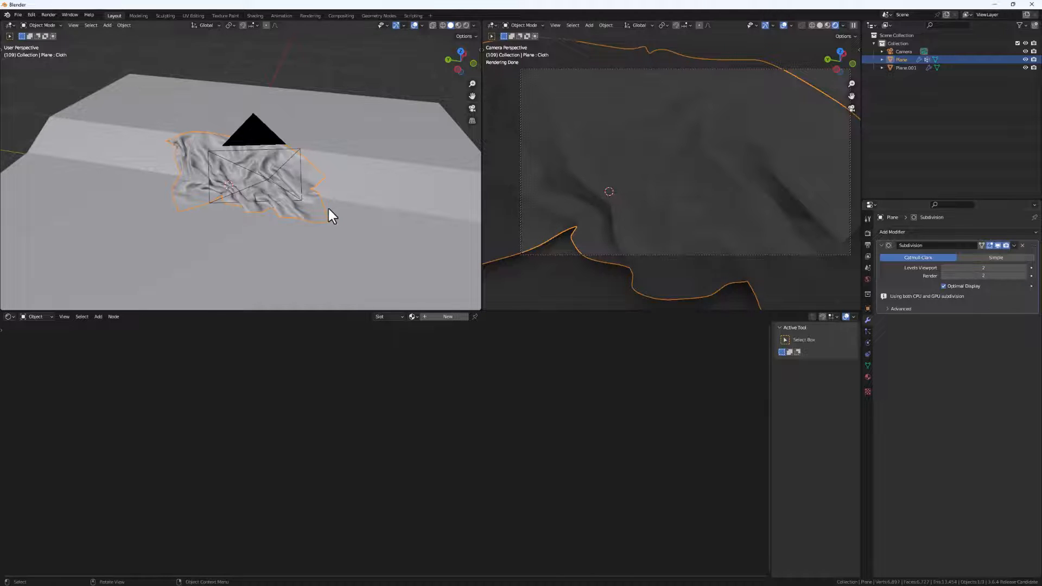
- Display the World shader nodes and add an Environment Texture with Mapping and Texture Coordinate nodes to the Background node
left_click(39, 317)
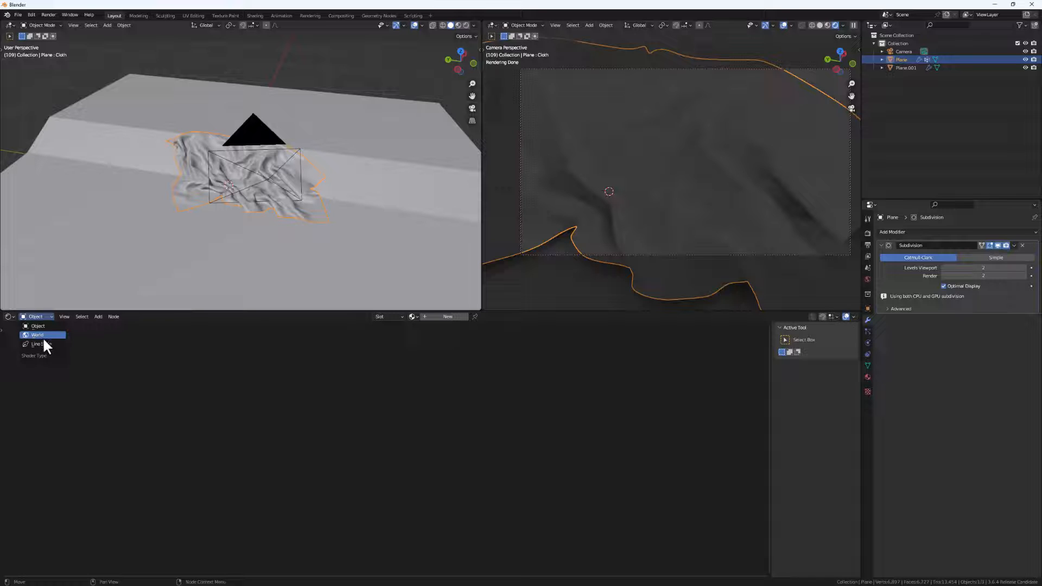
left_click(42, 335)
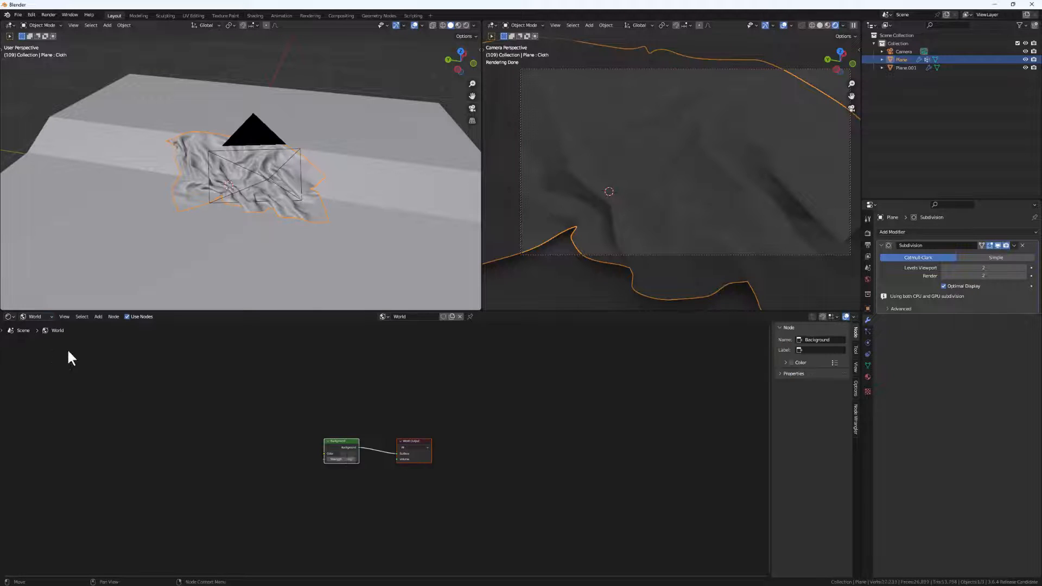
scroll(329, 451, "up", 3)
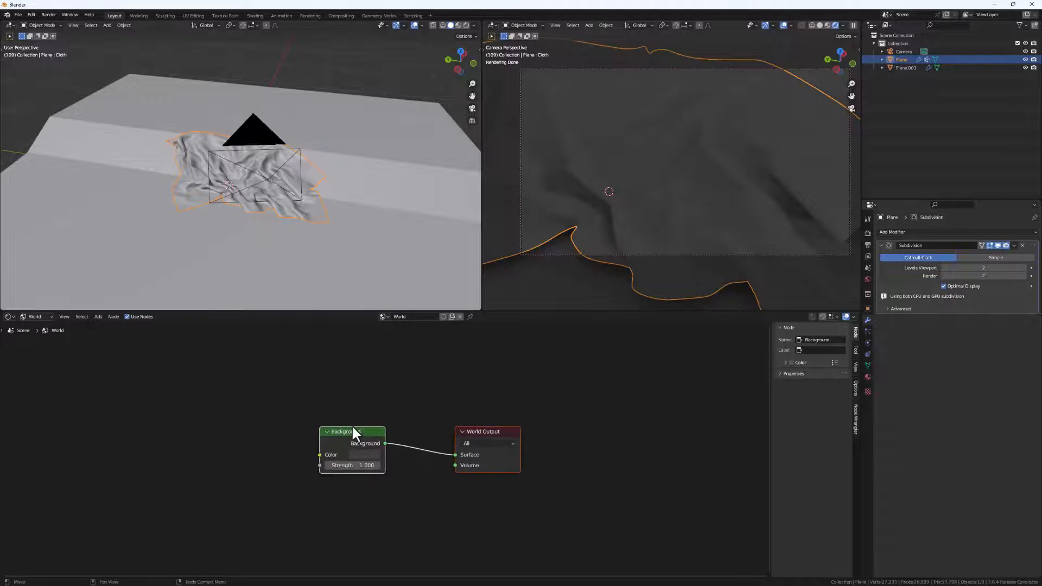
scroll(352, 445, "up", 1)
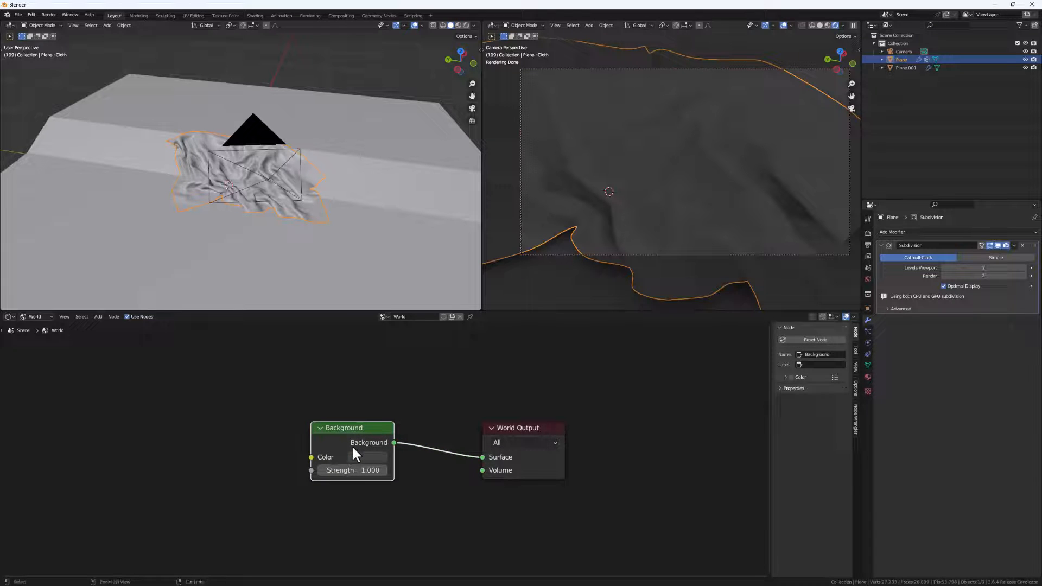
key("ctrl+t")
scroll(312, 452, "down", 3)
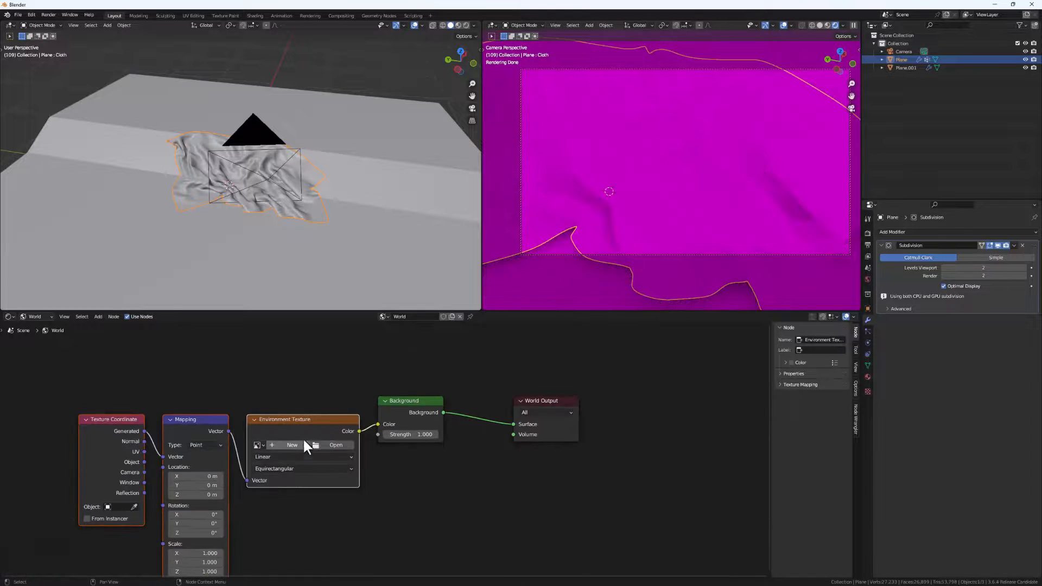
- Load modern_buildings_2_2k.hdr from the hdri folder into the Environment Texture node
left_click(336, 446)
left_click(348, 320)
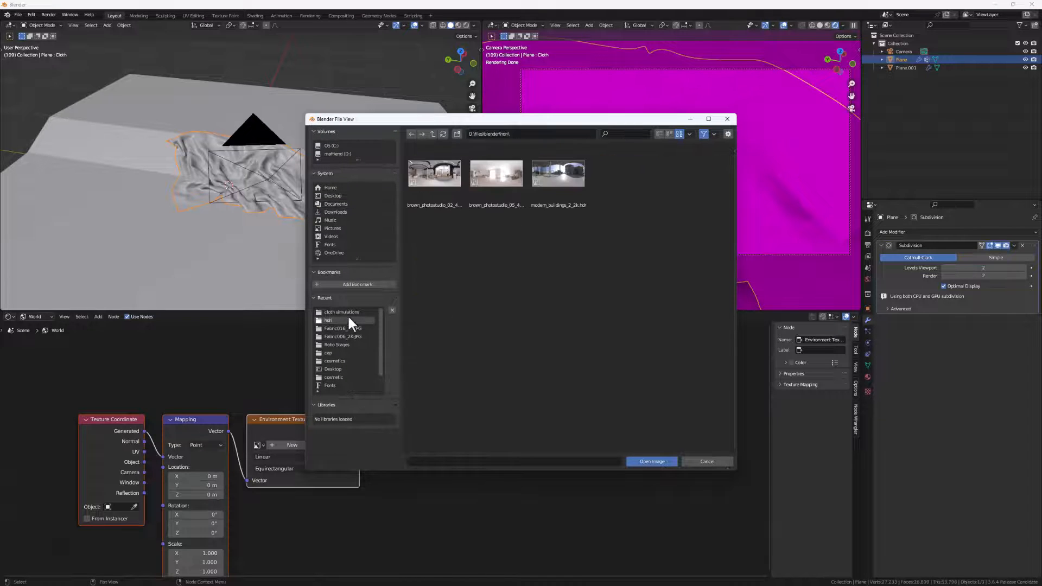
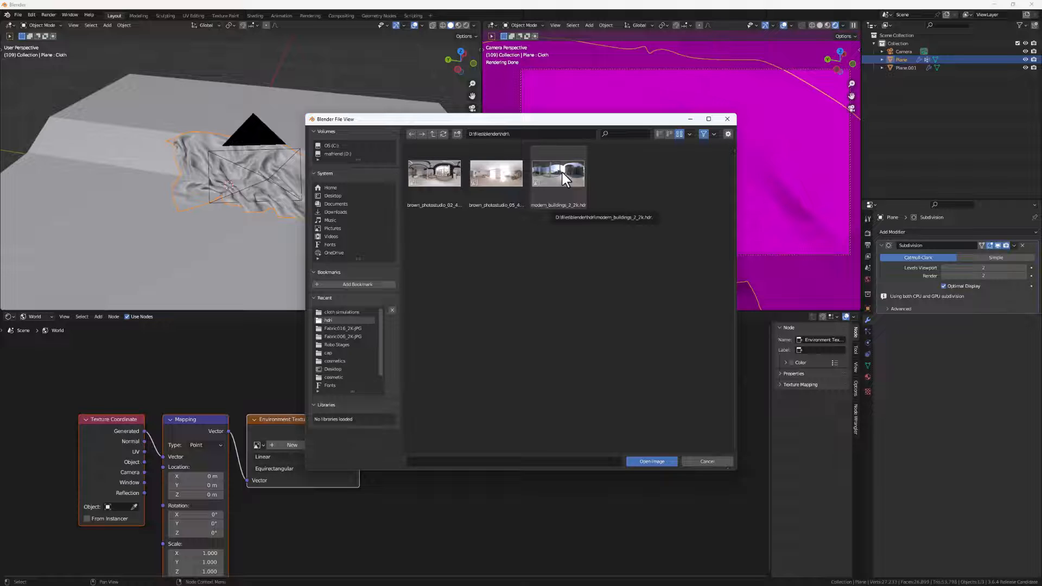
left_click(563, 181)
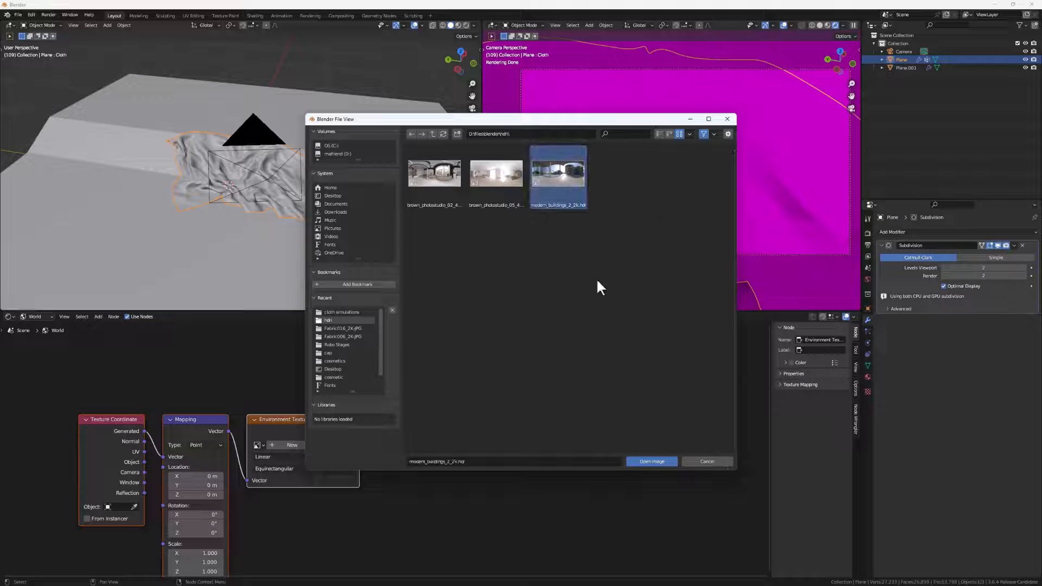
left_click(659, 460)
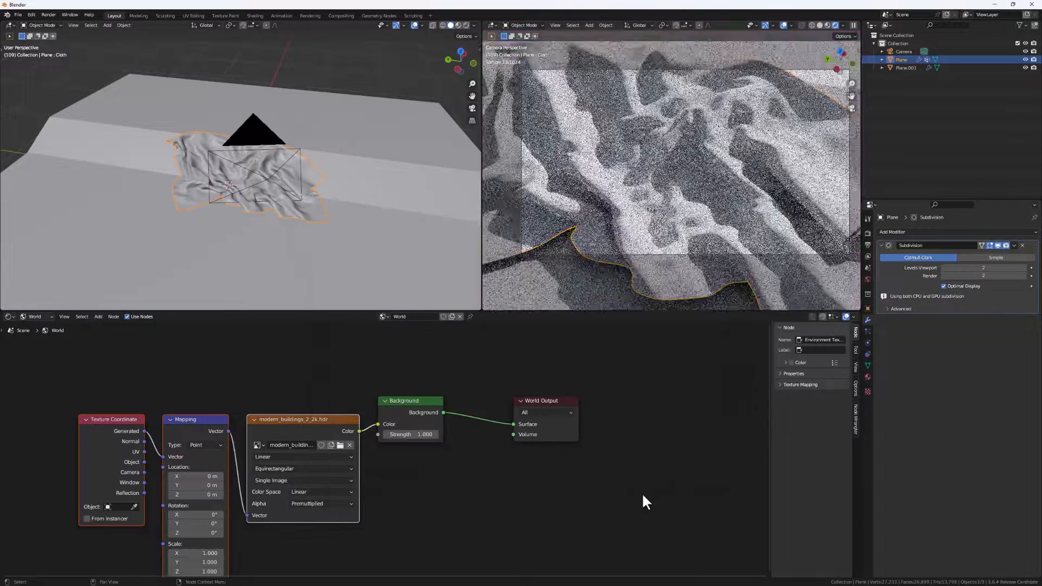
- Replace the world's environment image with brown_photostudio_02_4k.hdr
left_click(339, 444)
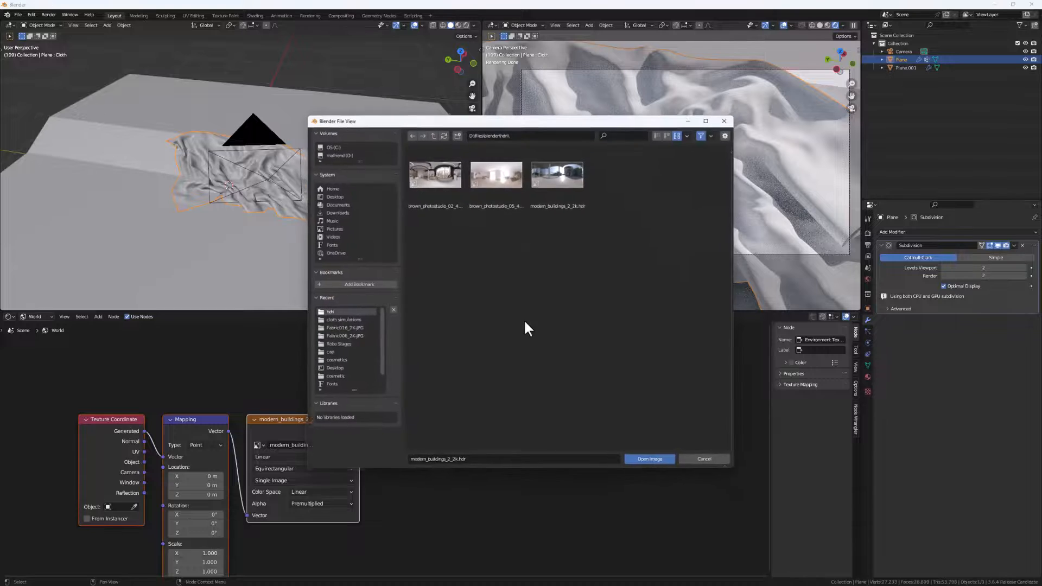
double_click(448, 181)
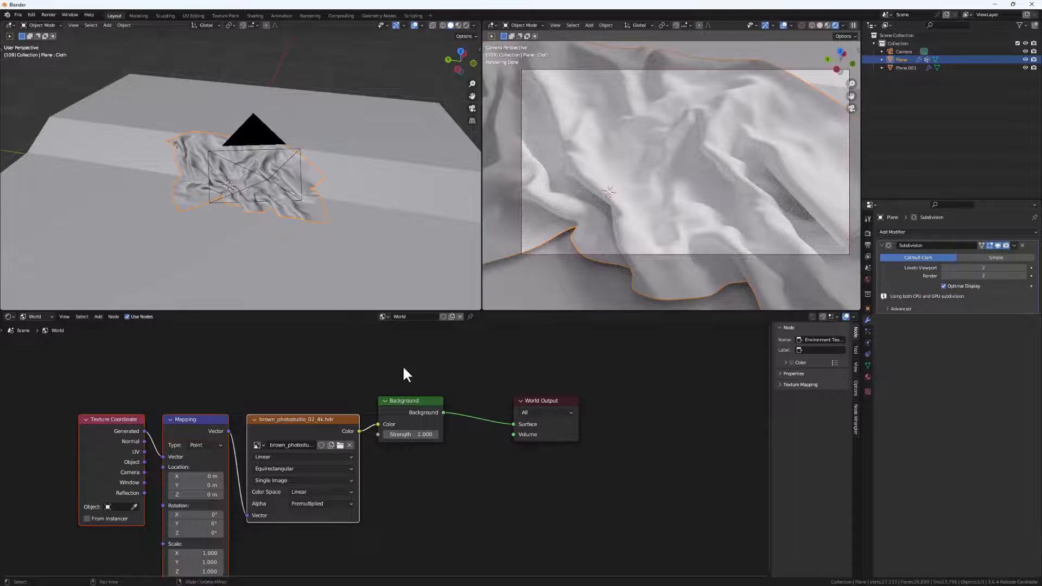
- Return the Shader Editor to object shading and create a new material for the cloth plane
left_click(44, 318)
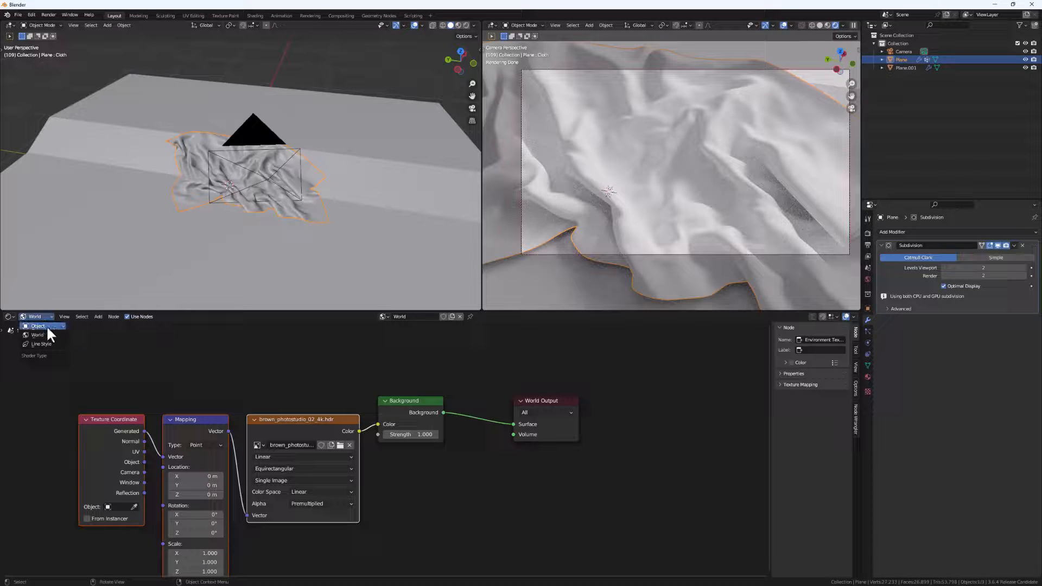
left_click(48, 325)
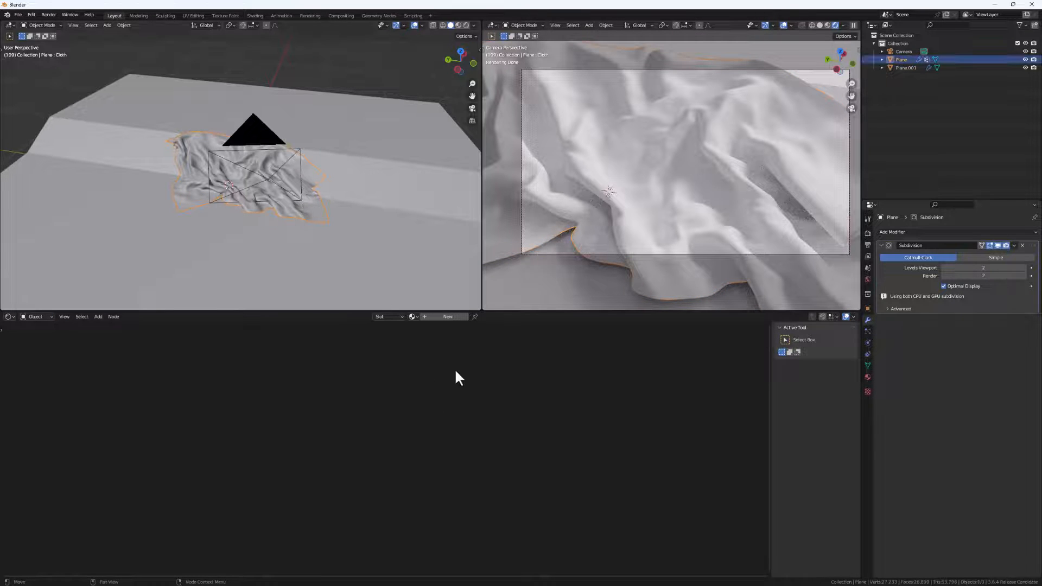
left_click(448, 317)
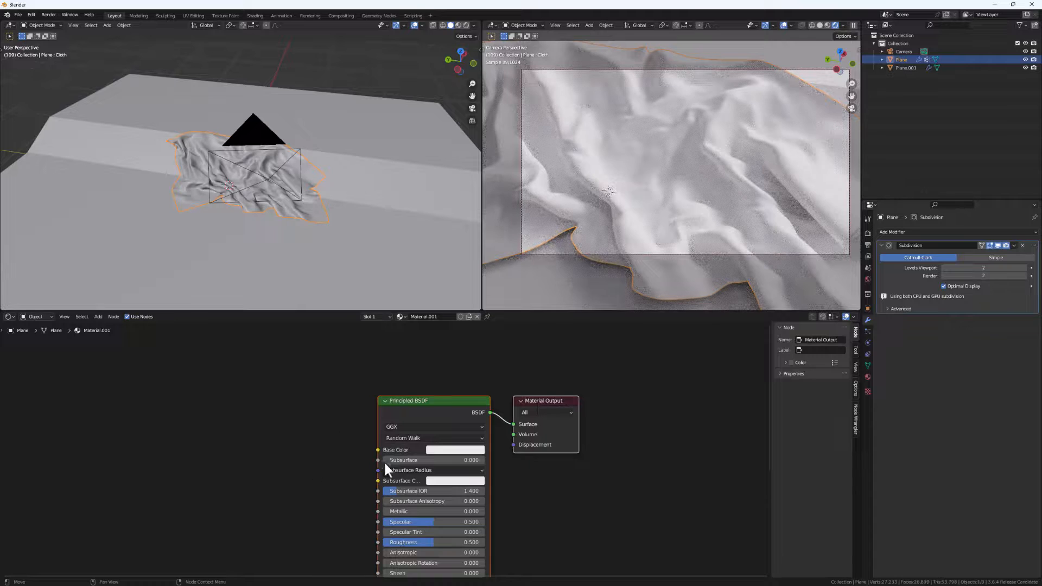
middle_click_drag(418, 467, 441, 447)
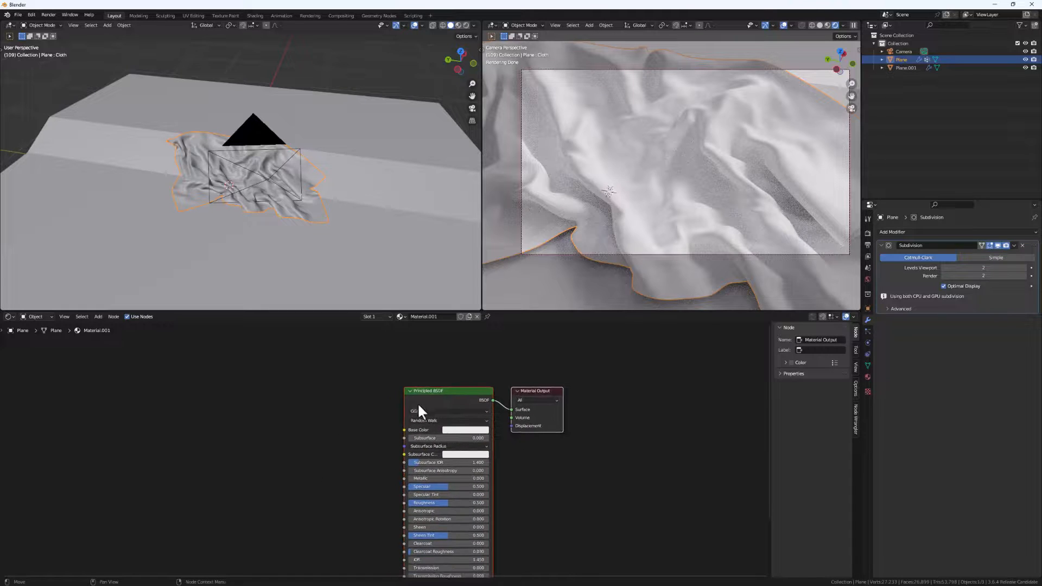
scroll(538, 458, "up", 1)
middle_click_drag(510, 479, 542, 479)
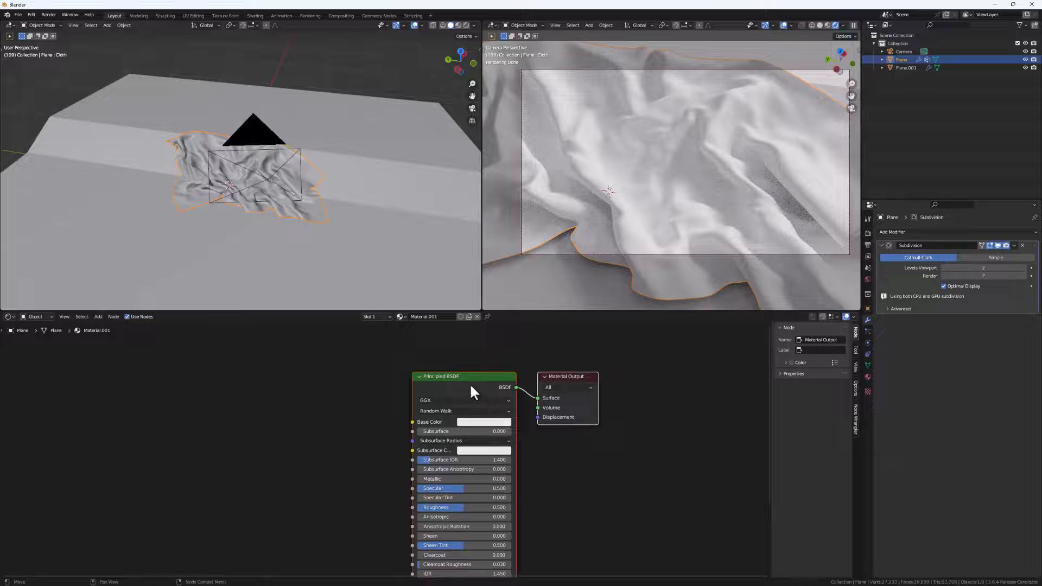
- Switch to Chrome and look through the popular PBR materials on the ambientCG site
key("super")
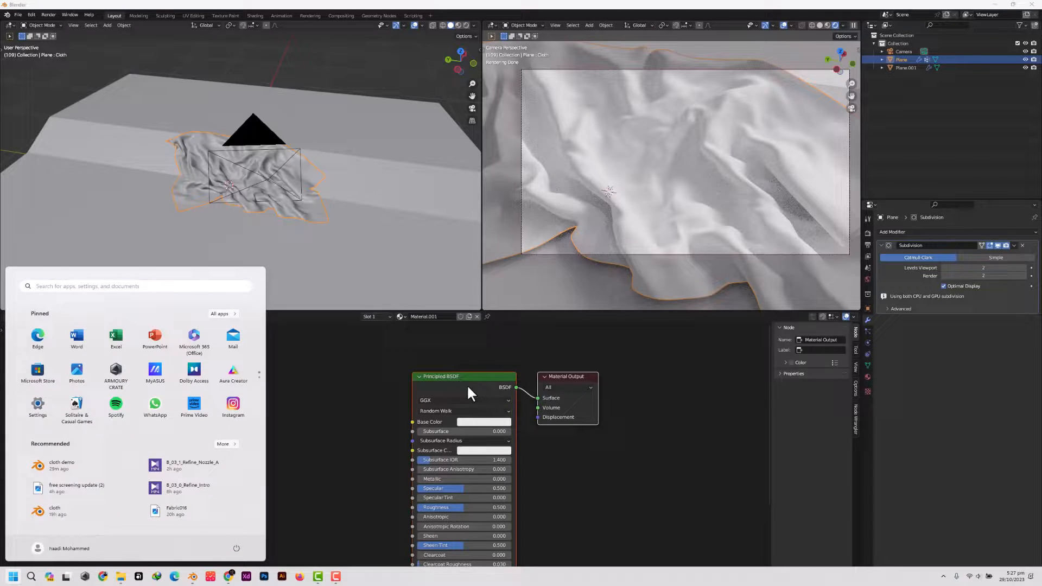
left_click(226, 577)
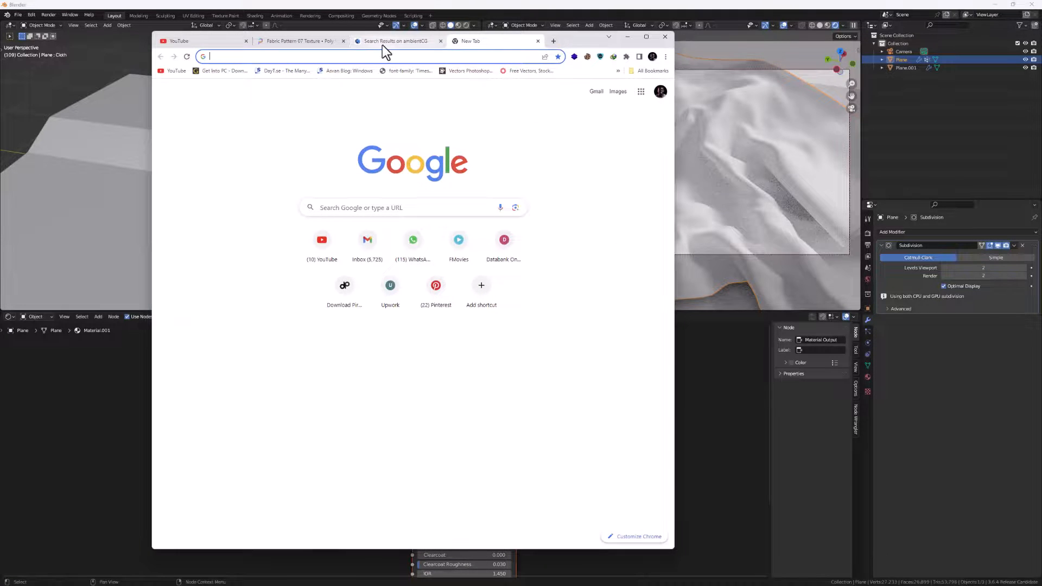
left_click(386, 41)
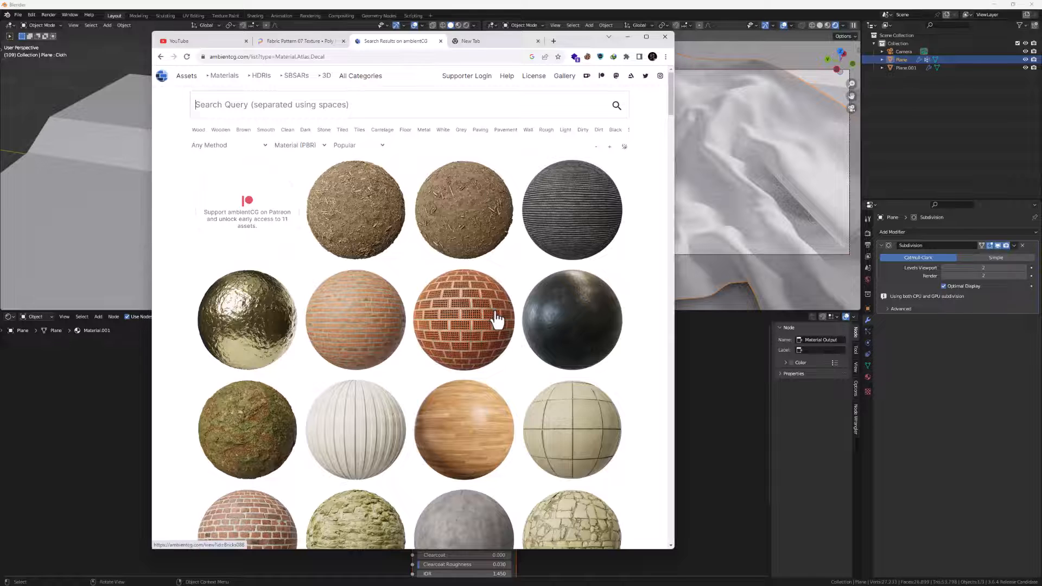
scroll(528, 307, "down", 1)
scroll(395, 260, "up", 1)
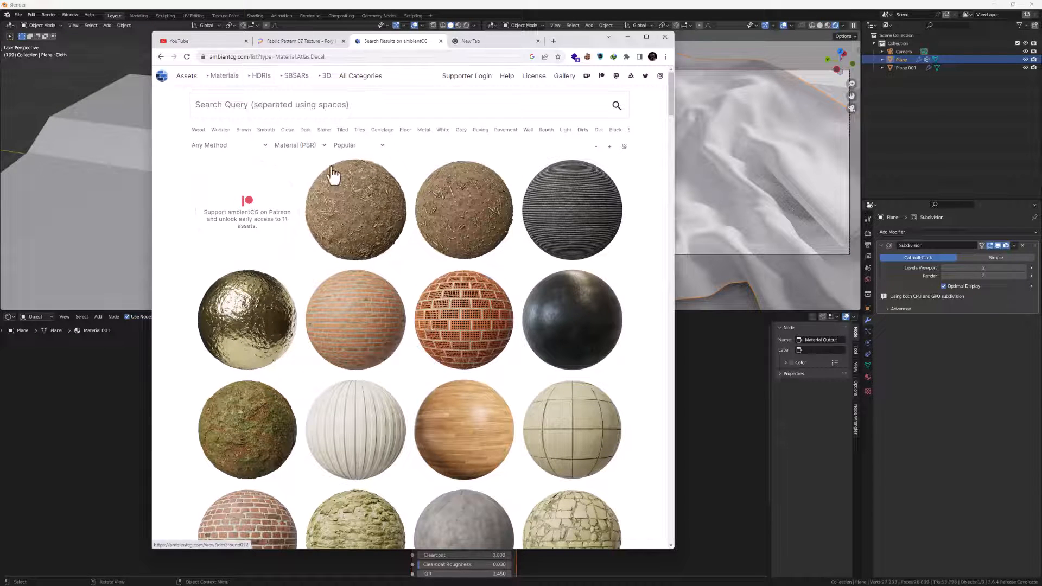
scroll(421, 326, "down", 5)
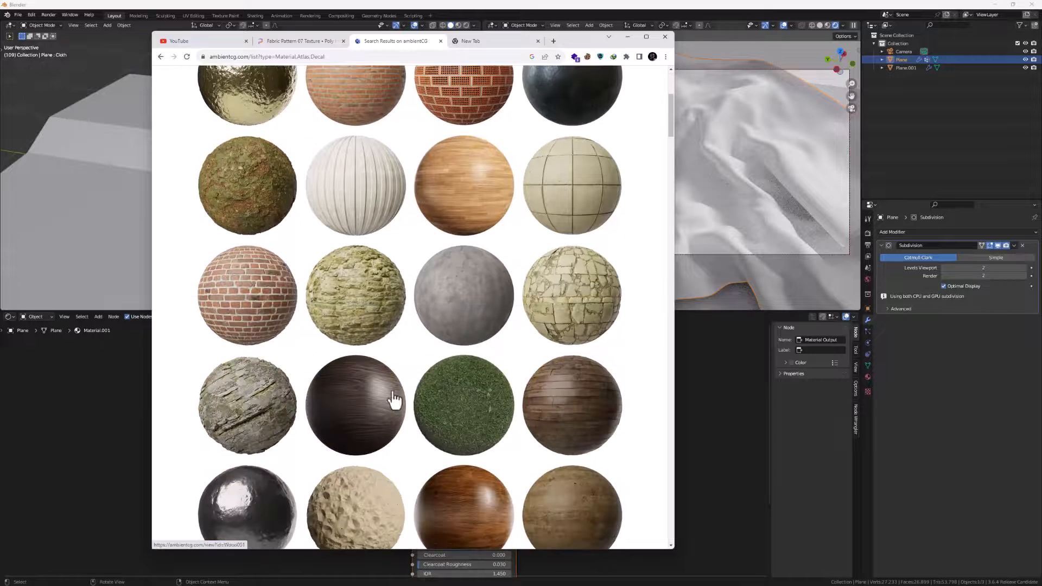
scroll(427, 462, "down", 3)
scroll(451, 472, "up", 8)
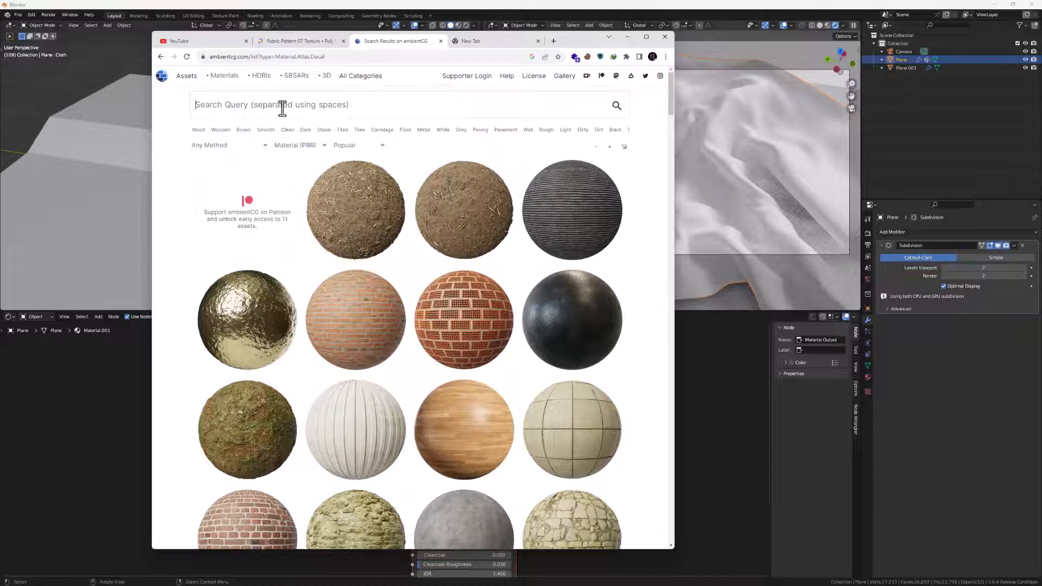
- Search ambientCG for FABRIC materials and look through the results
left_click(227, 86)
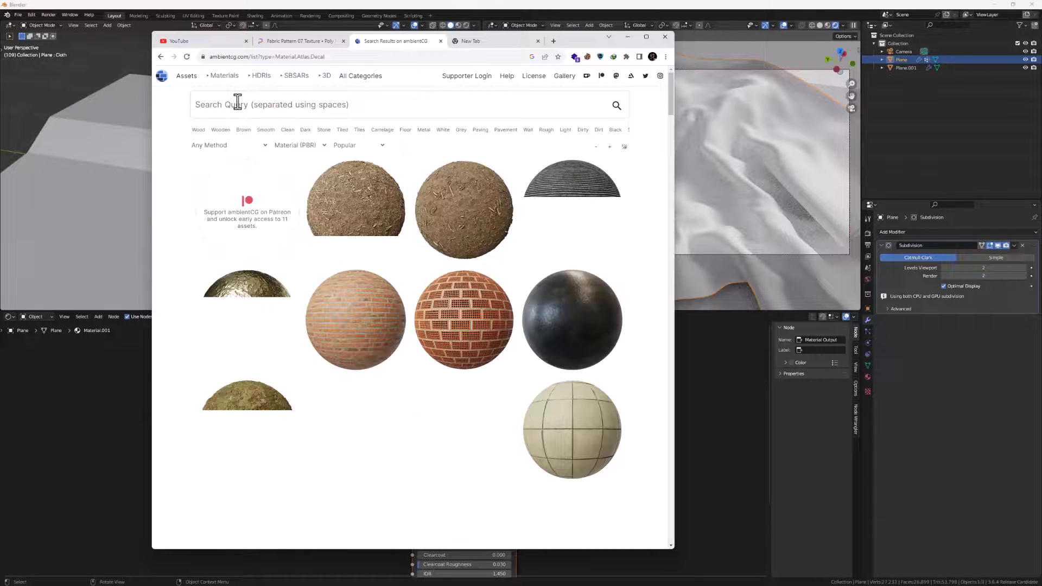
type("FABRIC")
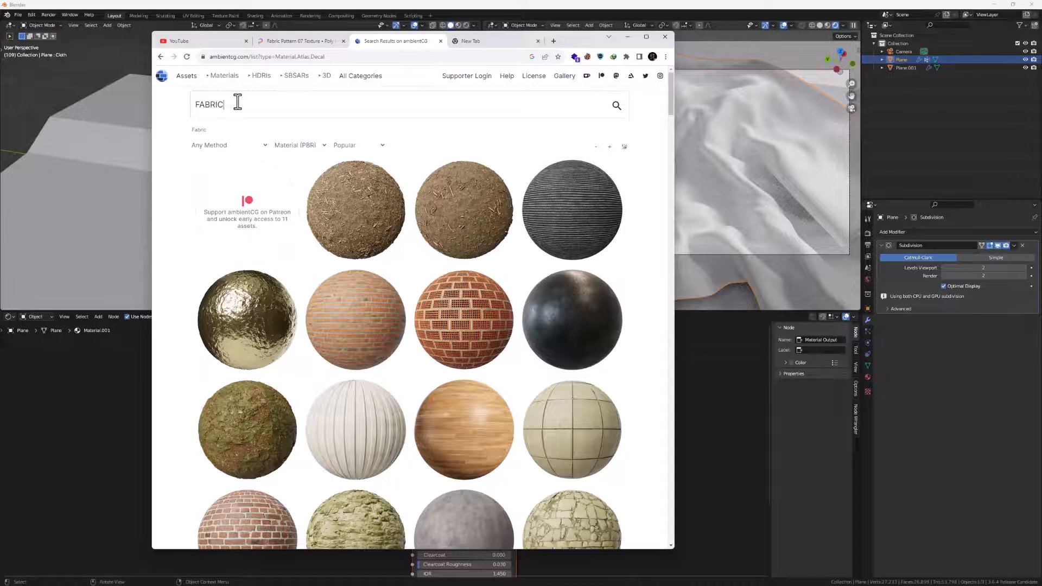
key("Return")
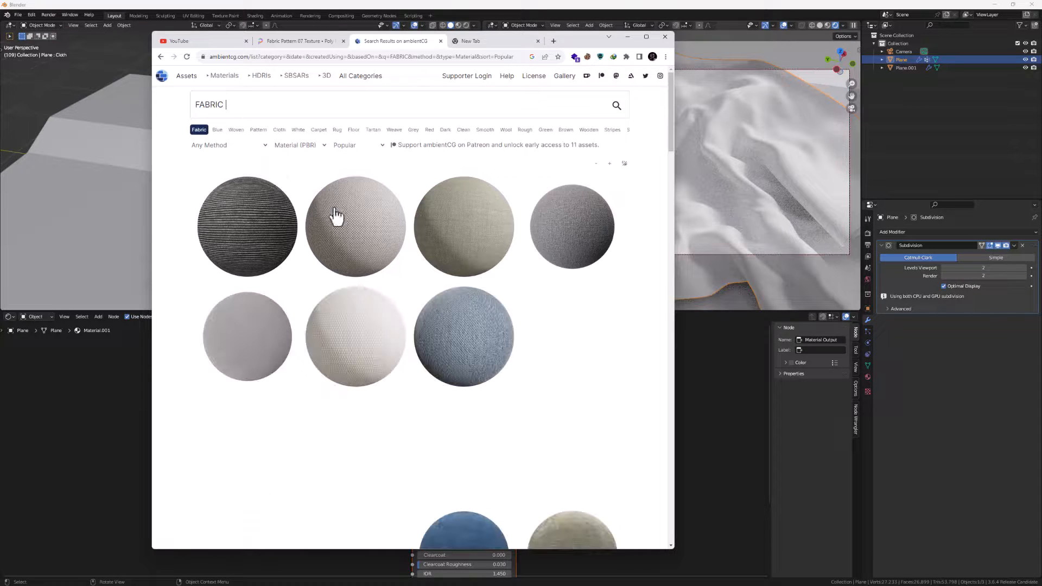
scroll(489, 298, "down", 10)
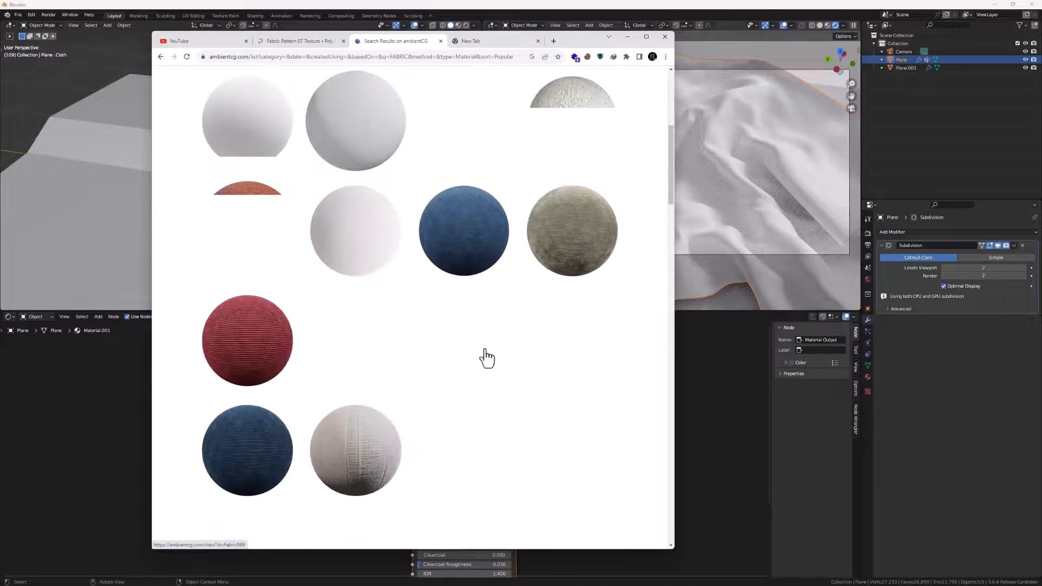
- Open the red Fabric 026 material on ambientCG and review its download resolutions and file formats
scroll(423, 323, "down", 3)
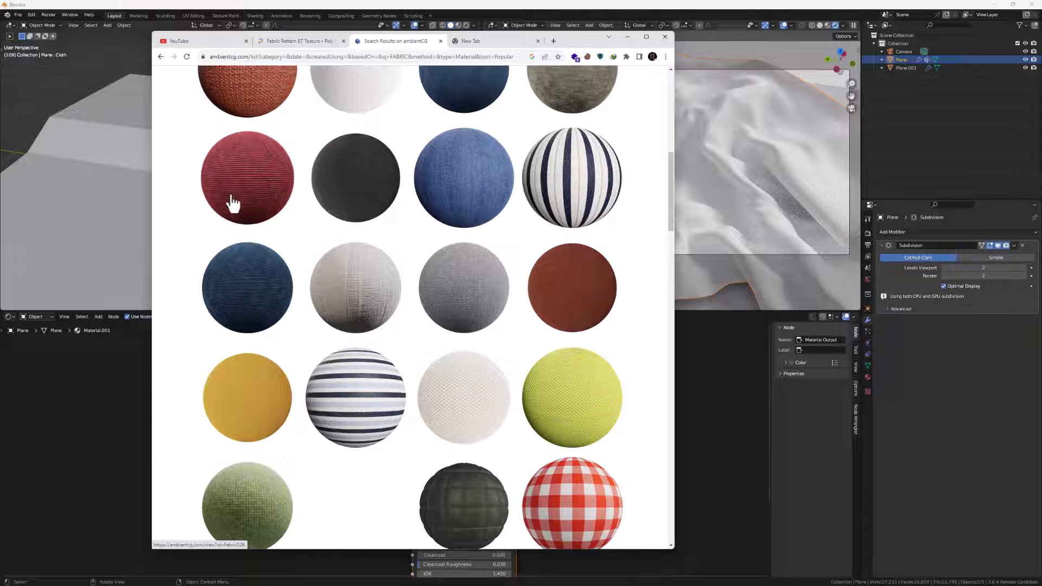
left_click(253, 176)
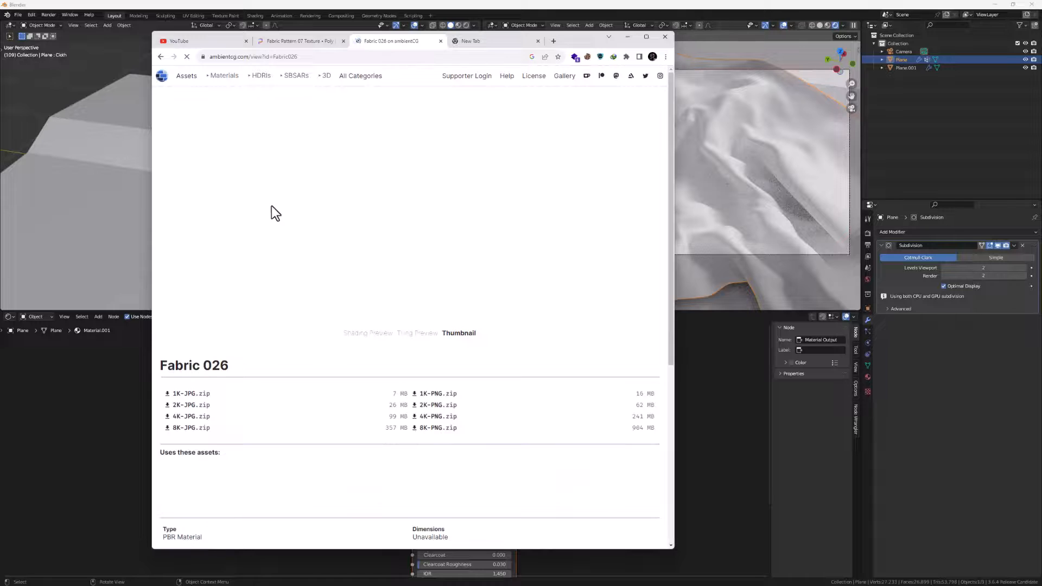
scroll(380, 363, "down", 1)
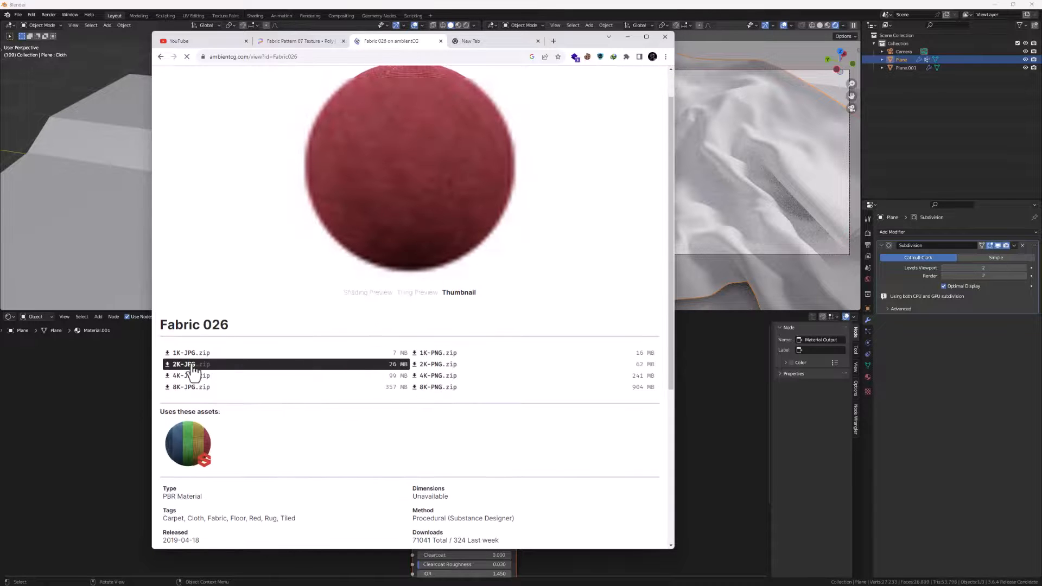
mouse_move(204, 378)
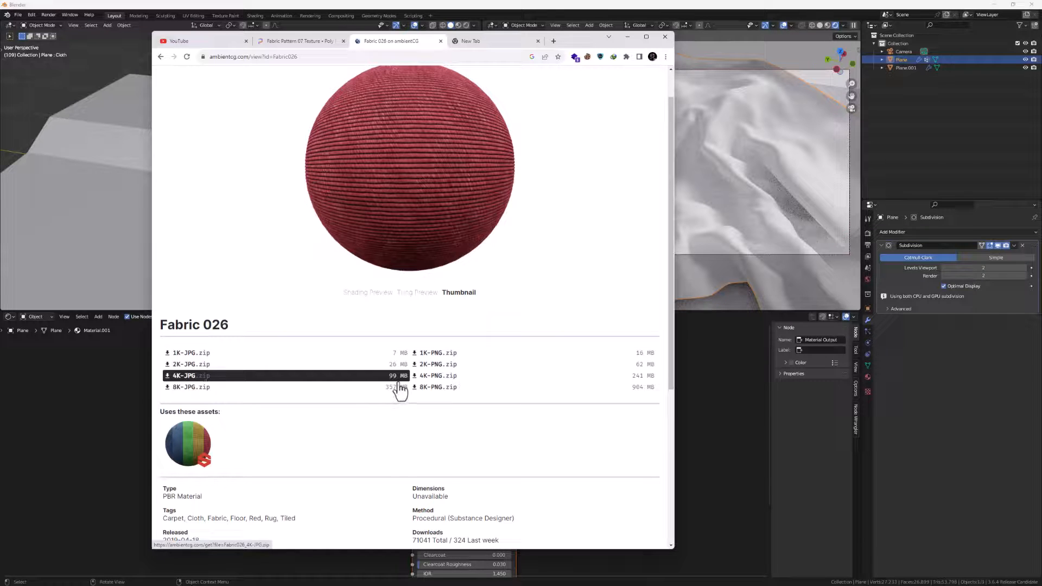
mouse_move(389, 386)
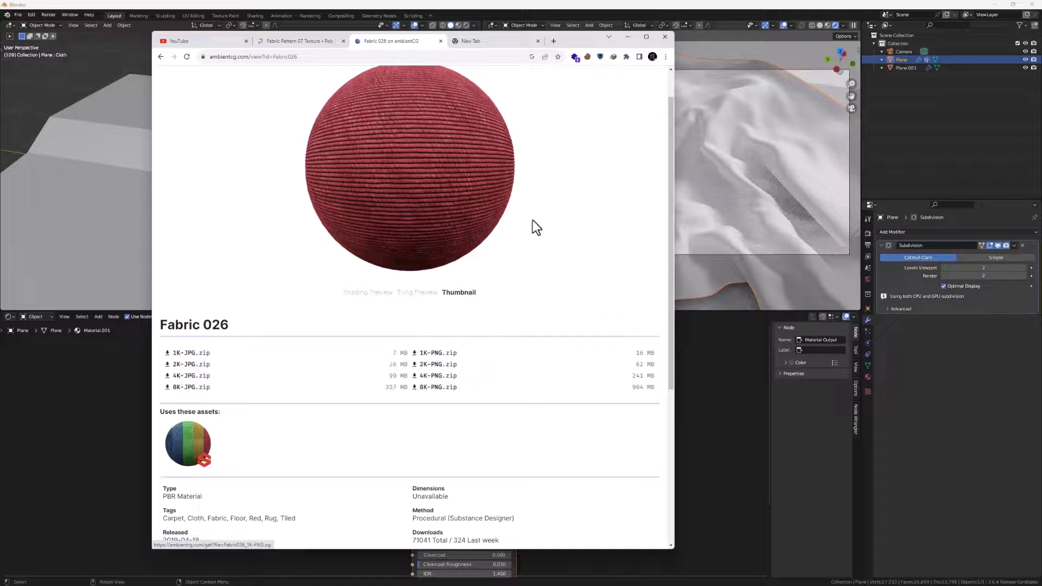
- Switch back to Blender and use Principled Texture Setup to load the Fabric016_2K-JPG color, displacement, normal and roughness maps into the cloth material
left_click(627, 37)
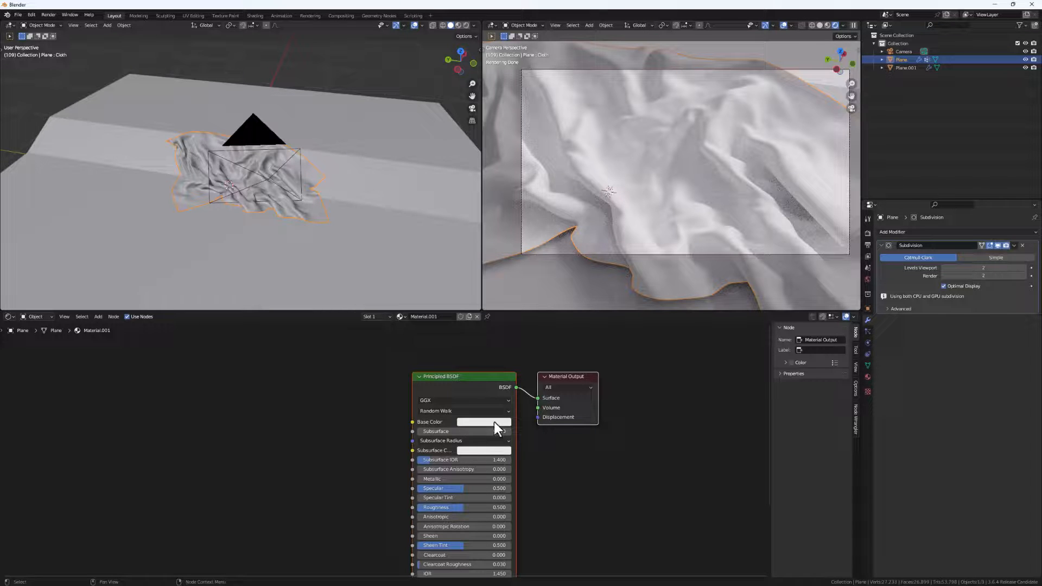
middle_click_drag(548, 482, 581, 467)
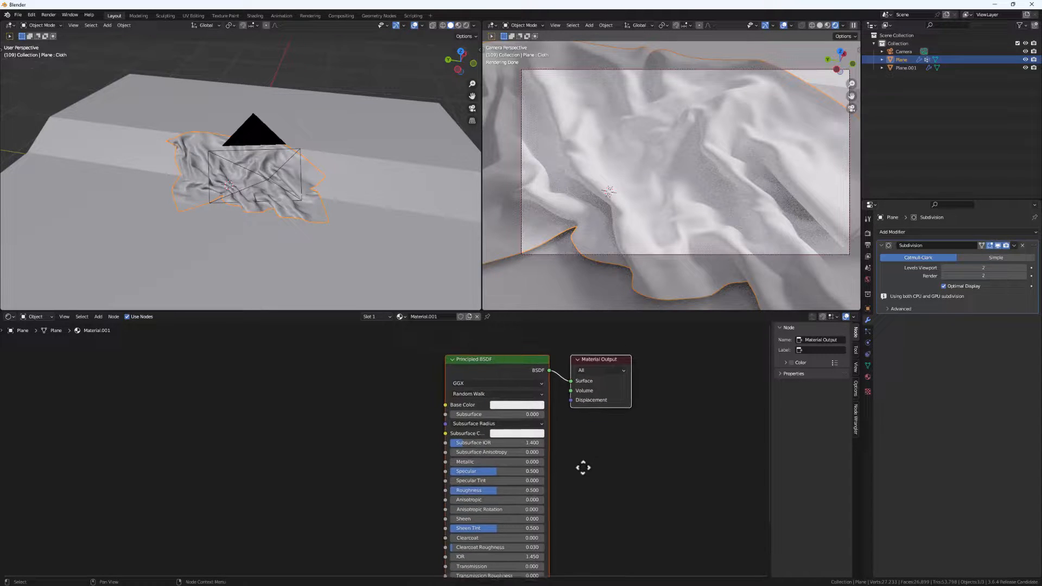
left_click(492, 361)
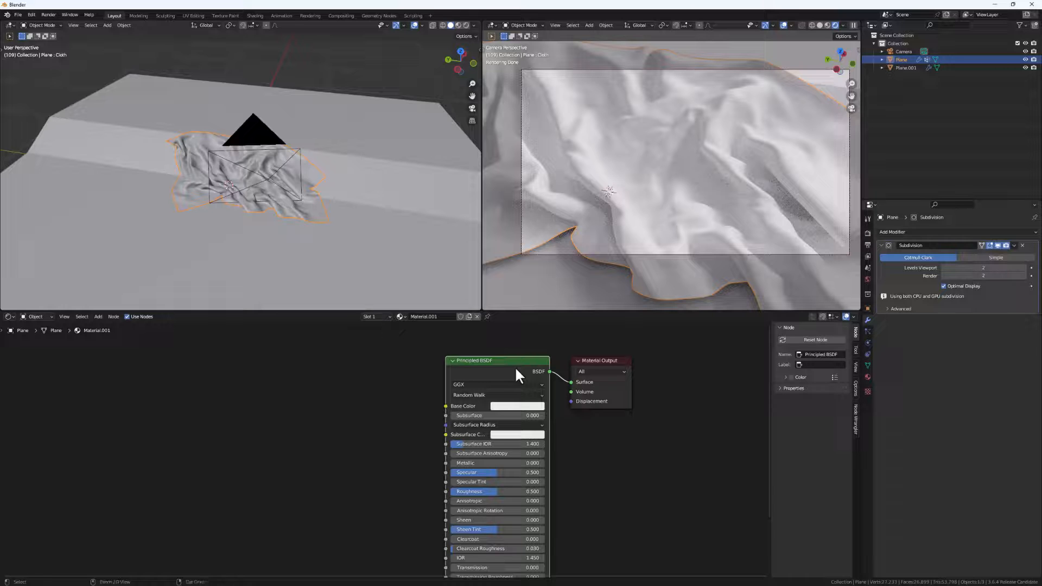
key("ctrl+shift+t")
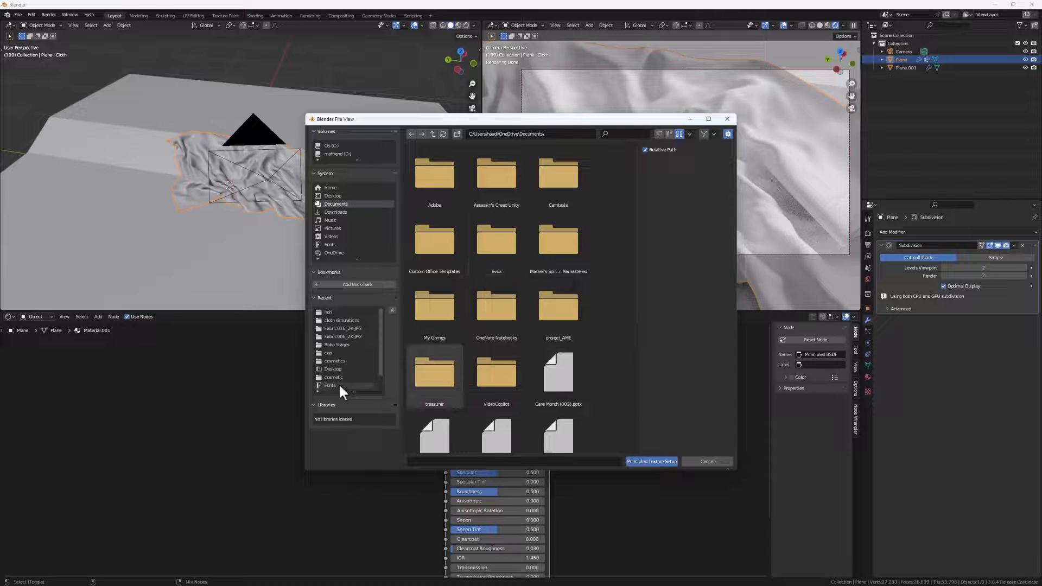
left_click(343, 320)
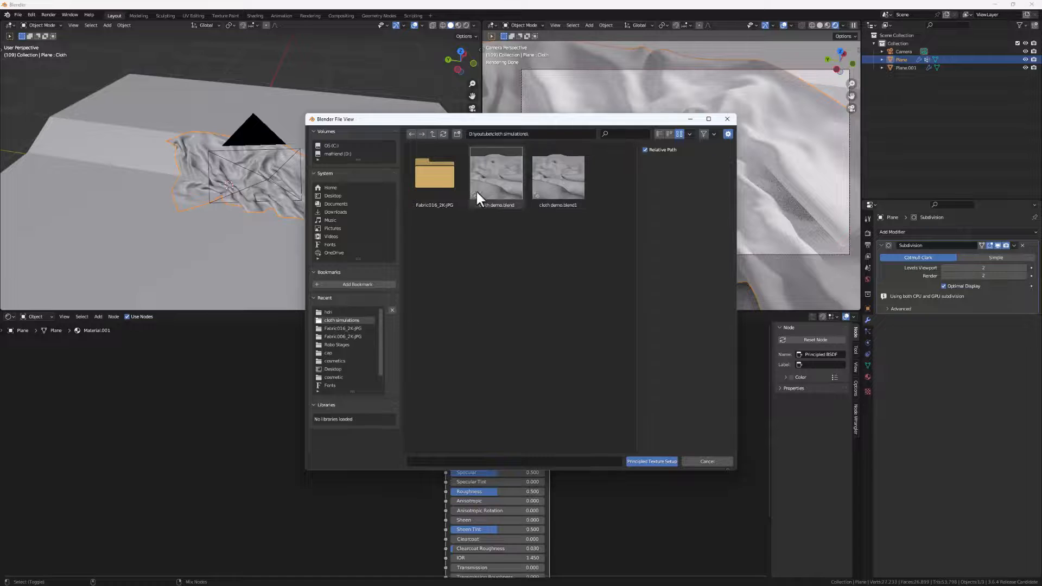
left_click(437, 181)
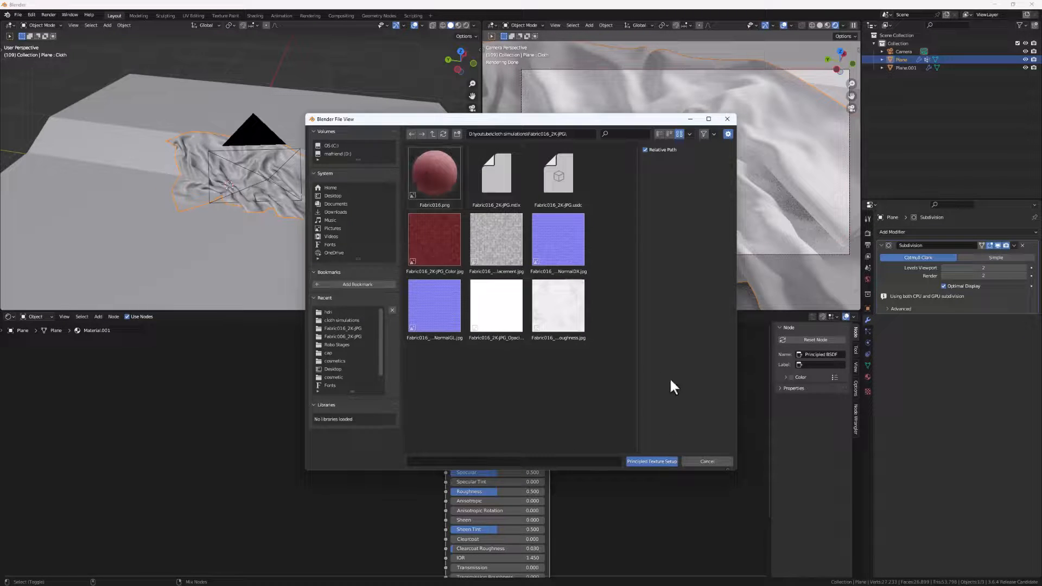
left_click(453, 262)
left_click(571, 317, "shift")
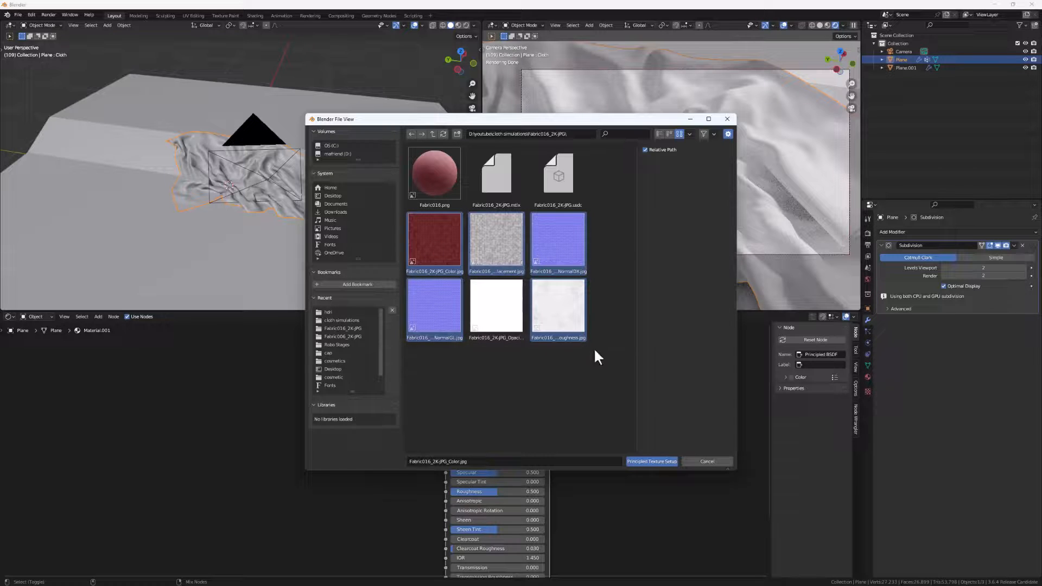
left_click(653, 460)
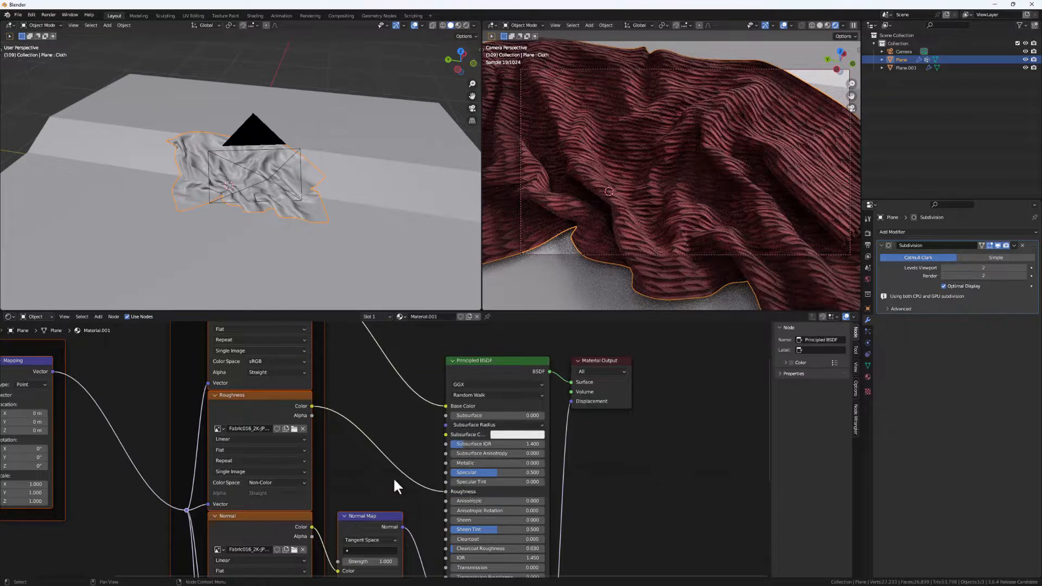
- Examine the mapping, texture, normal map and displacement nodes, and move the Material Output node slightly farther from the Principled BSDF
scroll(332, 454, "down", 1)
middle_click_drag(334, 466, 431, 446)
scroll(422, 453, "up", 4)
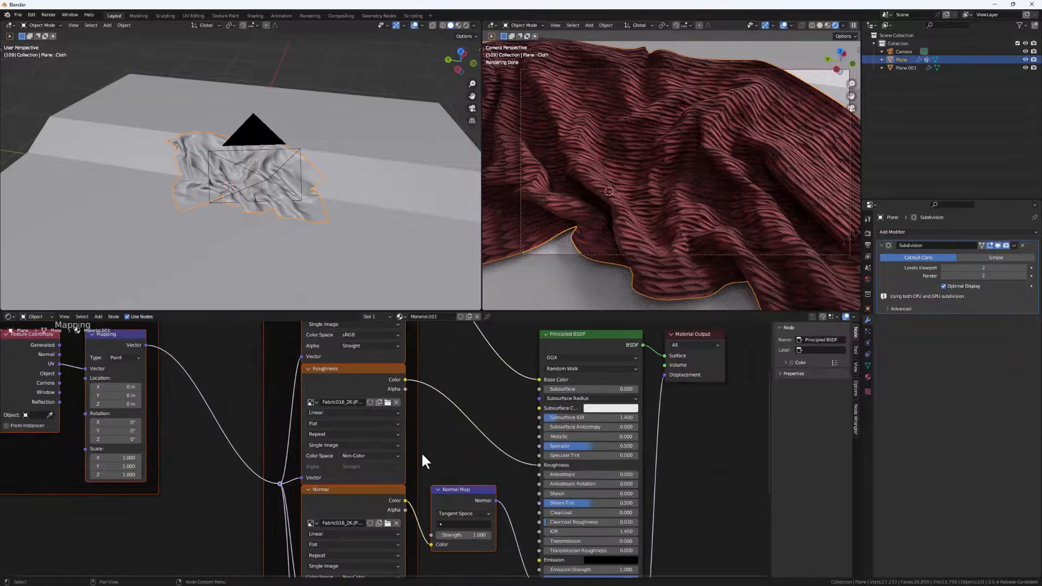
scroll(422, 453, "down", 4)
scroll(421, 452, "down", 3)
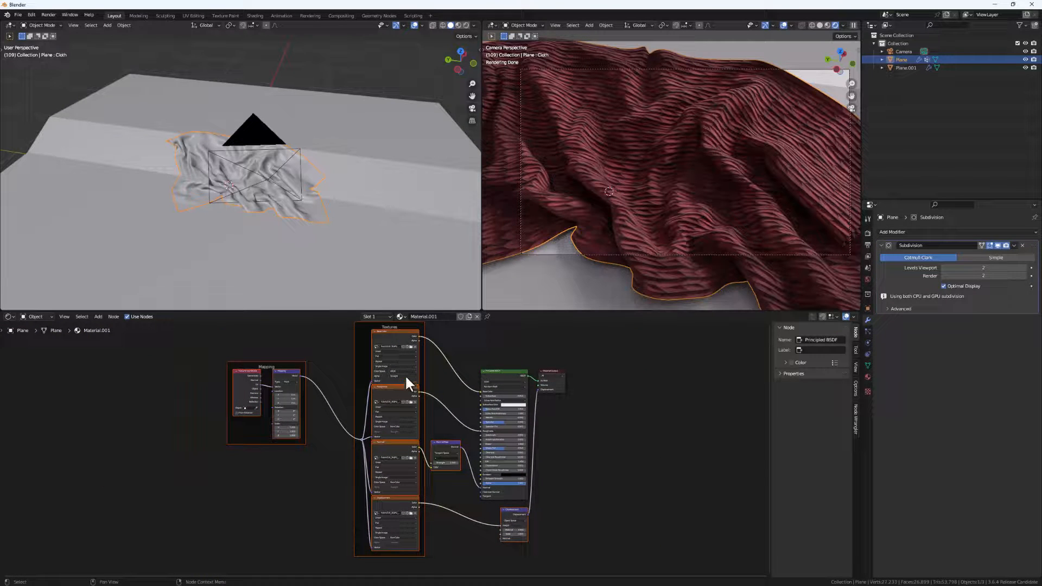
scroll(412, 432, "up", 4)
scroll(402, 422, "down", 1)
mouse_move(403, 421)
middle_mouse_down()
mouse_move(419, 492)
mouse_move(403, 431)
middle_mouse_up()
middle_click_drag(410, 539, 406, 447)
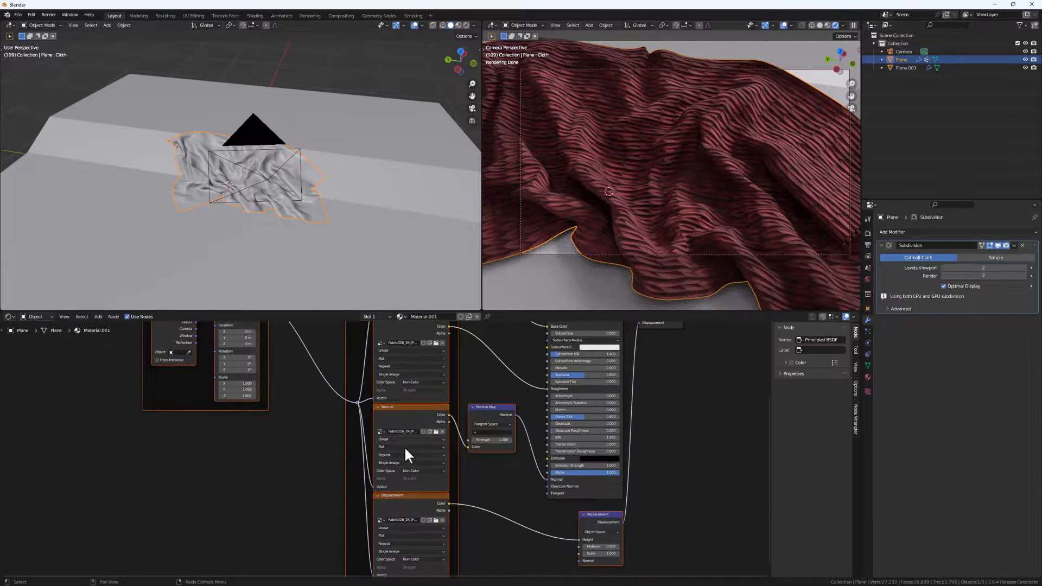
scroll(494, 492, "down", 2)
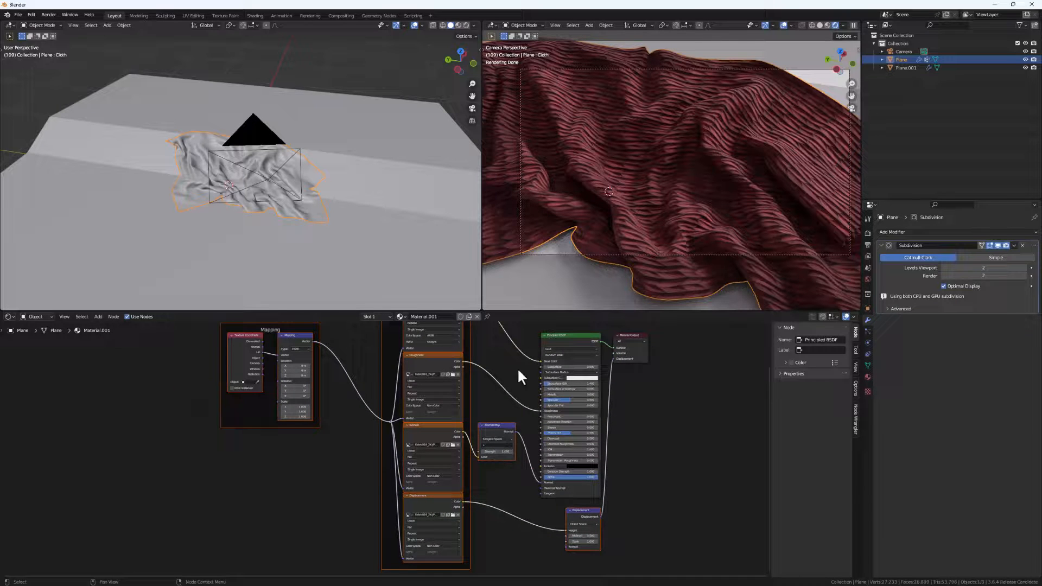
middle_click_drag(501, 392, 472, 406)
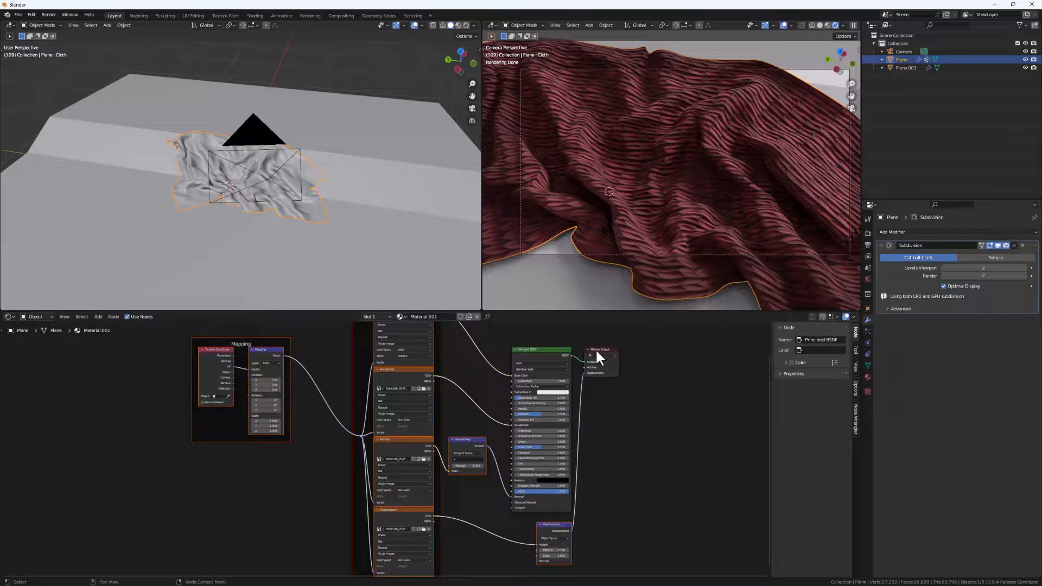
left_click_drag(597, 357, 619, 363)
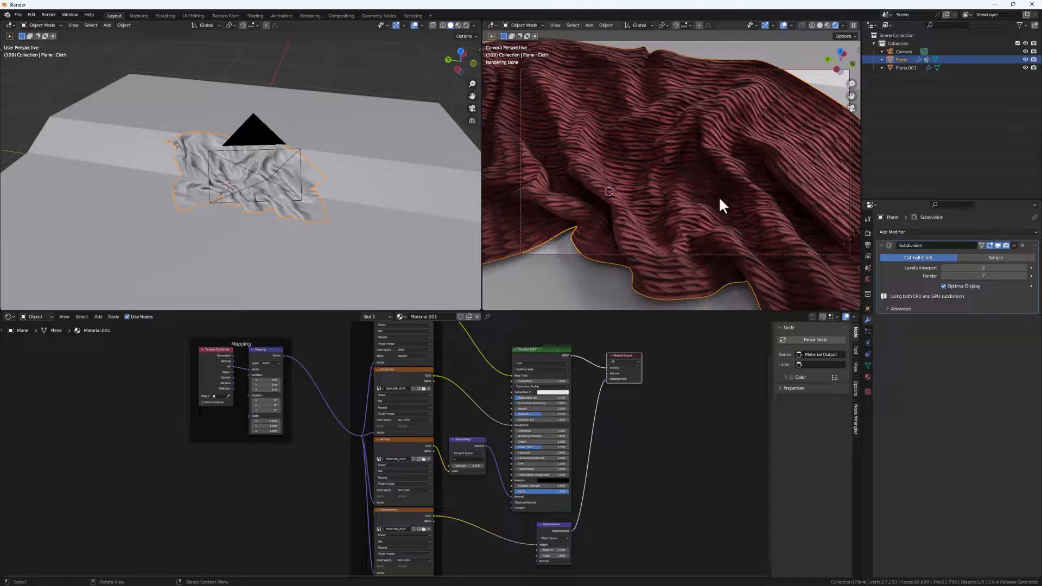
- Switch to the UV Editing workspace, select the whole cloth mesh, and show it in material preview shading
left_click(192, 15)
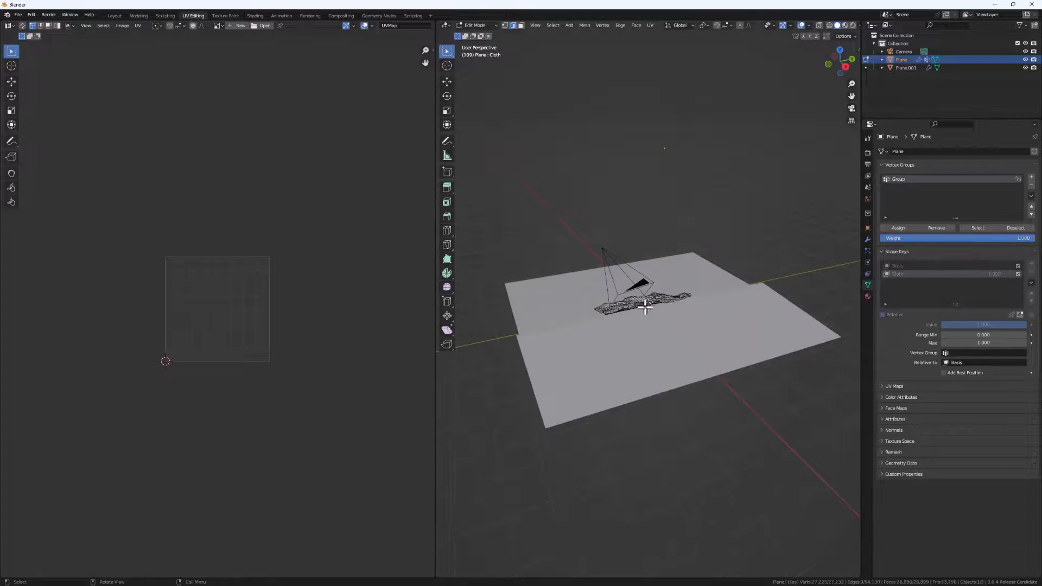
middle_click_drag(644, 307, 575, 329)
scroll(730, 325, "up", 6)
left_click(712, 327)
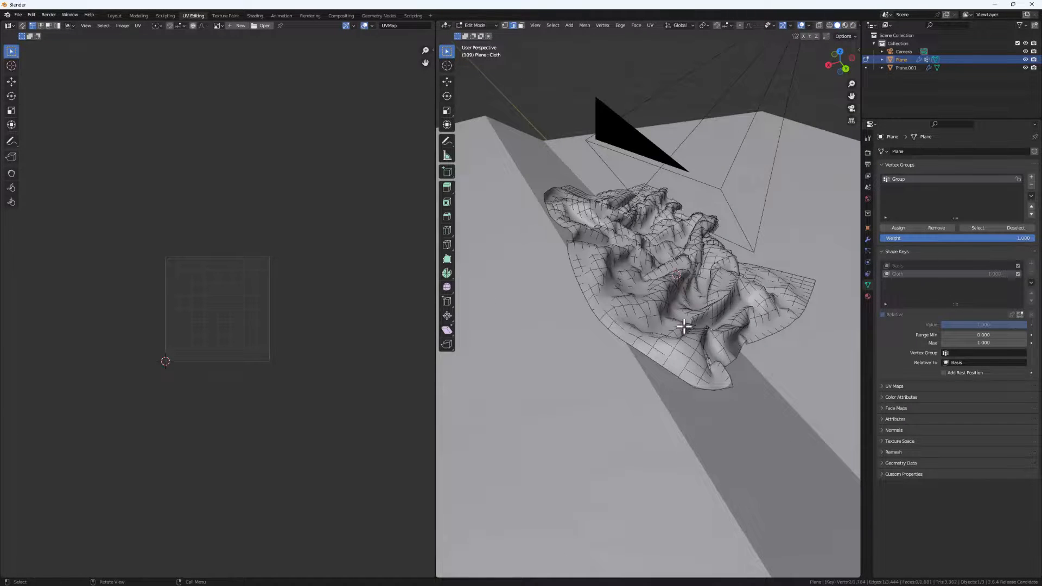
middle_click_drag(684, 326, 661, 321)
key("a")
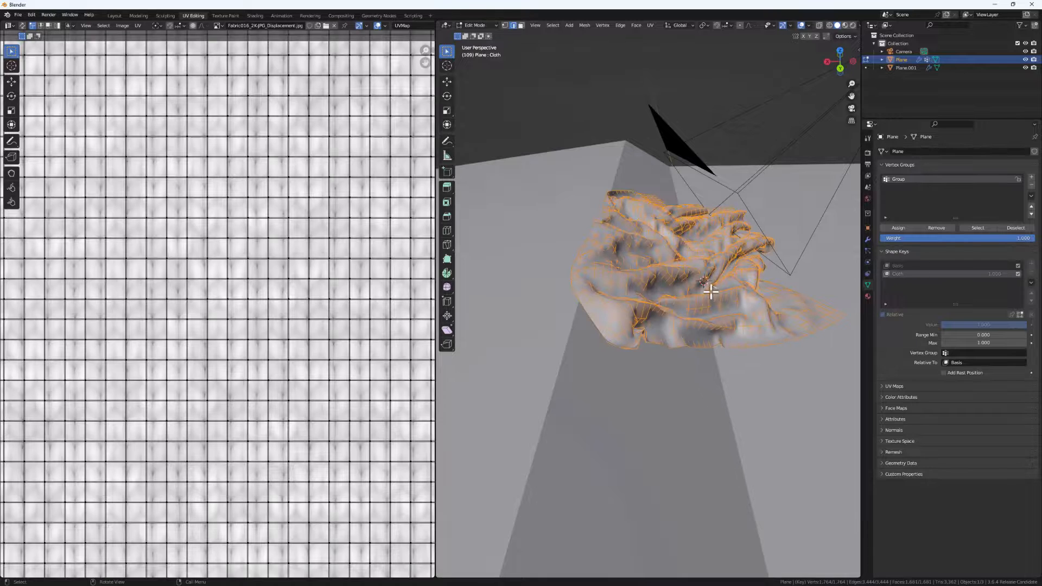
scroll(158, 328, "down", 7)
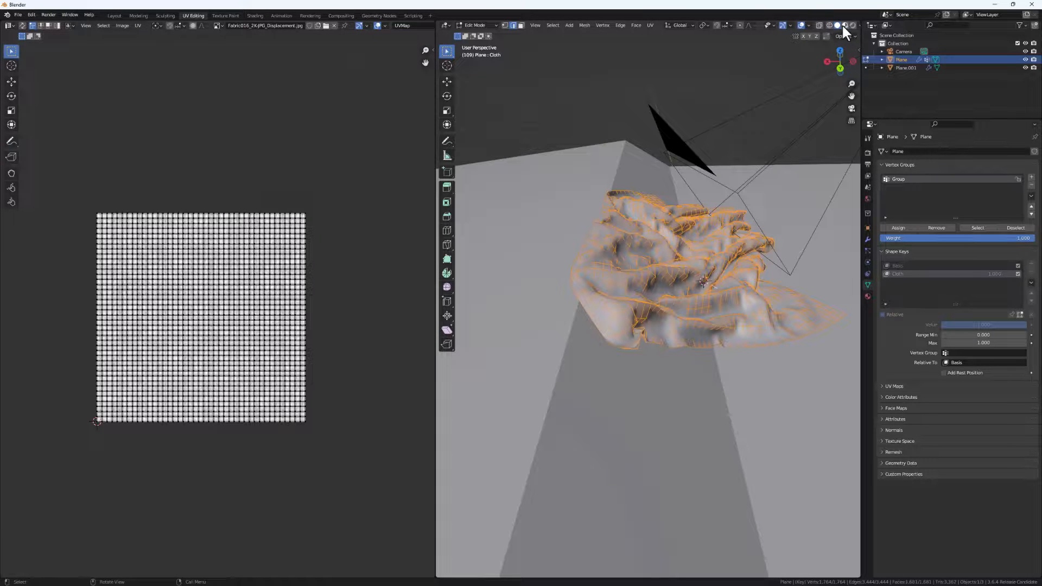
left_click(843, 25)
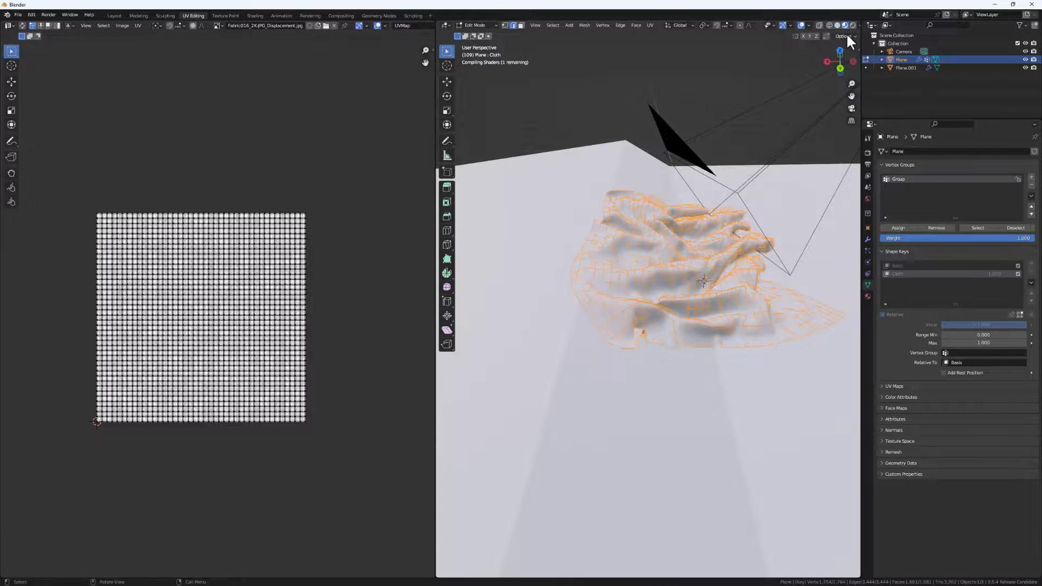
scroll(676, 324, "up", 4)
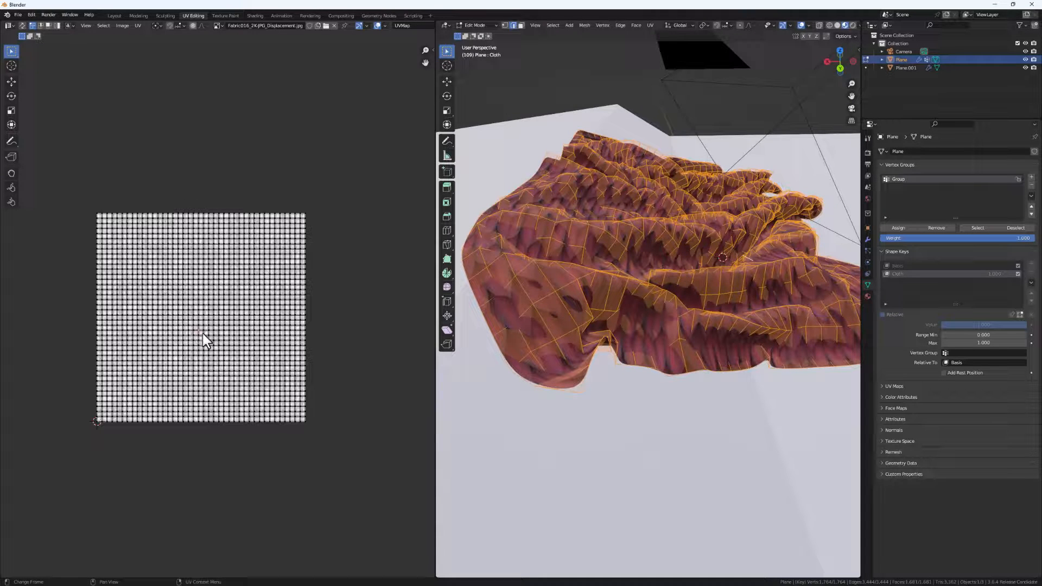
- Scale all of the cloth's UVs up by about 15.86 and return to the Layout workspace
key("a")
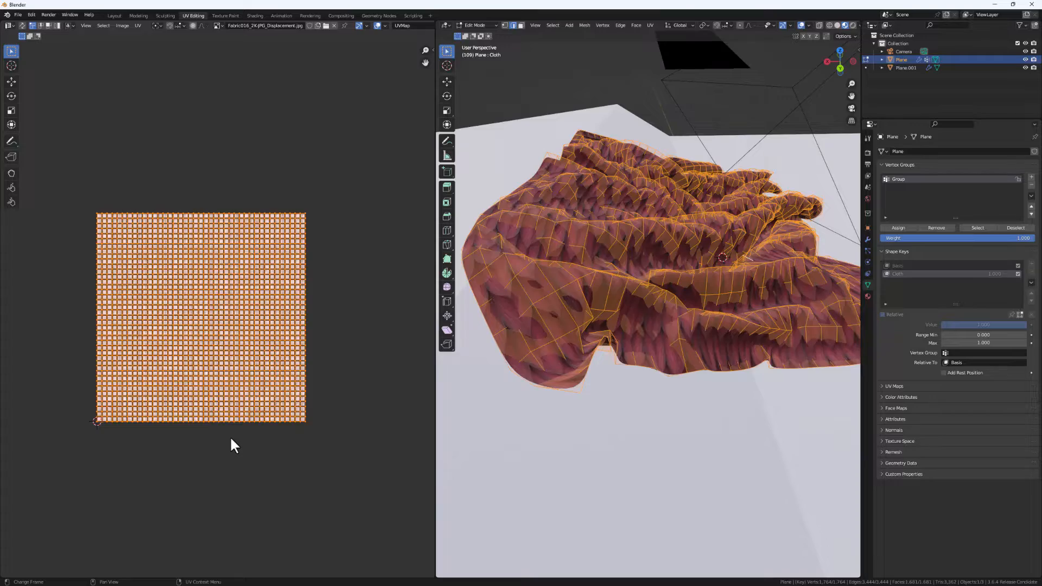
key("s")
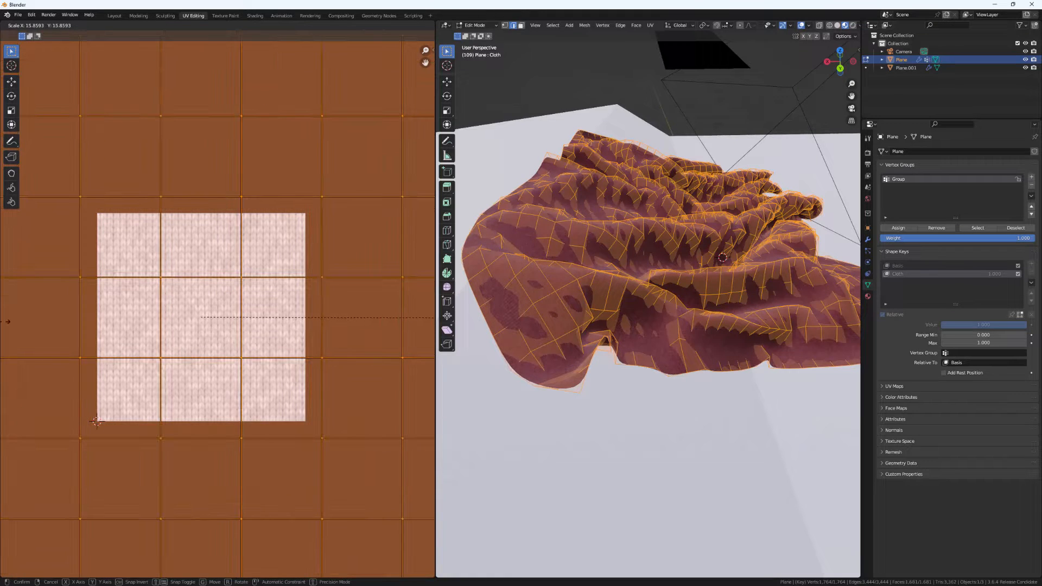
left_click(8, 321)
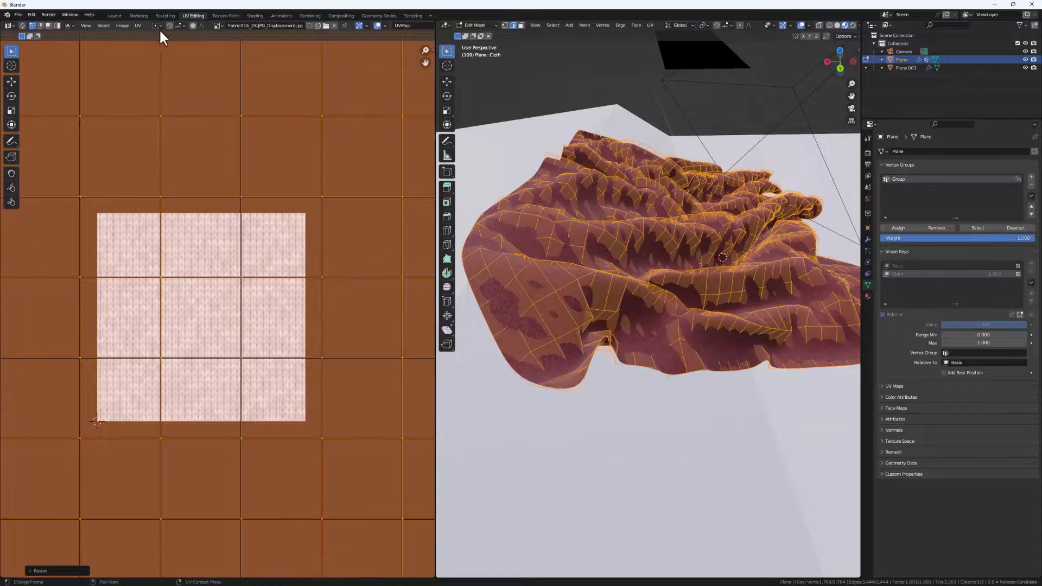
left_click(114, 15)
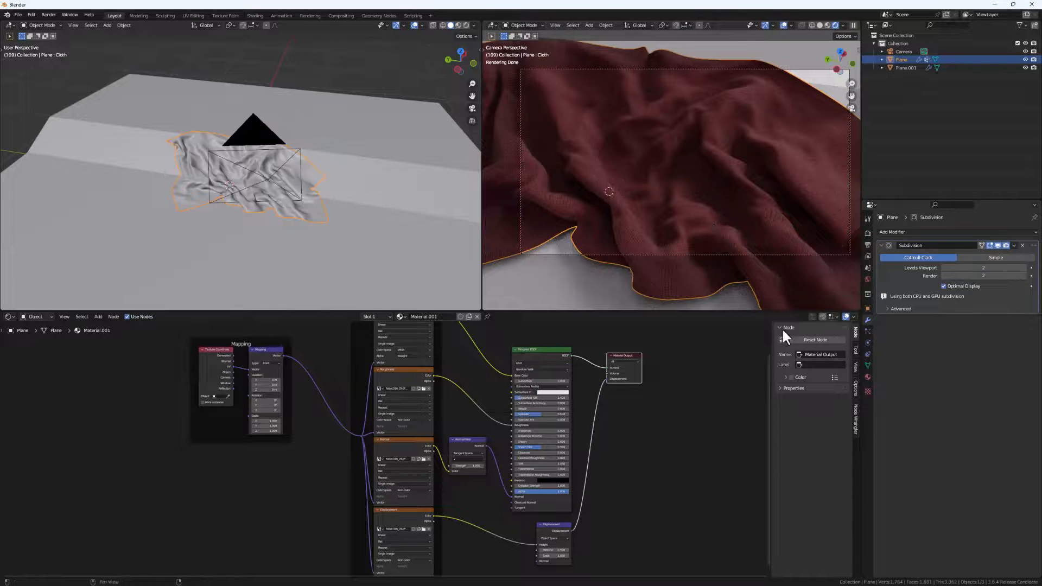
- Add an area light to the scene and raise it about 0.77 m along Z above the cloth
middle_click_drag(215, 179, 313, 196)
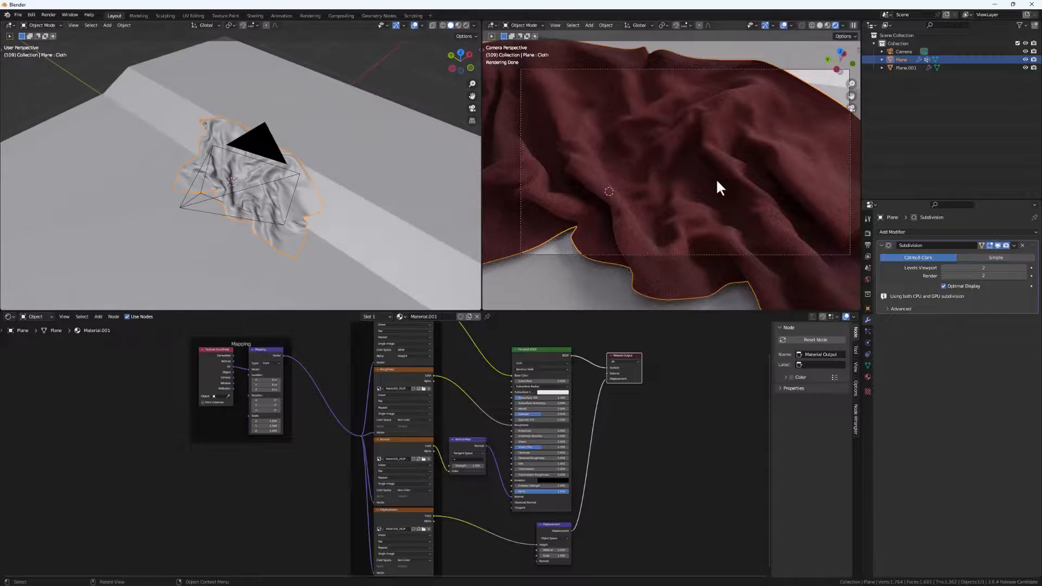
scroll(267, 182, "down", 5)
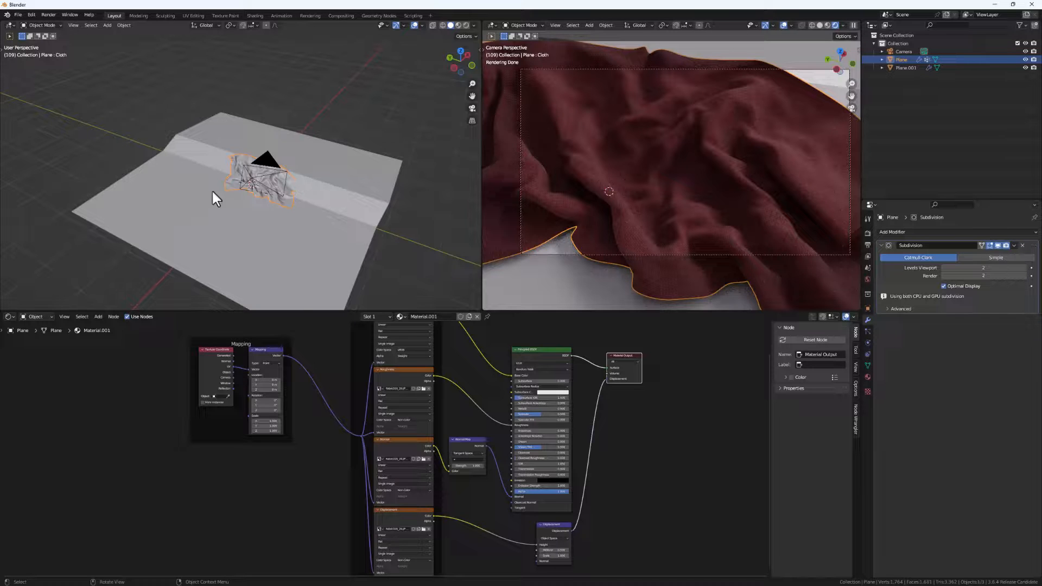
key("shift+a")
mouse_move(204, 288)
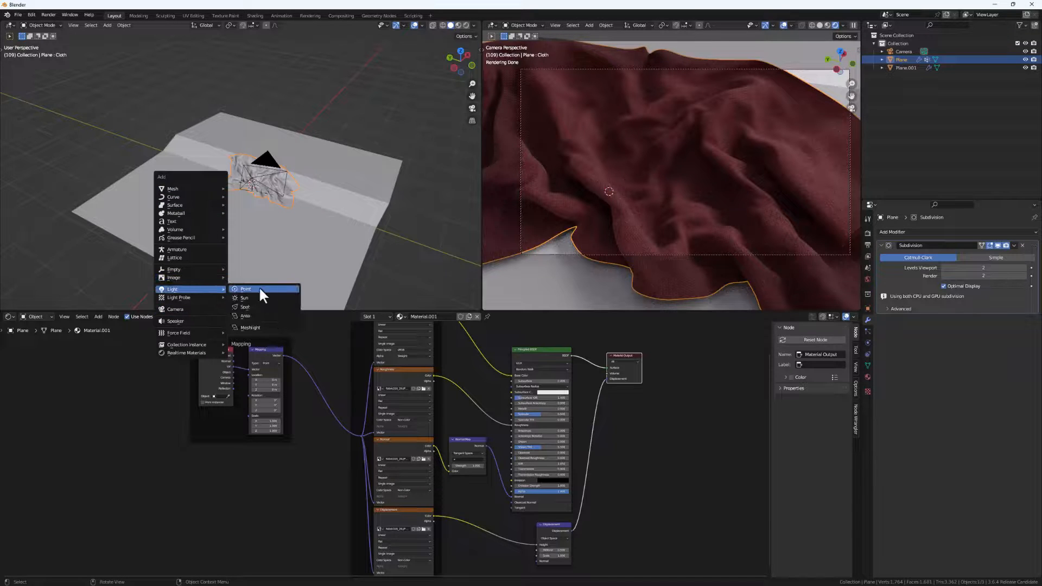
left_click(262, 317)
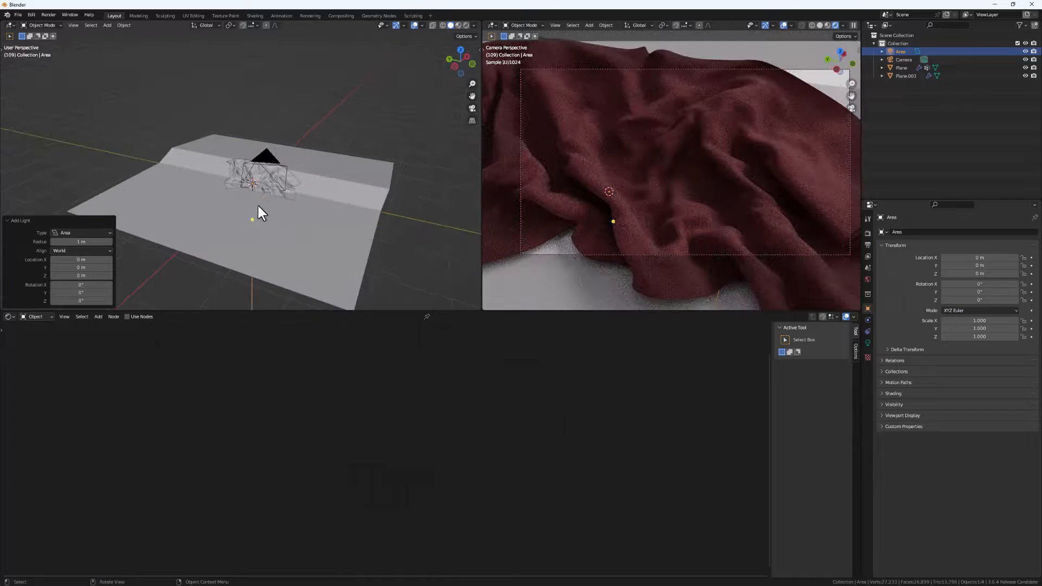
key("g")
key("z")
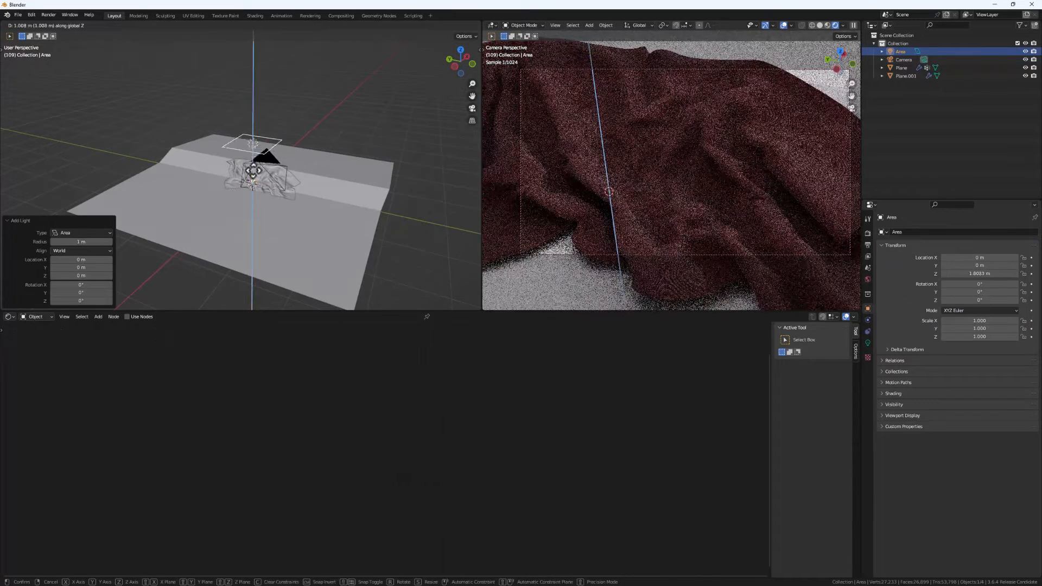
left_click(255, 174)
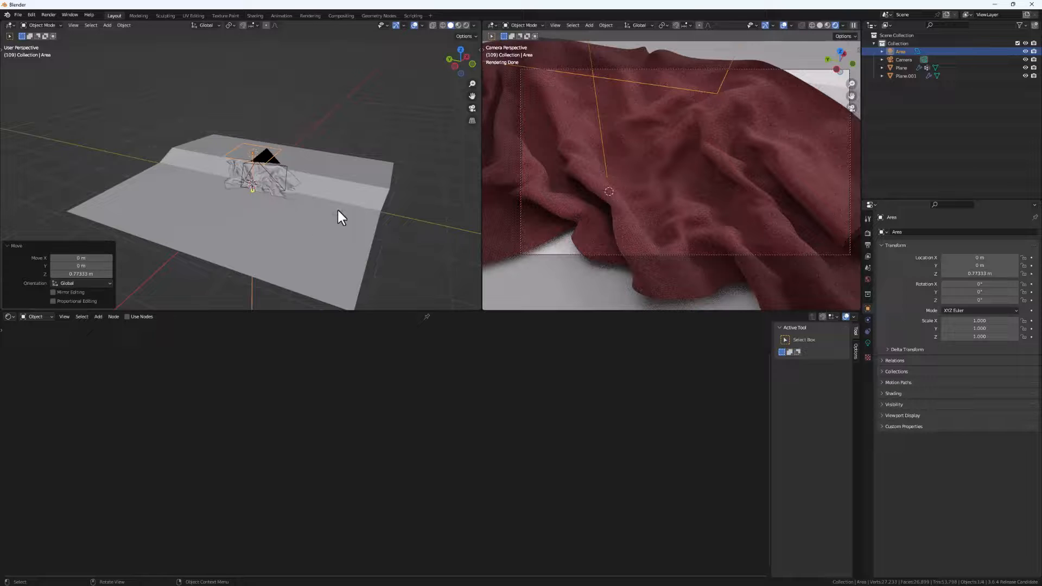
- Scale the area light up by about 2.45 and raise it about 0.52 m further along Z
key("s")
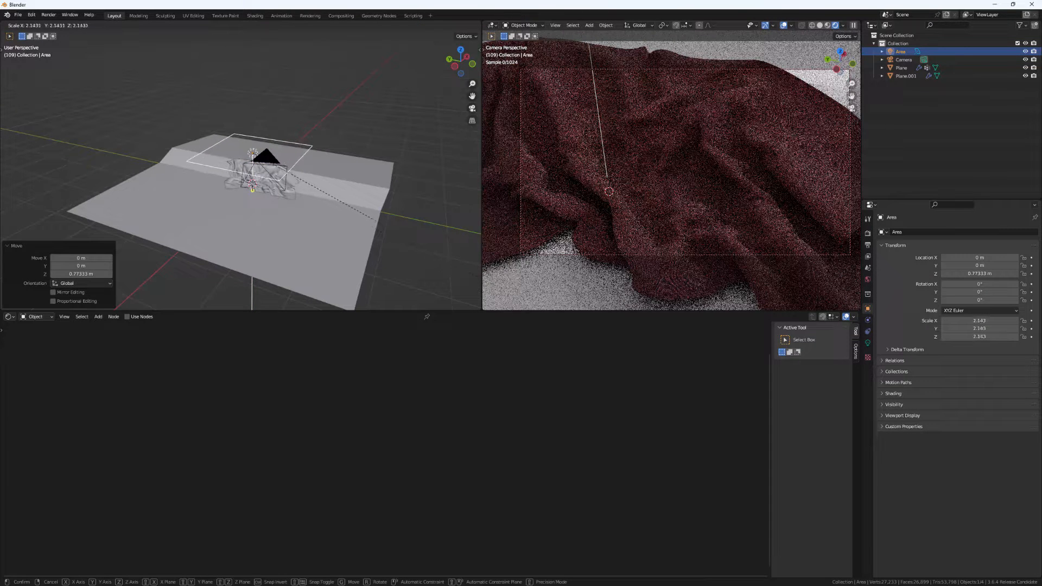
left_click(83, 45)
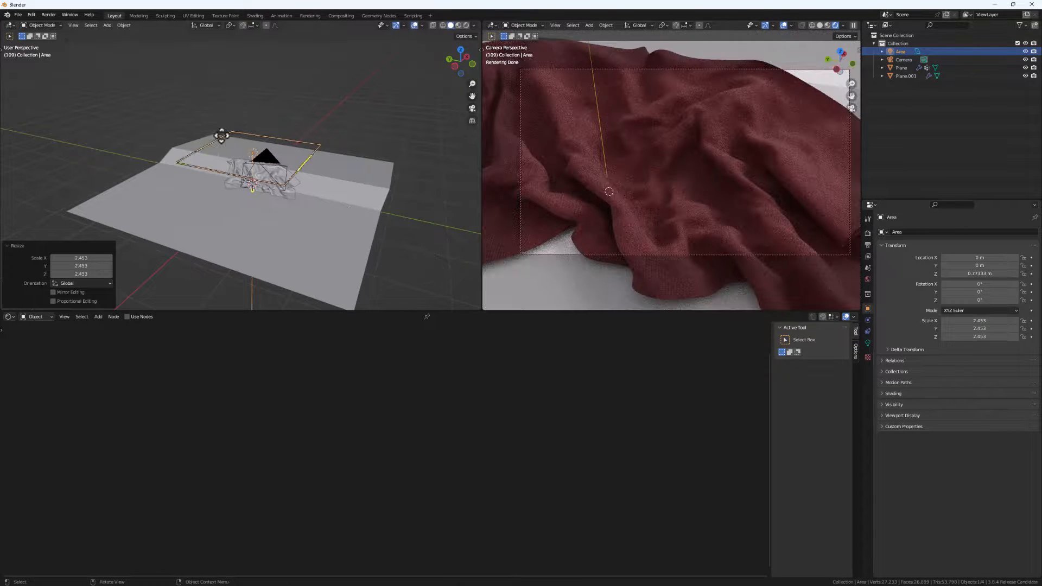
mouse_move(269, 187)
middle_mouse_down()
mouse_move(259, 187)
mouse_move(278, 196)
middle_mouse_up()
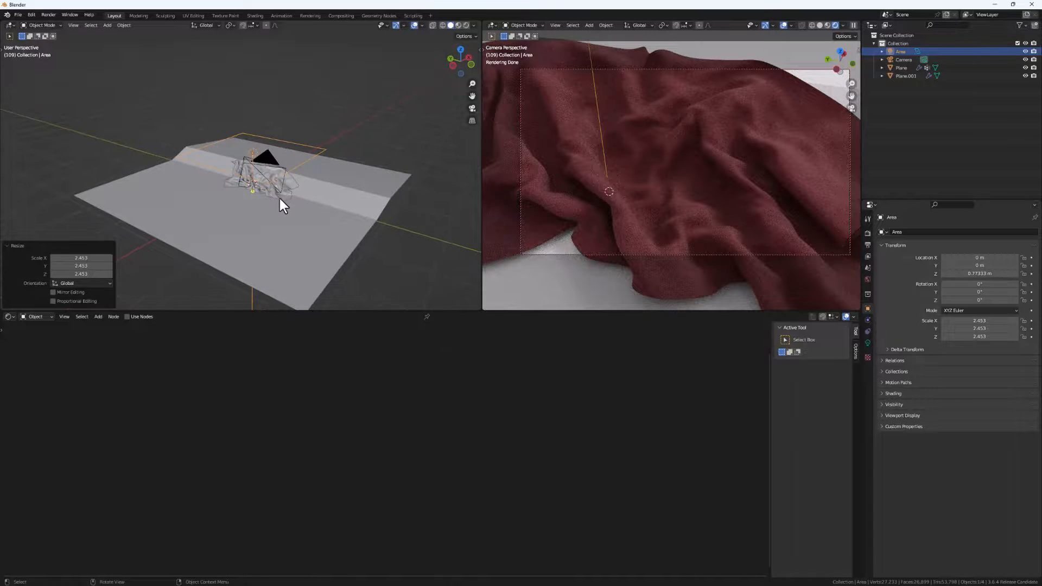
key("g")
key("z")
left_click(230, 138)
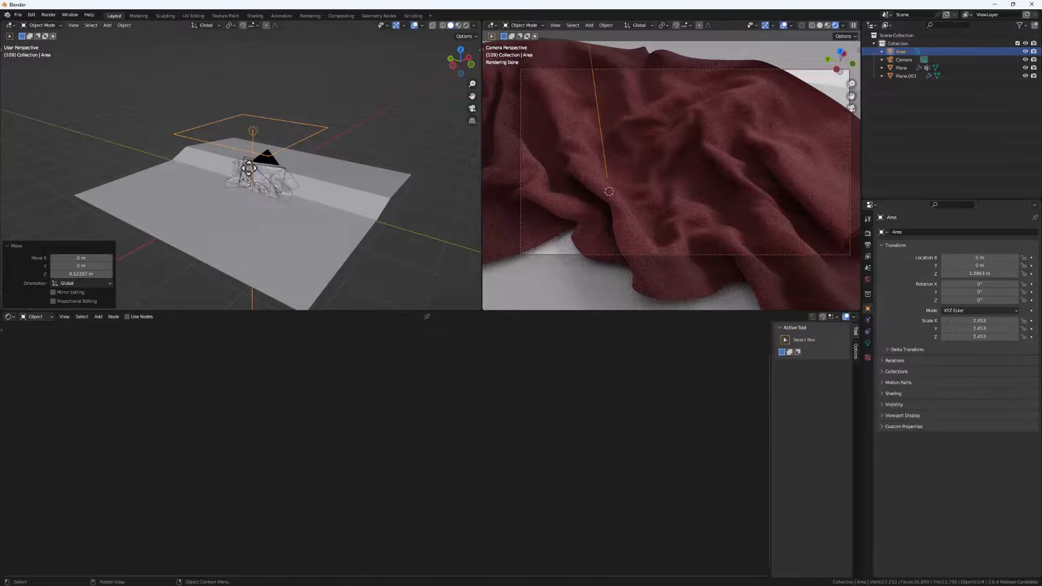
- Add a Plain Axes empty at the world origin and scale it down to about 0.296
scroll(266, 189, "up", 6)
key("shift+a")
mouse_move(266, 189)
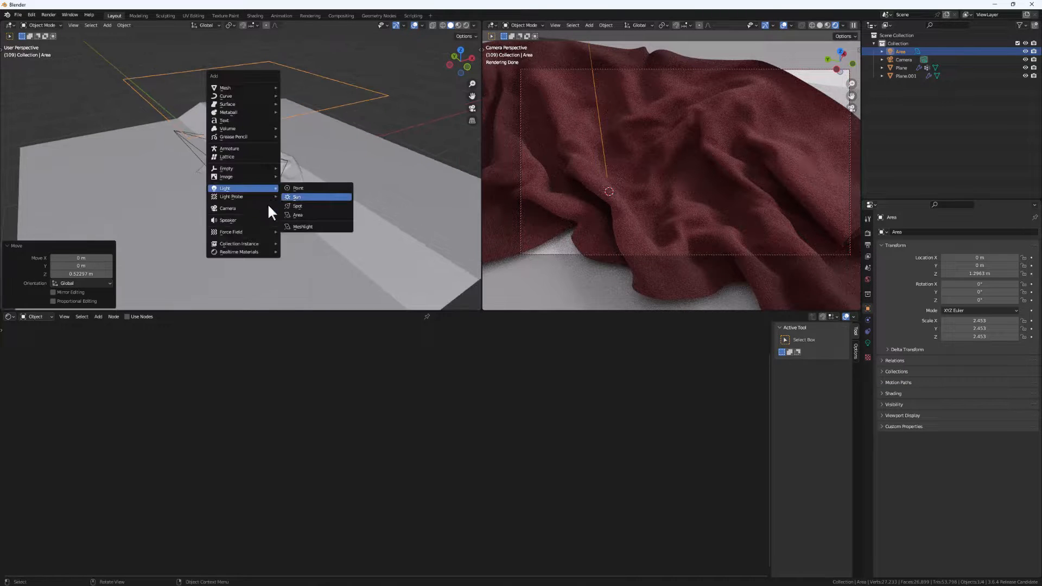
mouse_move(253, 165)
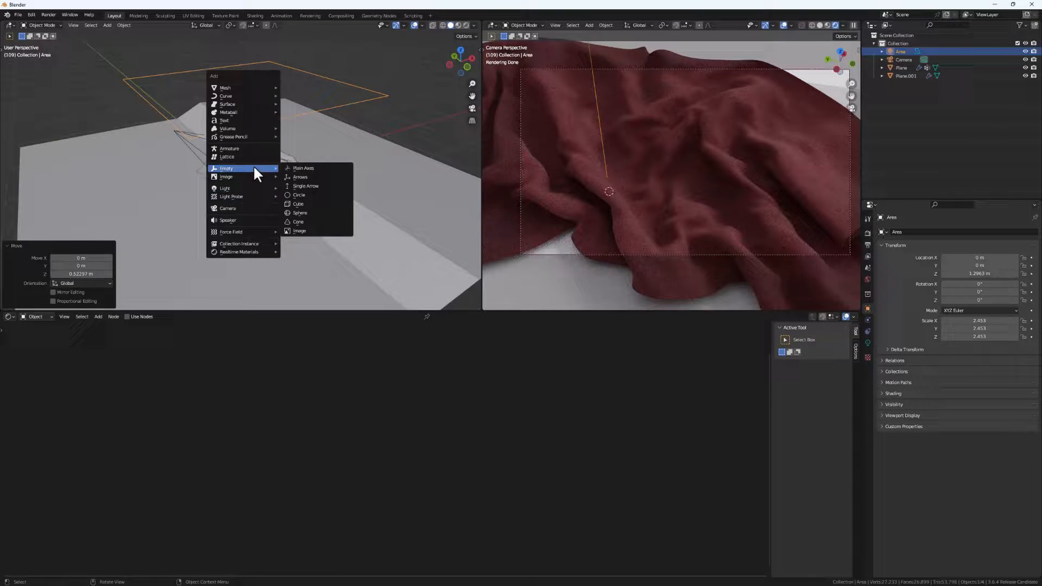
left_click(320, 169)
mouse_move(311, 185)
middle_mouse_down()
mouse_move(278, 197)
mouse_move(279, 178)
mouse_move(259, 181)
mouse_move(292, 190)
middle_mouse_up()
scroll(292, 190, "up", 7)
middle_click_drag(409, 213, 254, 181, "shift")
middle_click_drag(254, 181, 229, 212)
key("s")
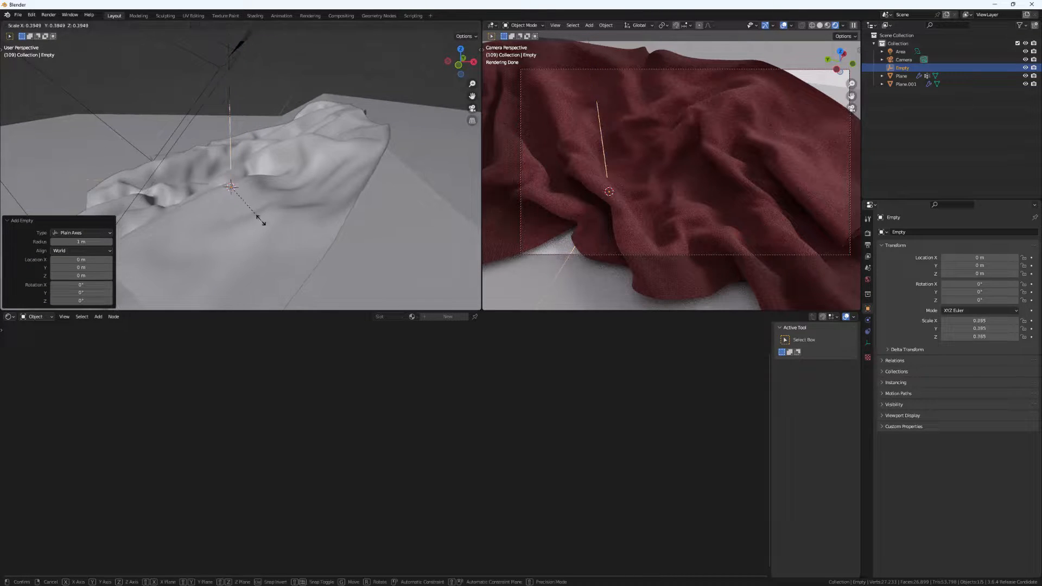
left_click(254, 213)
- Move the empty onto the cloth folds, to about X 0.23, Y -0.32, Z 0.25 m
key("g")
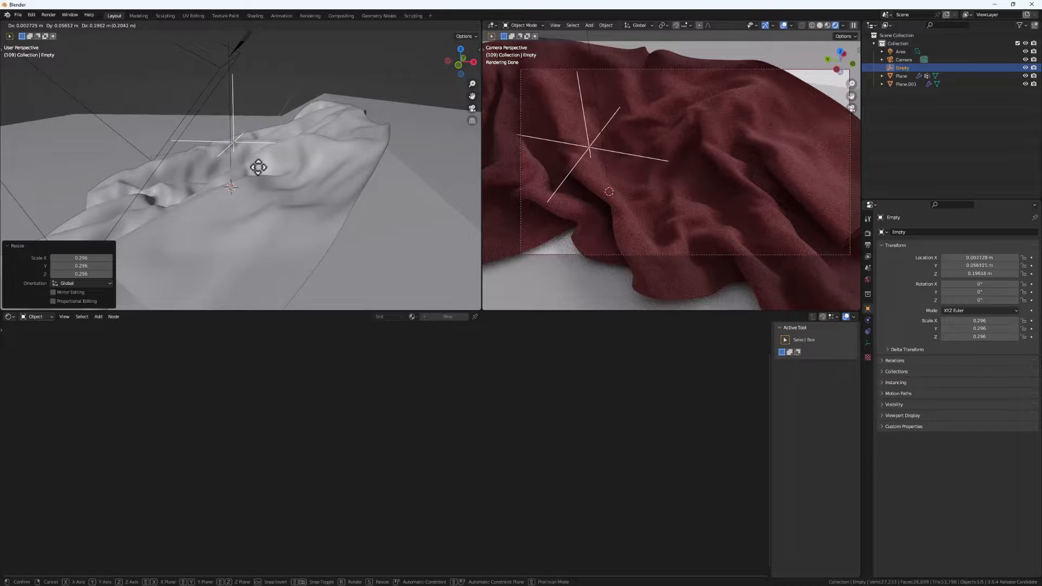
left_click(293, 163)
middle_click_drag(293, 163, 383, 189)
key("g")
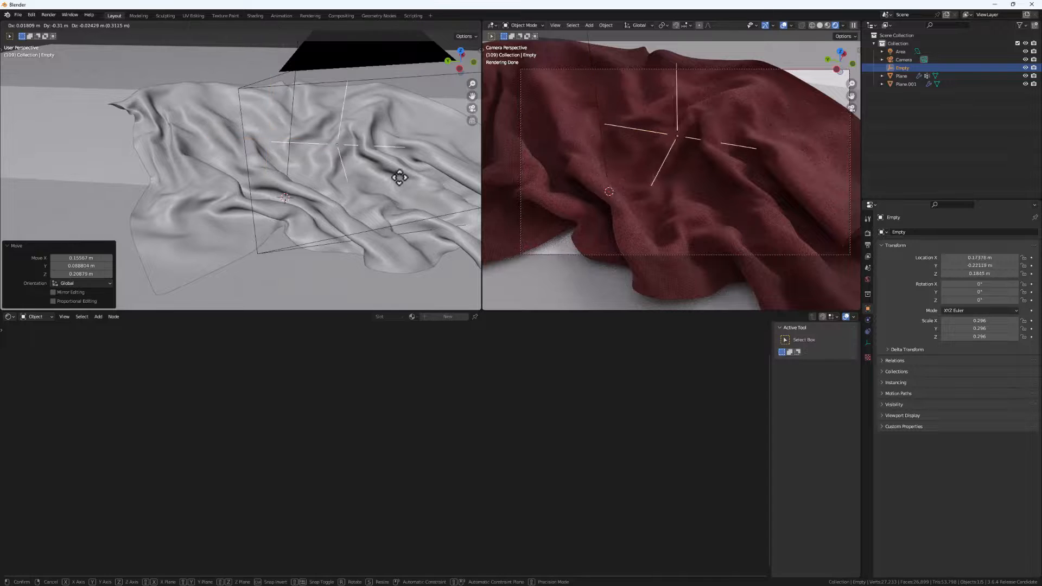
left_click(397, 189)
- Enable depth of field on the camera and pick the empty as its focus object
middle_click_drag(396, 189, 251, 158)
scroll(263, 174, "down", 5)
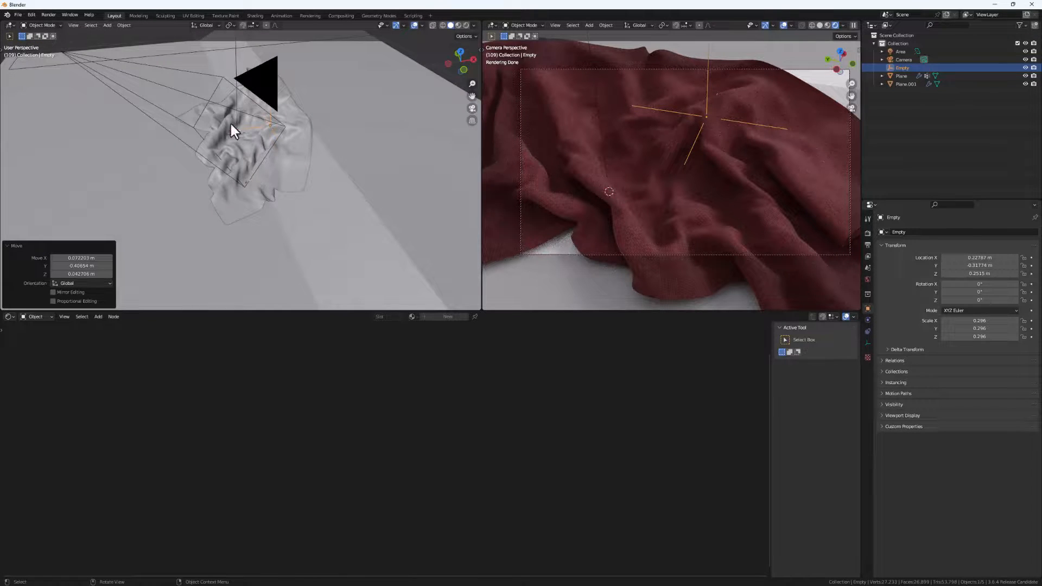
left_click(209, 102)
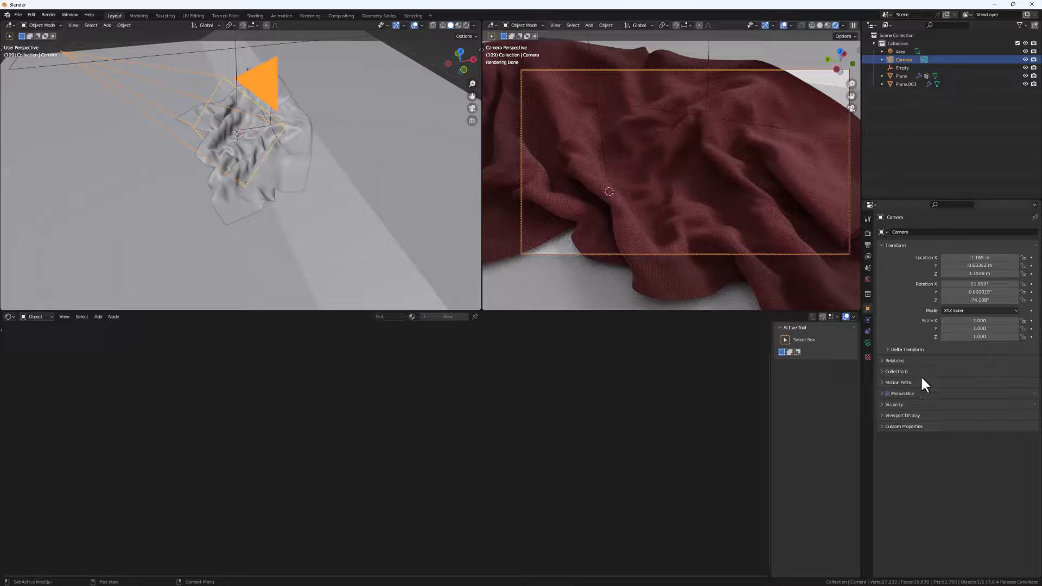
middle_click_drag(206, 141, 256, 156)
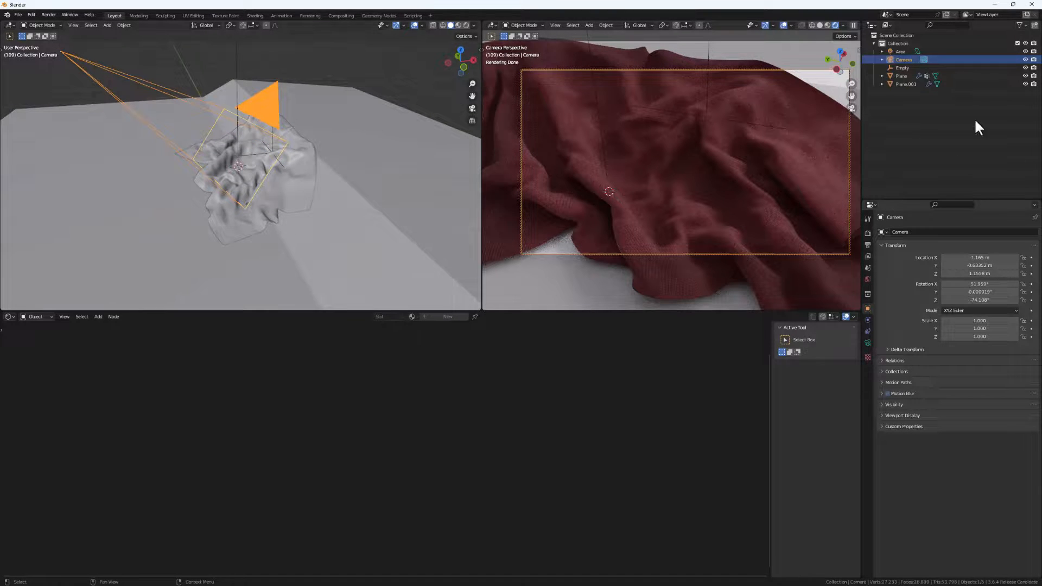
left_click(868, 343)
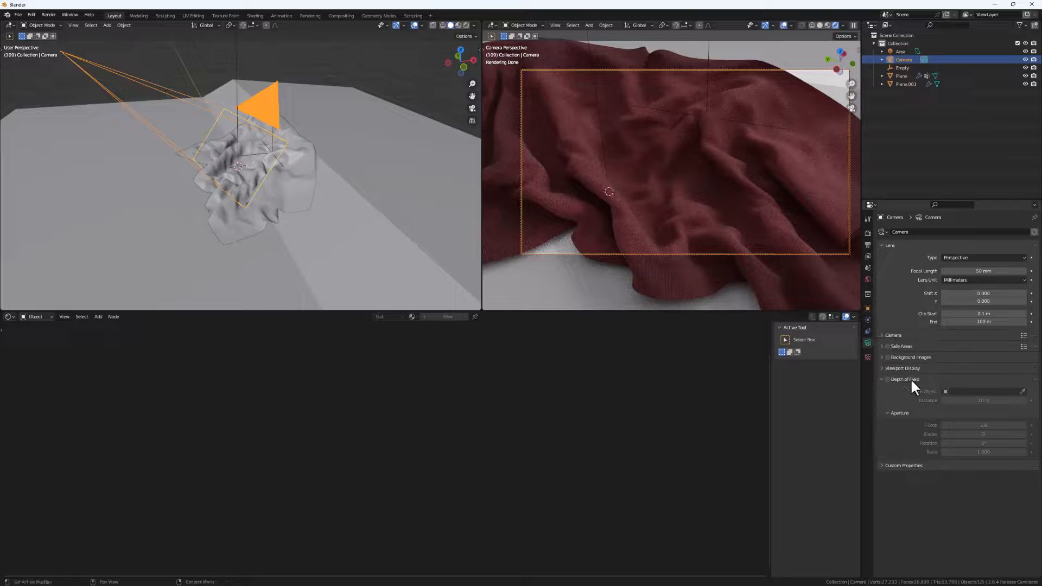
left_click(887, 378)
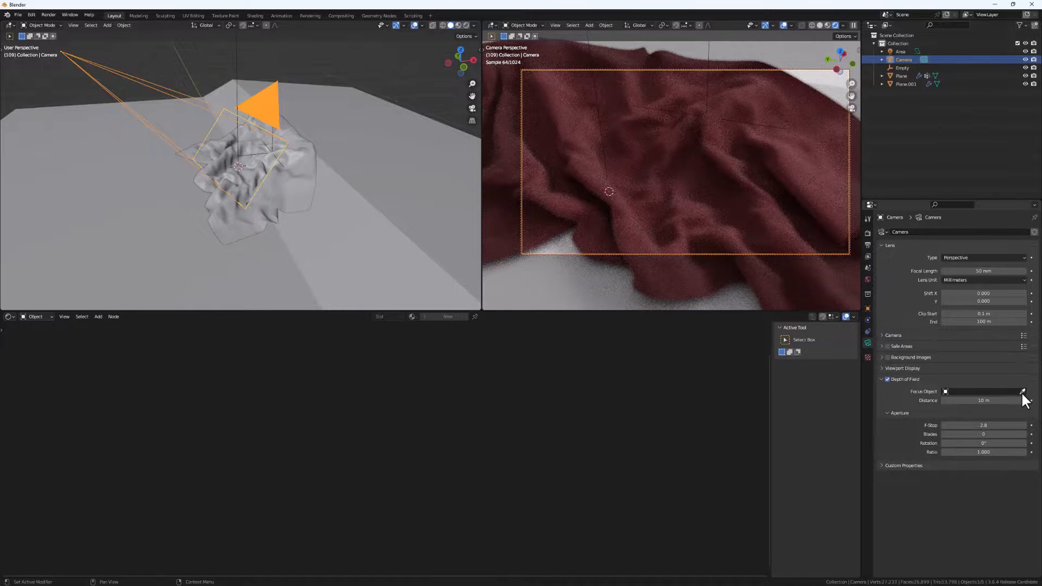
left_click(1022, 392)
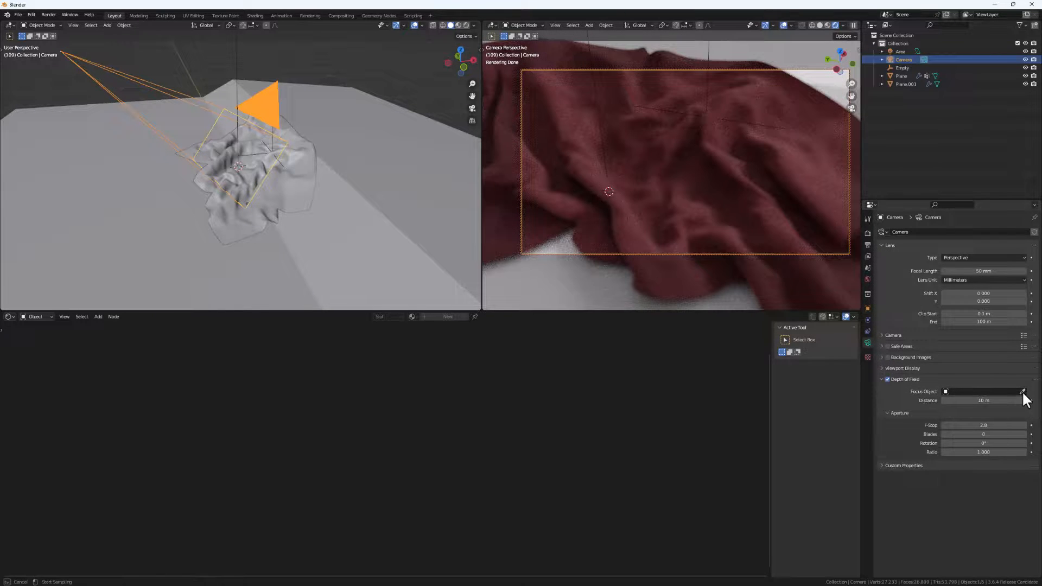
left_click(275, 137)
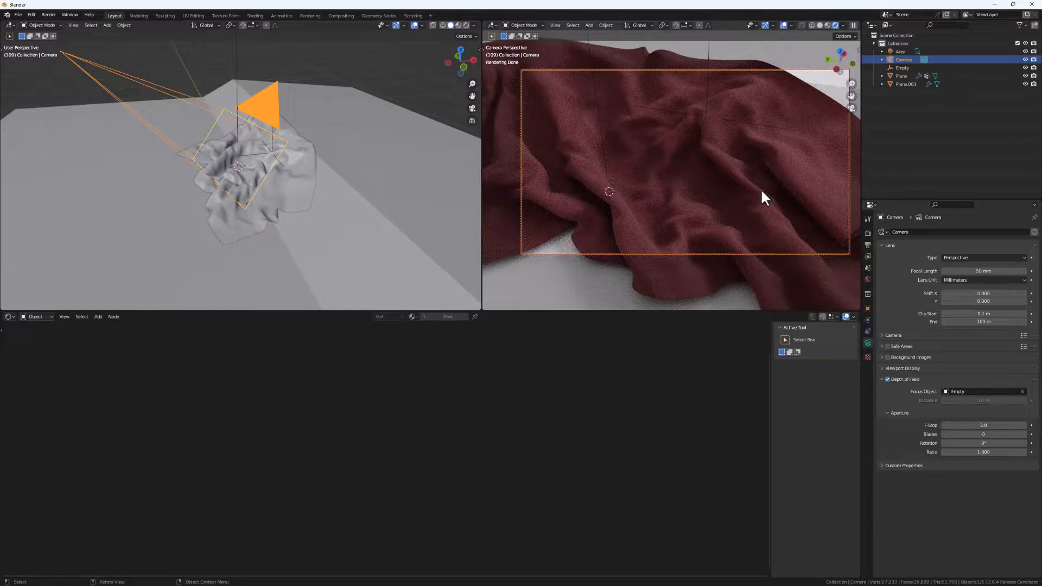
- Lower the camera's depth of field F-Stop to about 0.63
mouse_move(980, 423)
left_mouse_down()
mouse_move(963, 423)
mouse_move(990, 424)
left_mouse_up()
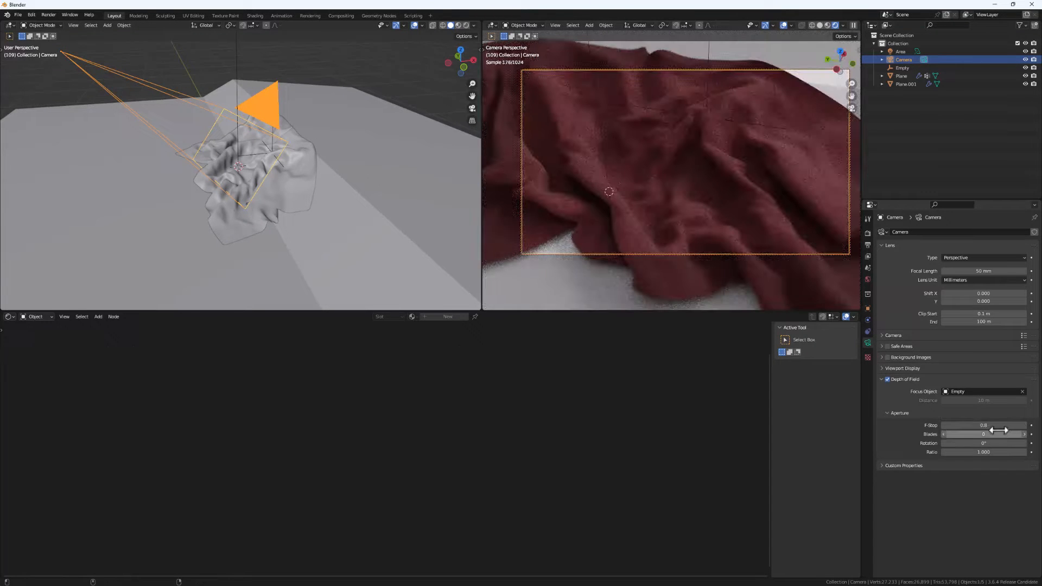
left_click(985, 426)
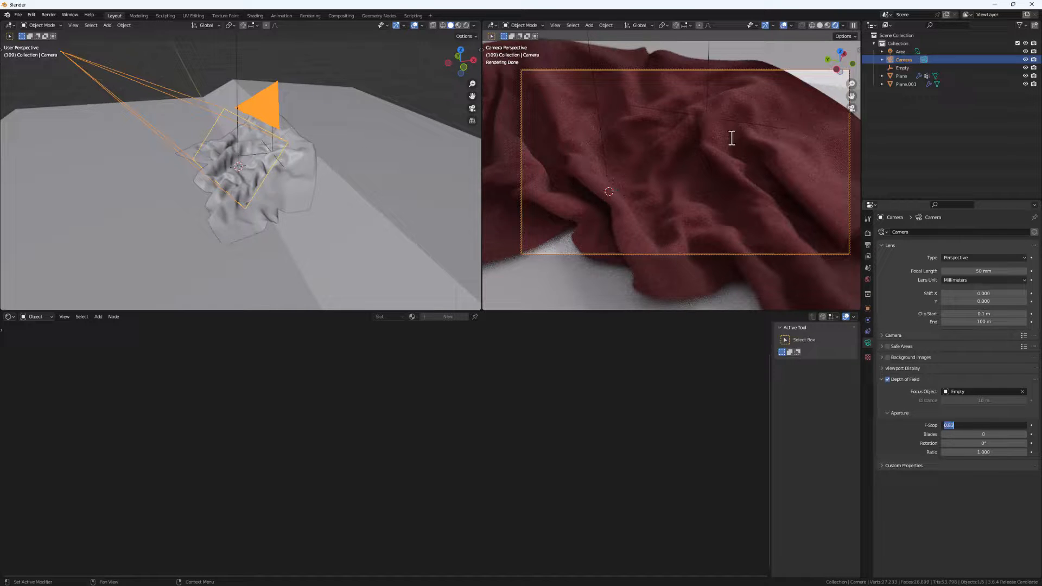
left_click(252, 155)
- Shift the focus empty about -0.02 m along X and reframe the camera slightly closer to the cloth
left_click(307, 163)
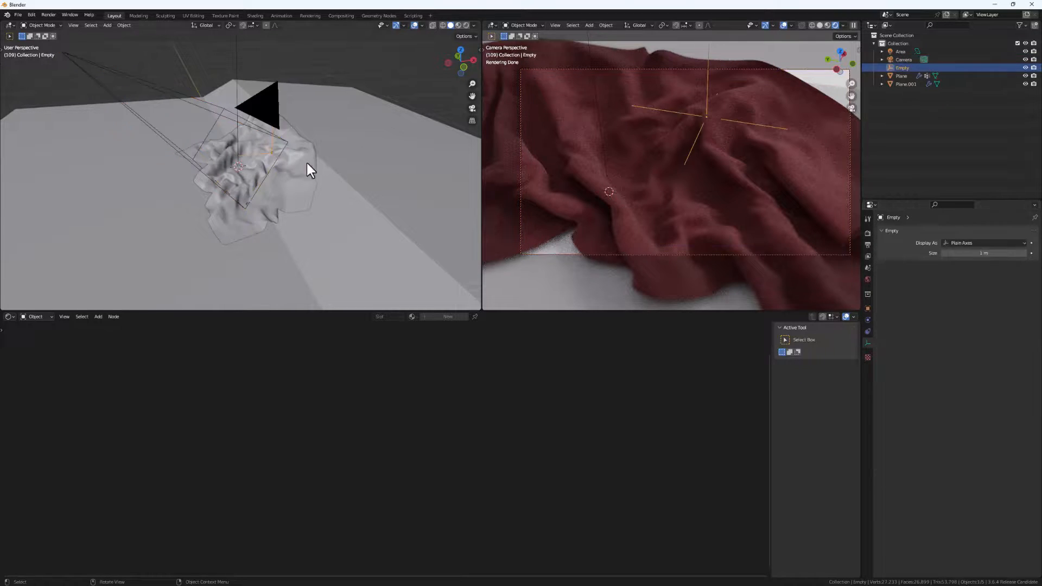
middle_click_drag(307, 163, 275, 171)
key("g")
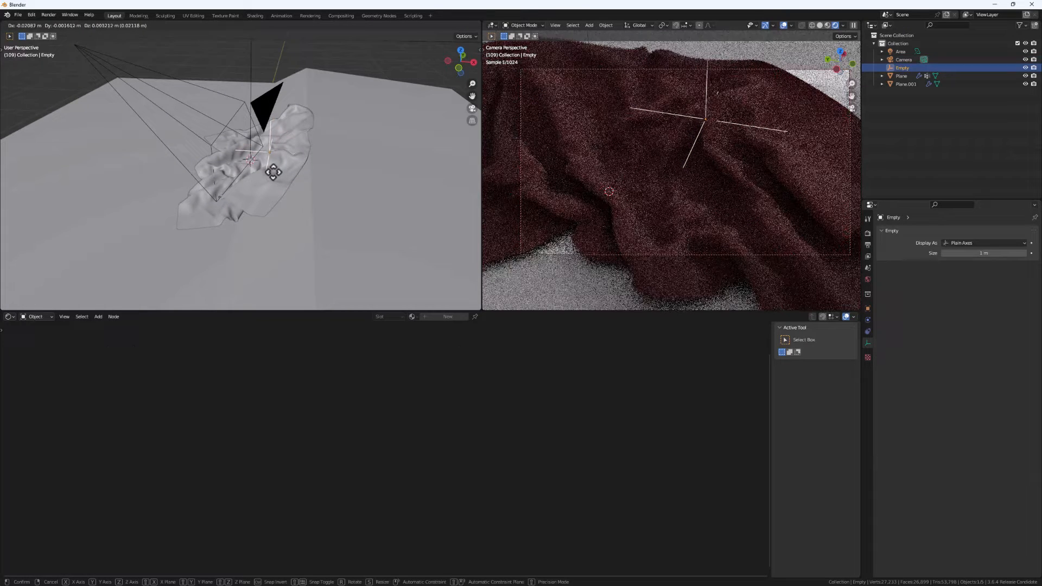
left_click(273, 173)
middle_click_drag(311, 216, 322, 208)
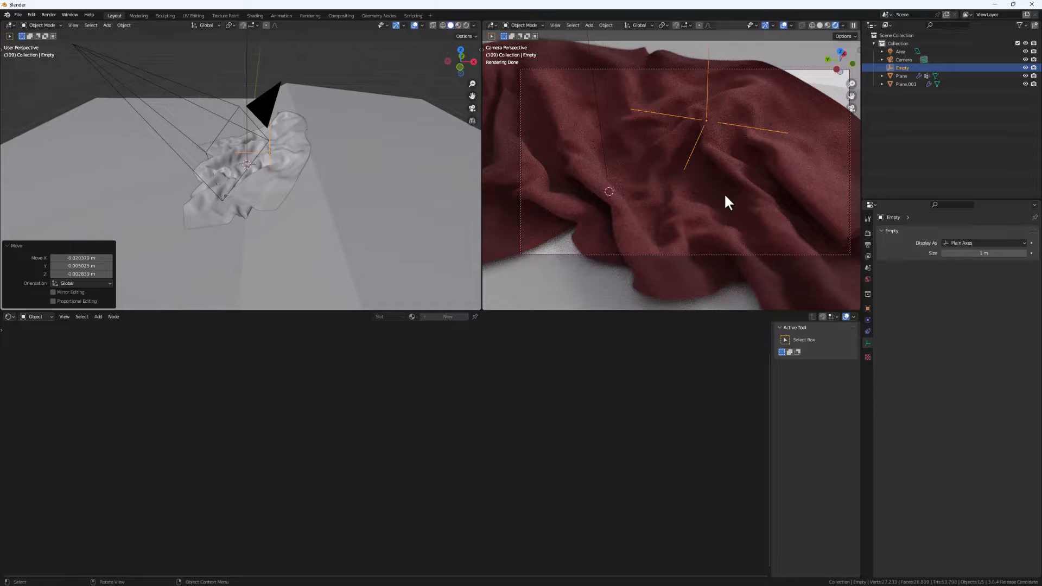
scroll(726, 194, "up", 1)
middle_click_drag(728, 200, 738, 193, "shift")
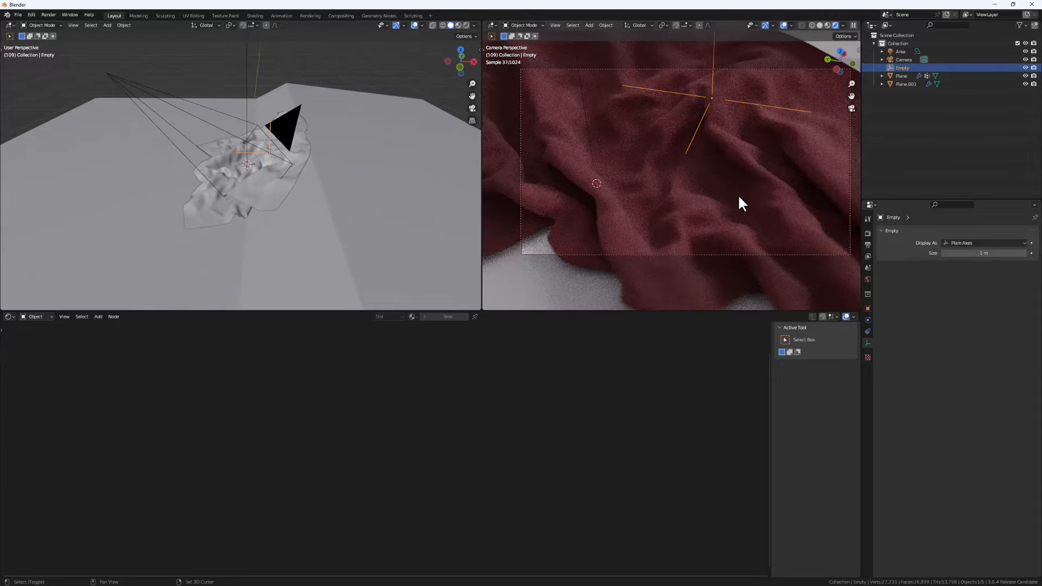
- Give the ground plane a new material and set its base color to a dark red
left_click(242, 271)
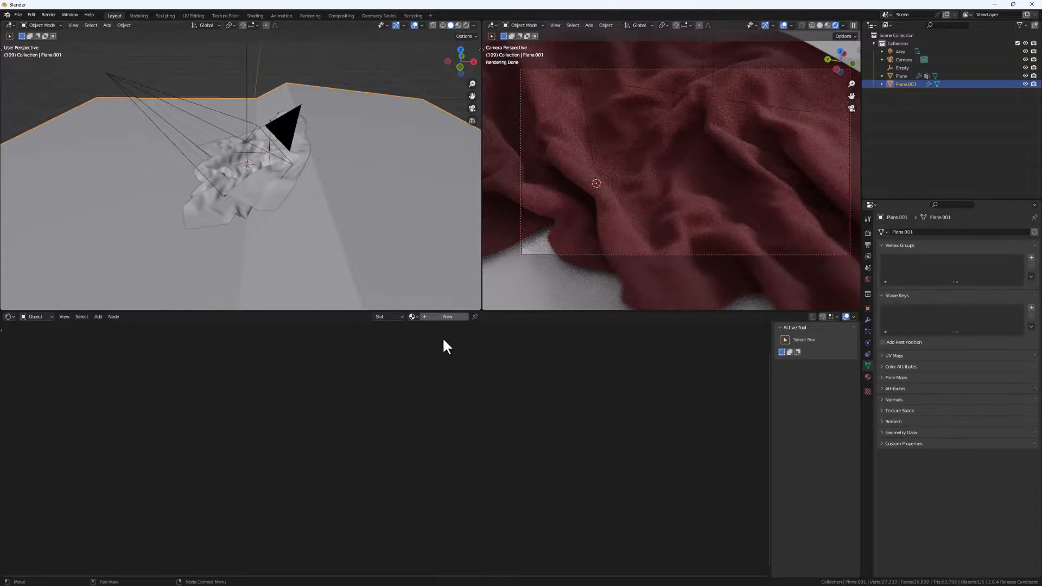
left_click(555, 375)
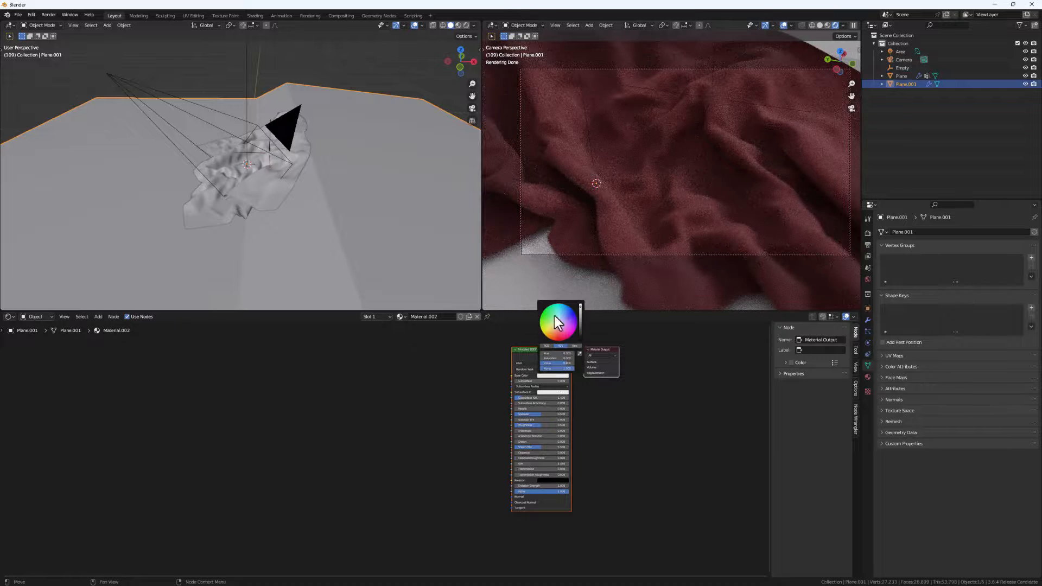
left_click(559, 335)
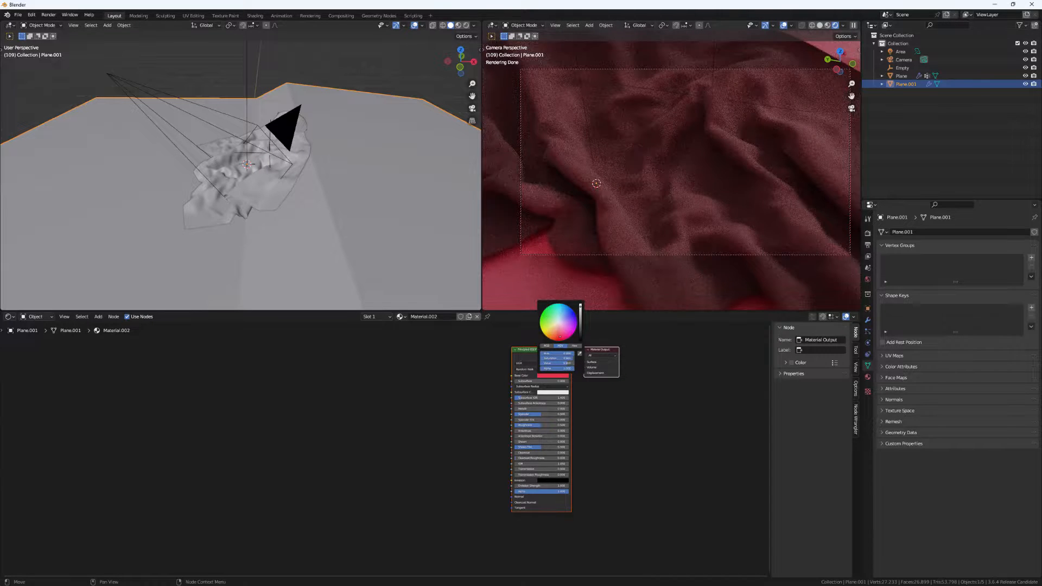
left_click(559, 375)
left_click_drag(581, 307, 580, 320)
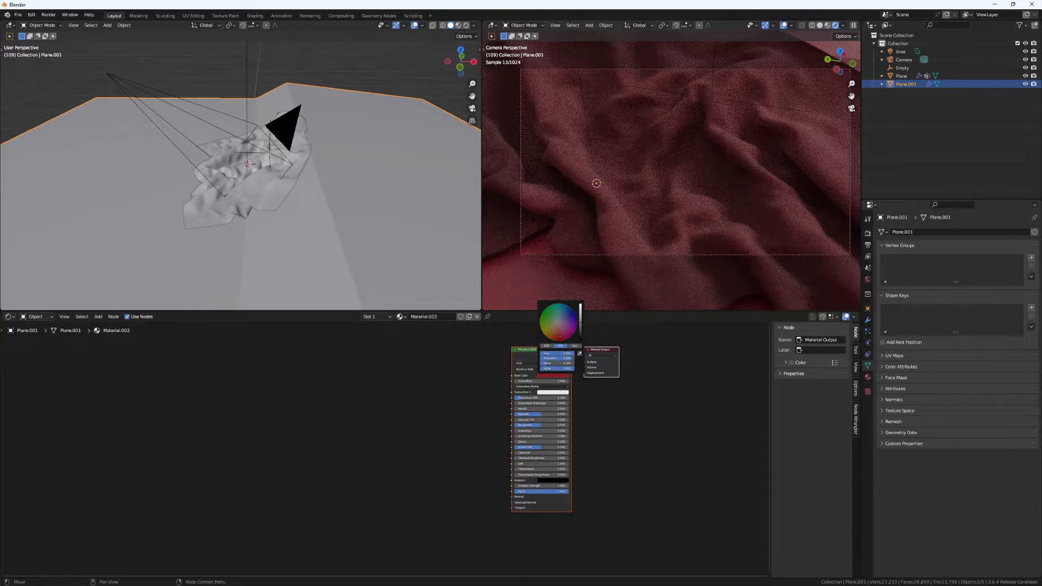
left_click(684, 458)
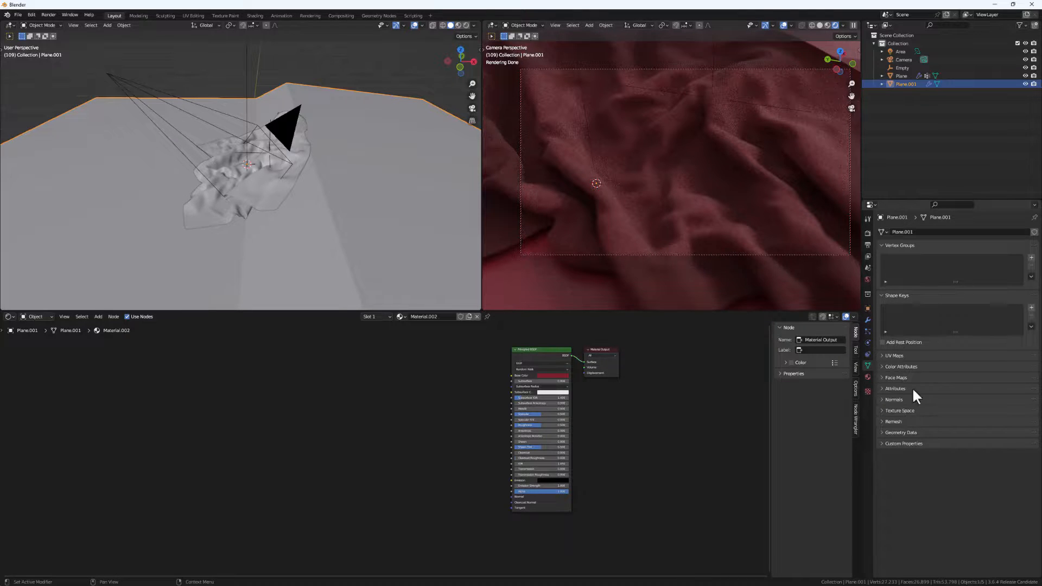
- Set the Cycles render maximum samples to 1000
left_click(868, 233)
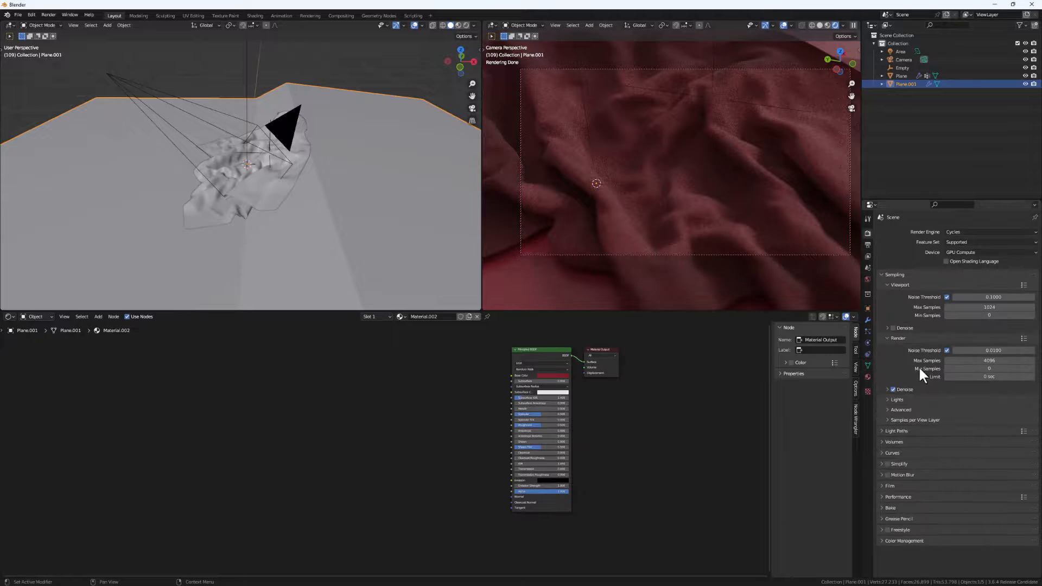
left_click(994, 363)
type("1000")
key("Return")
- Try the High and Medium High Contrast looks in color management, and settle on Medium Contrast
left_click(901, 541)
scroll(895, 529, "down", 3)
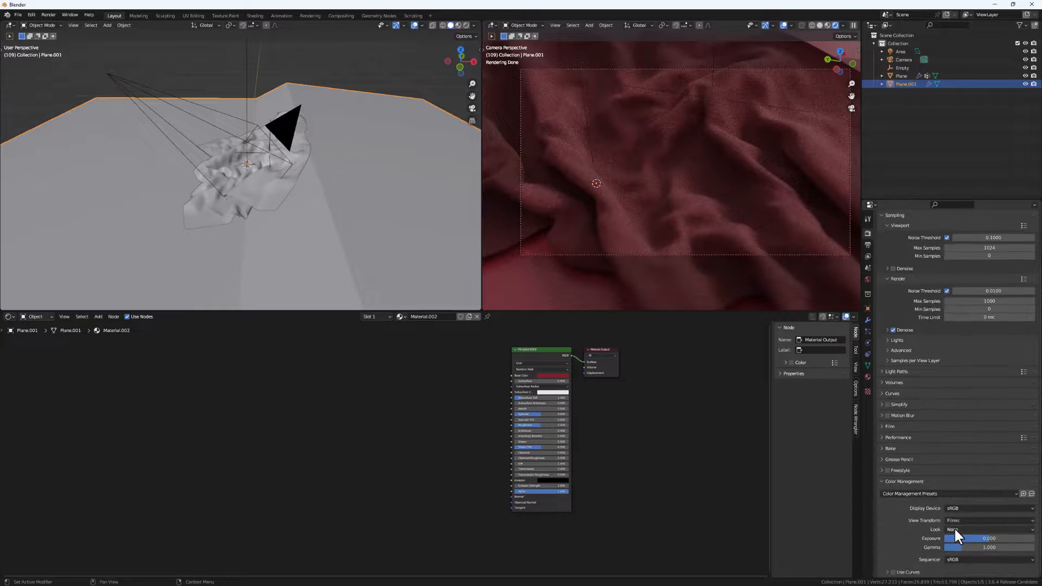
left_click(965, 528)
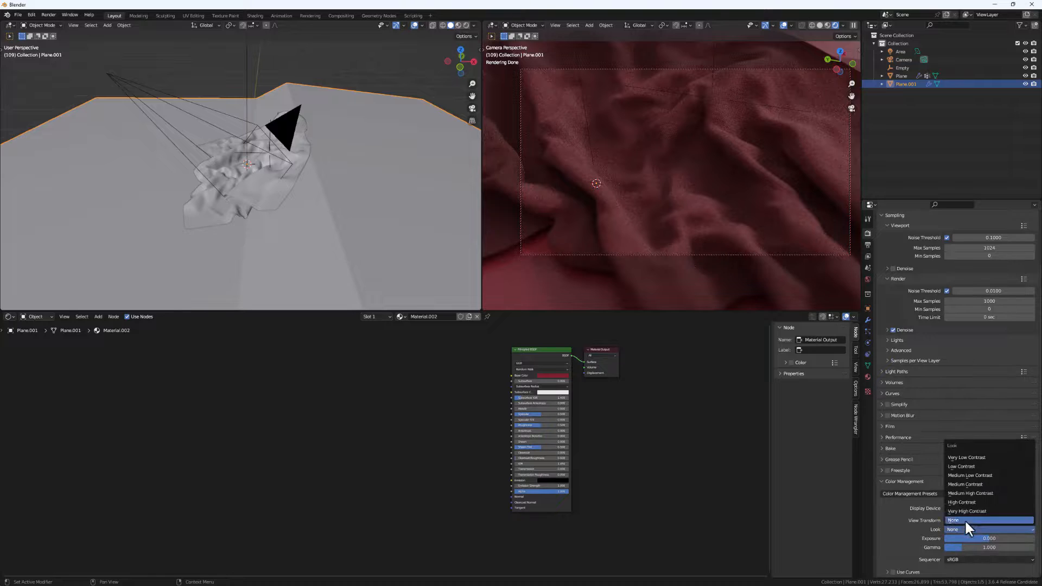
left_click(970, 503)
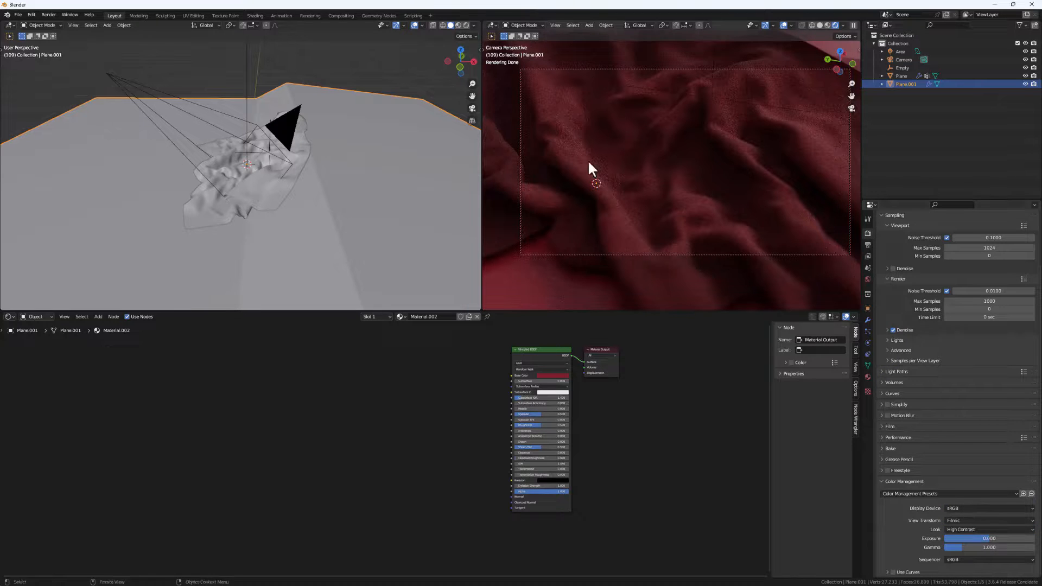
left_click(966, 529)
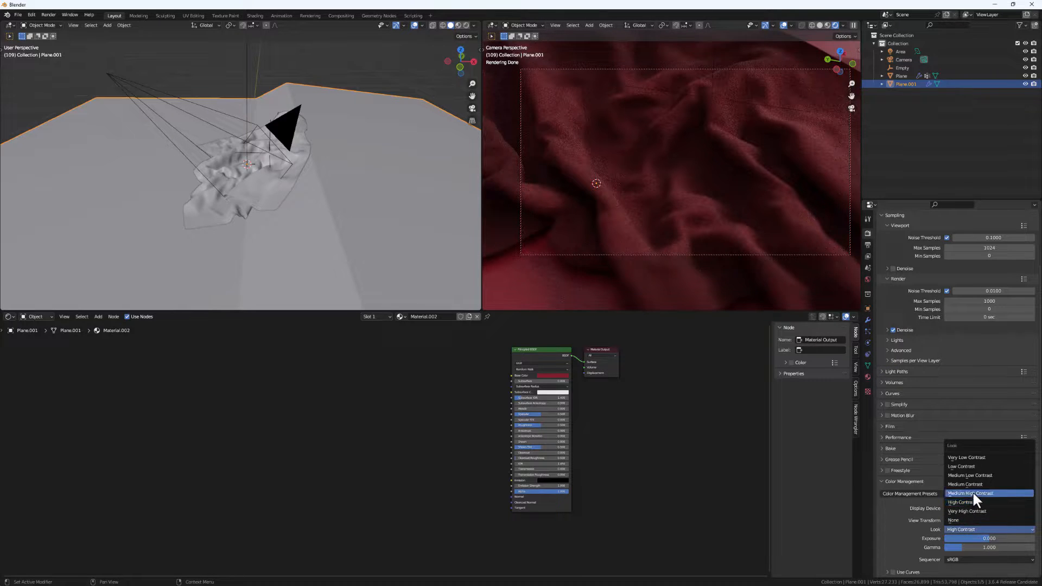
left_click(972, 493)
left_click(973, 530)
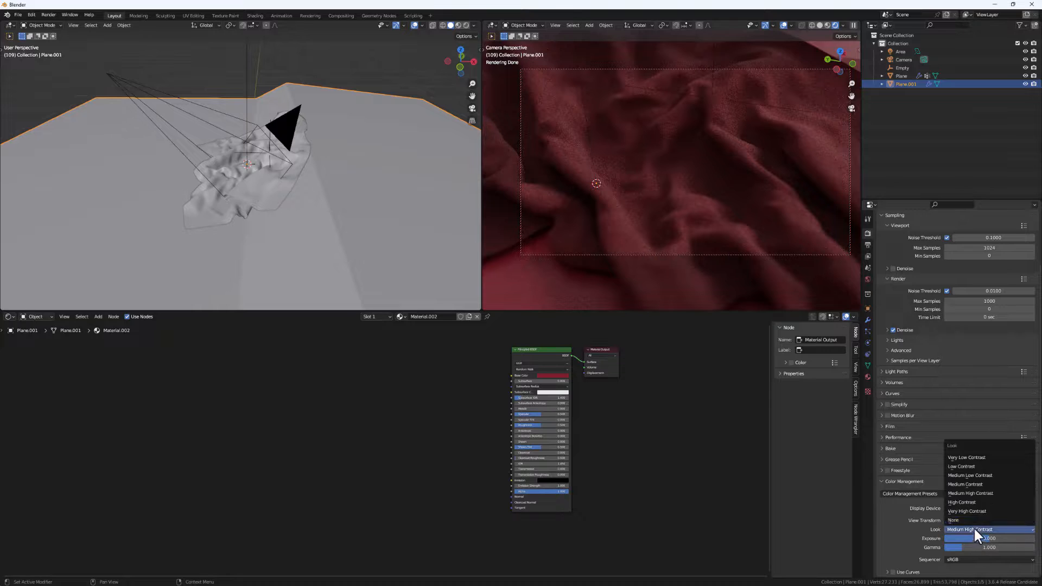
left_click(977, 483)
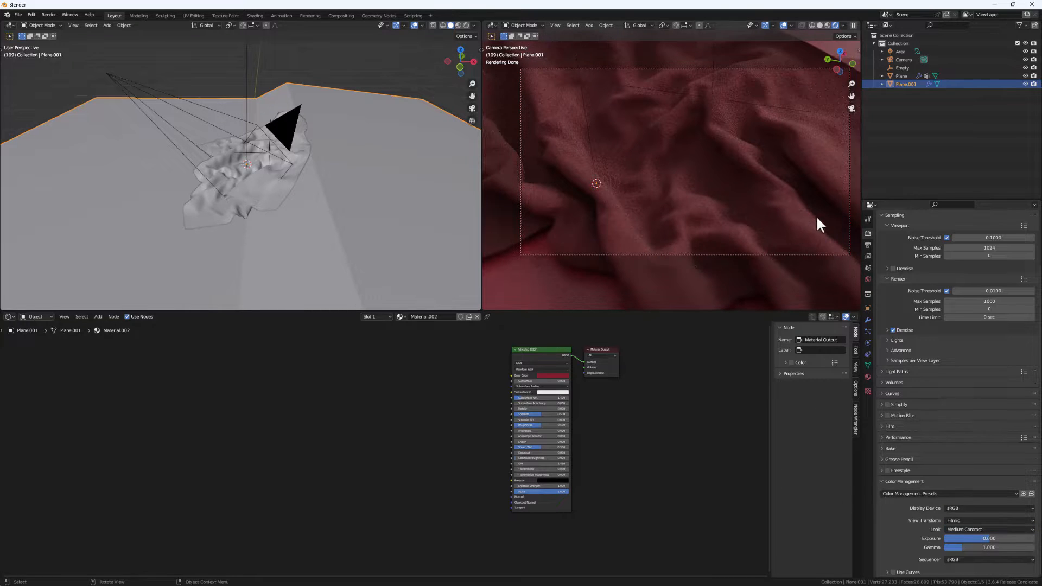
- Render the still image and save it as untitled.png in the Fabric016_2K-JPG folder
left_click(19, 15)
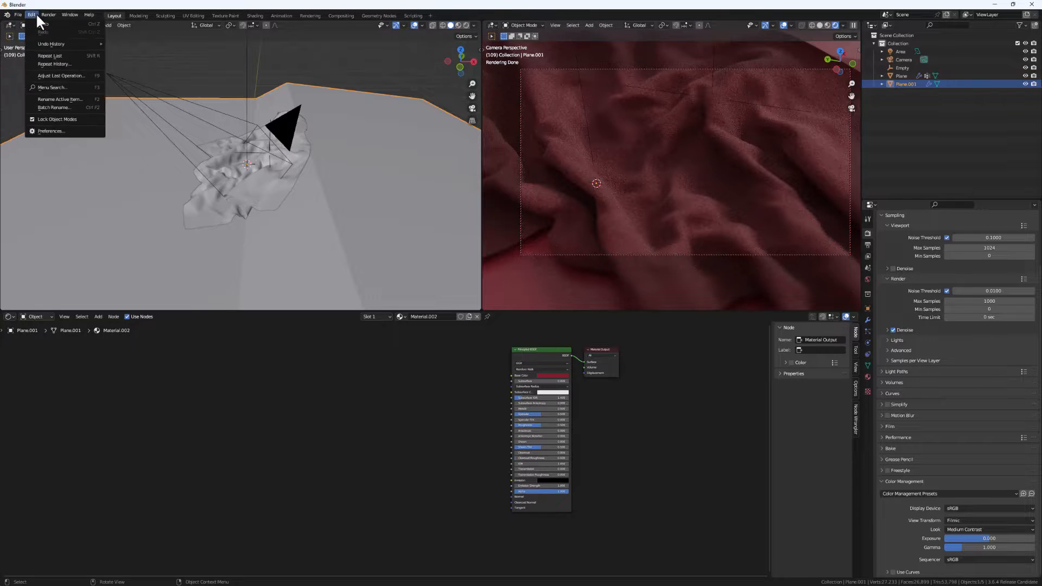
left_click(63, 24)
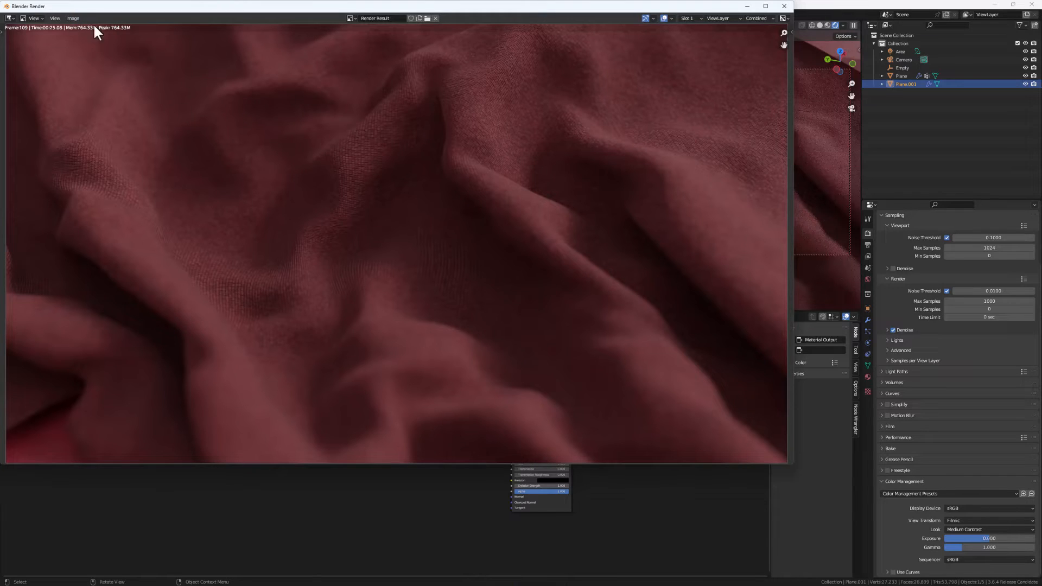
left_click(71, 17)
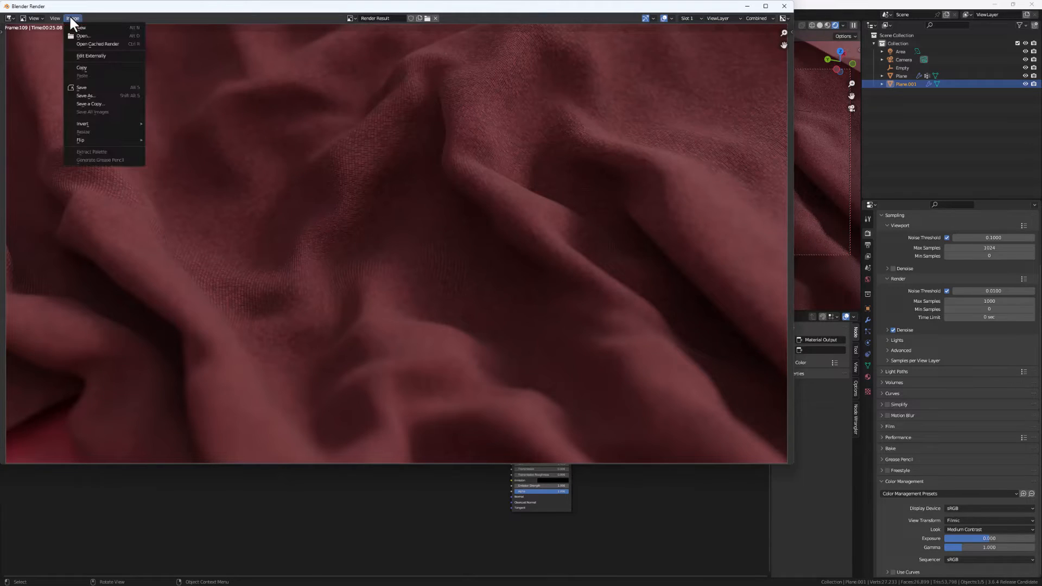
left_click(95, 96)
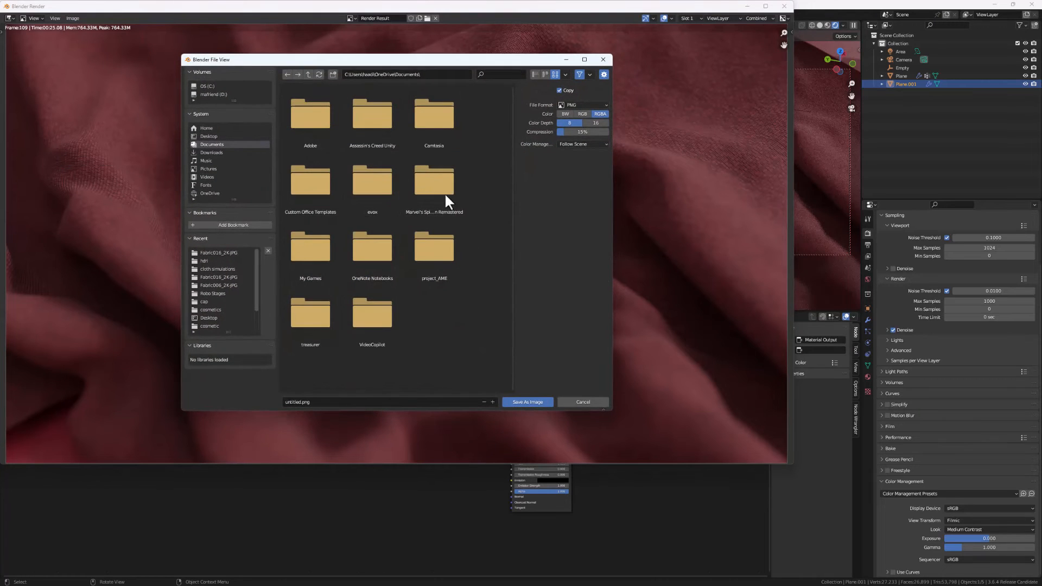
left_click(219, 252)
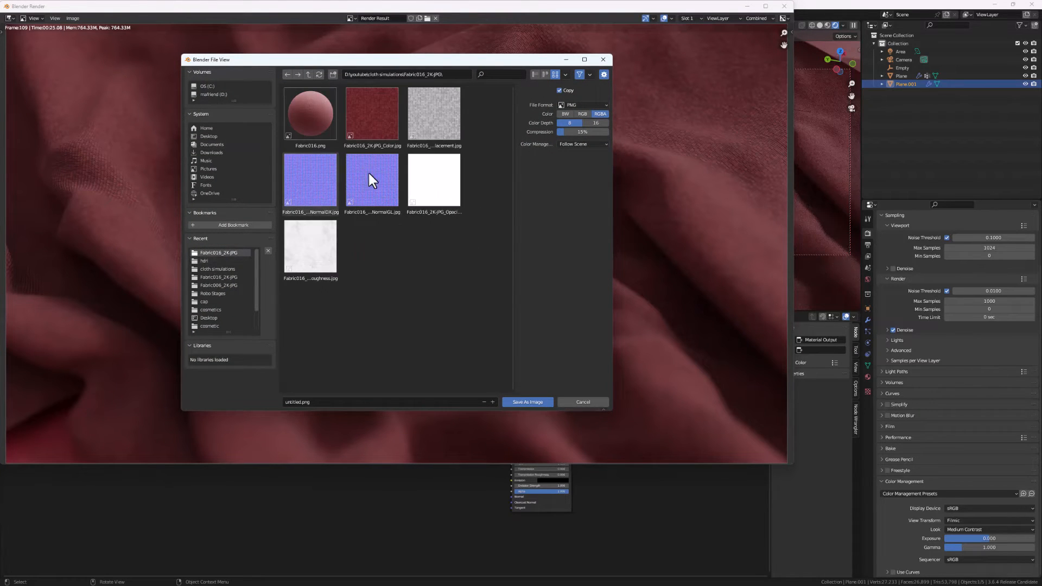
left_click(526, 402)
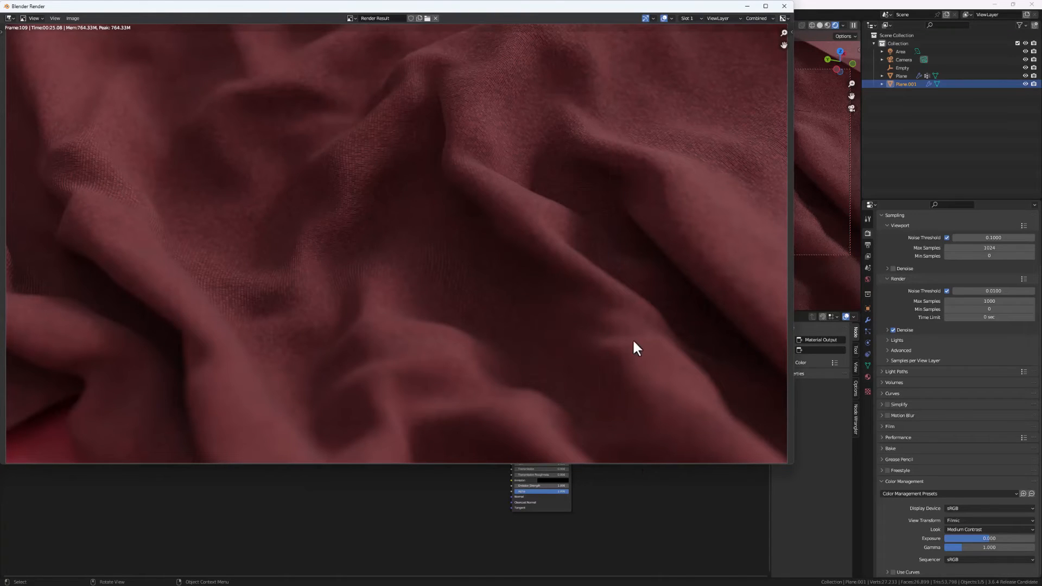